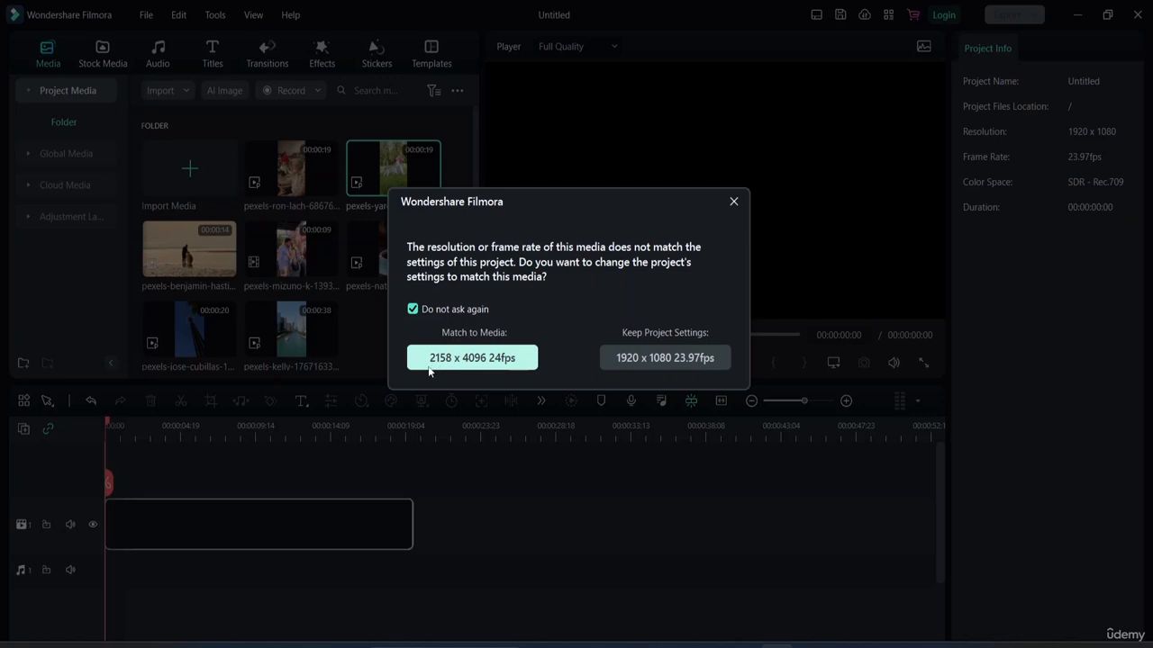
Keep the 1920 x 1080 23.97fps project settings for the added dog clip and scrub the playhead through it, ending back at the start
left_click(630, 361)
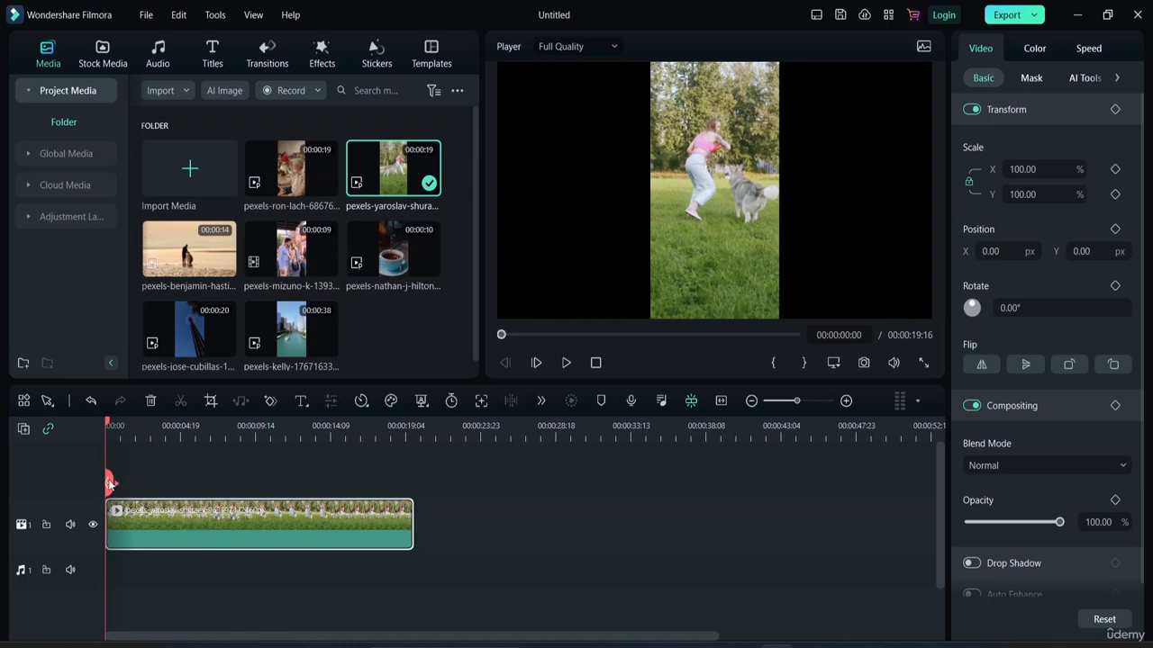
left_click_drag(108, 484, 171, 505)
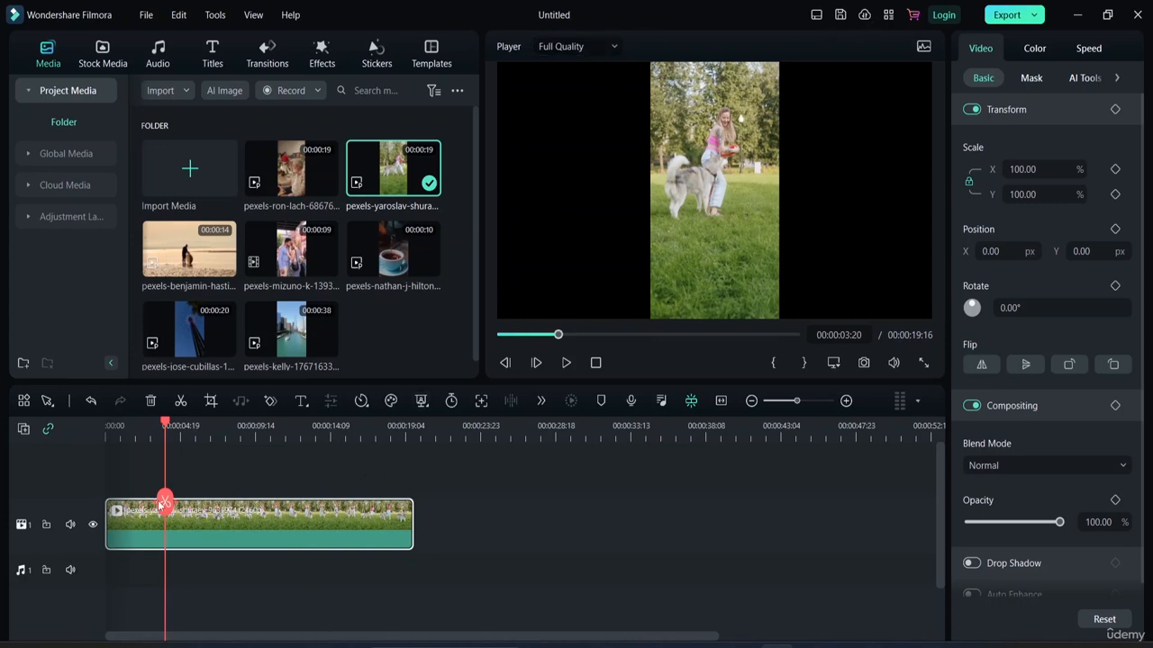
left_click(166, 451)
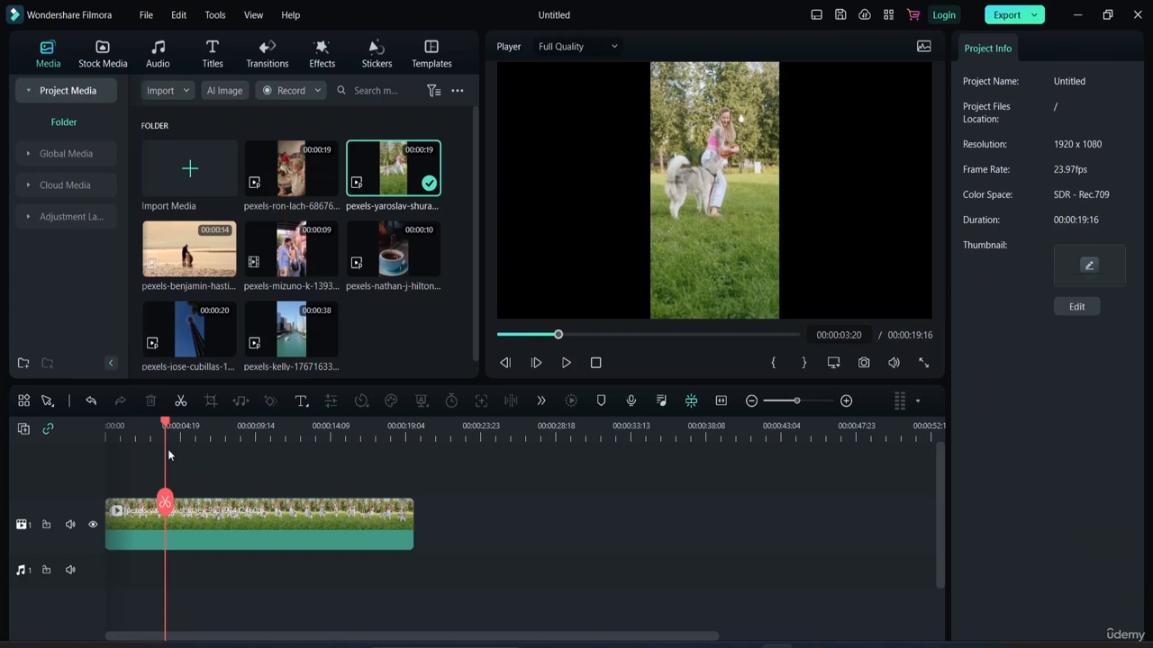
left_click_drag(165, 424, 281, 430)
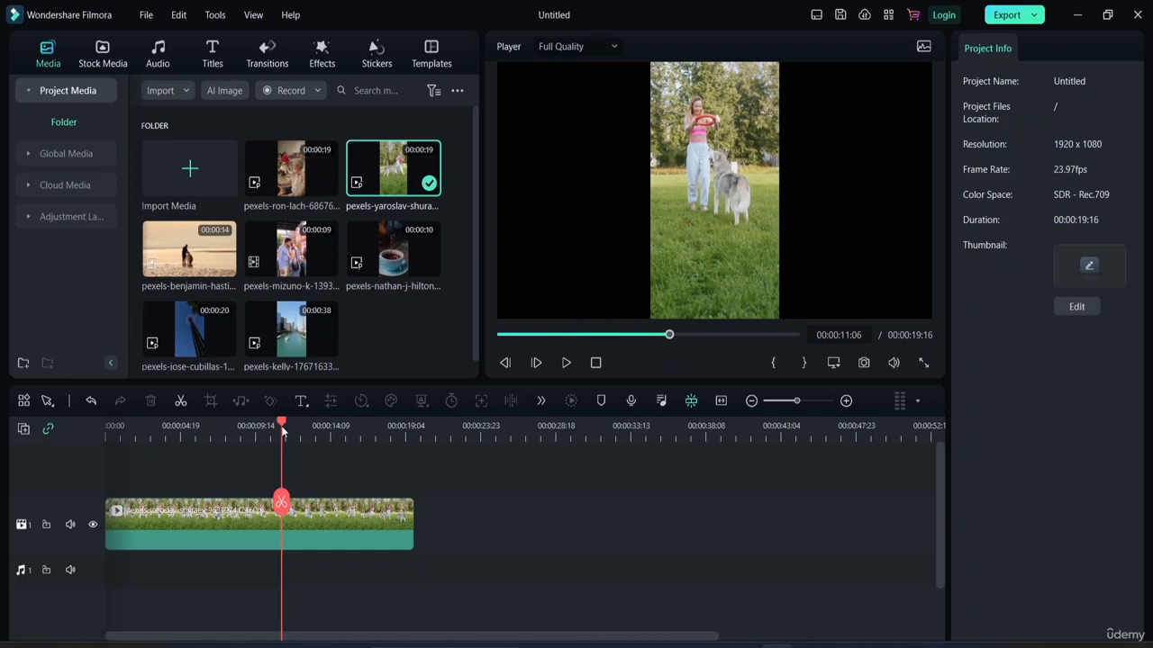
left_click_drag(282, 430, 154, 421)
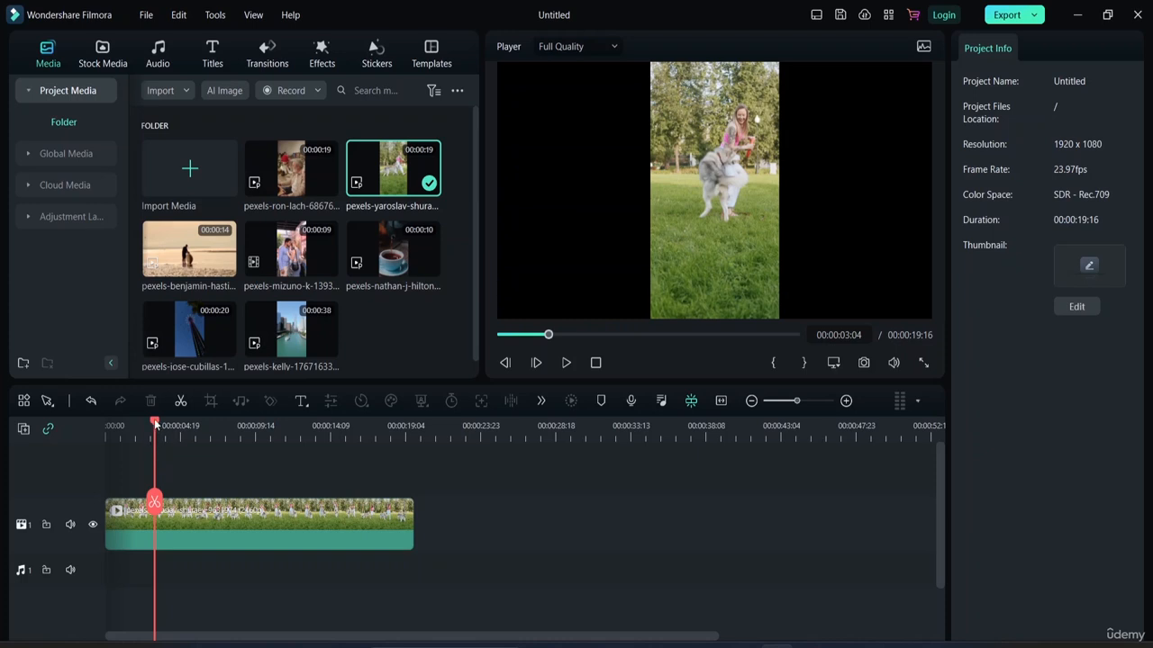
left_click_drag(155, 423, 77, 462)
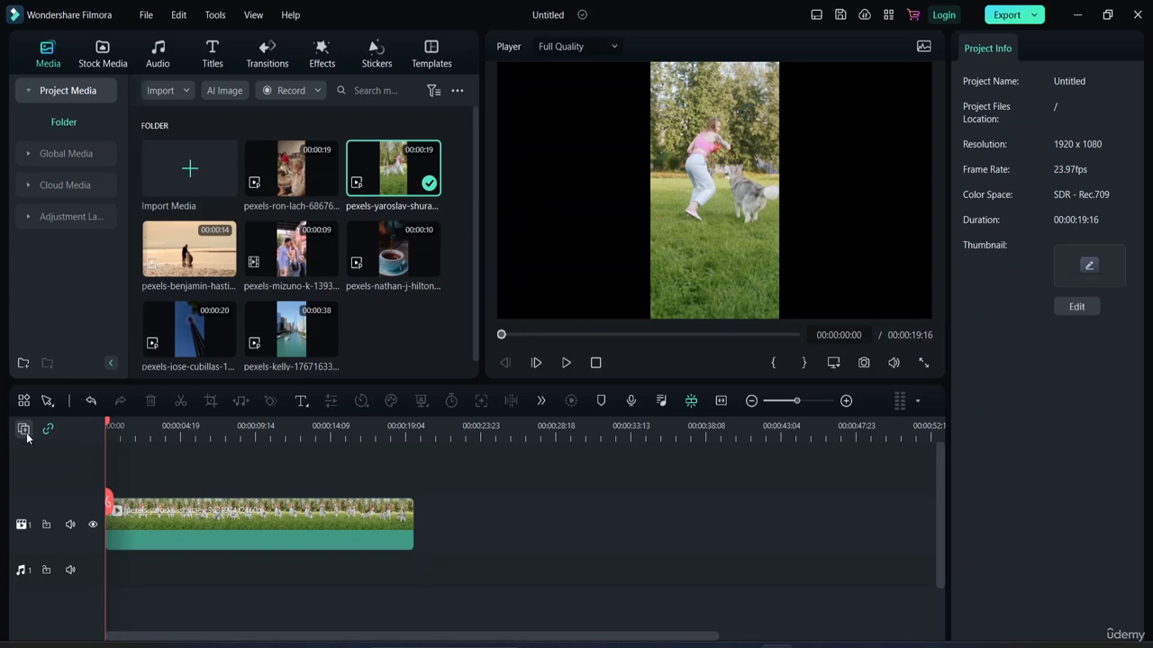
Add a second audio track to the timeline and delete it
left_click(25, 433)
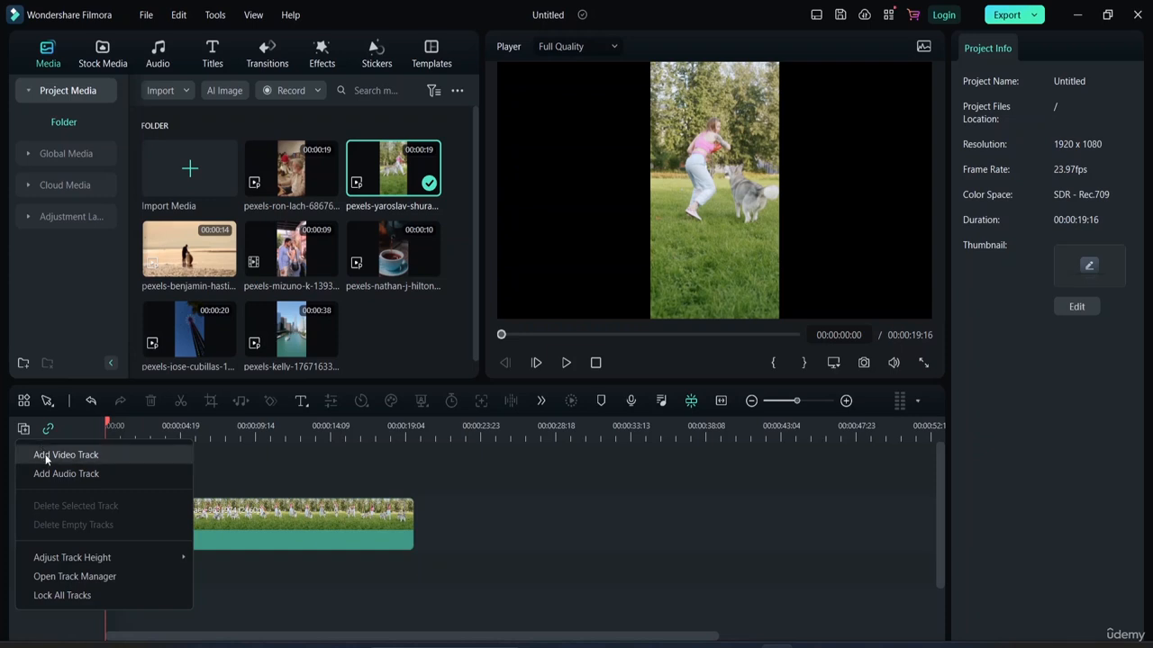
left_click(46, 458)
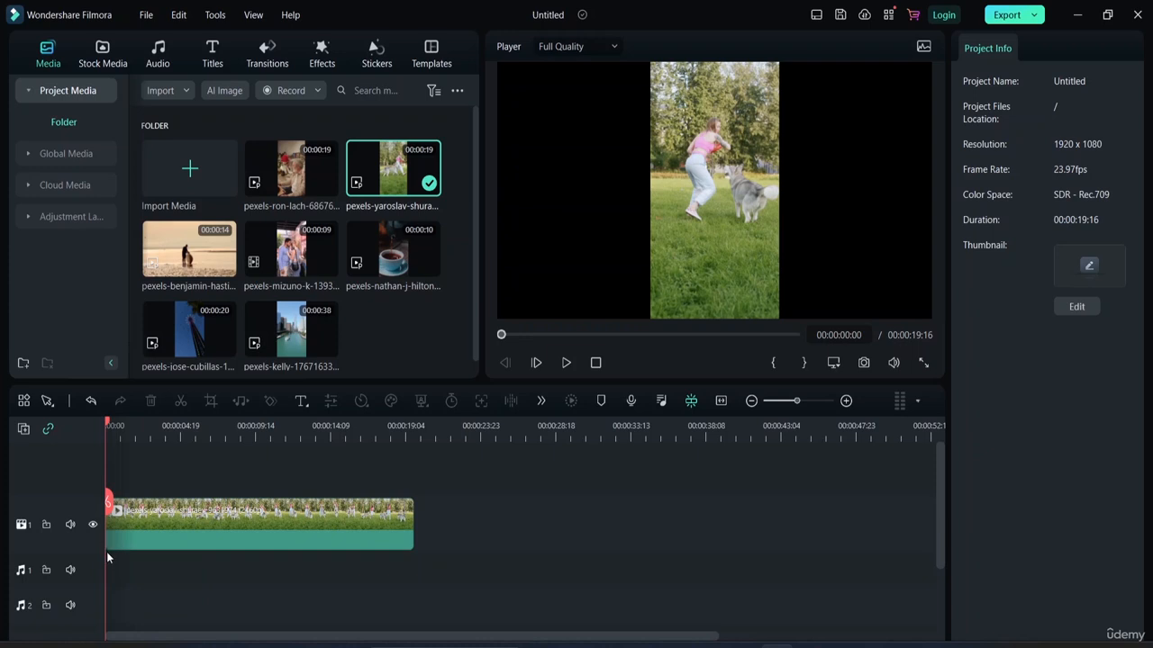
scroll(72, 547, "down", 1)
scroll(54, 546, "up", 1)
left_click(33, 604)
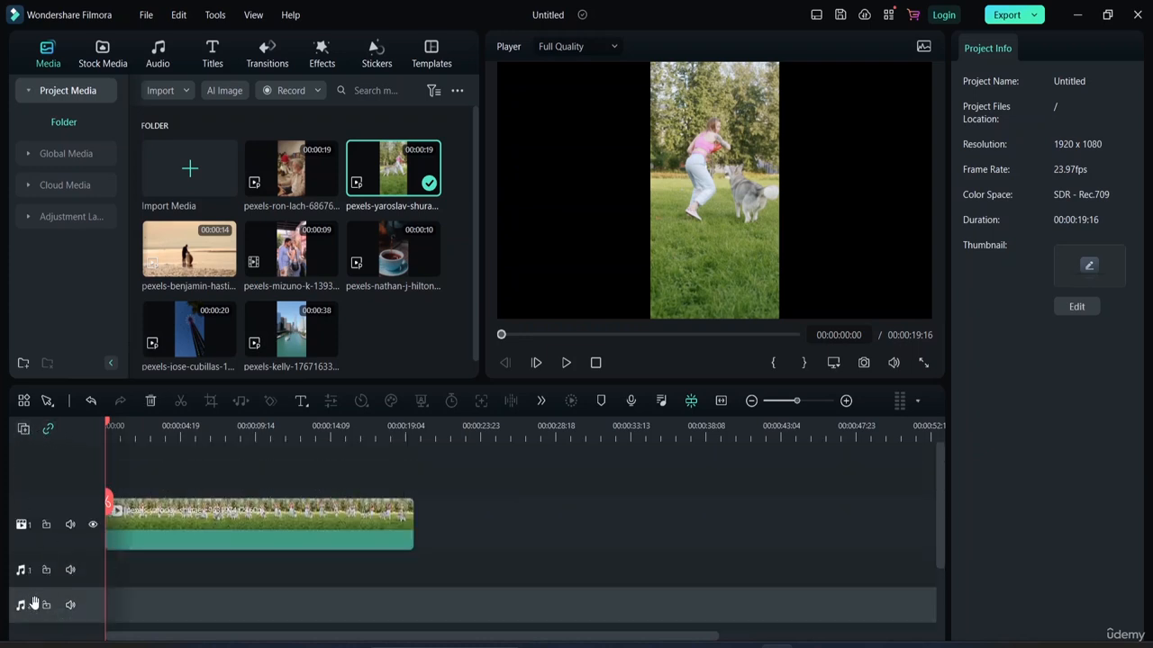
left_click(150, 401)
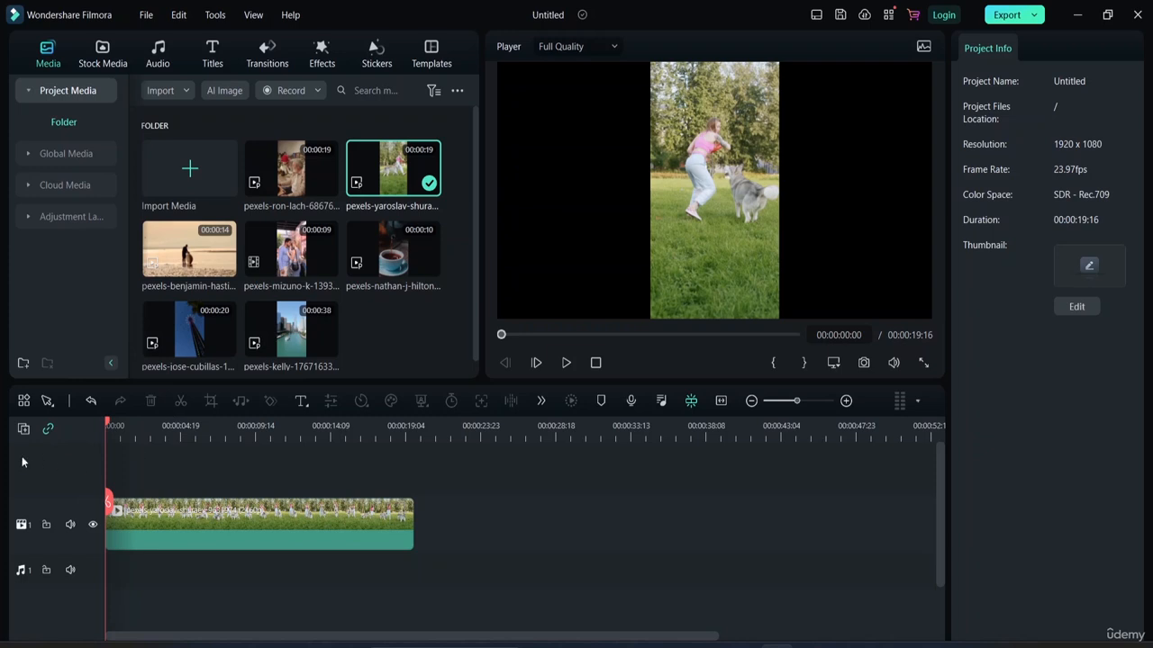
Add a second video track to the timeline above the dog clip's track
left_click(24, 429)
left_click(52, 455)
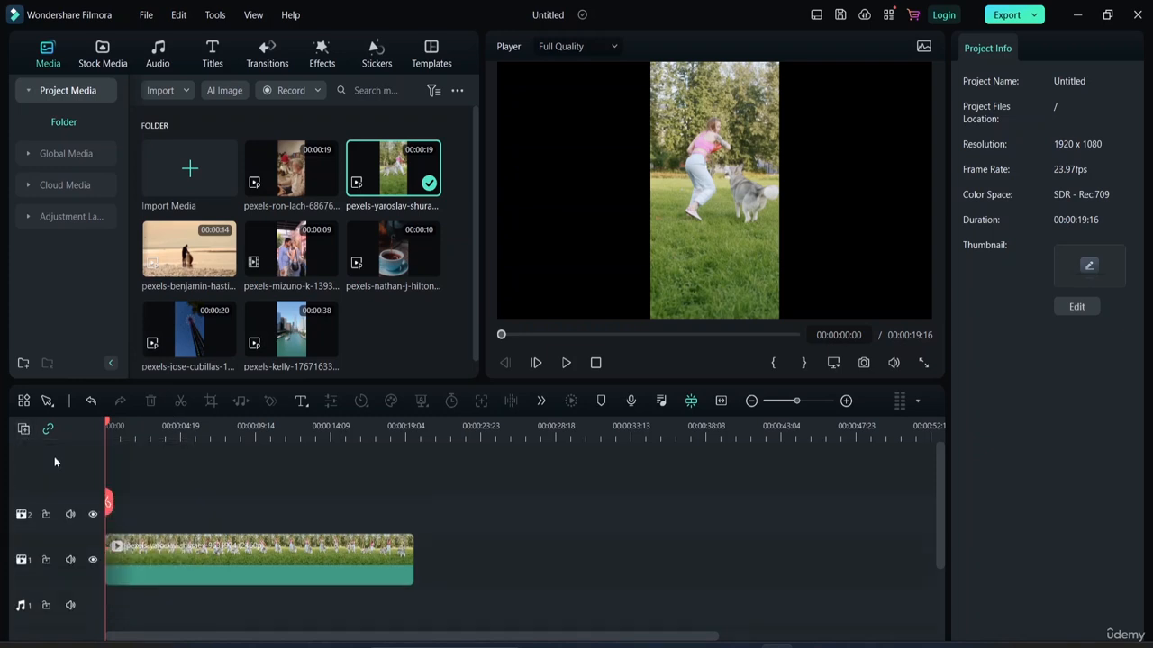
scroll(81, 576, "down", 1)
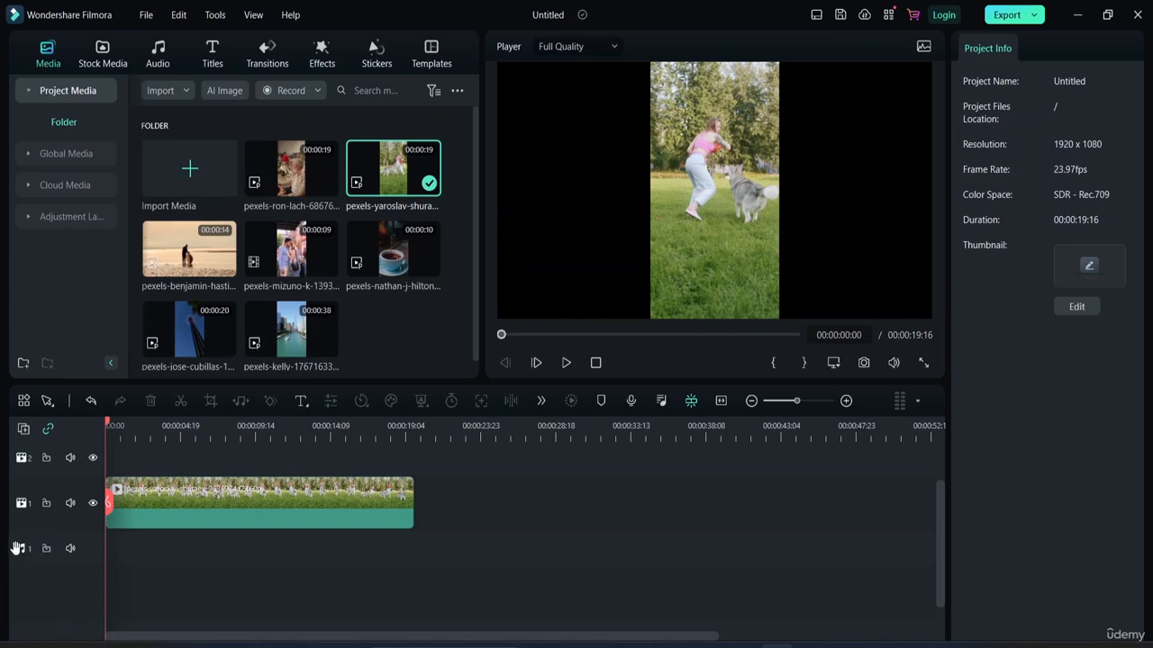
right_click(18, 441)
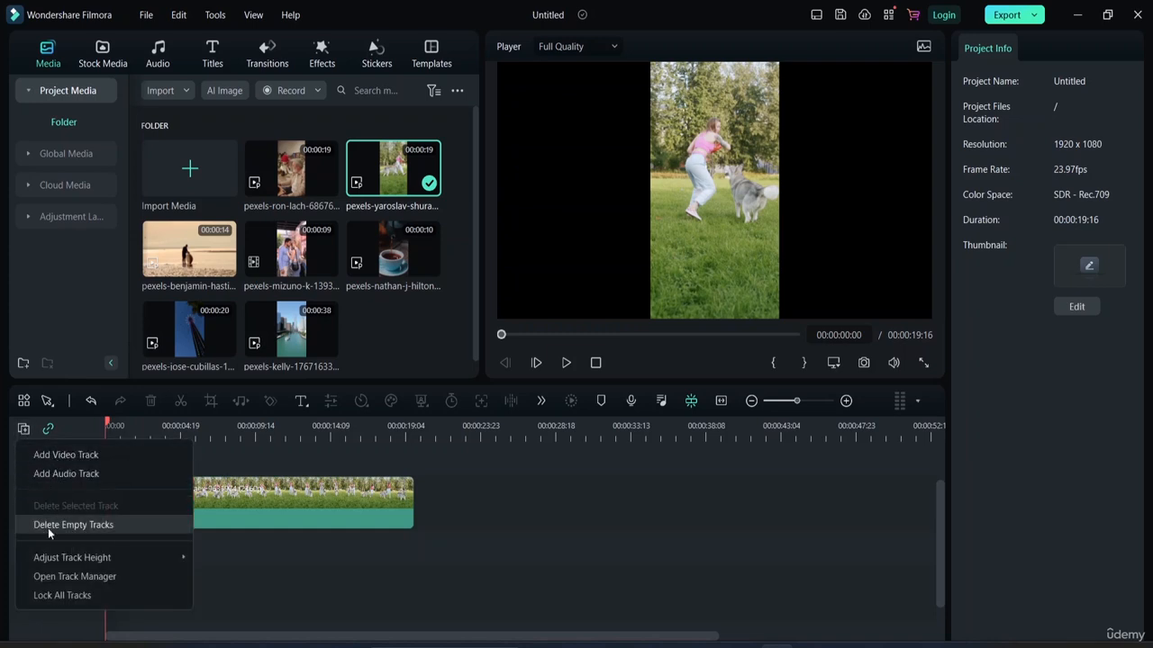
mouse_move(95, 565)
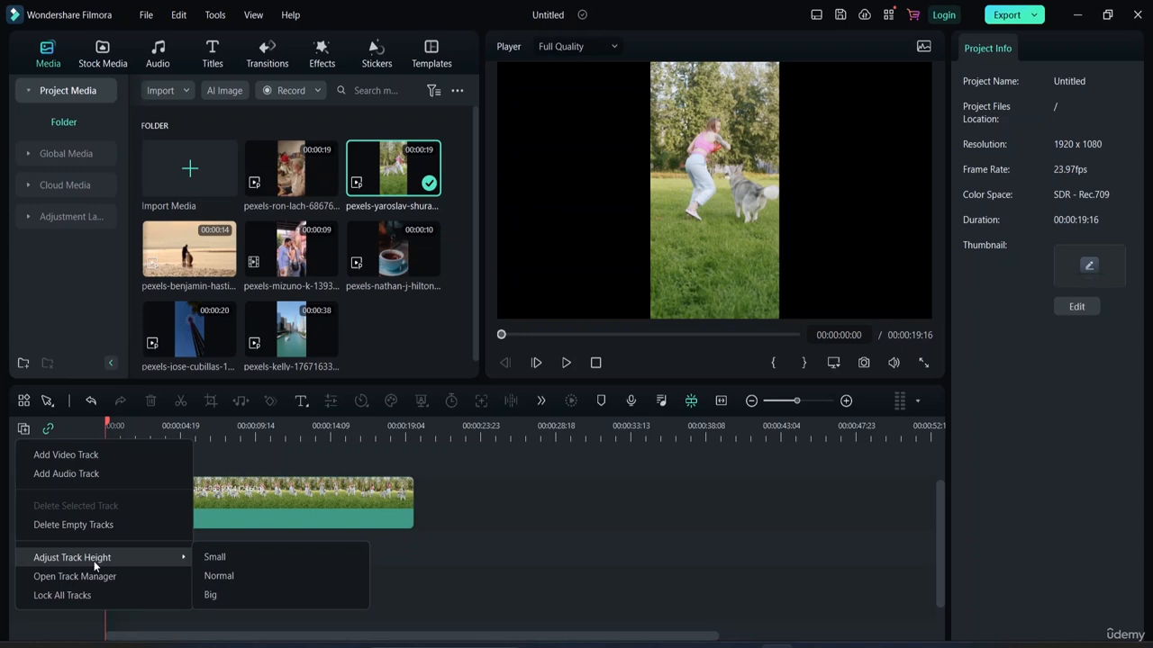
left_click(632, 581)
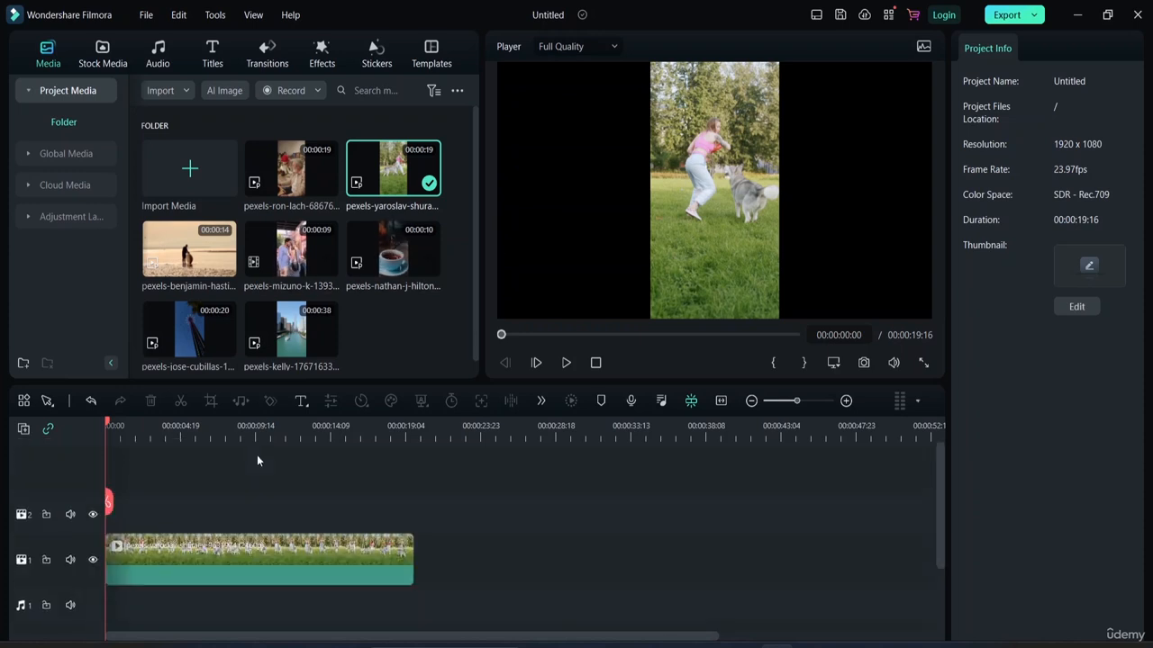
Place the 38-second city river clip at the start of video track 2
scroll(257, 455, "up", 2)
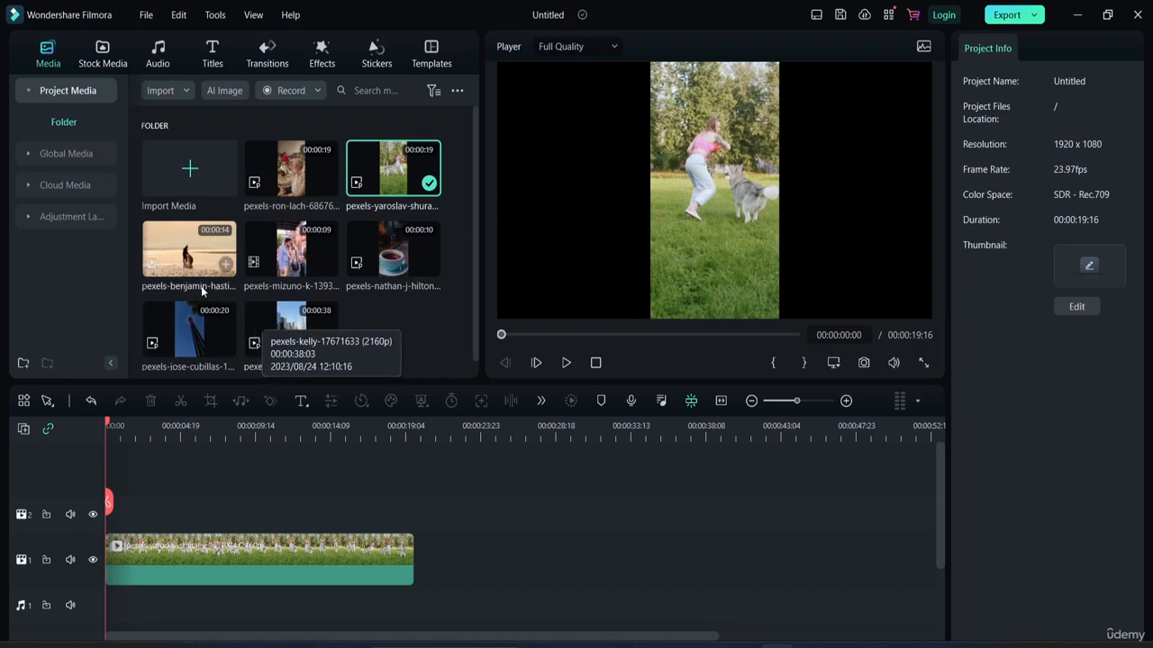
left_click_drag(270, 335, 109, 510)
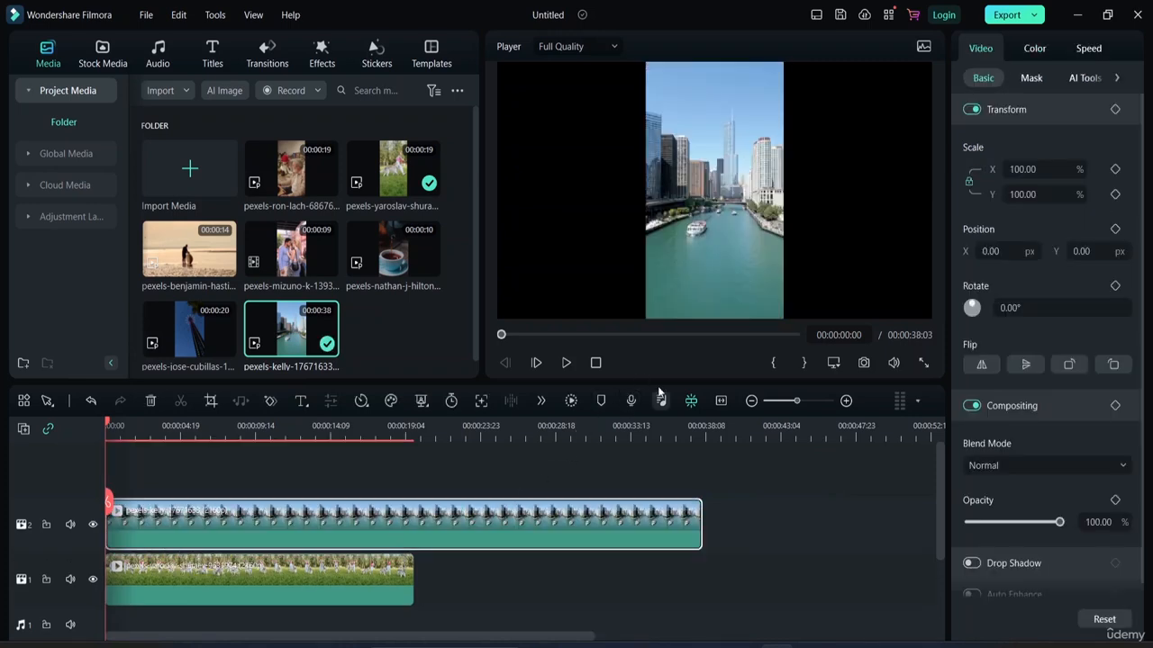
Move the city river clip's picture to the left edge of the video frame beside the dog clip and play the composition
left_click_drag(710, 137, 582, 132)
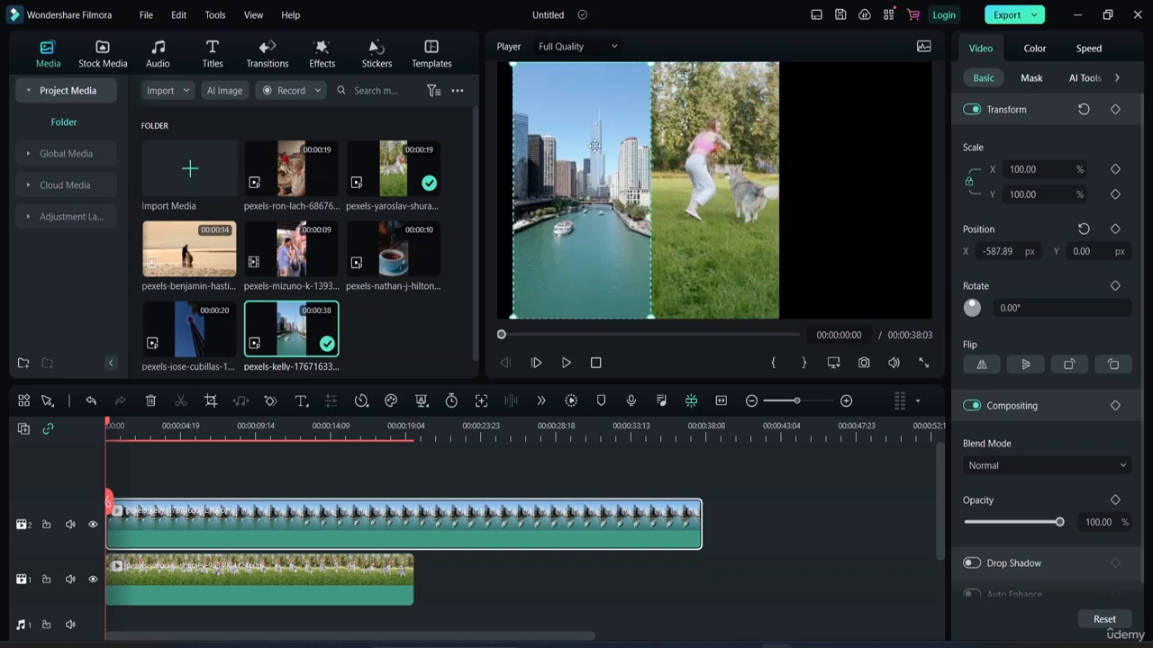
left_click(817, 156)
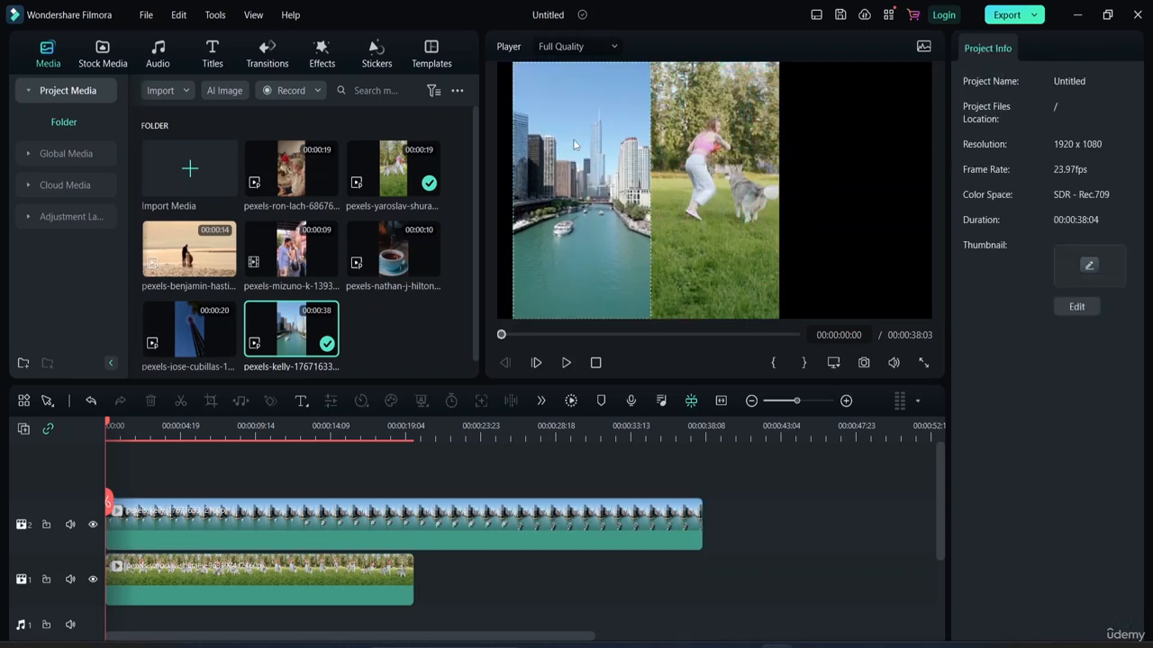
left_click_drag(604, 85, 593, 85)
left_click(869, 151)
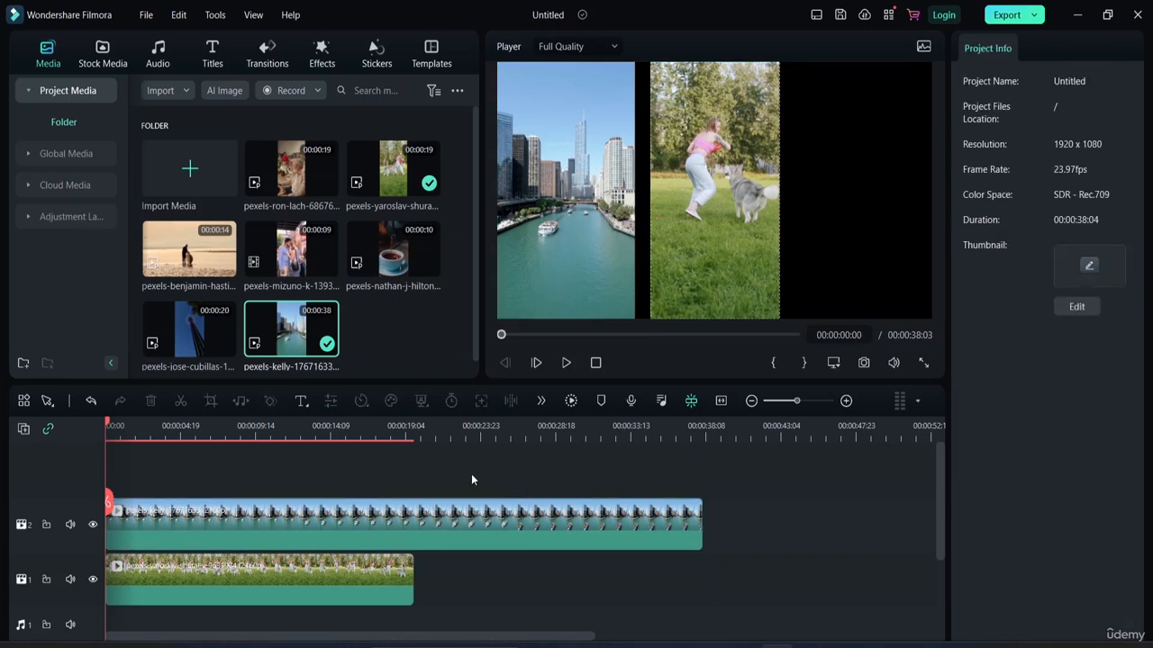
key("space")
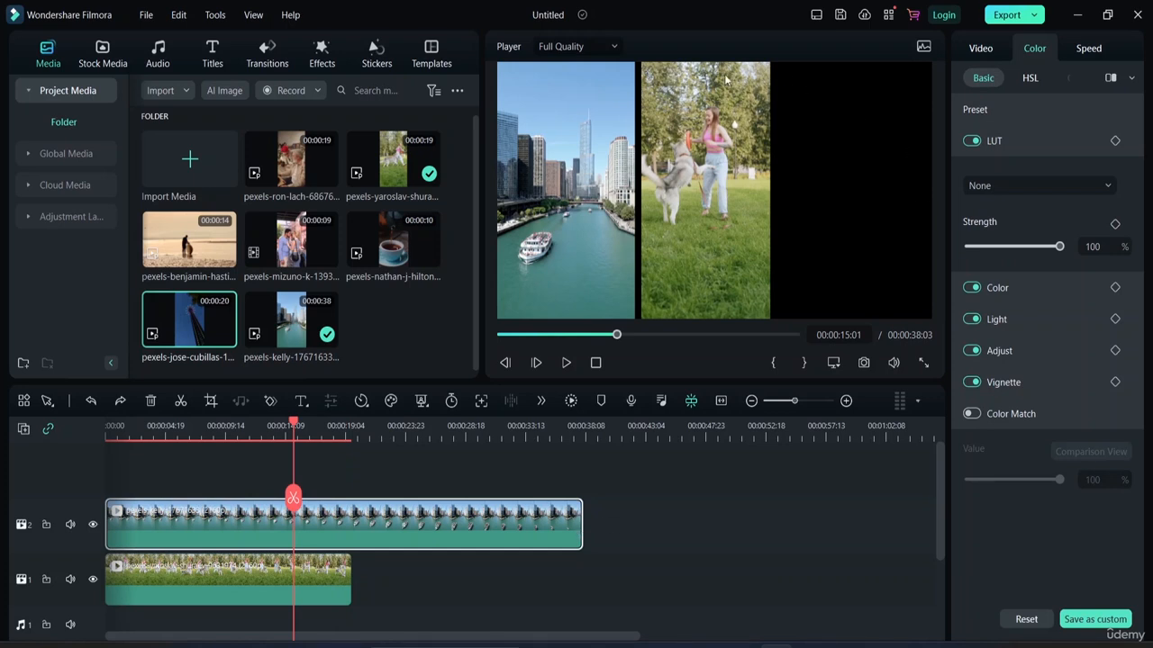
Place the 20-second tower ride clip at the timeline start on a new third video track above the river clip
mouse_move(295, 239)
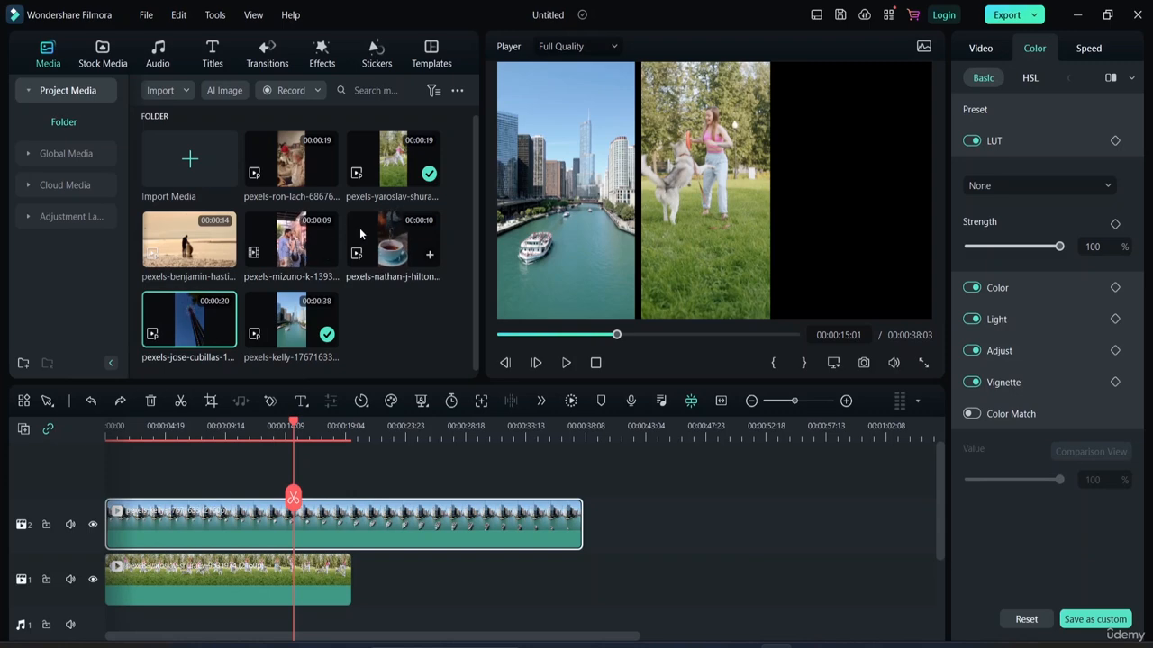
mouse_move(197, 319)
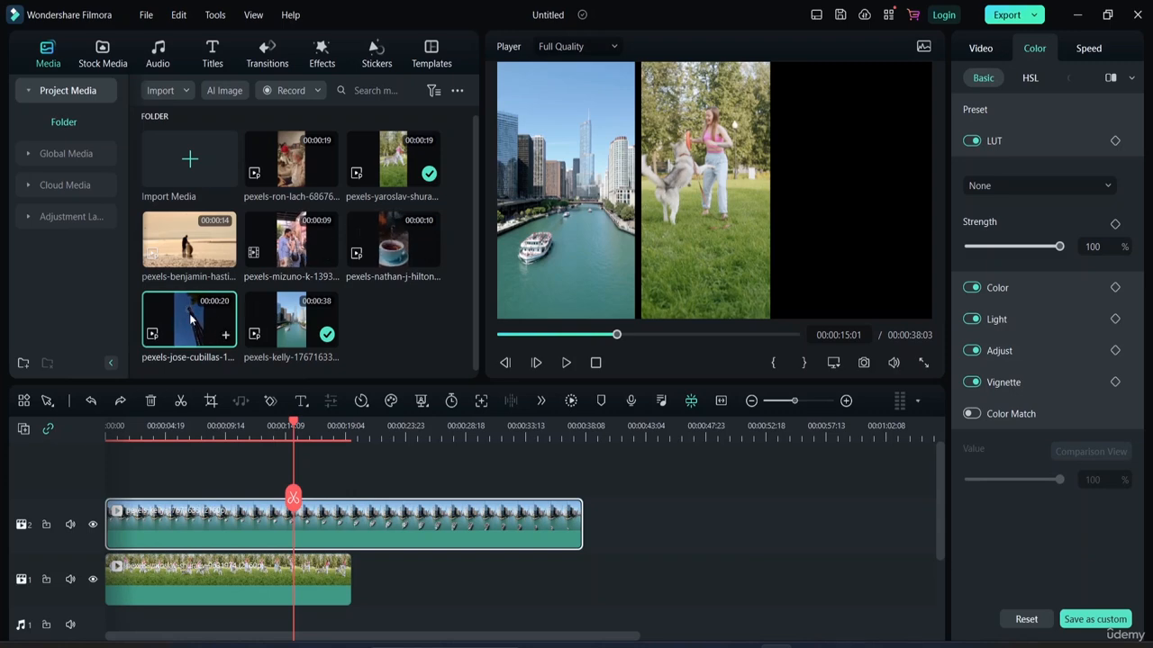
left_click_drag(185, 324, 113, 468)
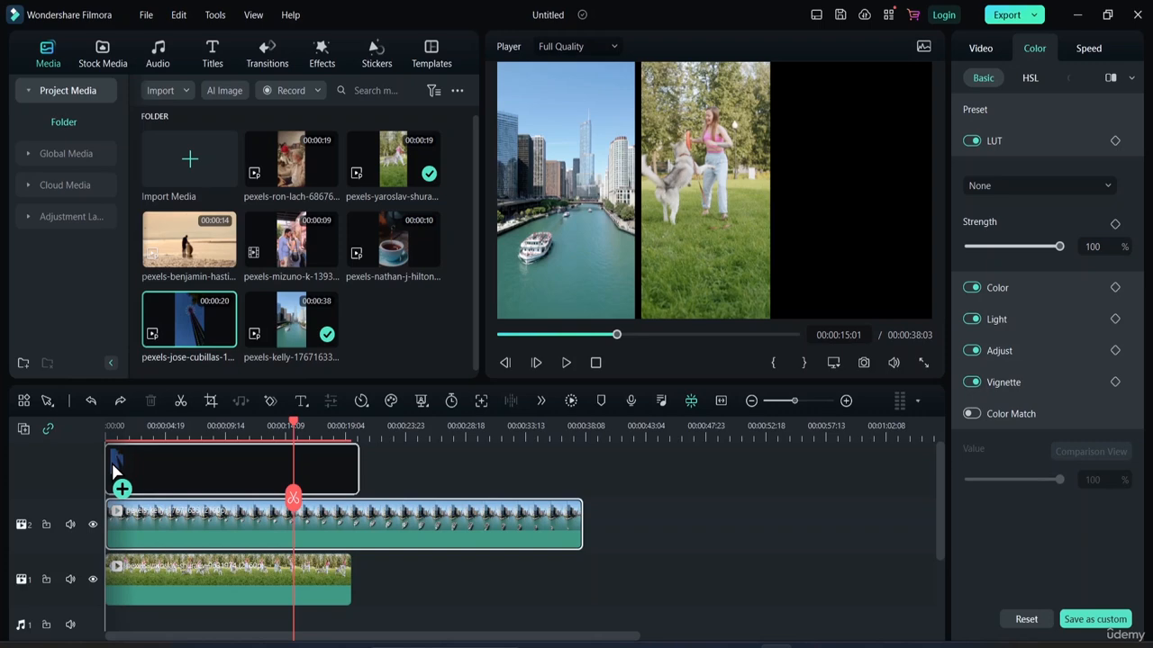
left_click_drag(113, 468, 112, 462)
scroll(157, 546, "down", 1)
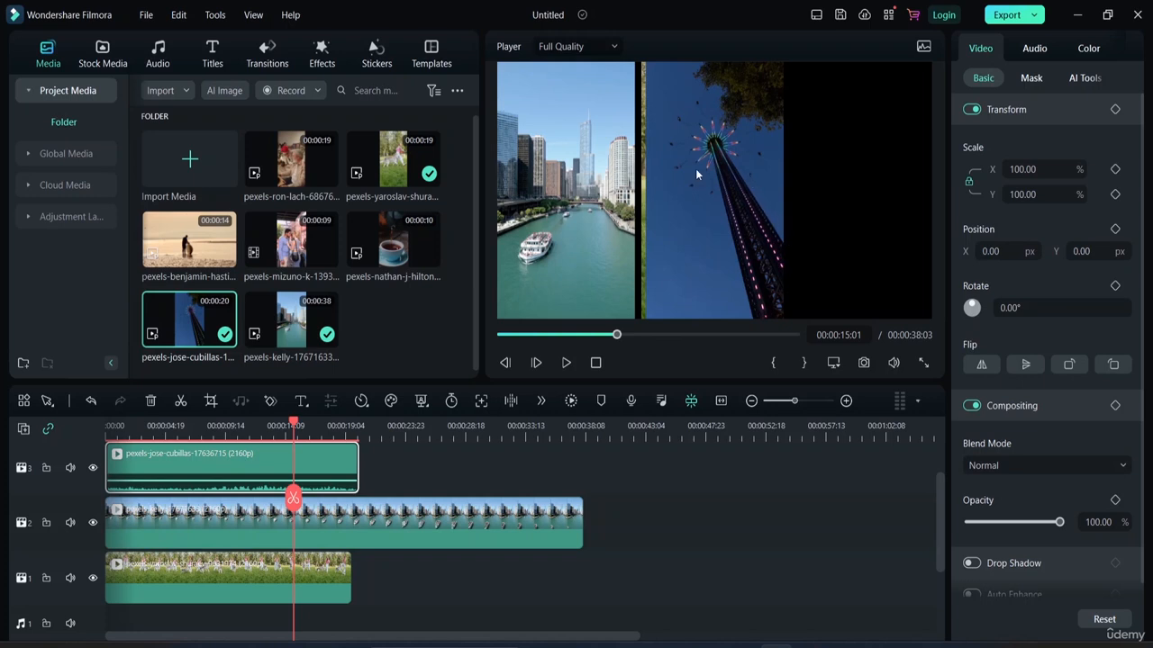
Position the tower picture at the video frame's right edge and the dog picture in the centre, and return the playhead to the start
left_click_drag(718, 108, 858, 110)
left_click(720, 126)
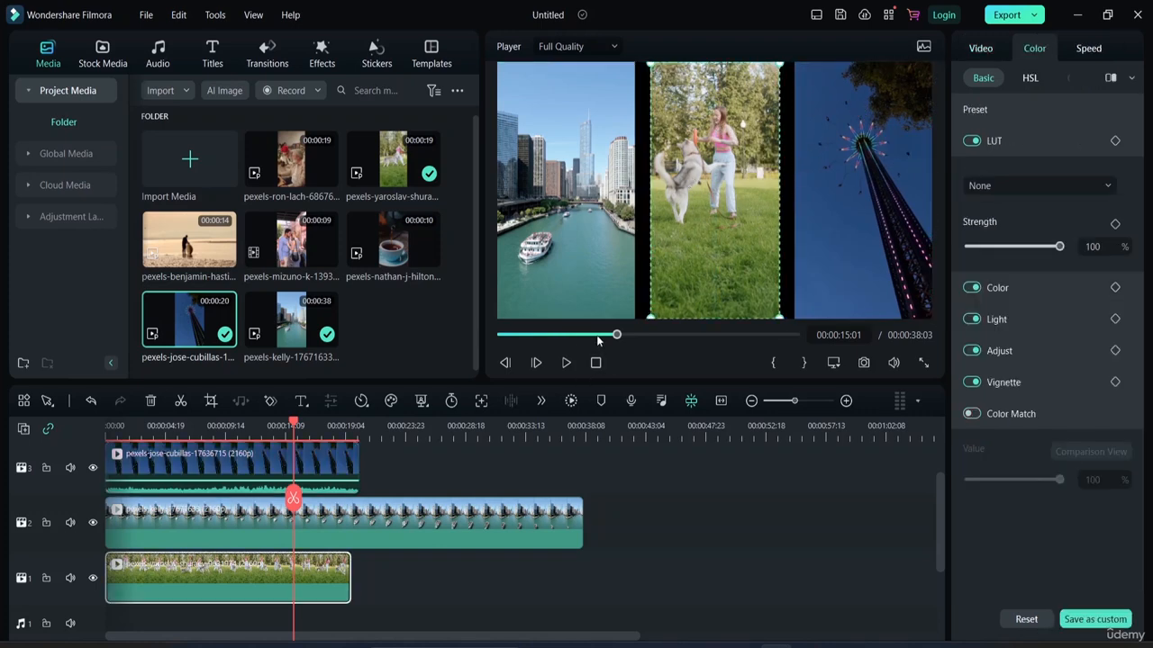
left_click_drag(616, 335, 501, 337)
Set the height of the timeline tracks to Small
scroll(223, 521, "up", 1)
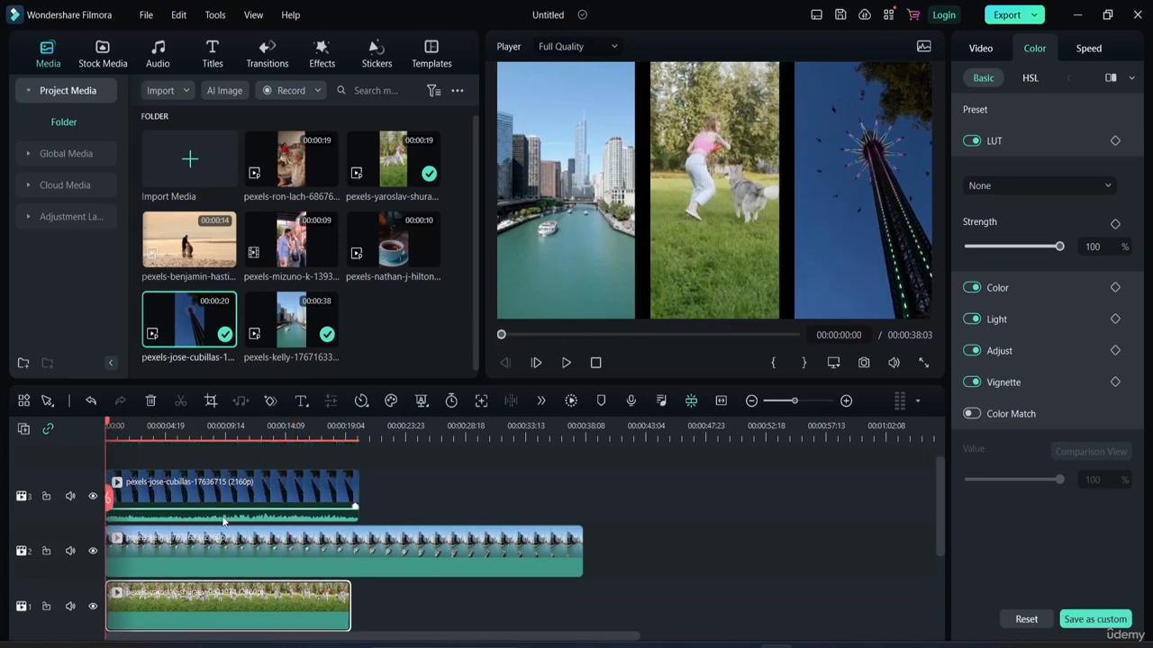
scroll(221, 520, "down", 1)
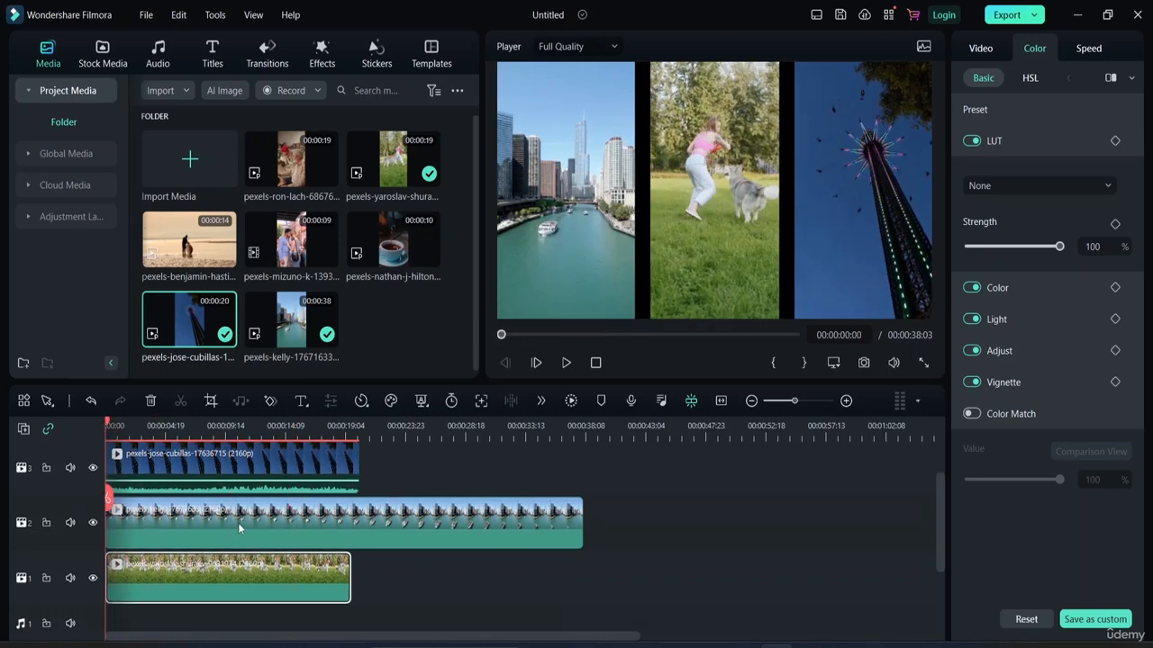
scroll(238, 522, "up", 1)
scroll(244, 518, "down", 1)
scroll(246, 493, "up", 2)
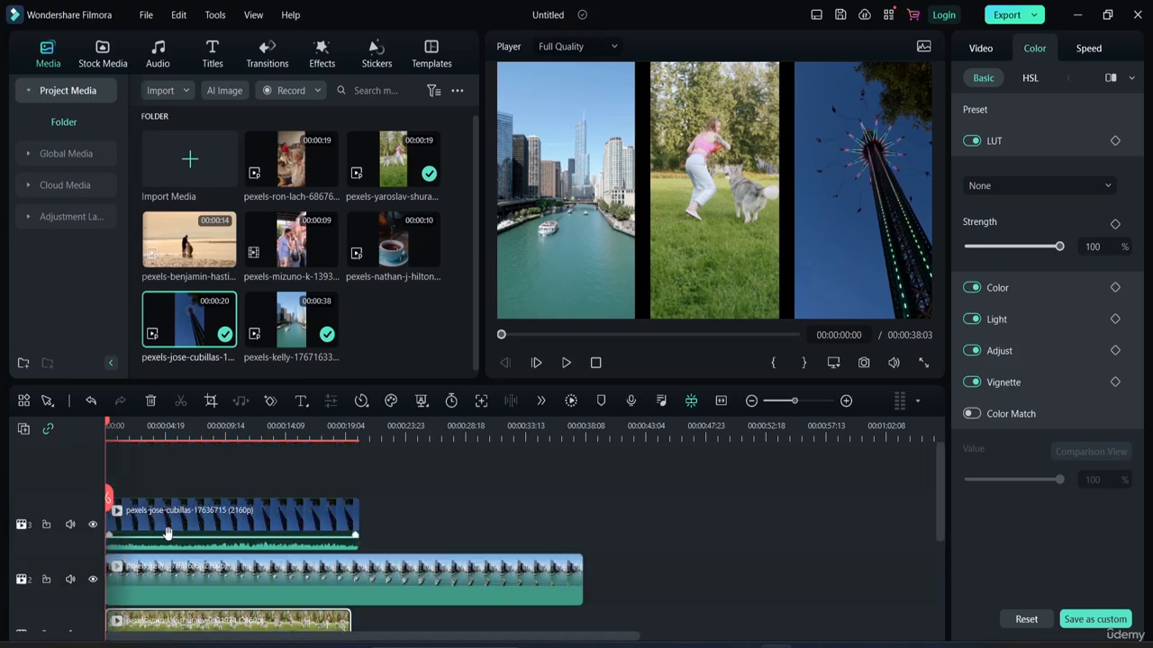
left_click(23, 430)
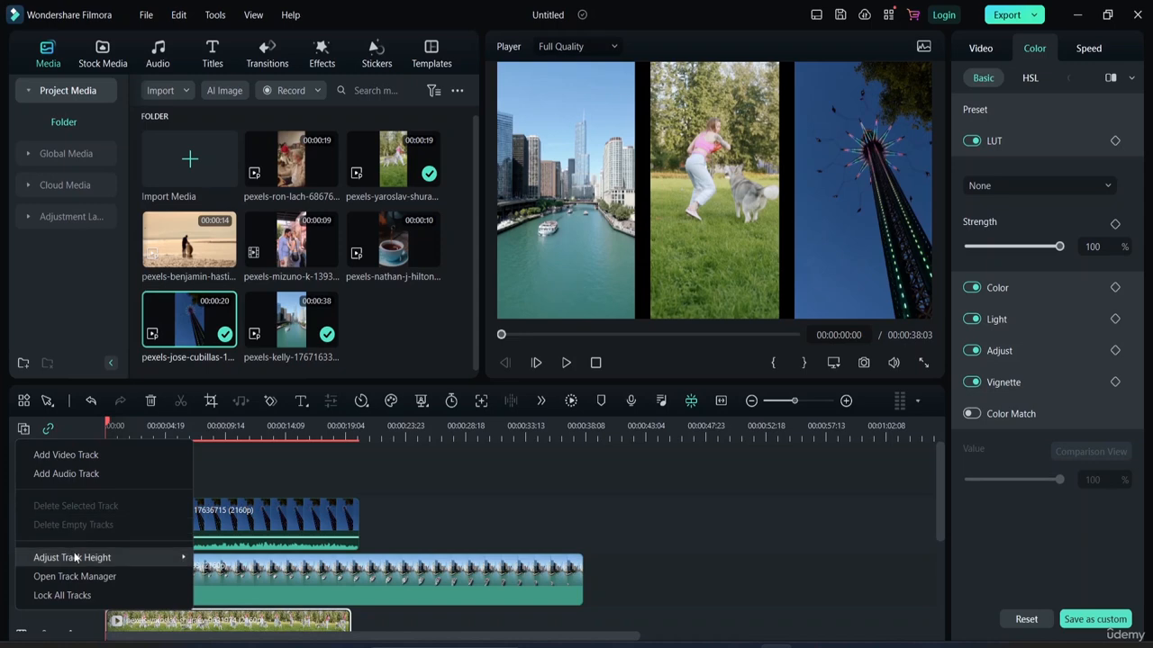
mouse_move(76, 555)
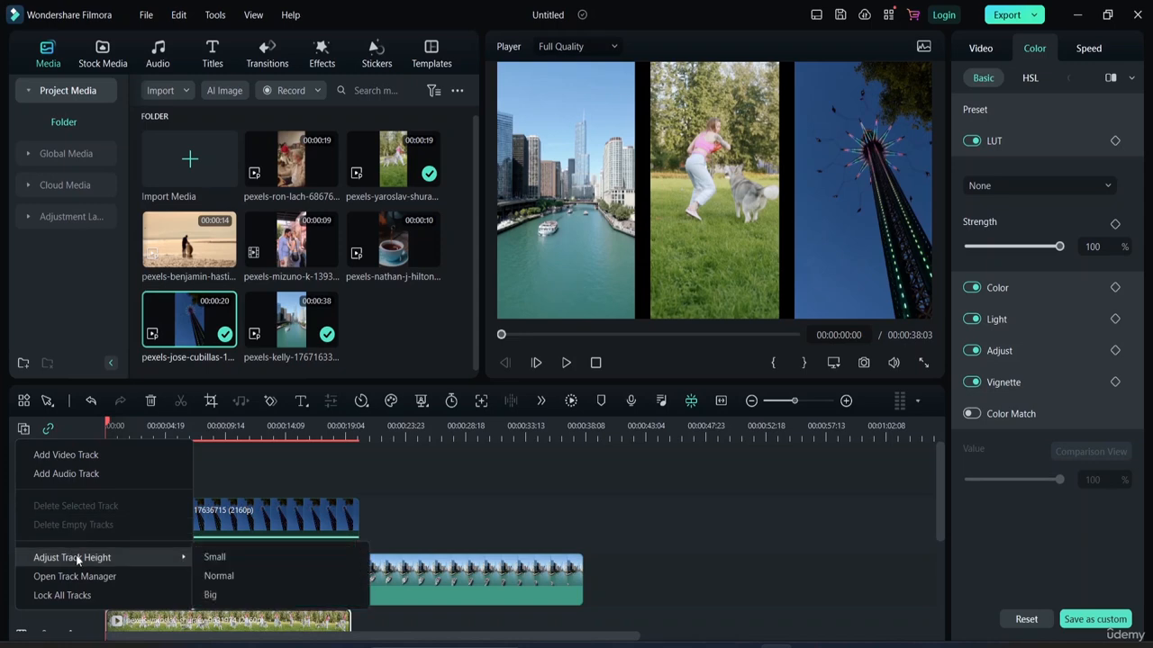
left_click(235, 556)
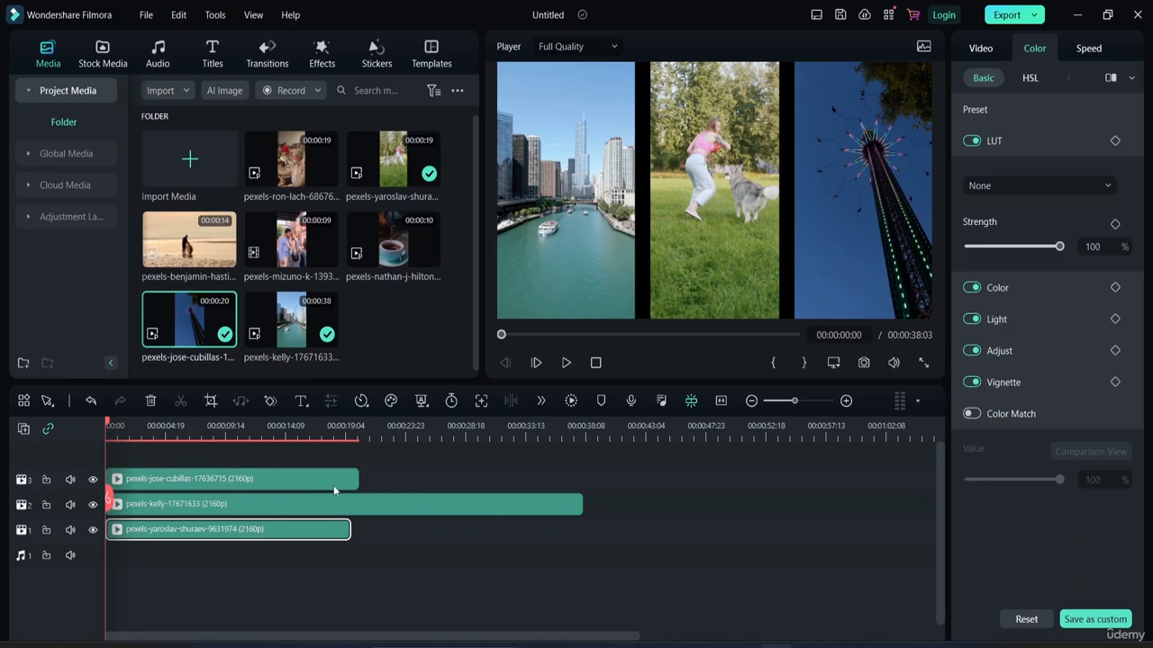
Set the height of the timeline tracks back to Normal
left_click(17, 433)
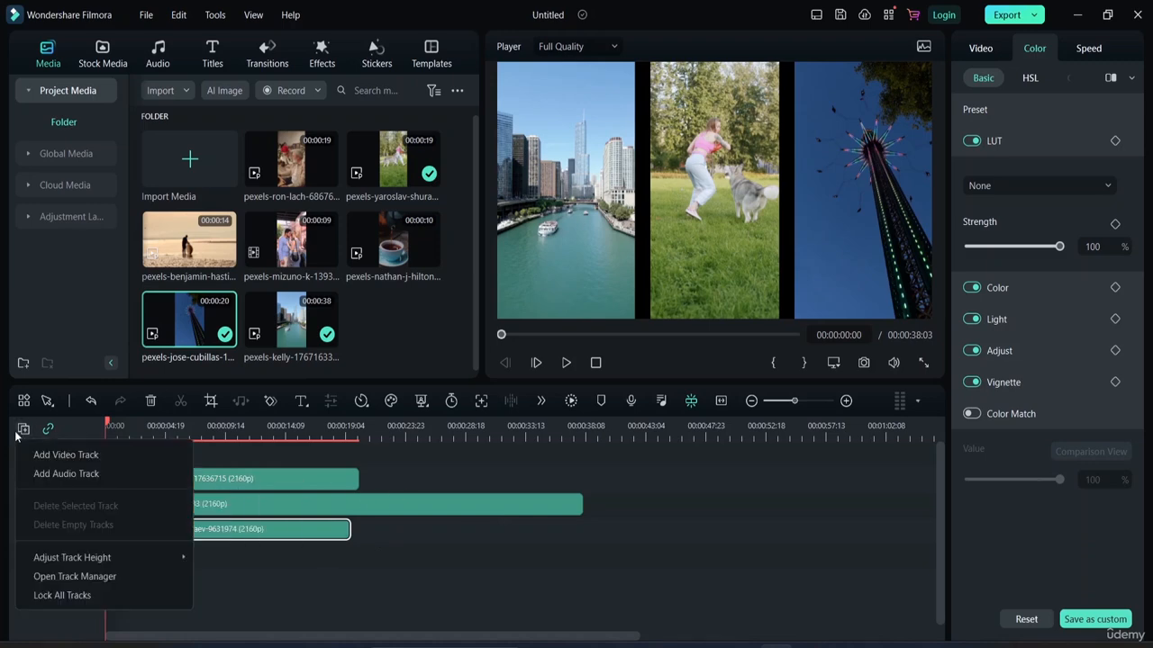
left_click(222, 577)
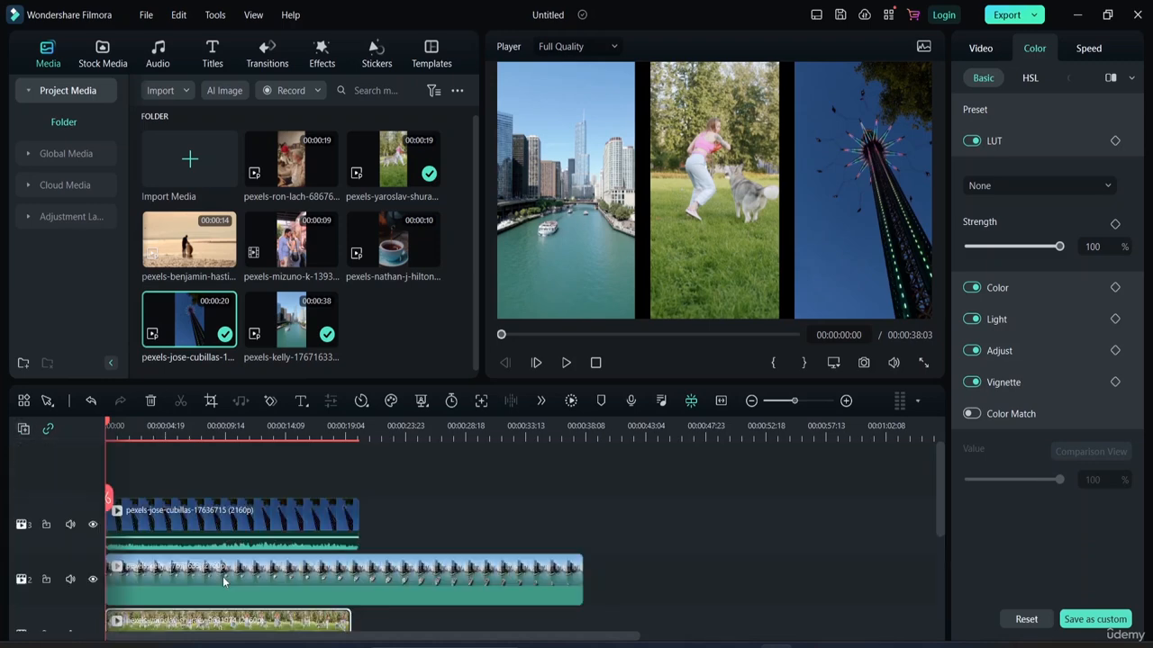
Set the height of the timeline tracks to Big and look over the enlarged clips on all three tracks
left_click(27, 431)
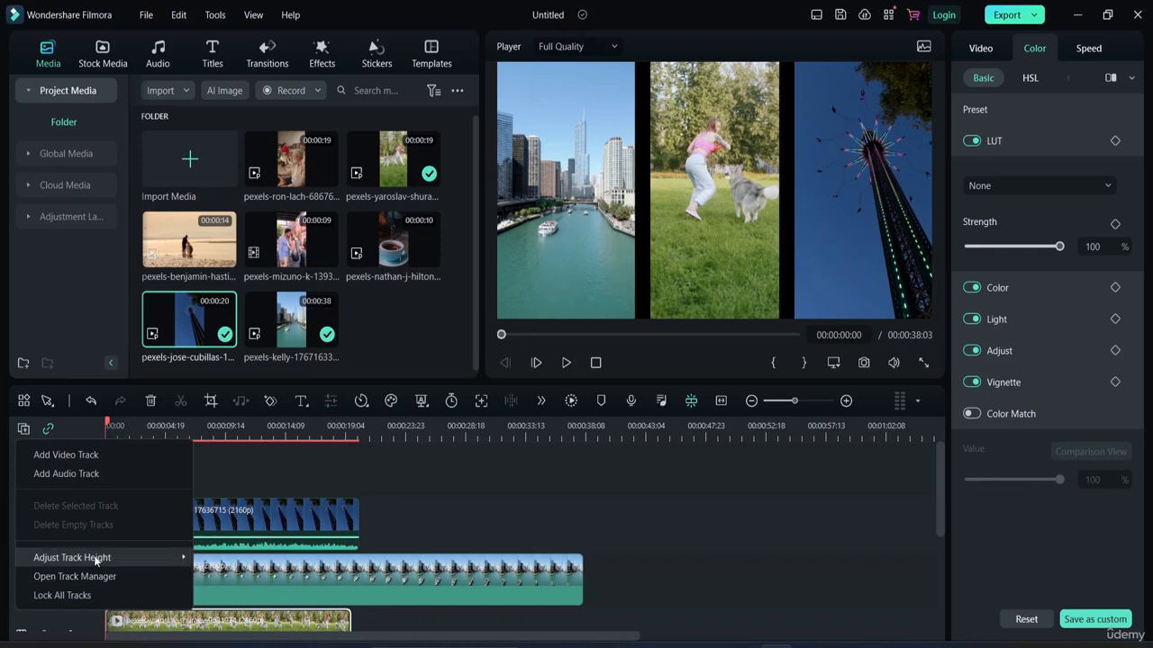
mouse_move(182, 554)
left_click(227, 597)
scroll(321, 531, "down", 3)
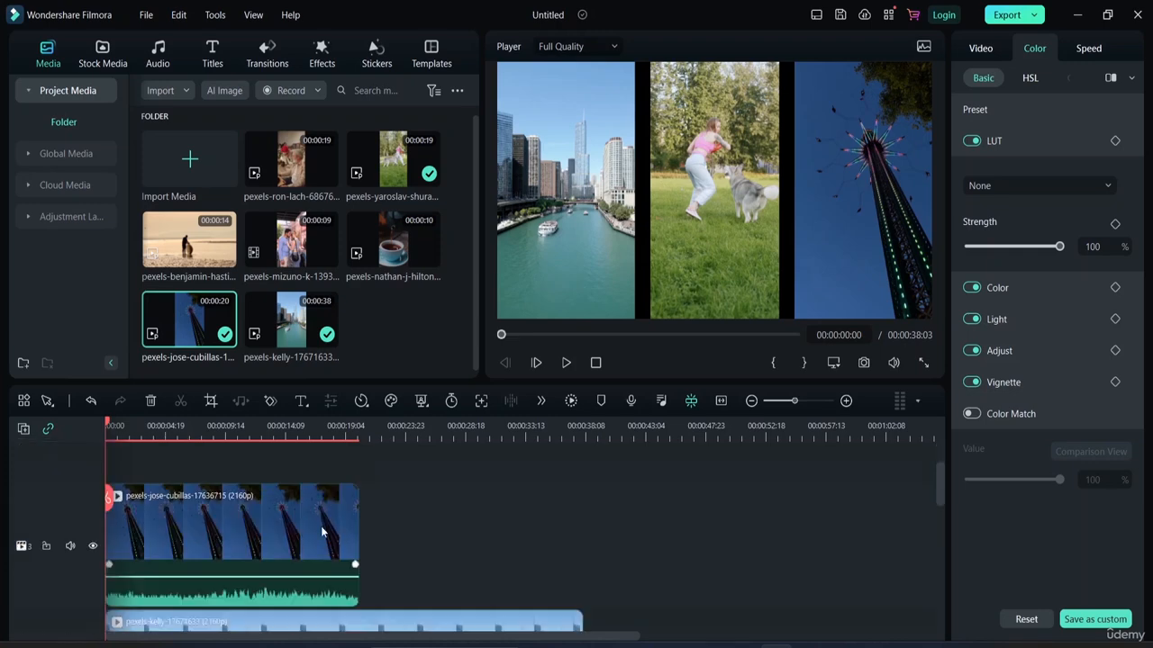
scroll(255, 566, "down", 4)
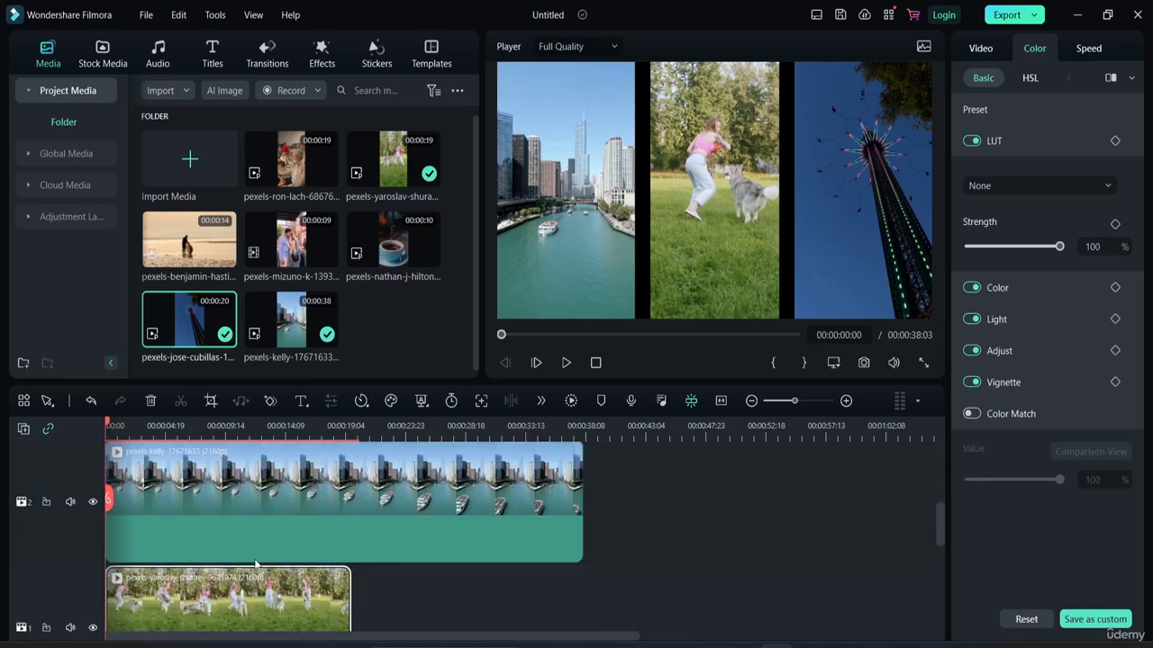
scroll(254, 546, "up", 4)
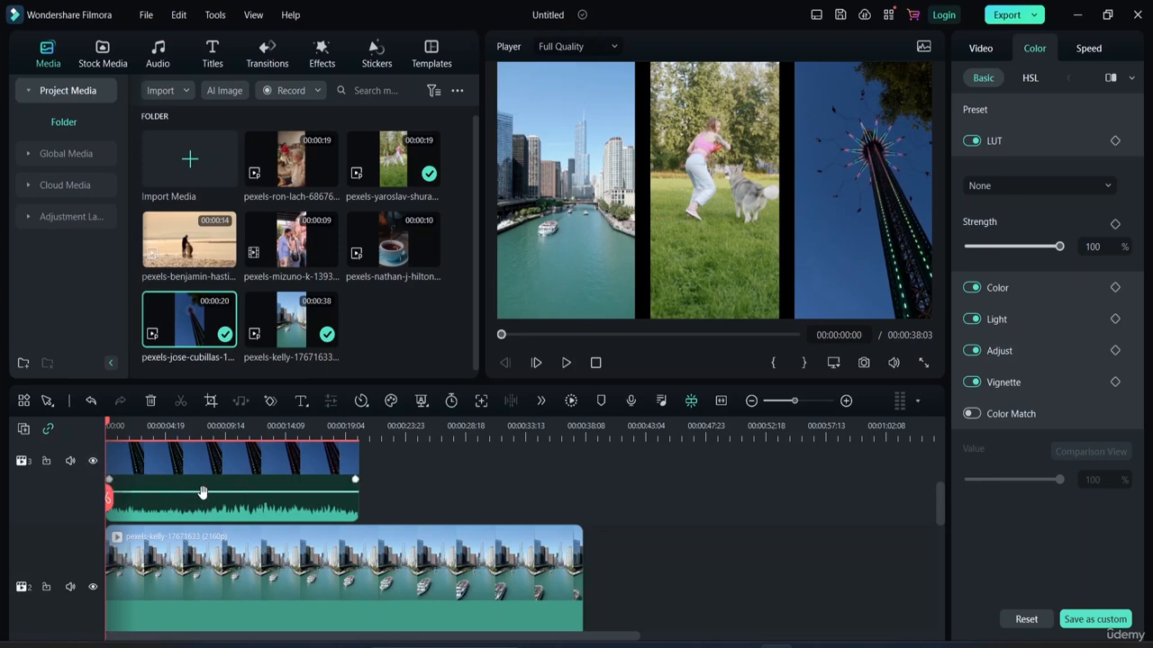
mouse_move(202, 494)
left_mouse_down()
mouse_move(203, 516)
mouse_move(216, 472)
mouse_move(220, 494)
left_mouse_up()
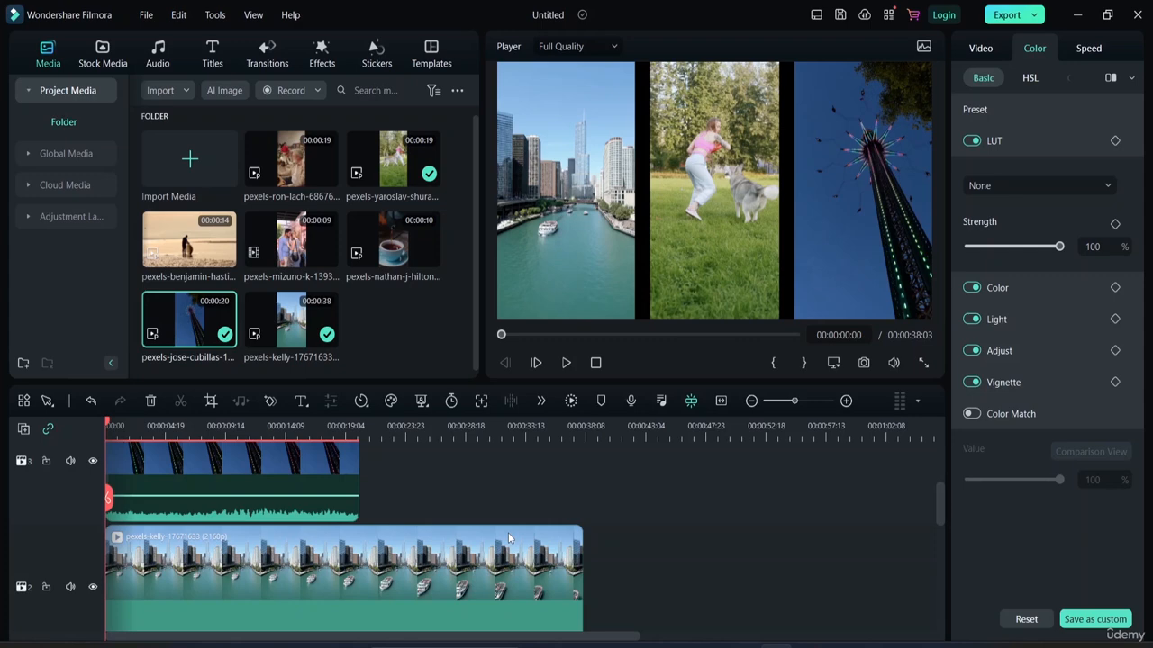
Restore the timeline tracks to Normal height with all three clips in view
left_click(23, 429)
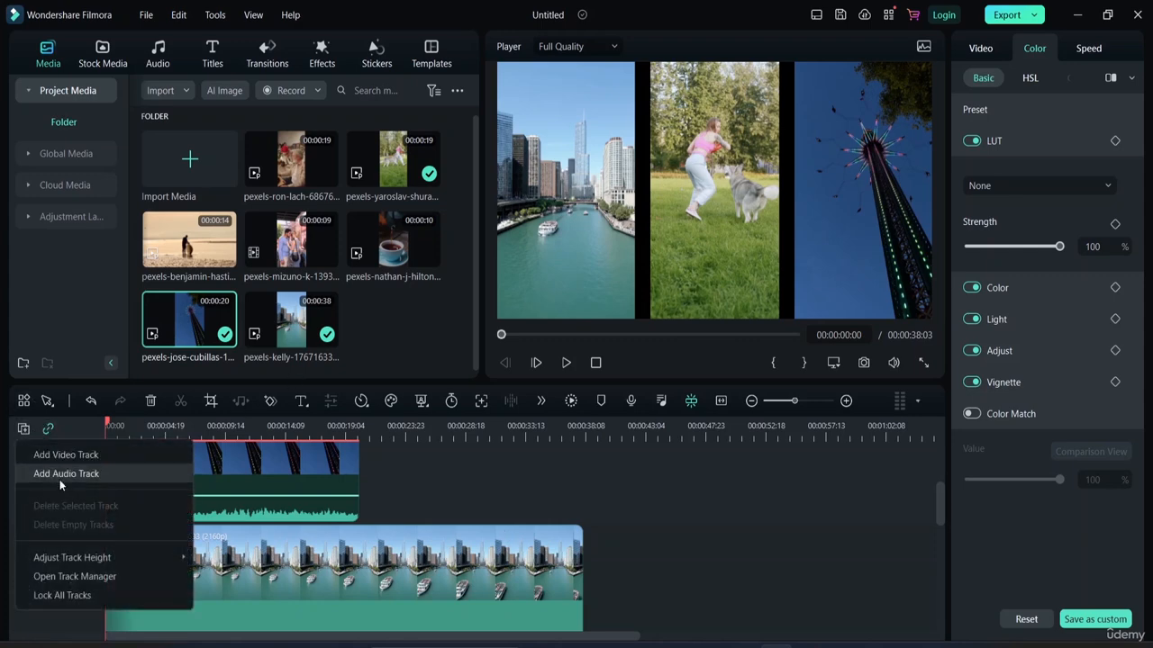
mouse_move(98, 559)
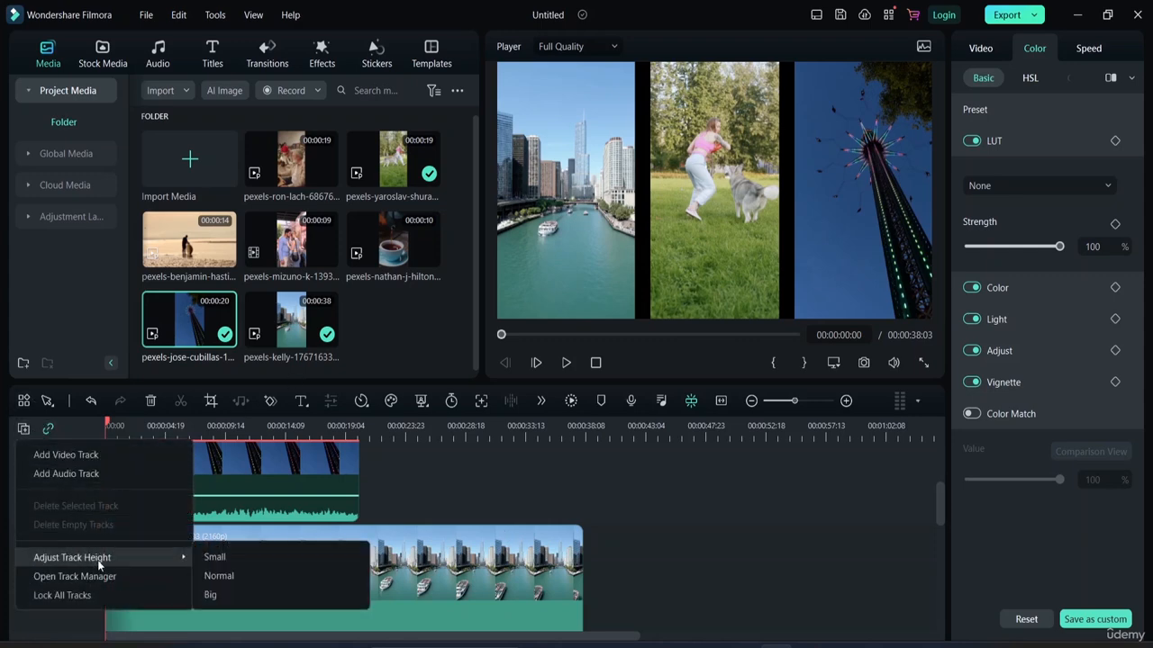
left_click(229, 575)
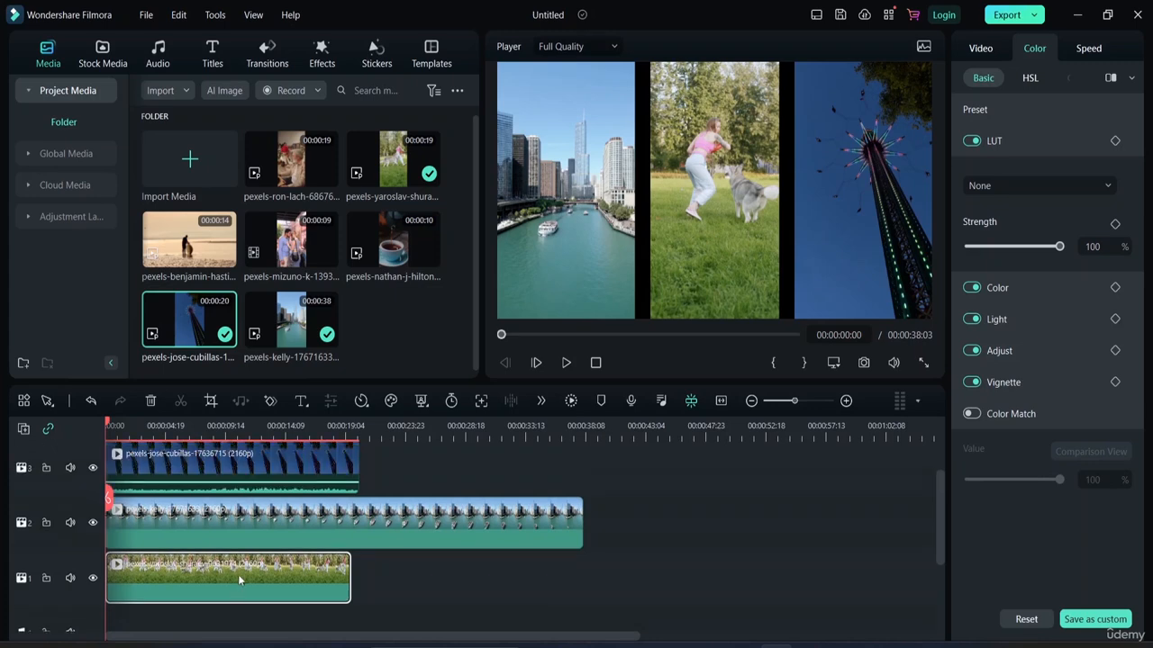
scroll(239, 581, "up", 1)
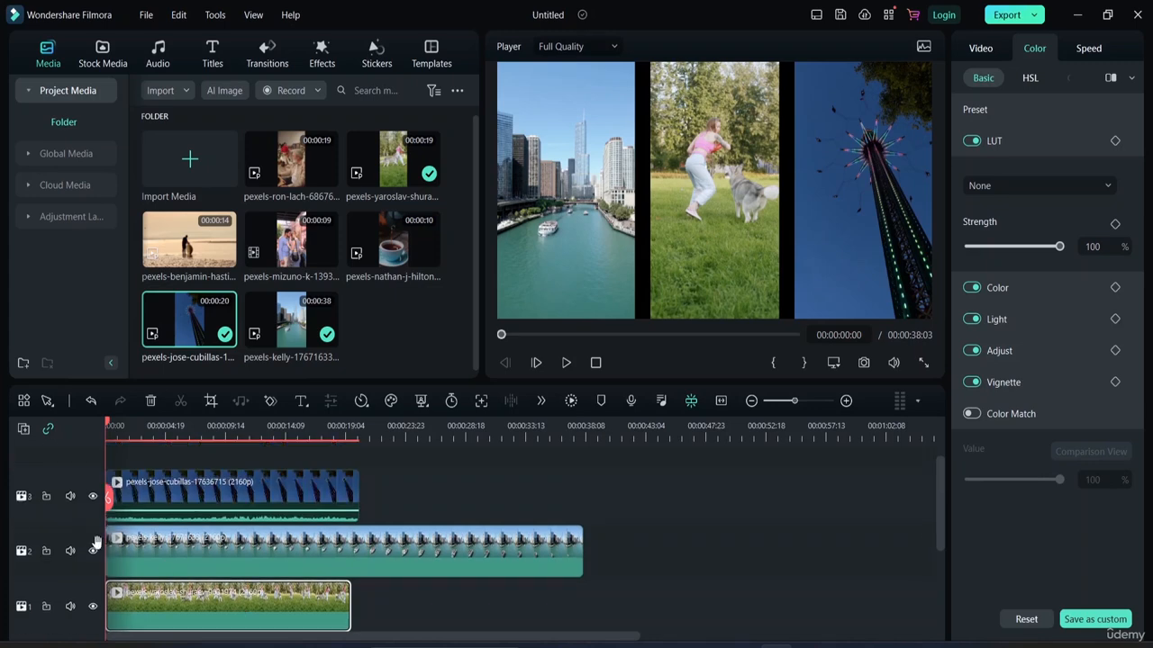
Play the three side-by-side clips from the timeline start for about nine seconds and pause
key("space")
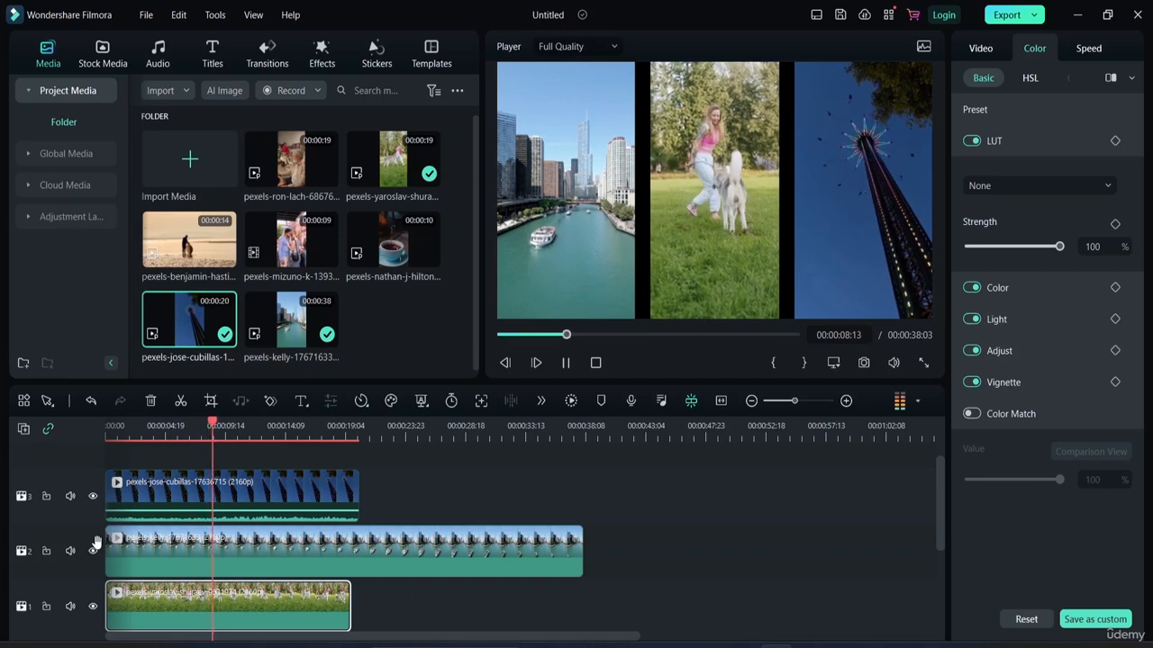
key("space")
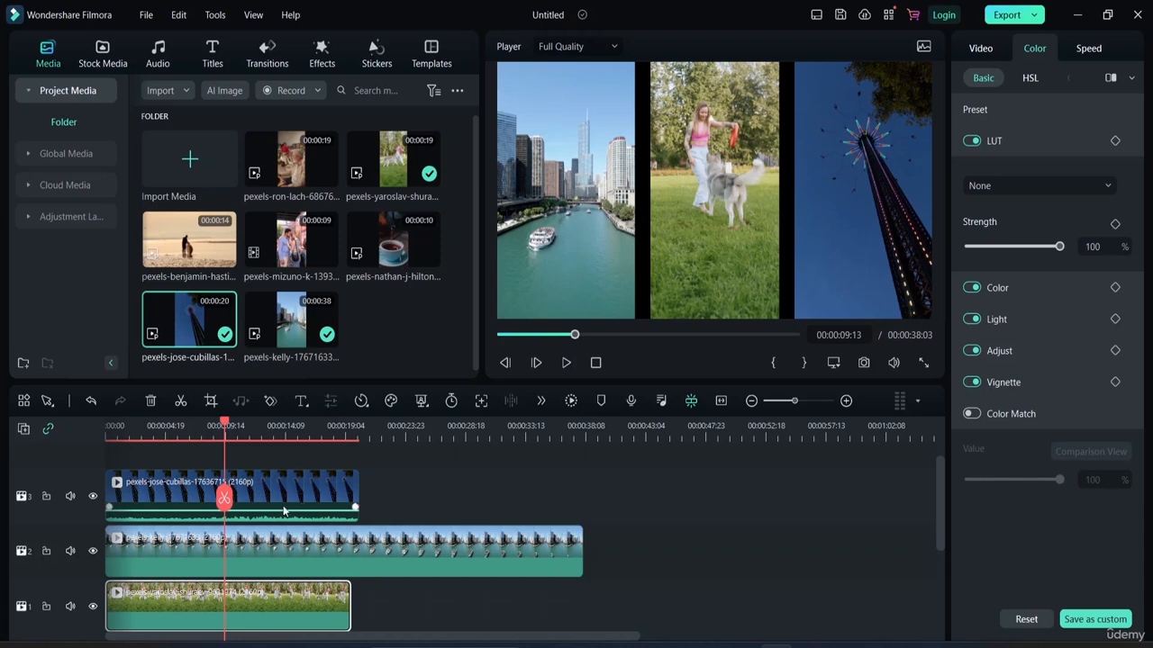
Move the playhead to 00:00:19:10 and cut off the short end piece of the dog clip there
left_click_drag(227, 431, 348, 455)
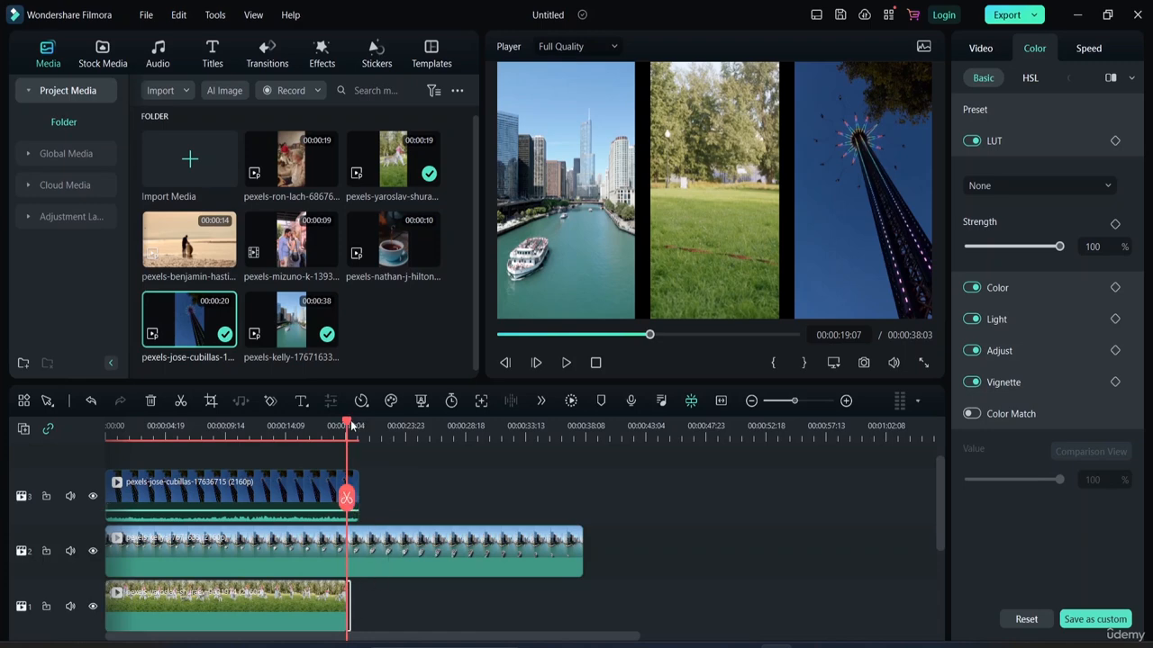
mouse_move(346, 426)
left_mouse_down()
mouse_move(379, 430)
mouse_move(348, 437)
left_mouse_up()
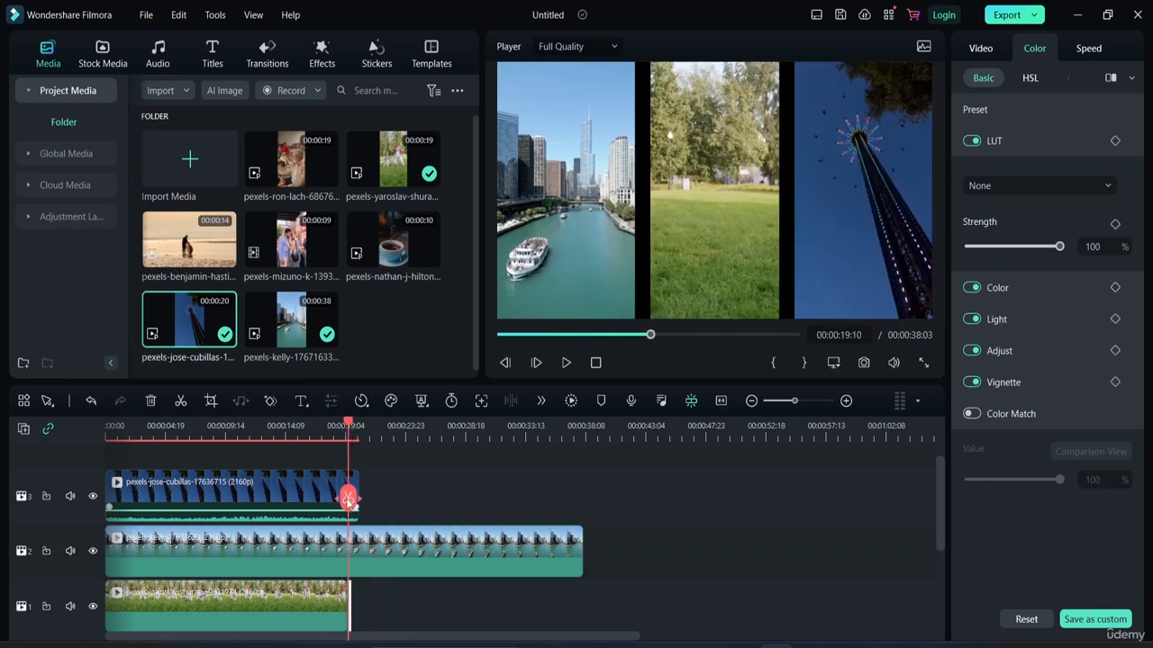
left_click_drag(348, 500, 437, 515)
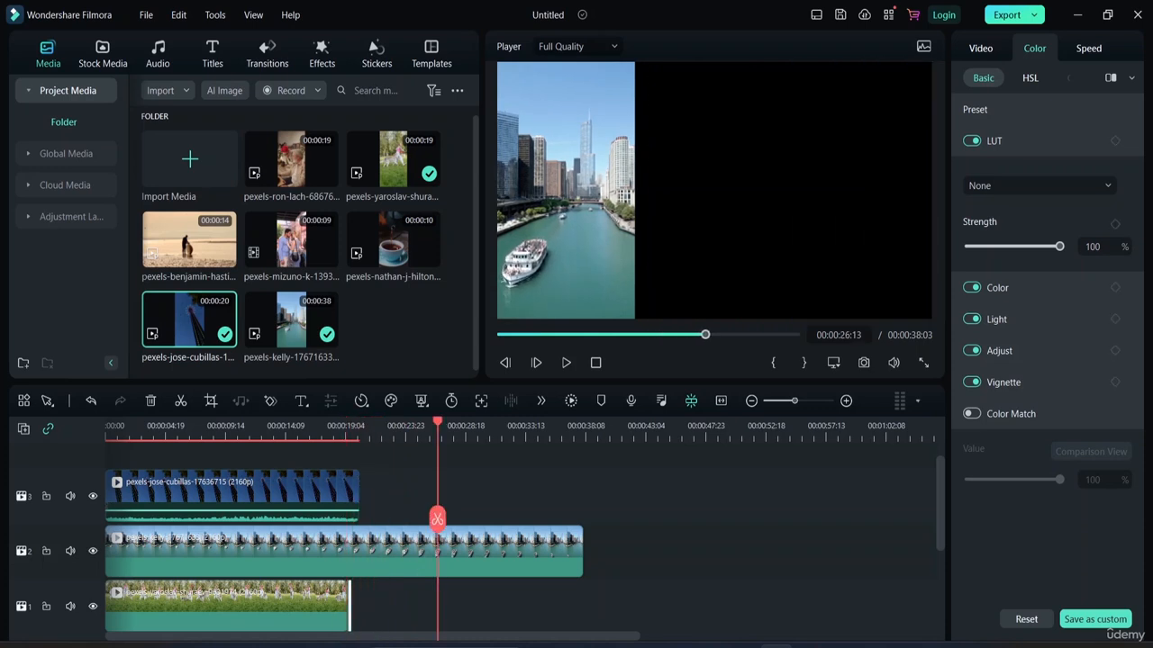
left_click(350, 602)
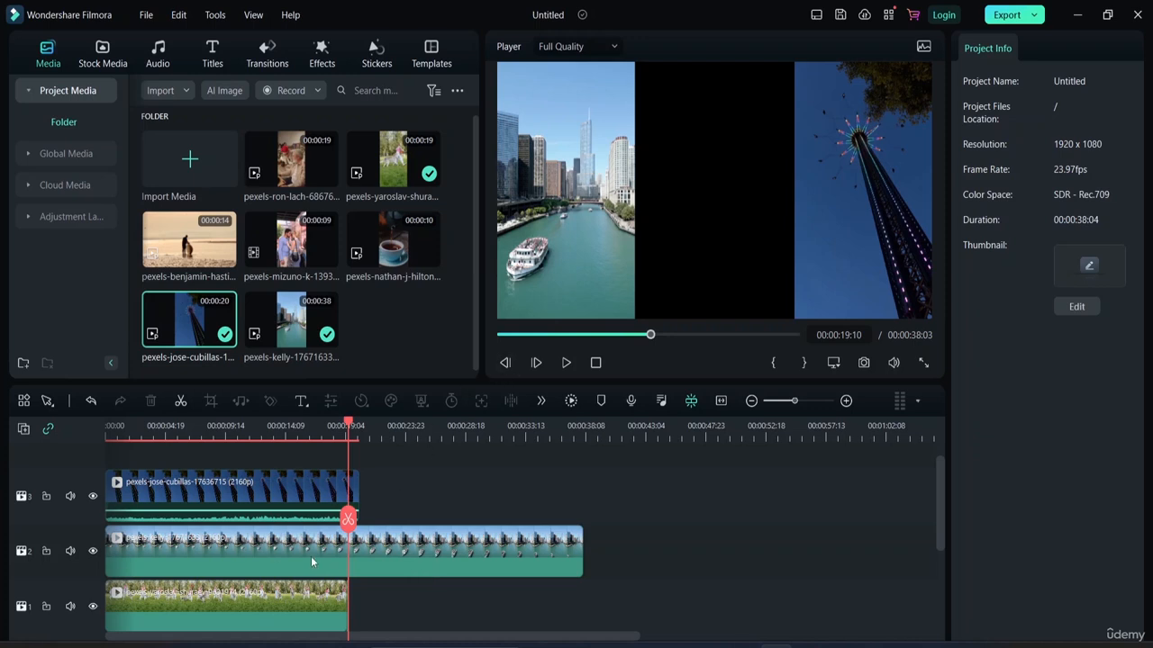
Split the river clip on the second track at 00:00:19:10
scroll(311, 556, "down", 1)
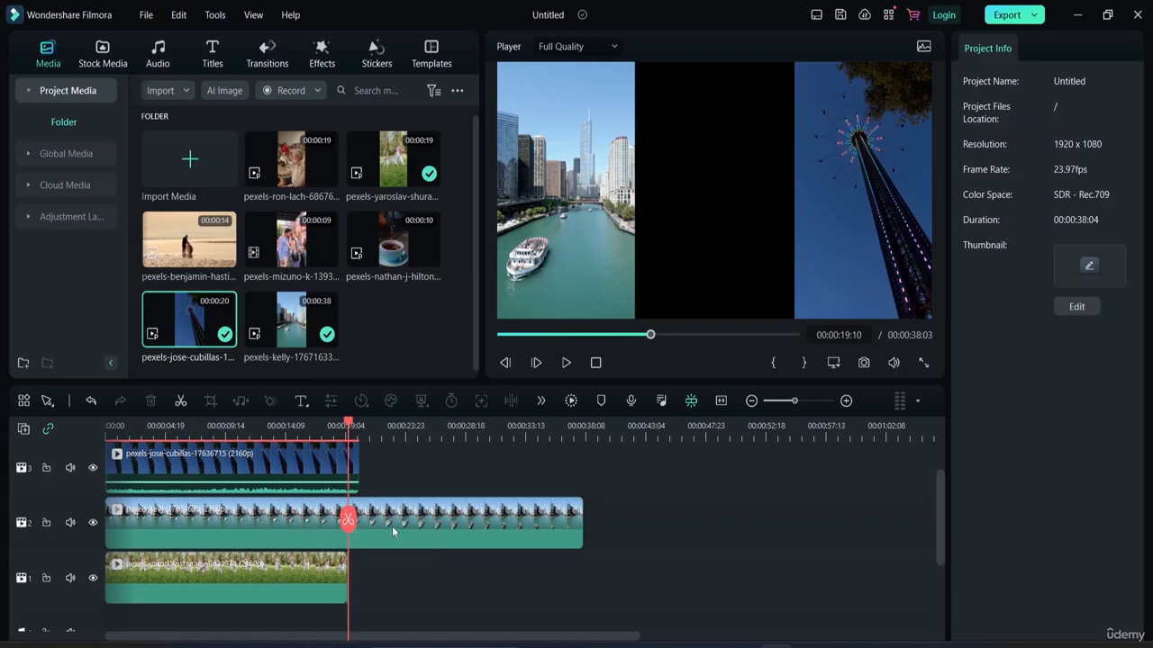
left_click(429, 526)
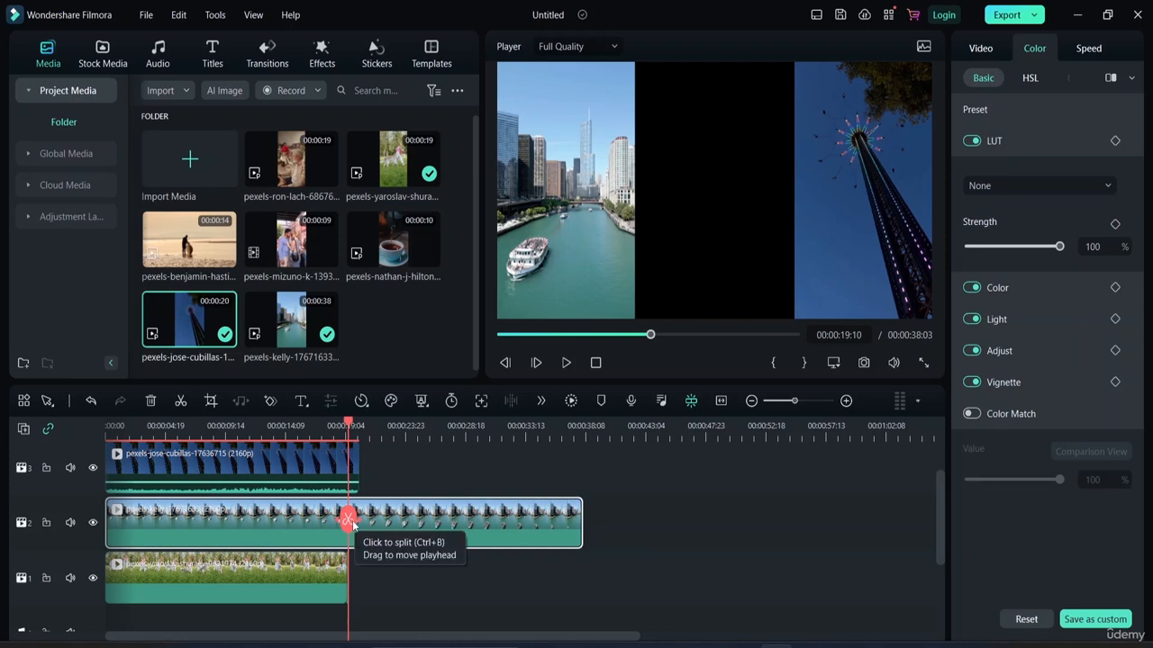
left_click(348, 521)
Split the tower clip at 00:00:19:10 and delete the tower and river pieces after that point
left_click(354, 464)
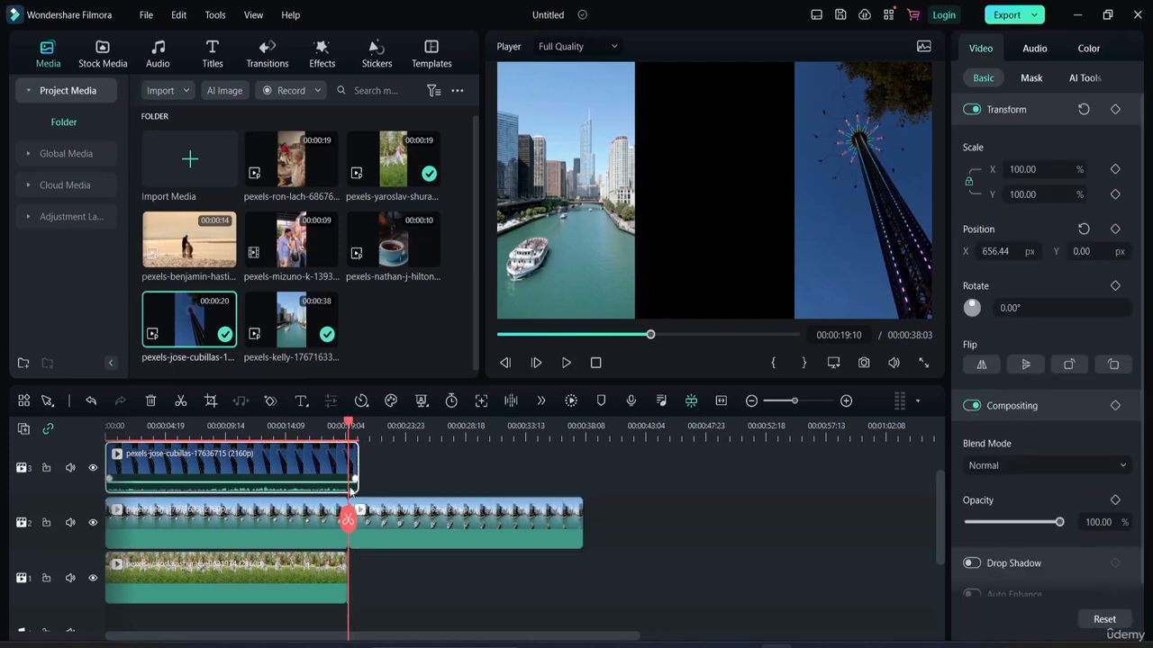
left_click(348, 522)
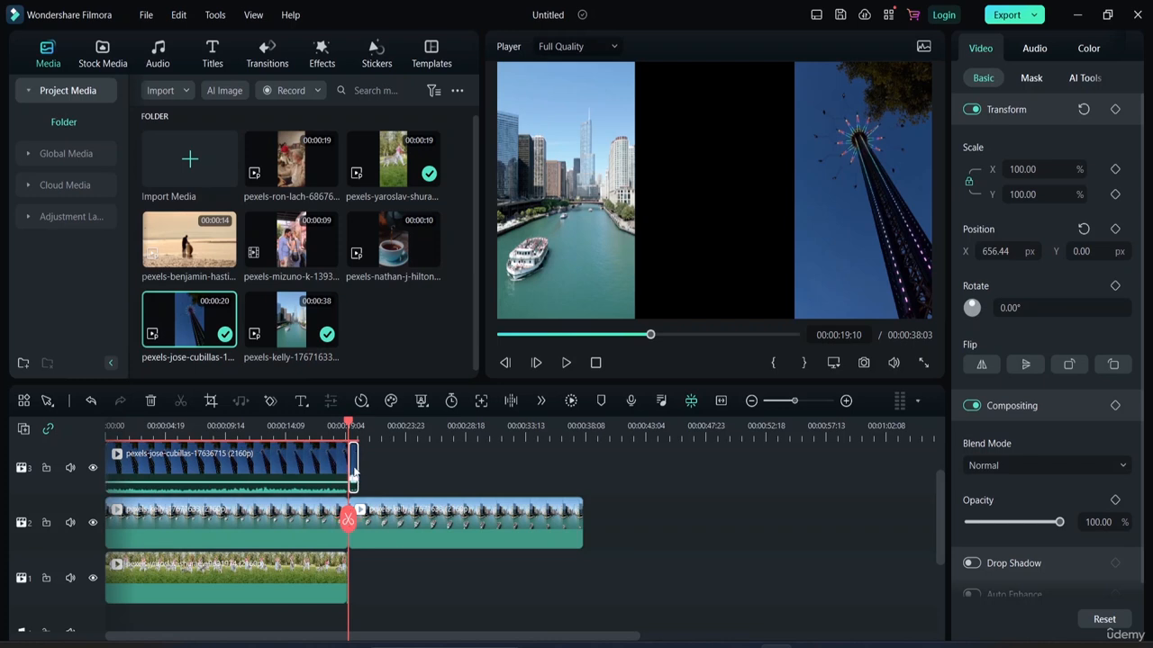
key("Delete")
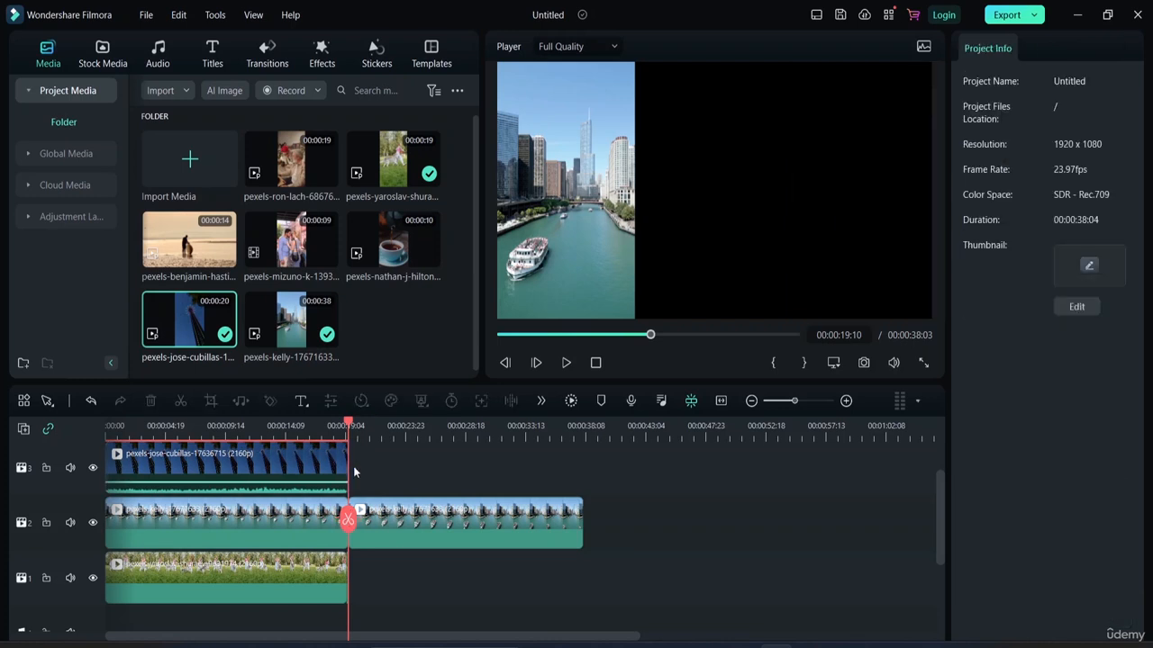
left_click(445, 512)
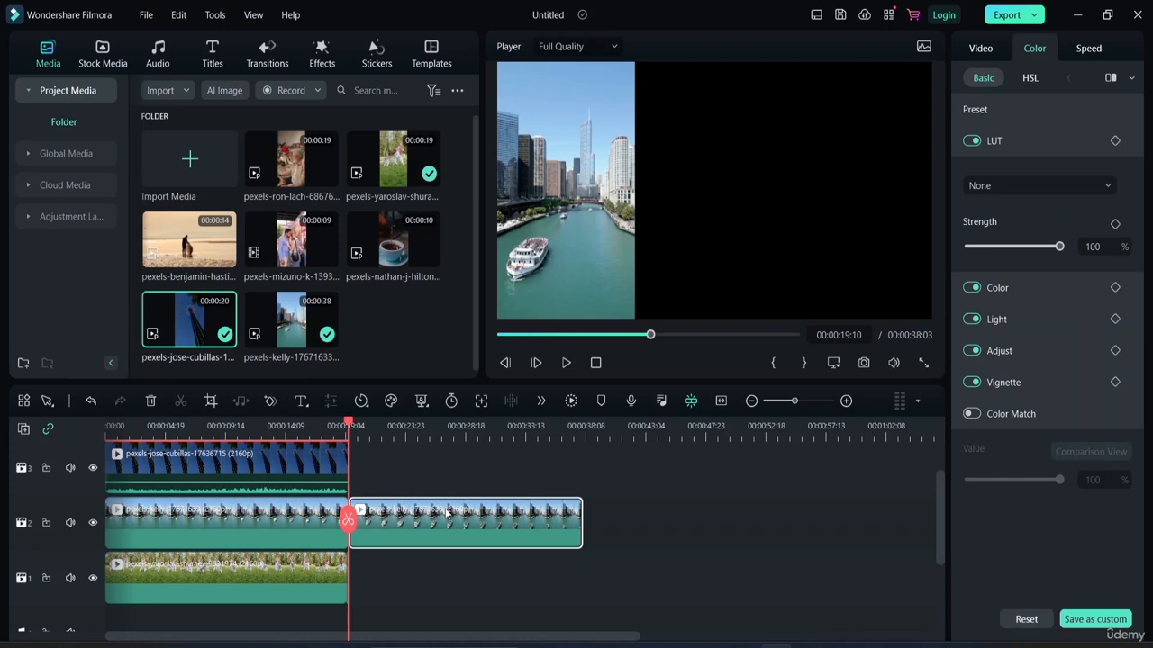
key("Delete")
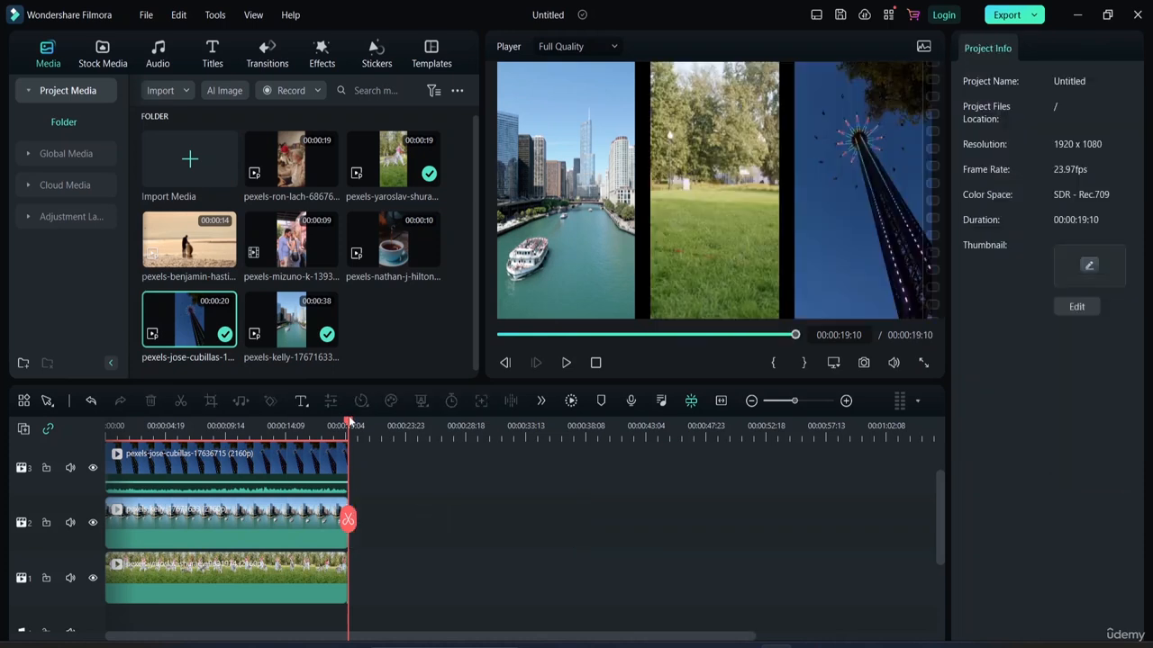
Scrub back through the trimmed clips and return the playhead to the timeline start
left_click_drag(349, 423, 217, 423)
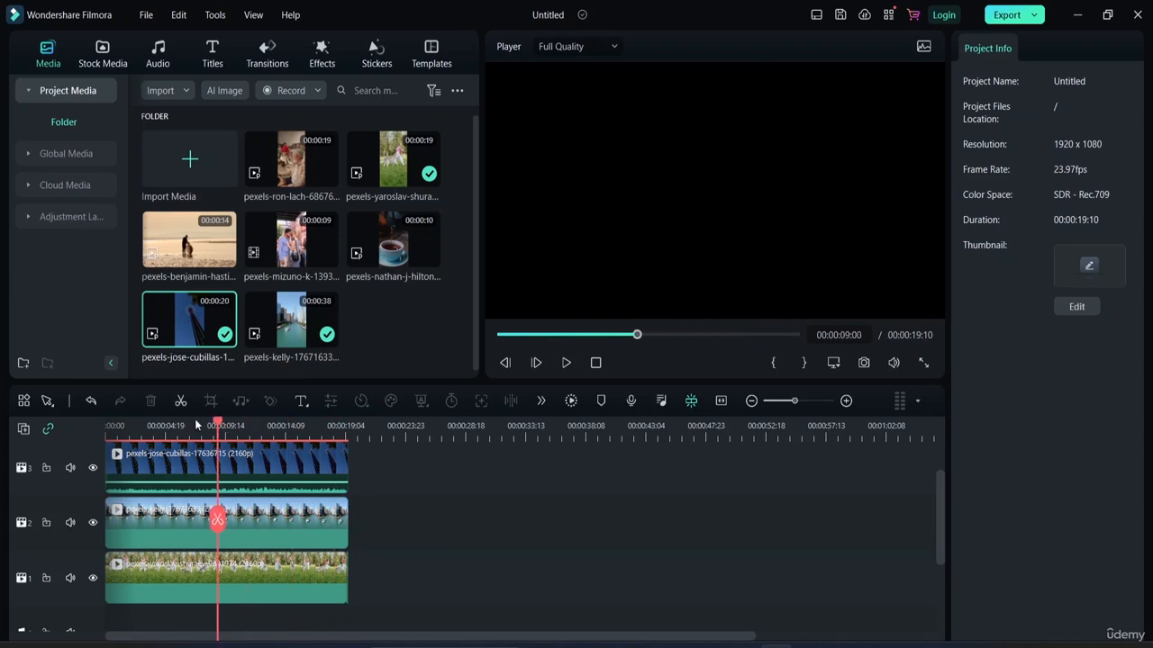
key("Home")
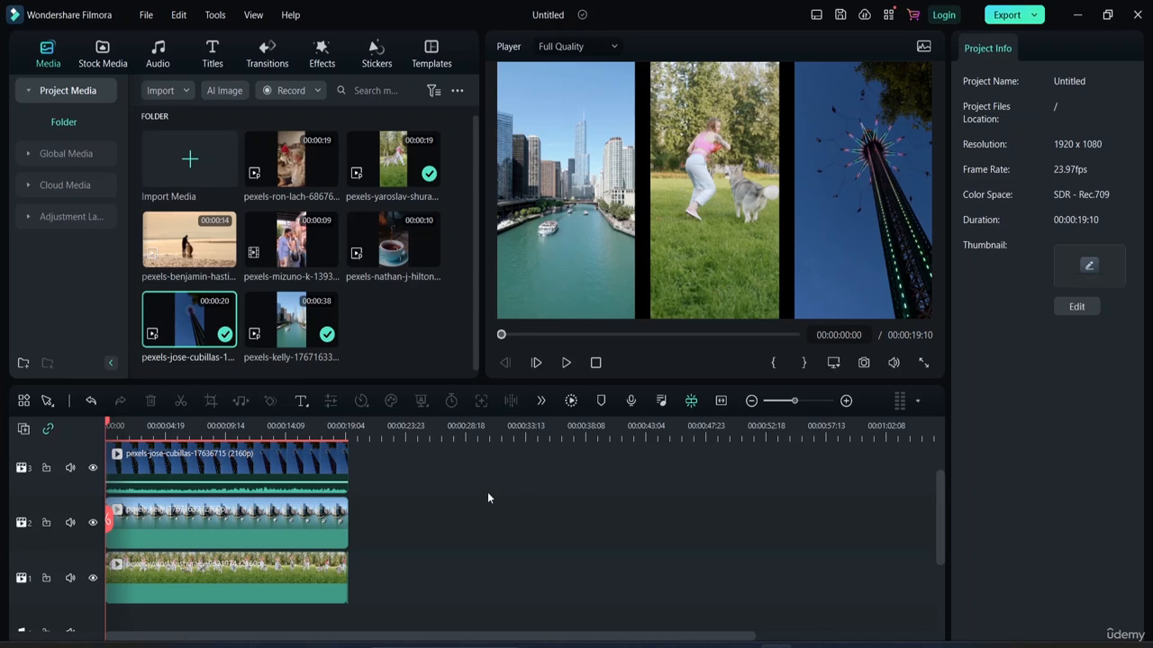
Put the playhead at 00:00:23:14 and move the river clip from the second track to the first, after the dog clip
left_click(266, 538)
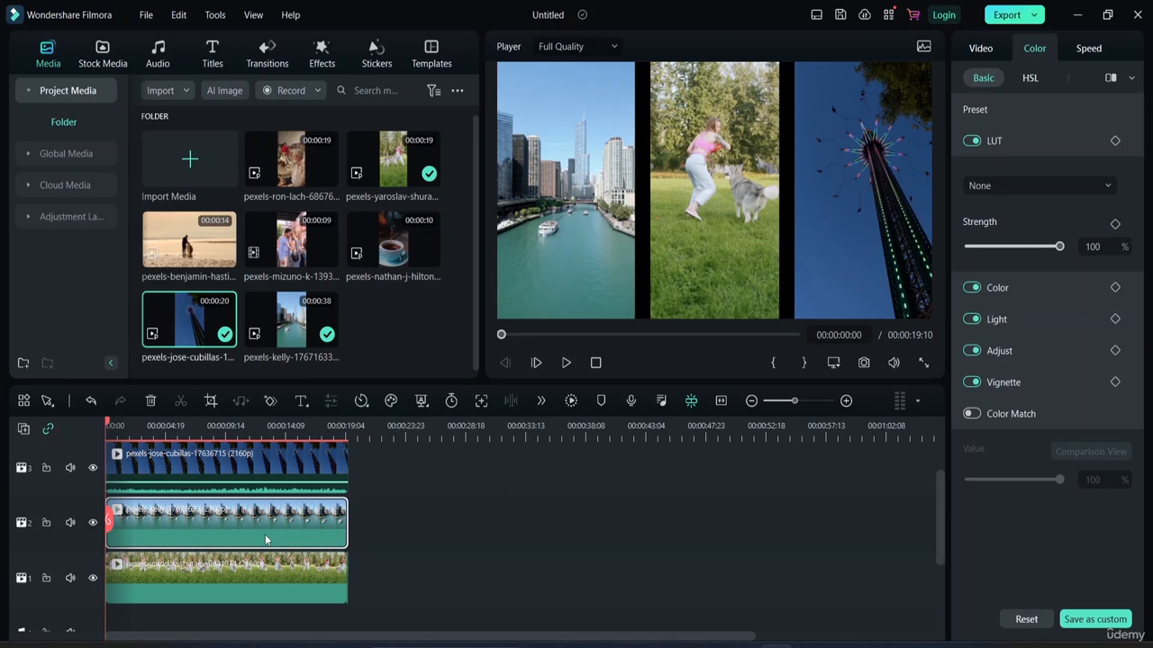
left_click(167, 536)
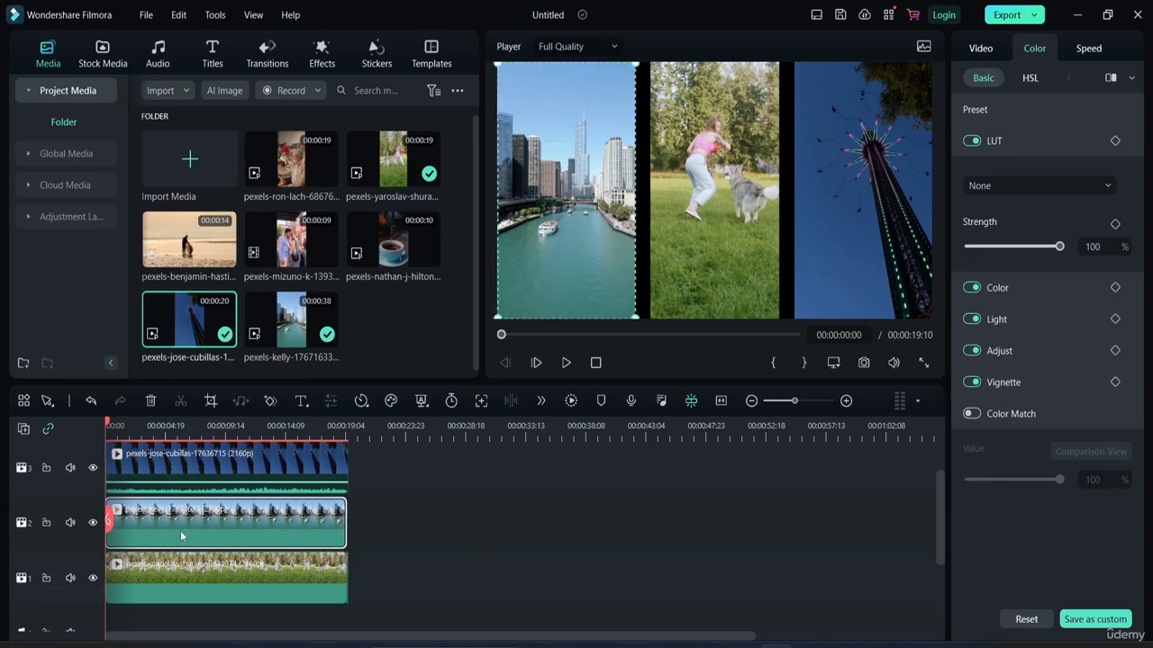
left_click_drag(108, 520, 401, 549)
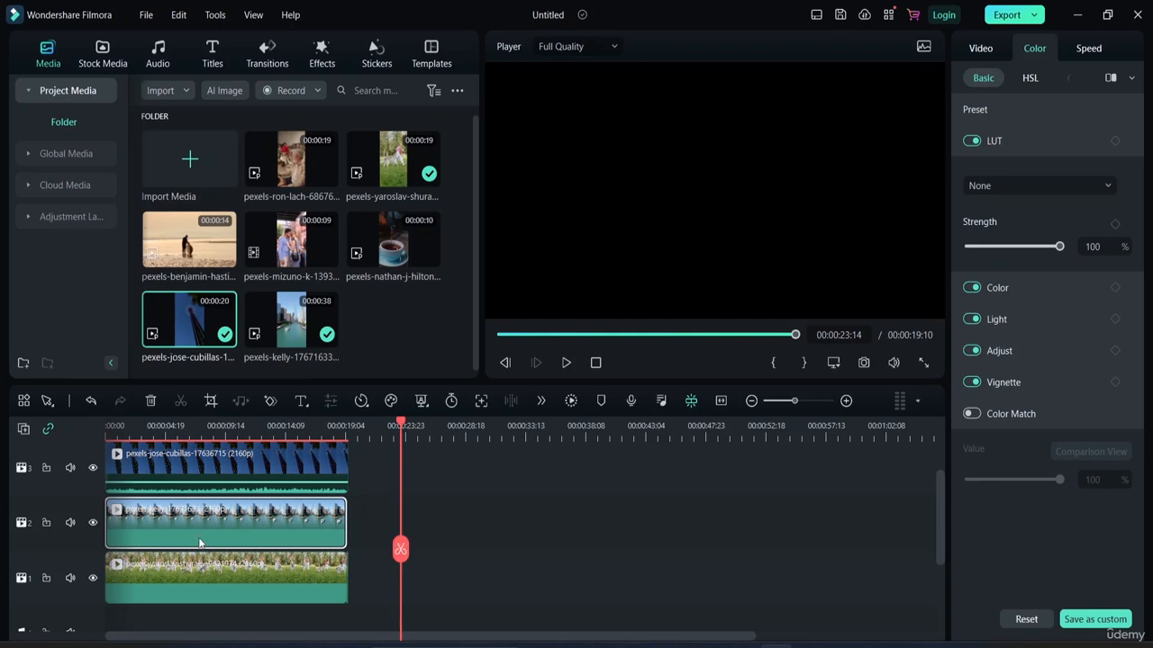
left_click_drag(216, 526, 238, 531)
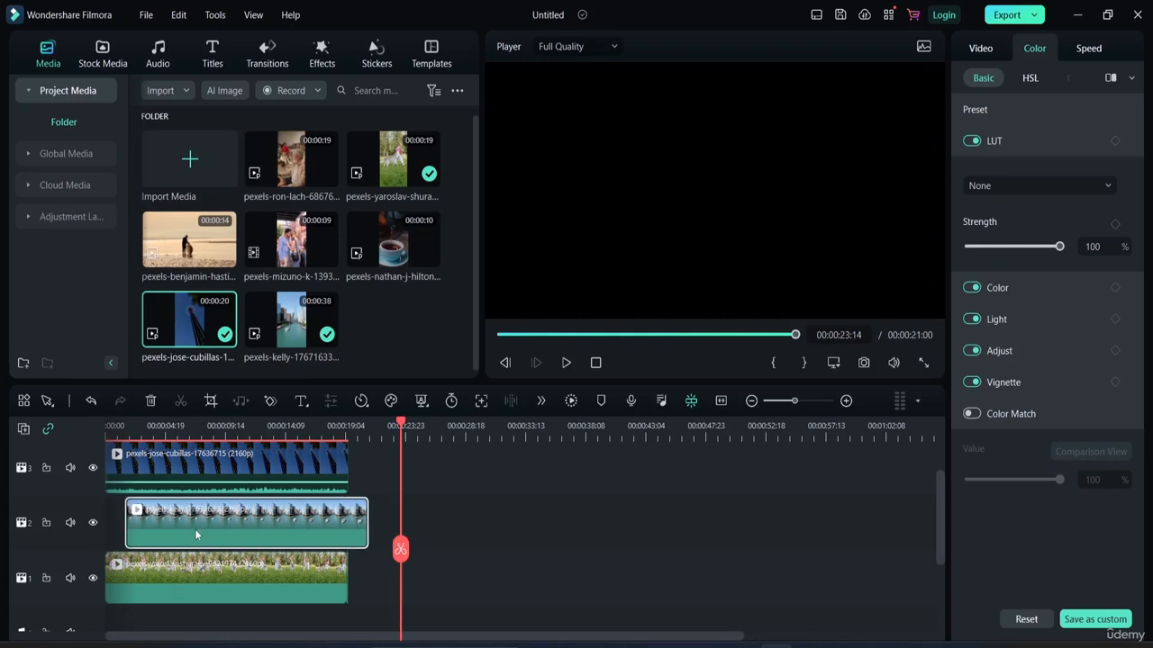
left_click_drag(196, 535, 437, 586)
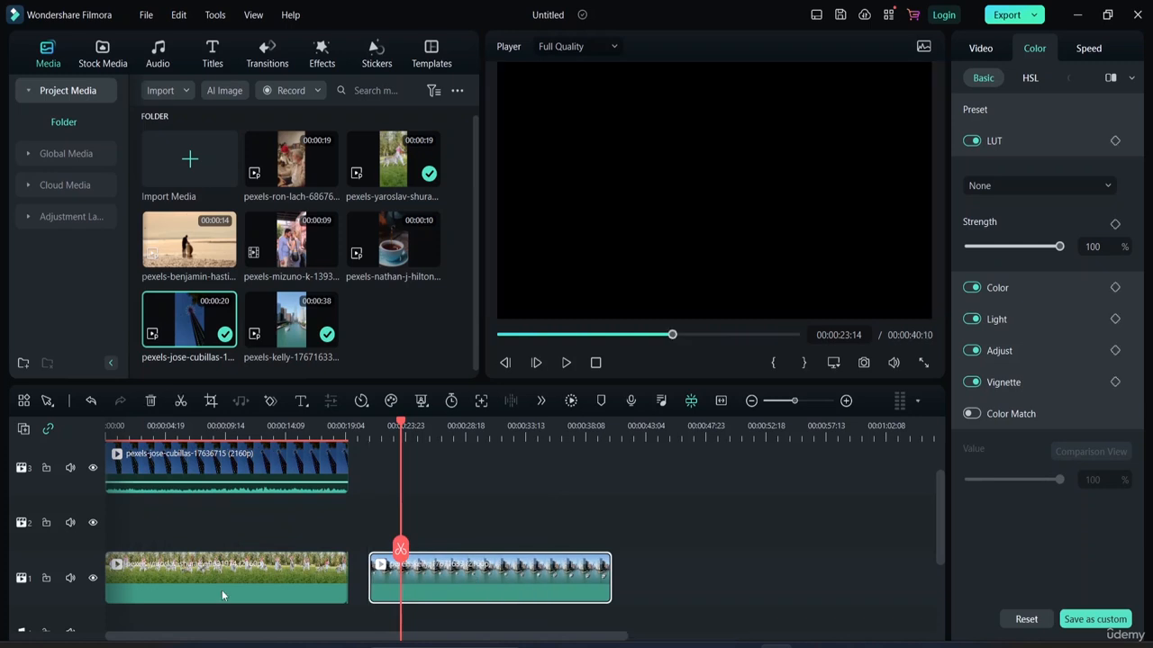
Swap the track order by placing the dog clip at the start of track 2 and the river clip at the start of track 1
left_click_drag(222, 590, 243, 532)
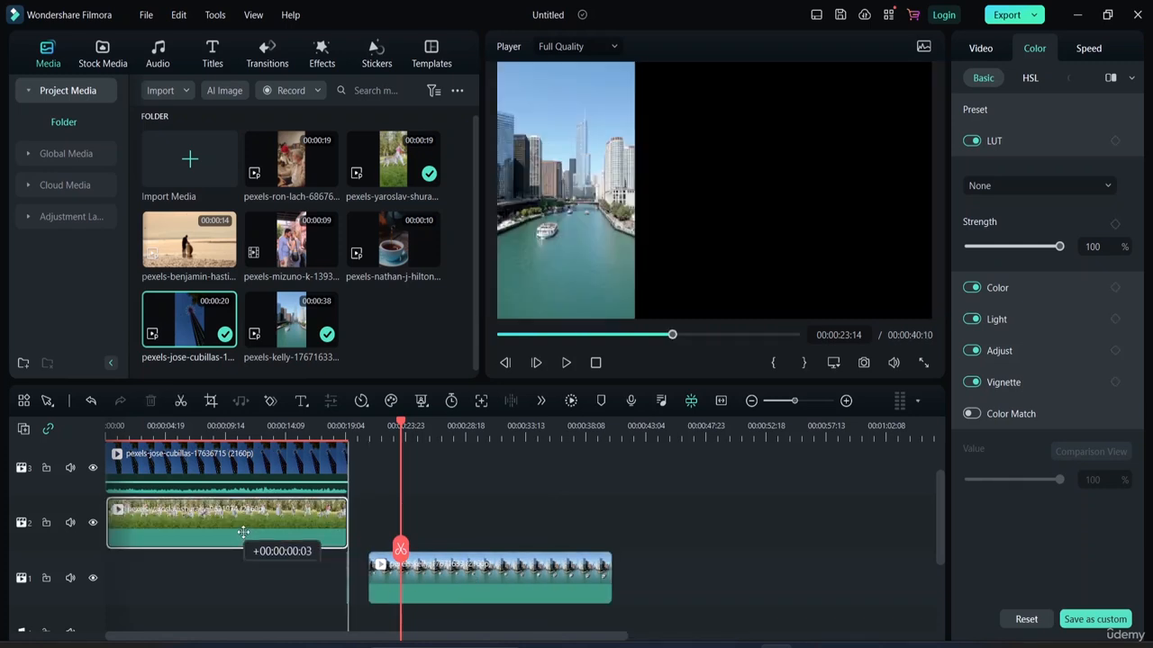
left_click_drag(243, 532, 244, 538)
left_click_drag(462, 572, 194, 573)
left_click_drag(420, 520, 178, 517)
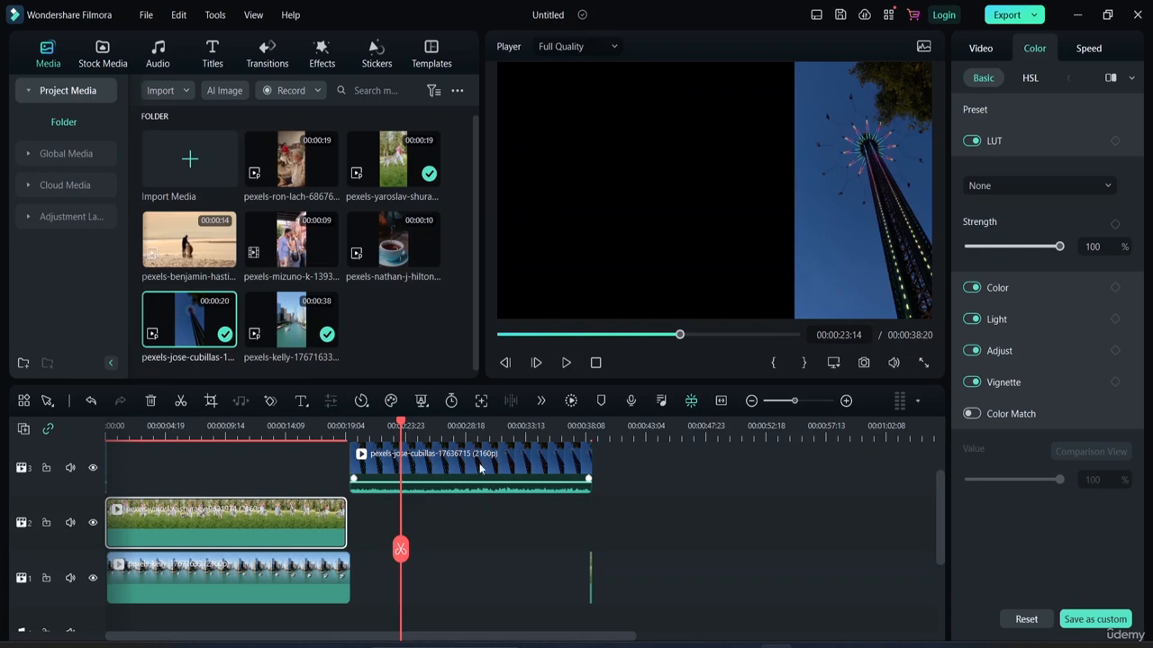
Move the tower clip back above the other clips on track 3 and delete the leftover slivers on tracks 3 and 1
left_click_drag(482, 464, 259, 465)
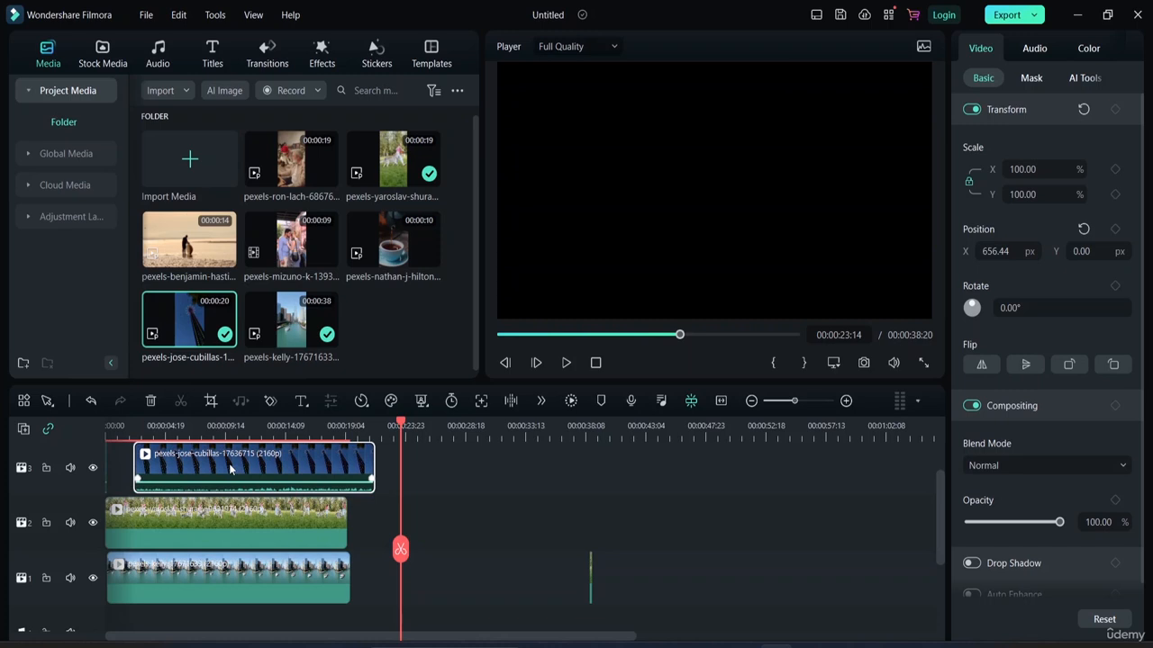
left_click(106, 471)
key("Delete")
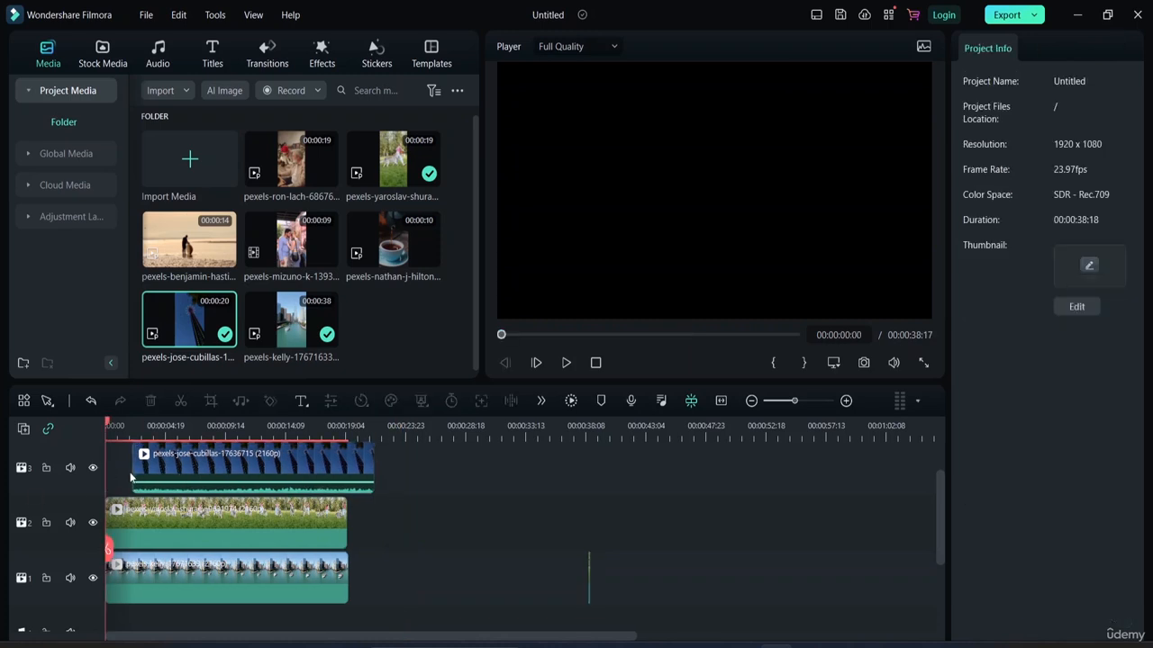
left_click(589, 586)
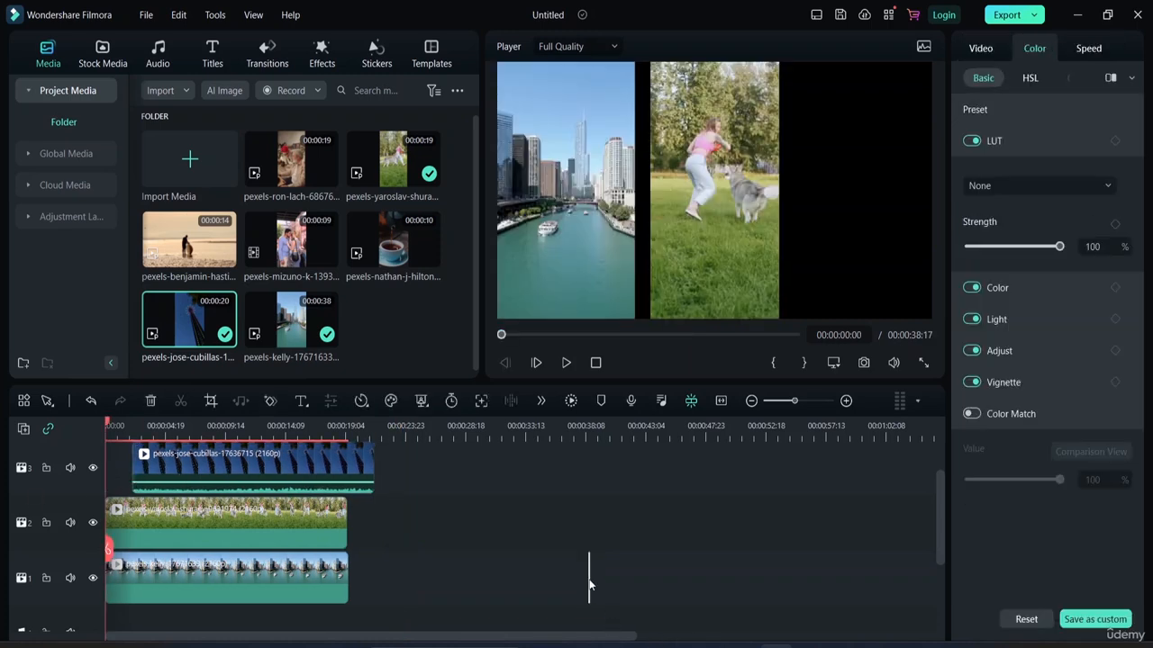
key("Delete")
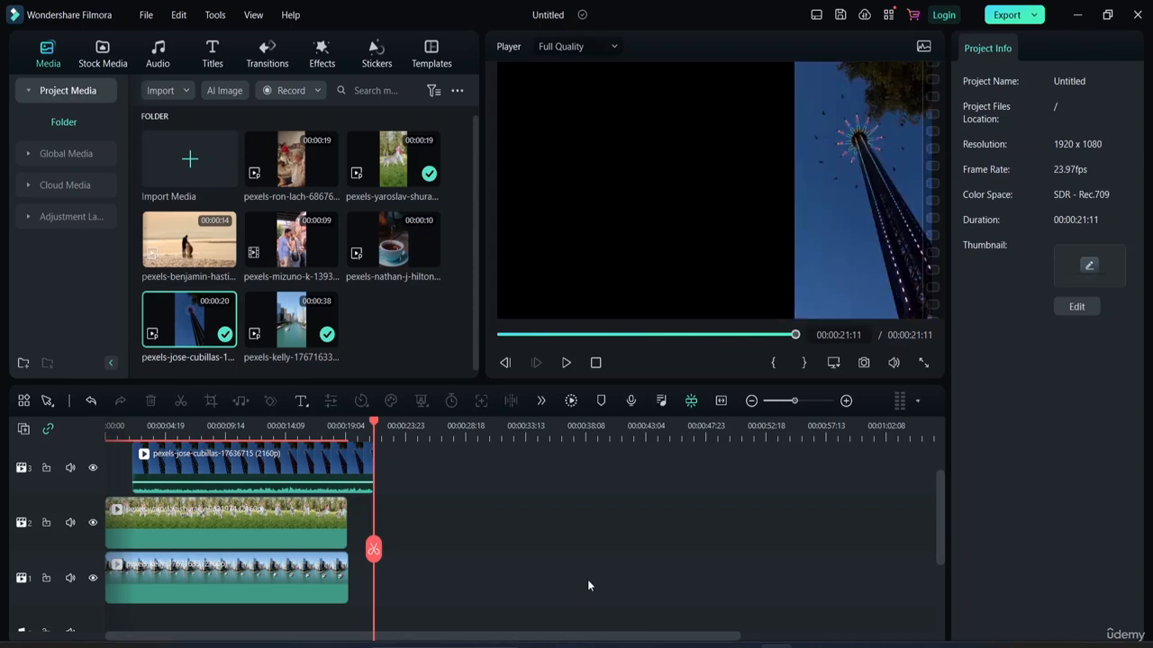
Align the dog clip's start with the tower clip at about 00:00:02:04, and shift the tower clip about two seconds to start after it
left_click_drag(160, 511, 188, 506)
left_click(184, 468)
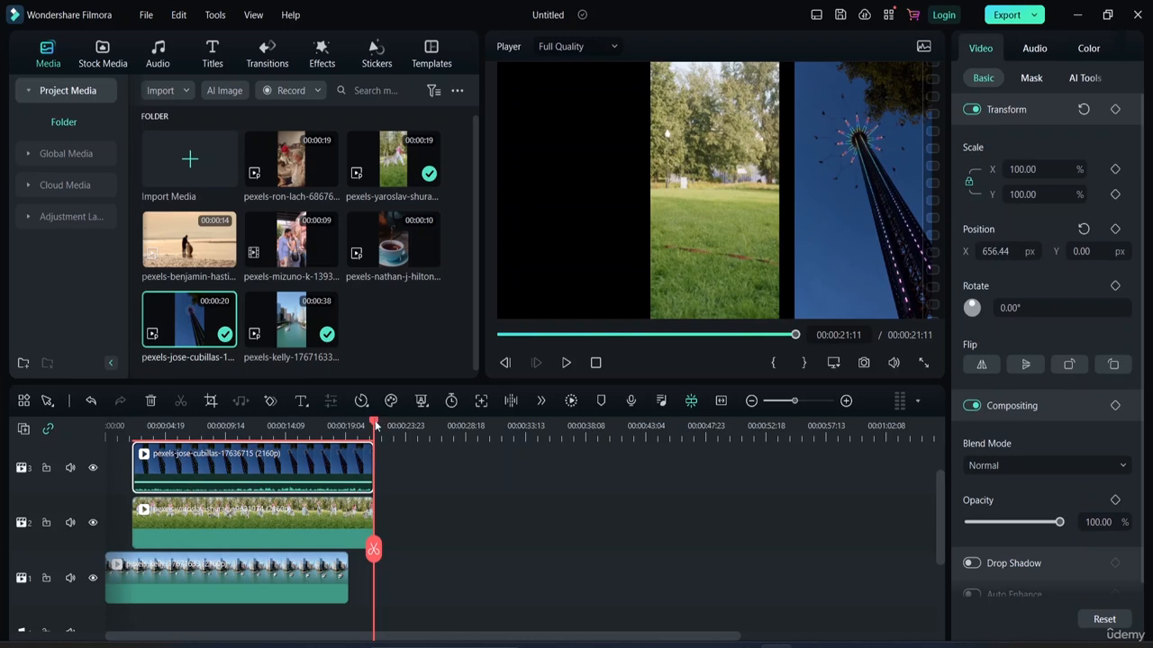
left_click(406, 425)
double_click(286, 467)
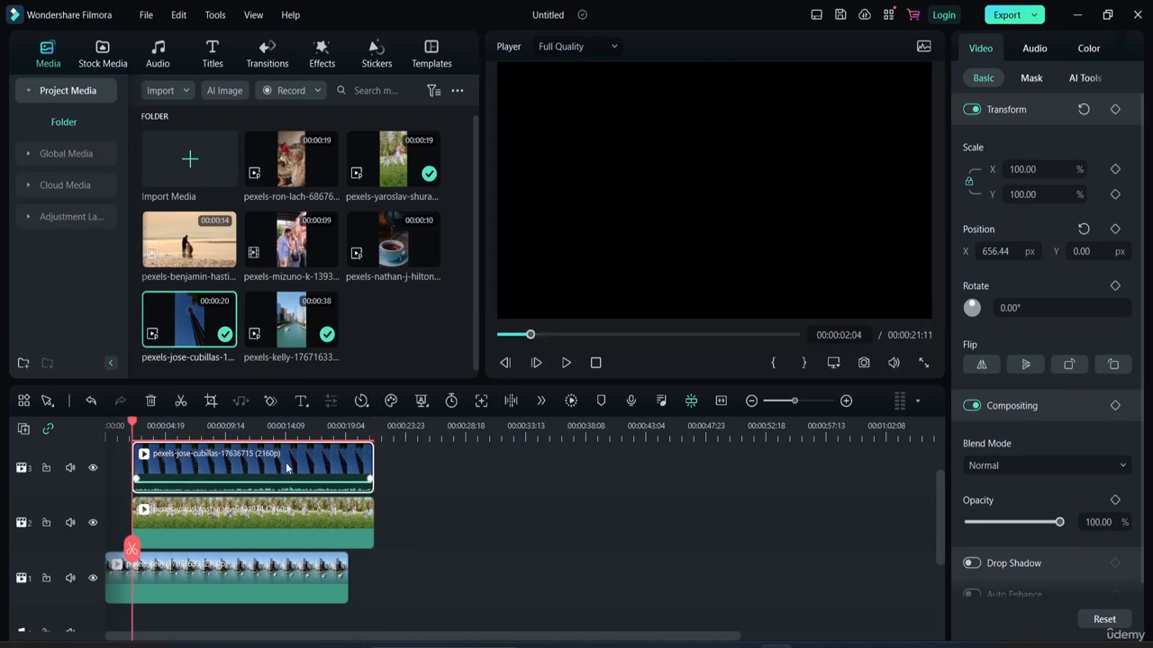
left_click_drag(285, 462, 309, 464)
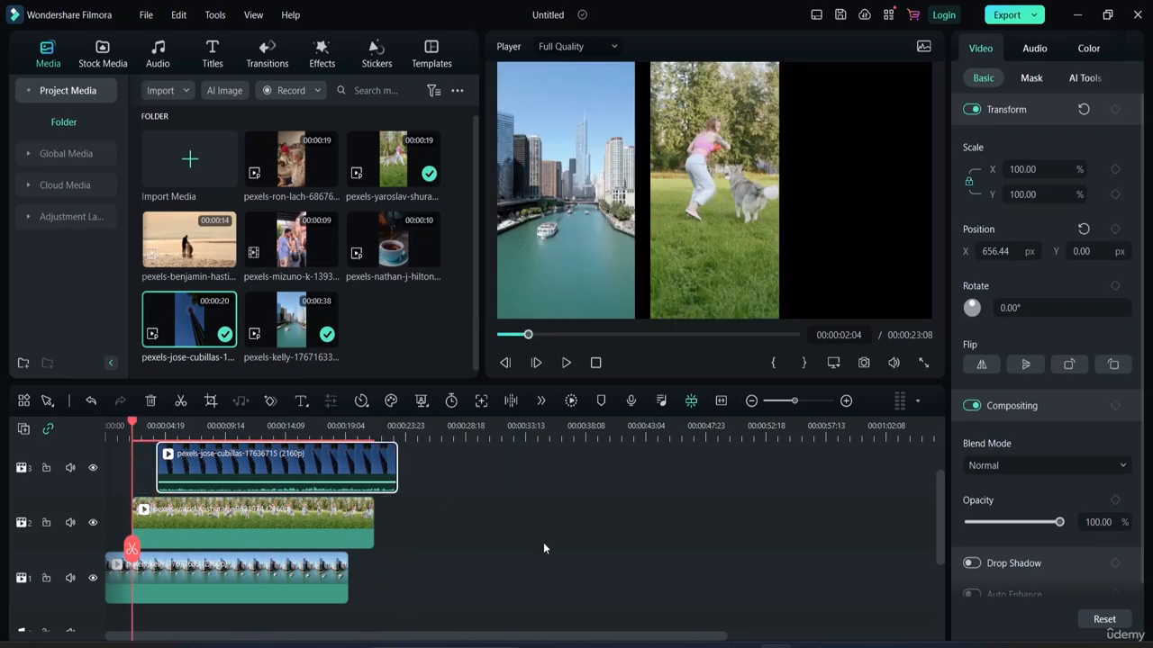
left_click(113, 425)
left_click(107, 425)
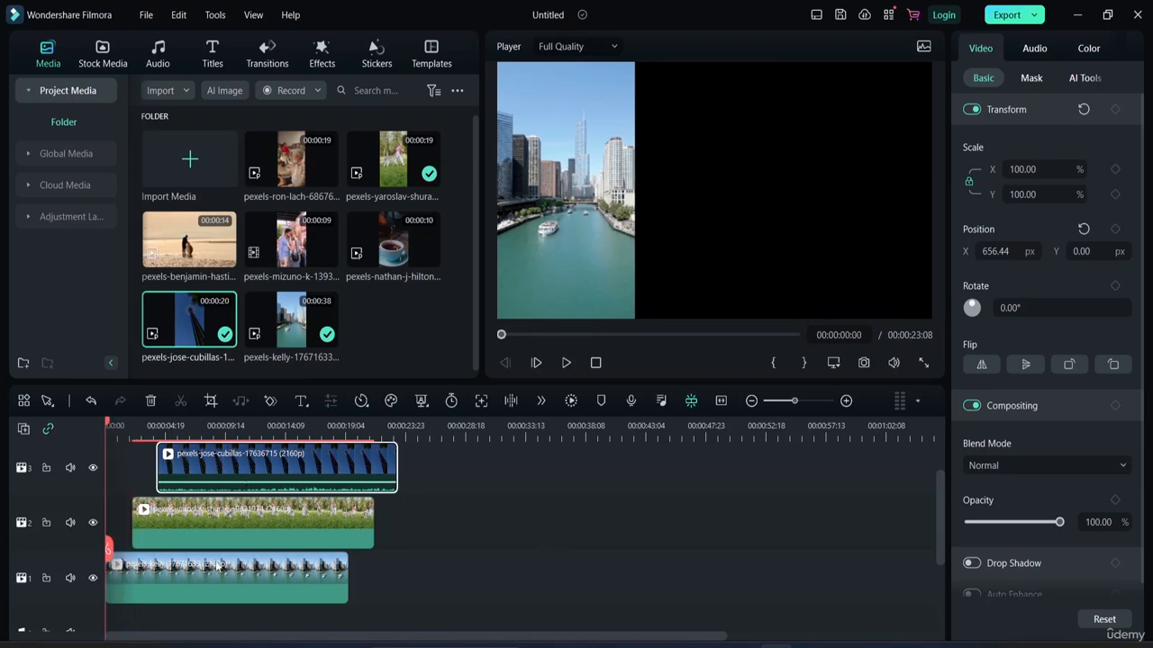
Turn off auto ripple, start the river clip about one second in, and move the tower clip to start about one second after the dog clip
left_click_drag(195, 571, 216, 563)
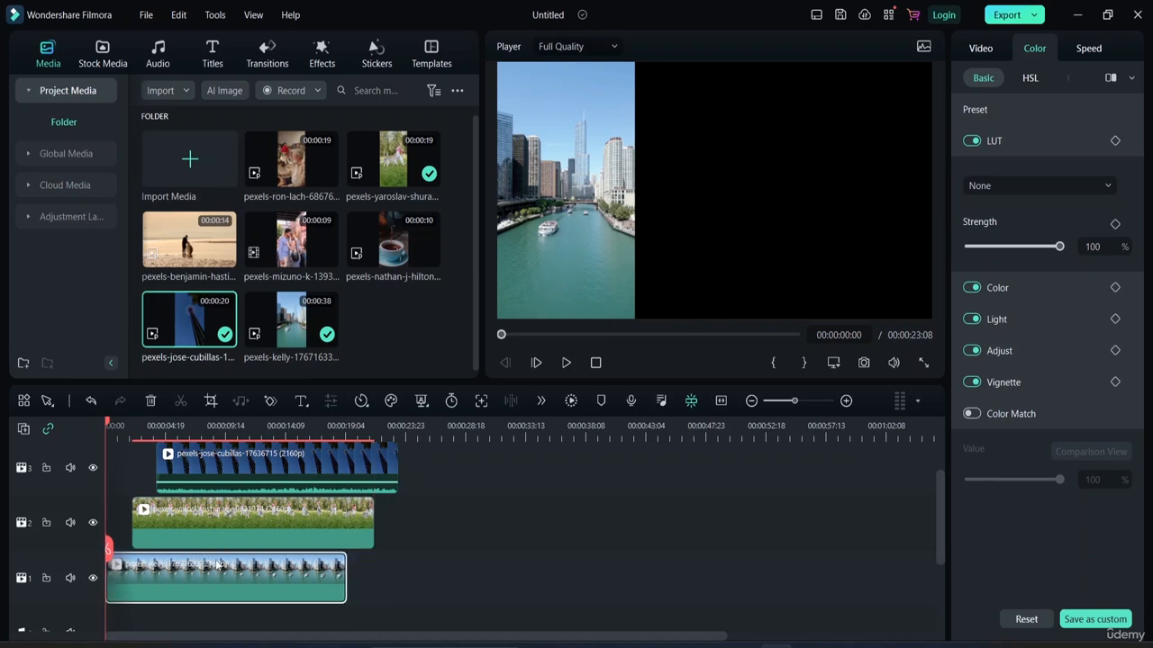
left_click(690, 401)
left_click_drag(186, 572, 198, 569)
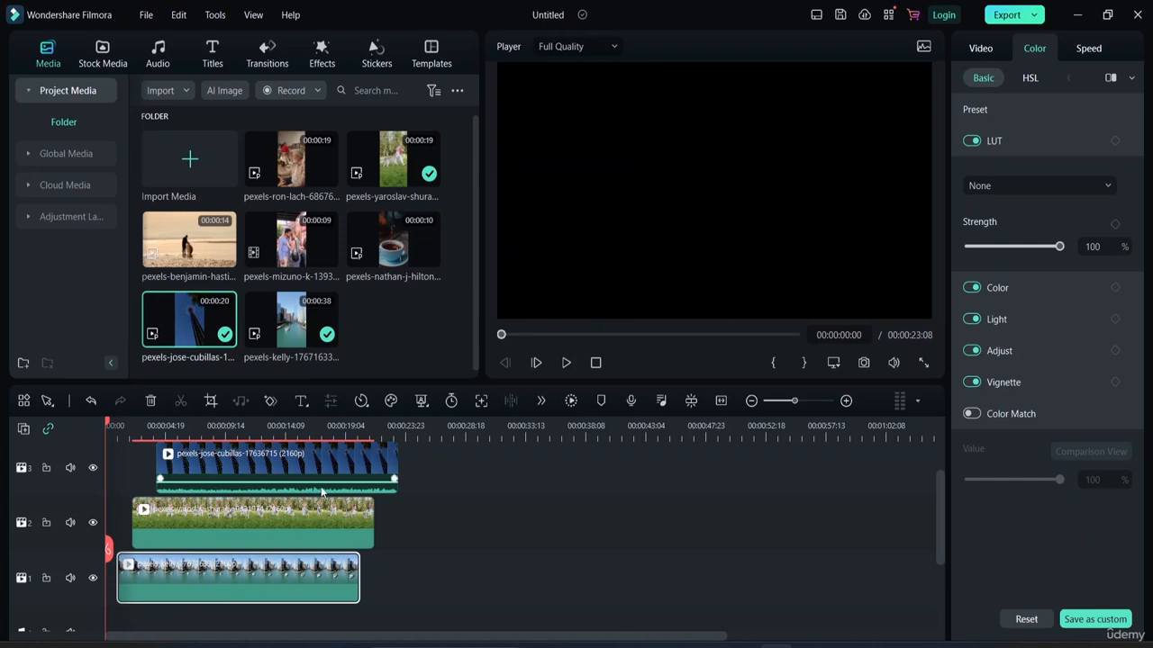
left_click_drag(220, 478, 202, 467)
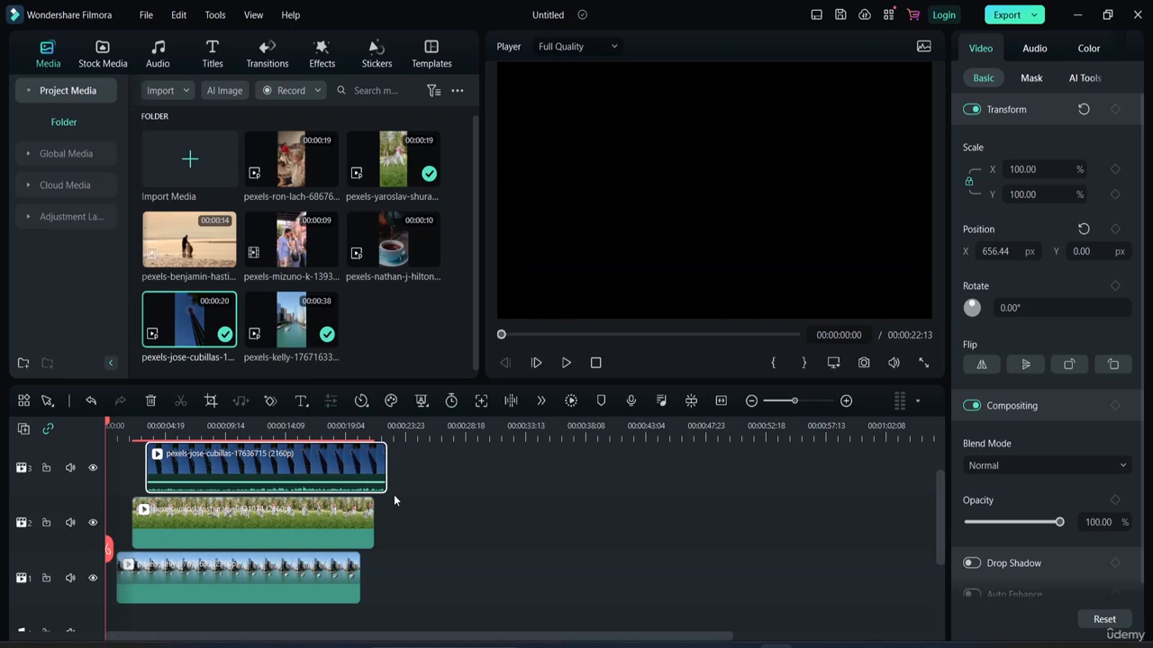
Play the staggered start of the three clips and return the playhead to the timeline start
key("space")
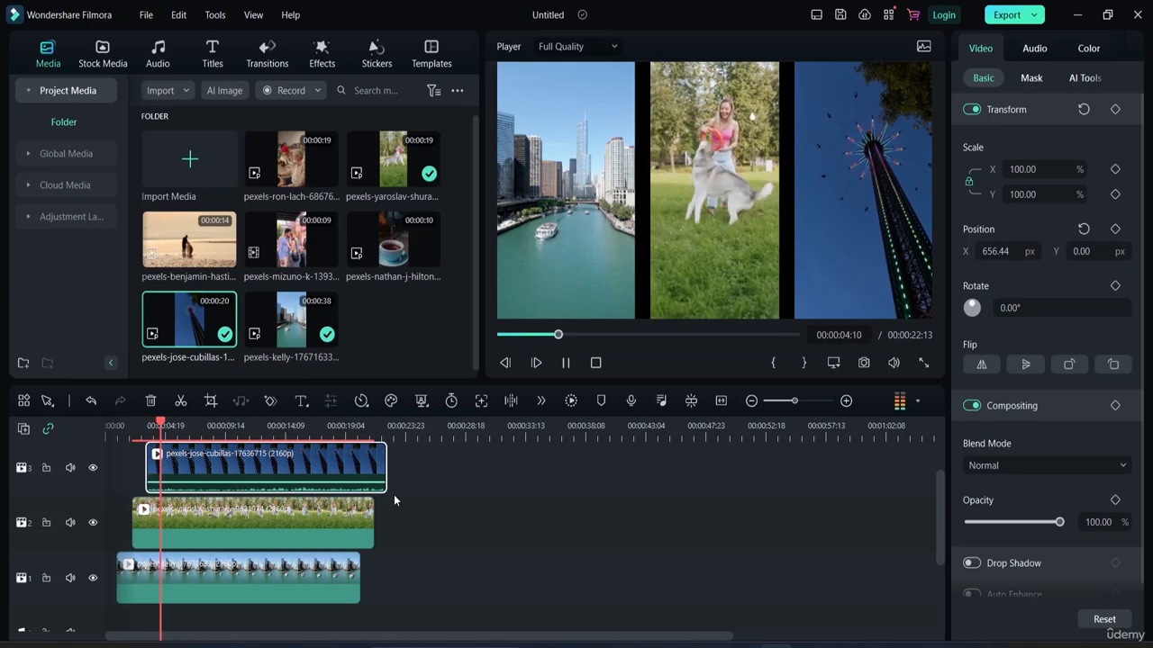
key("space")
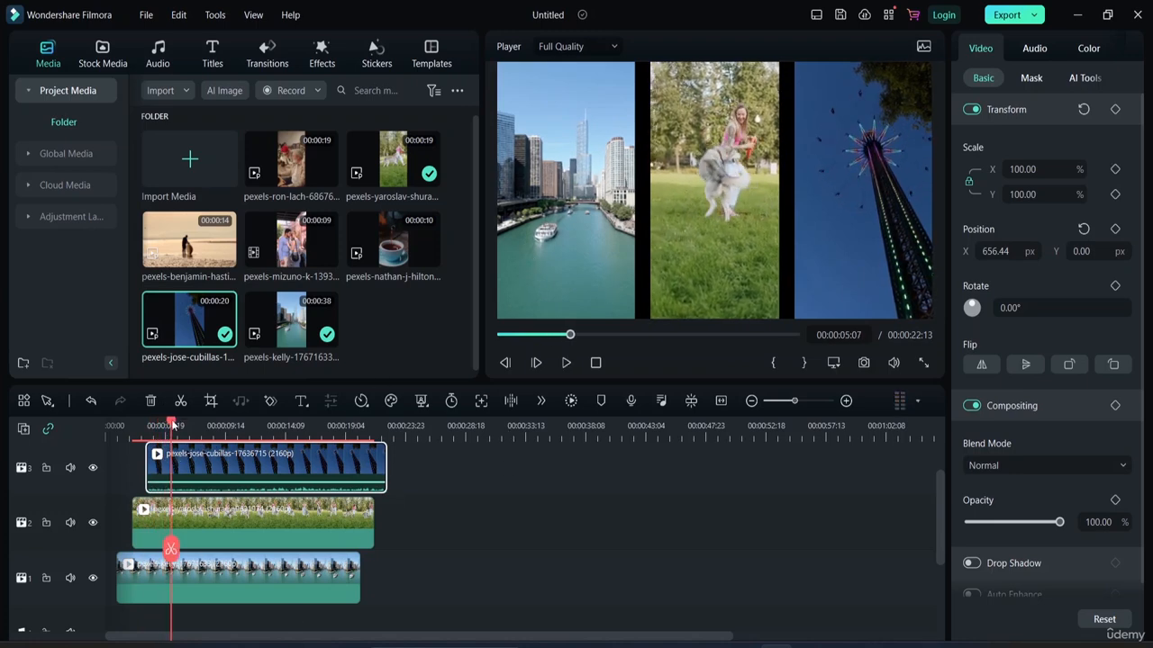
left_click_drag(176, 424, 59, 430)
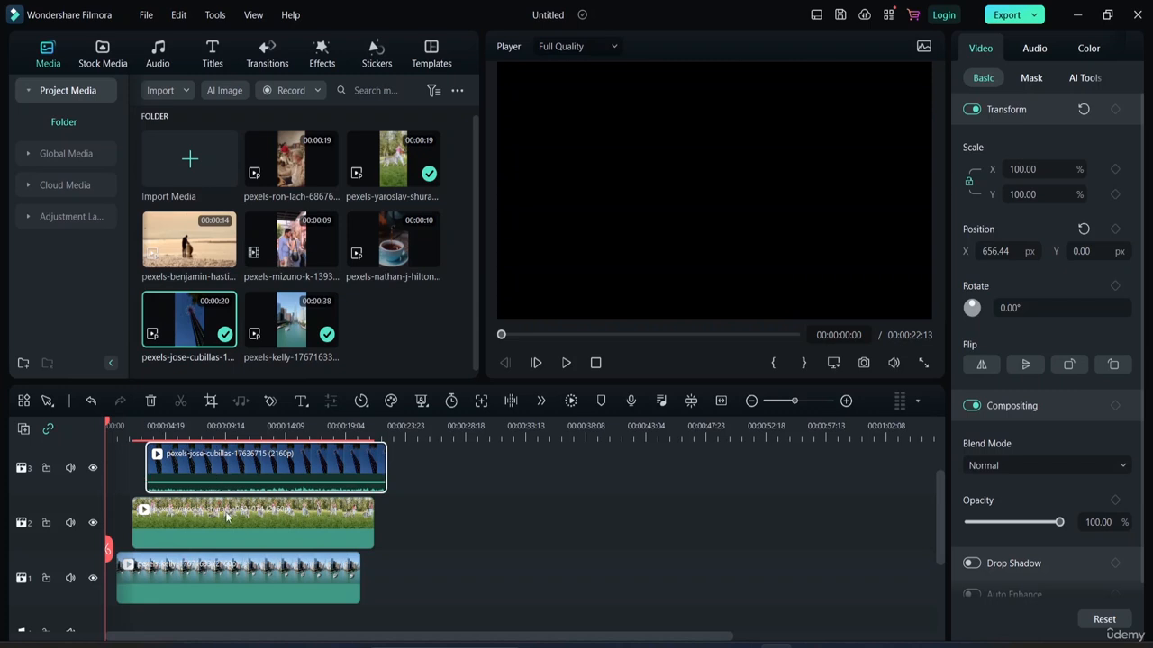
Preview the downloaded track Far From Me-AI music and place it at the start of audio track 1
scroll(190, 545, "down", 1)
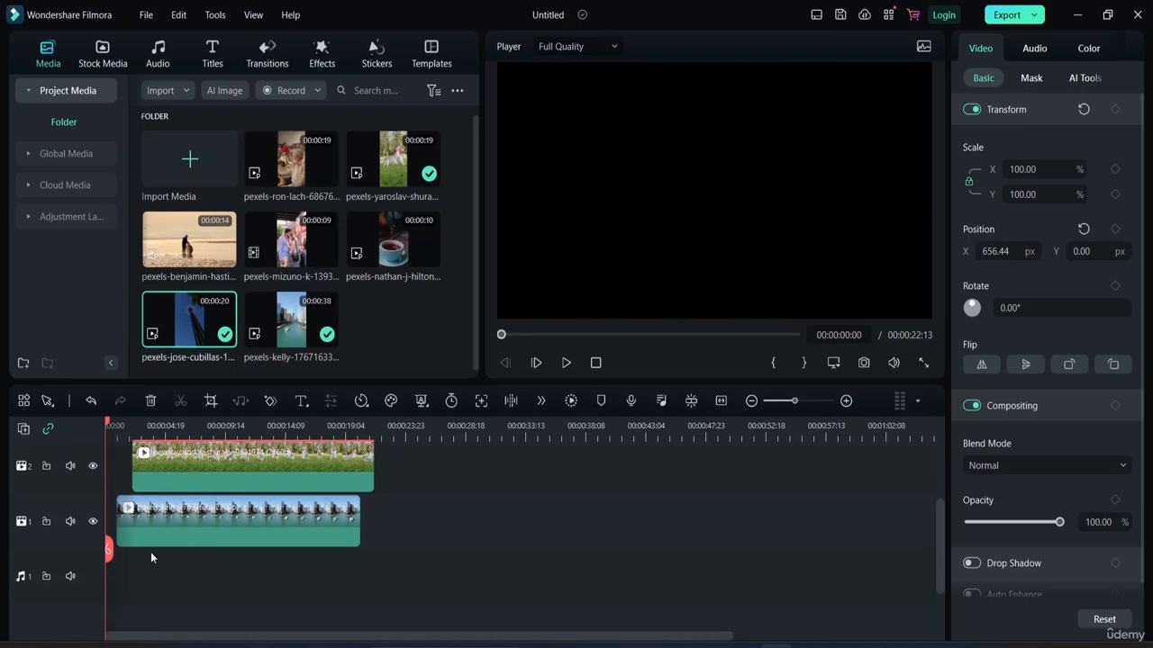
left_click(162, 68)
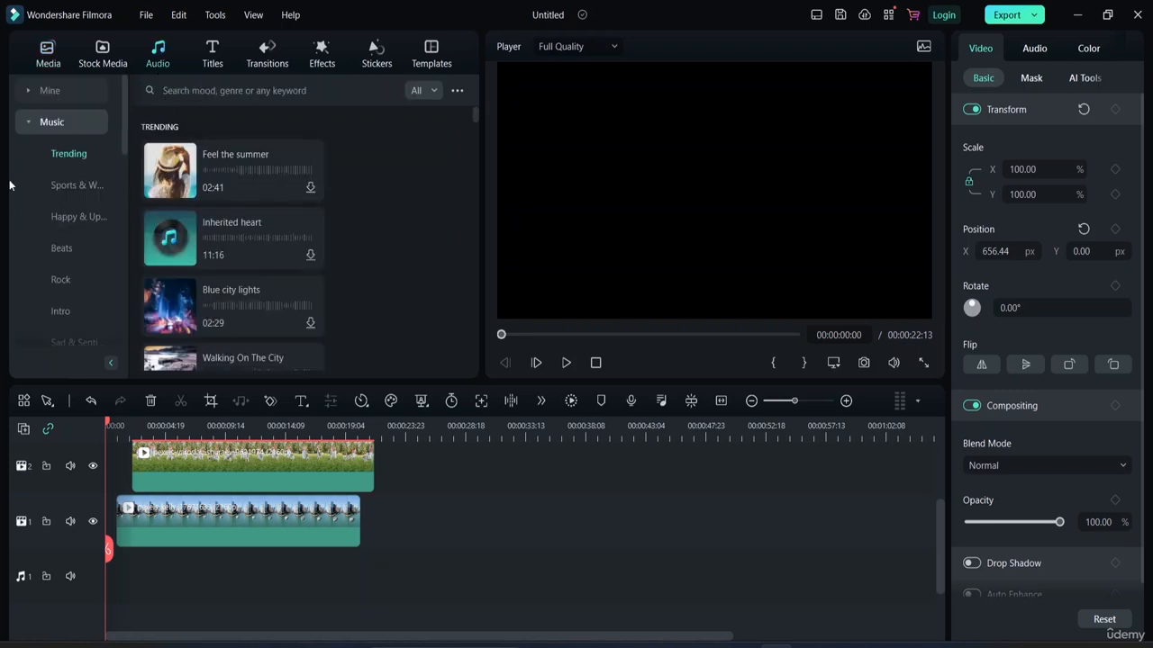
left_click(71, 90)
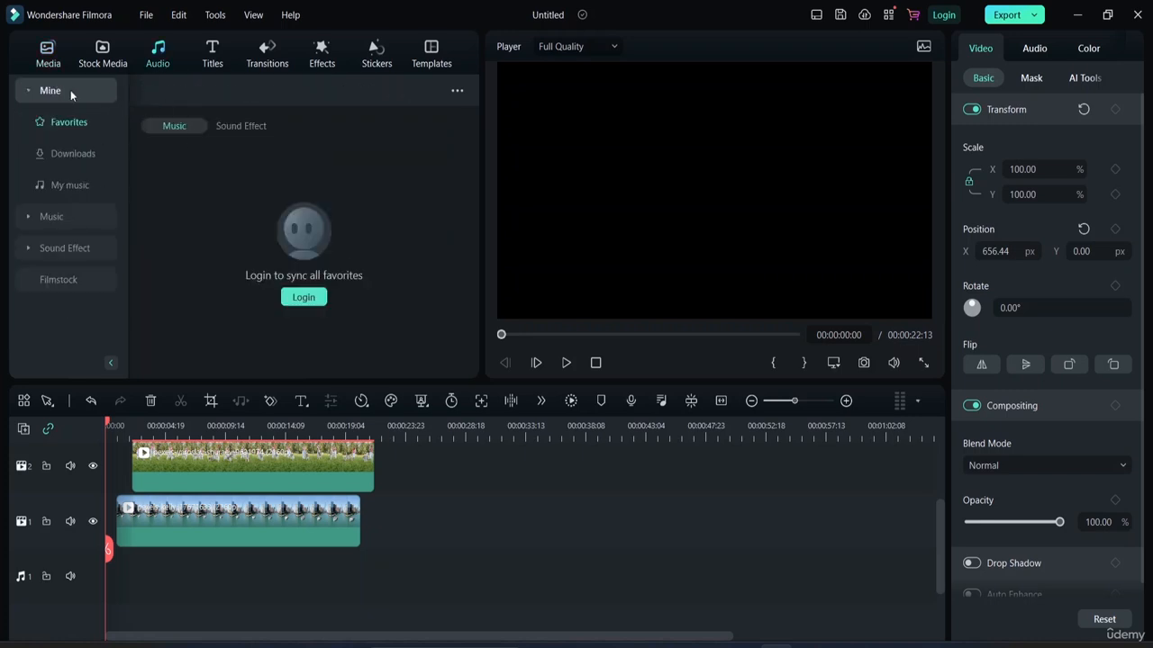
left_click(72, 153)
scroll(229, 220, "down", 3)
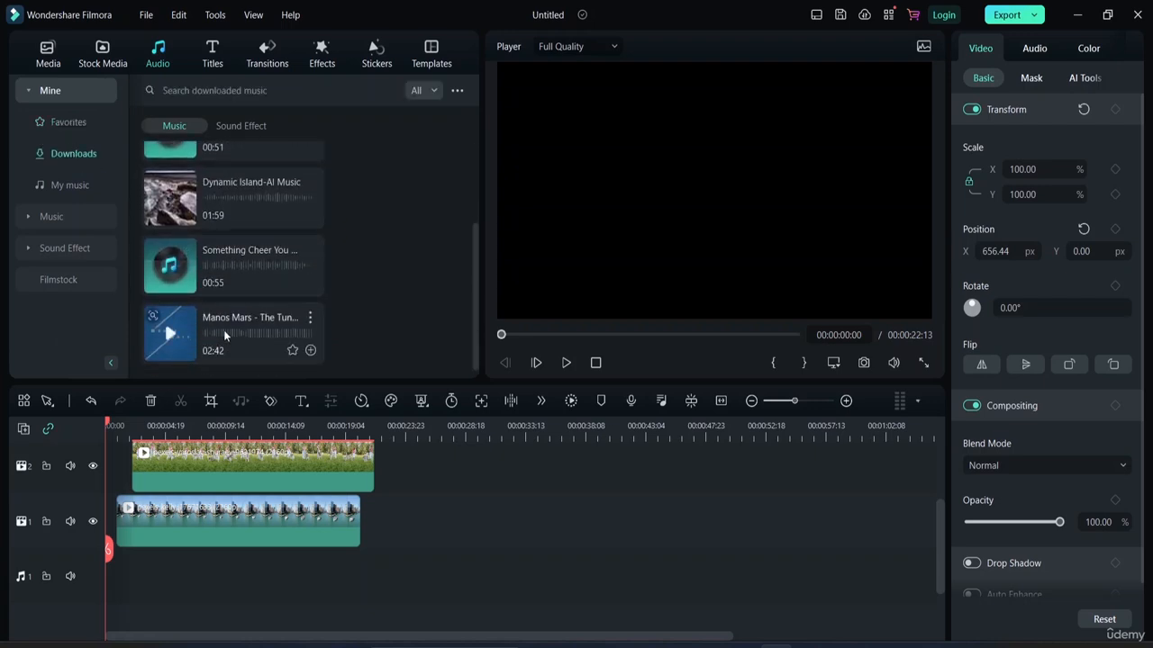
scroll(242, 246, "up", 2)
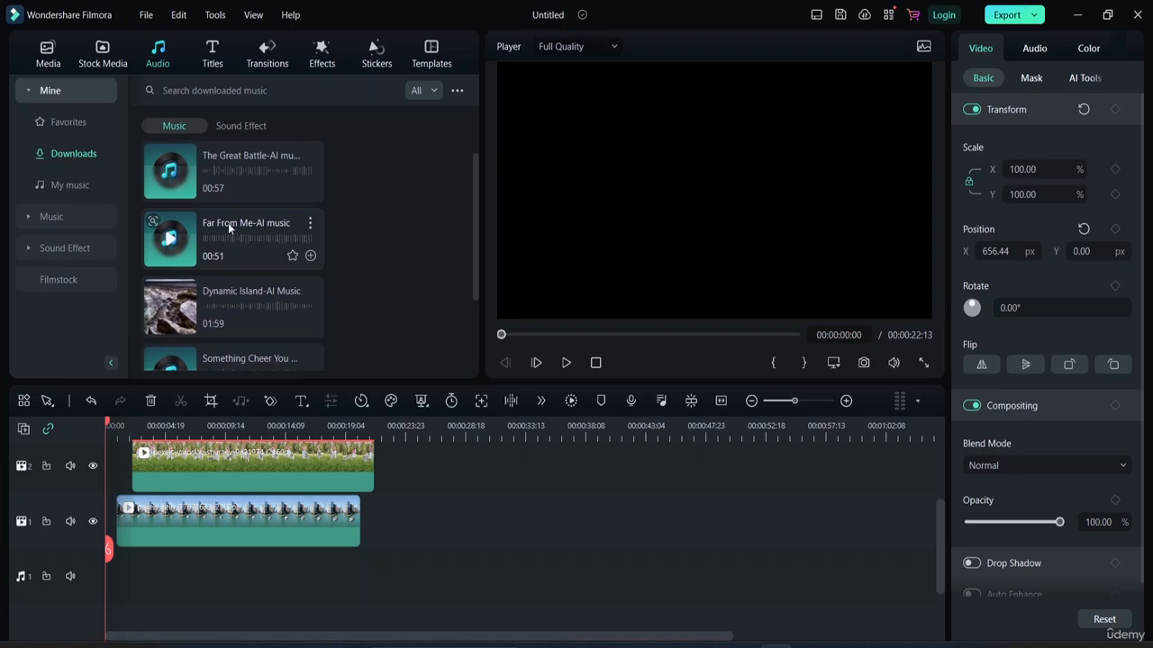
left_click(180, 253)
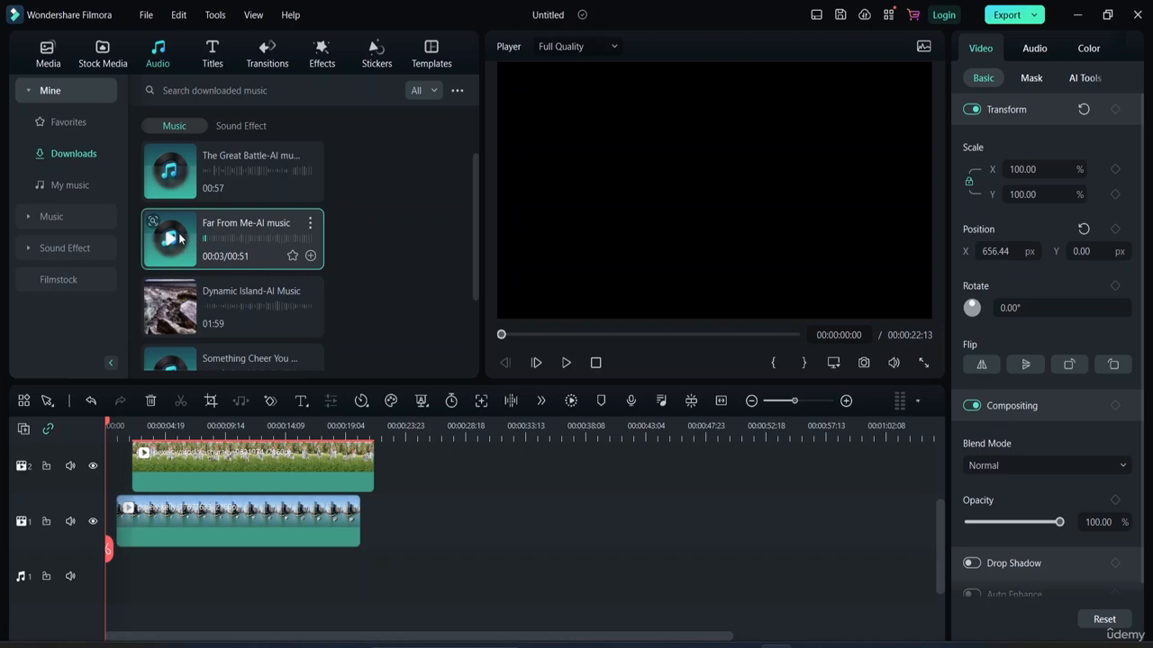
left_click_drag(180, 253, 109, 576)
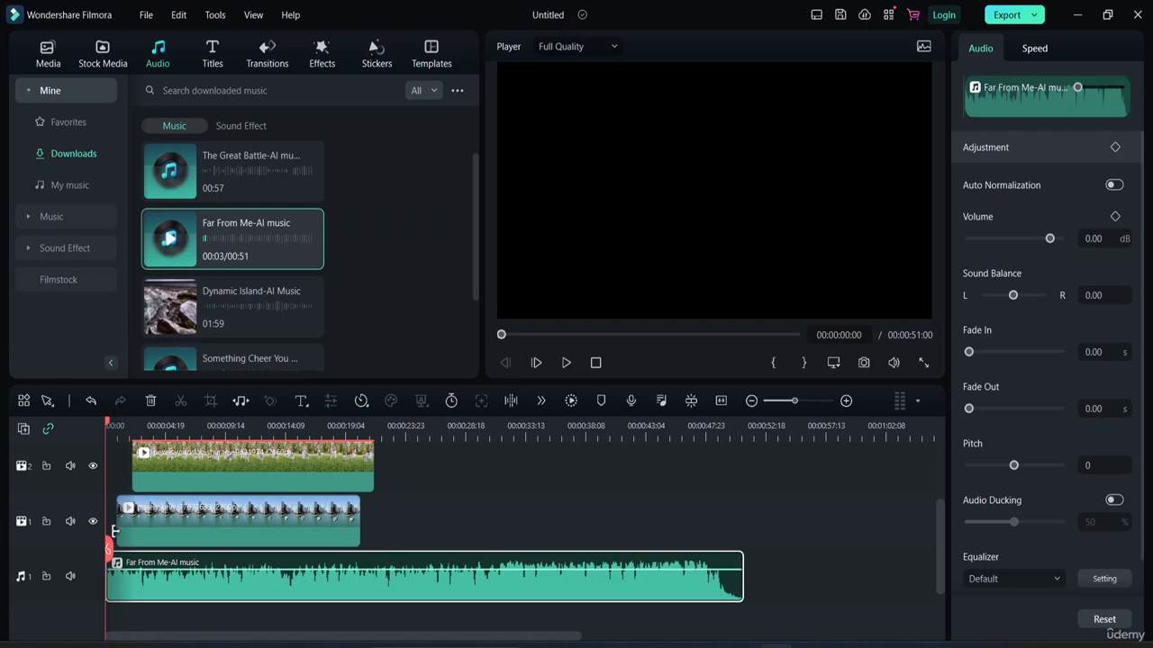
Turn auto ripple back on, split the music at 00:00:21:13 where the dog clip ends, and delete the remainder
left_click_drag(108, 549, 360, 596)
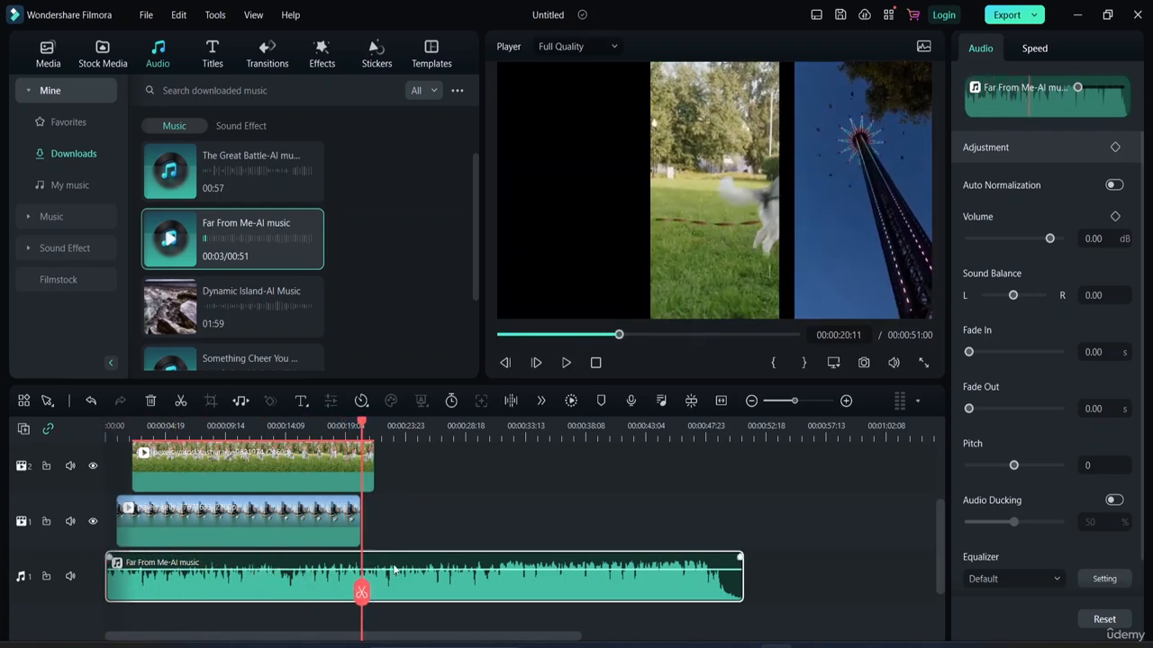
left_click(690, 401)
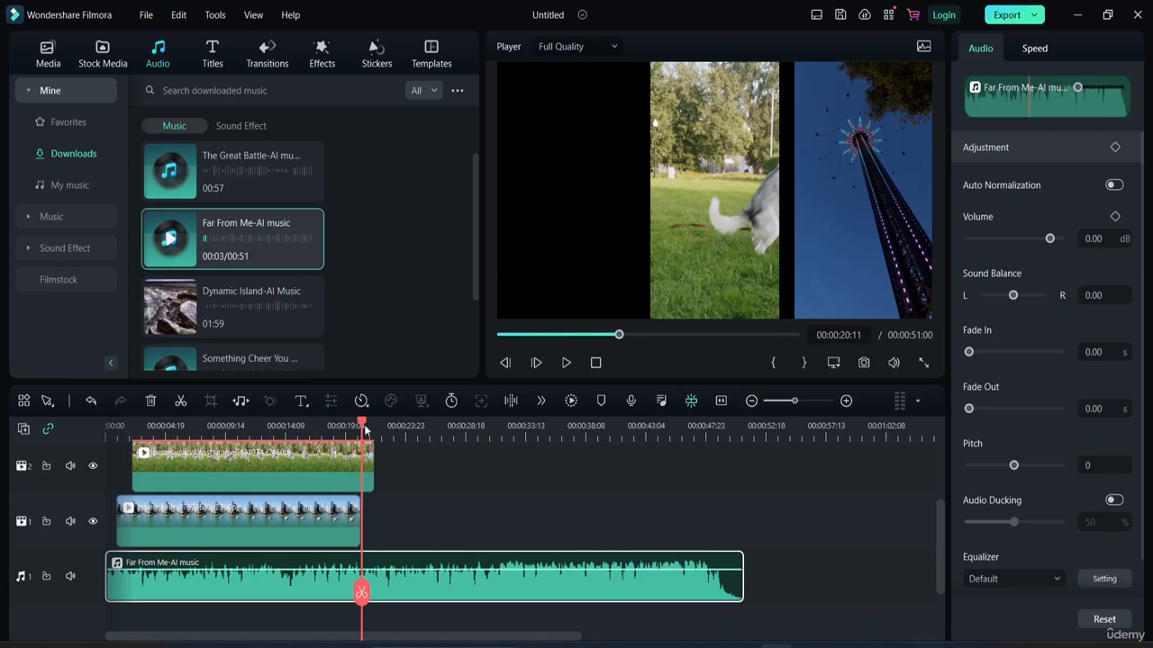
mouse_move(361, 423)
left_mouse_down()
mouse_move(378, 425)
mouse_move(364, 429)
mouse_move(376, 436)
left_mouse_up()
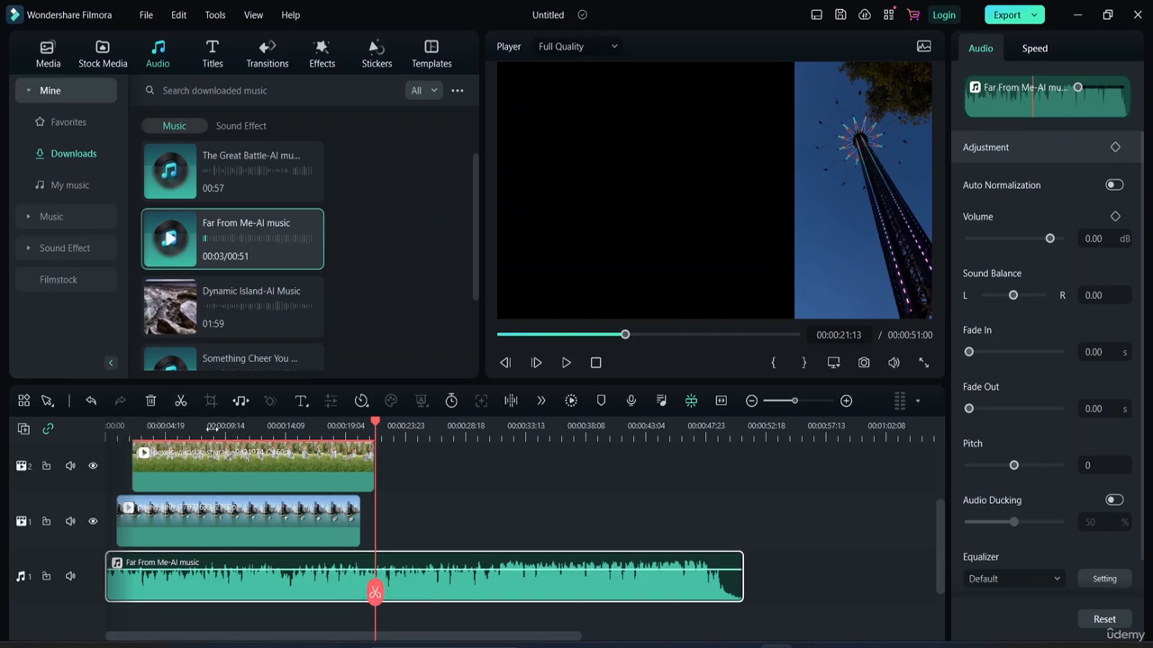
left_click(374, 593)
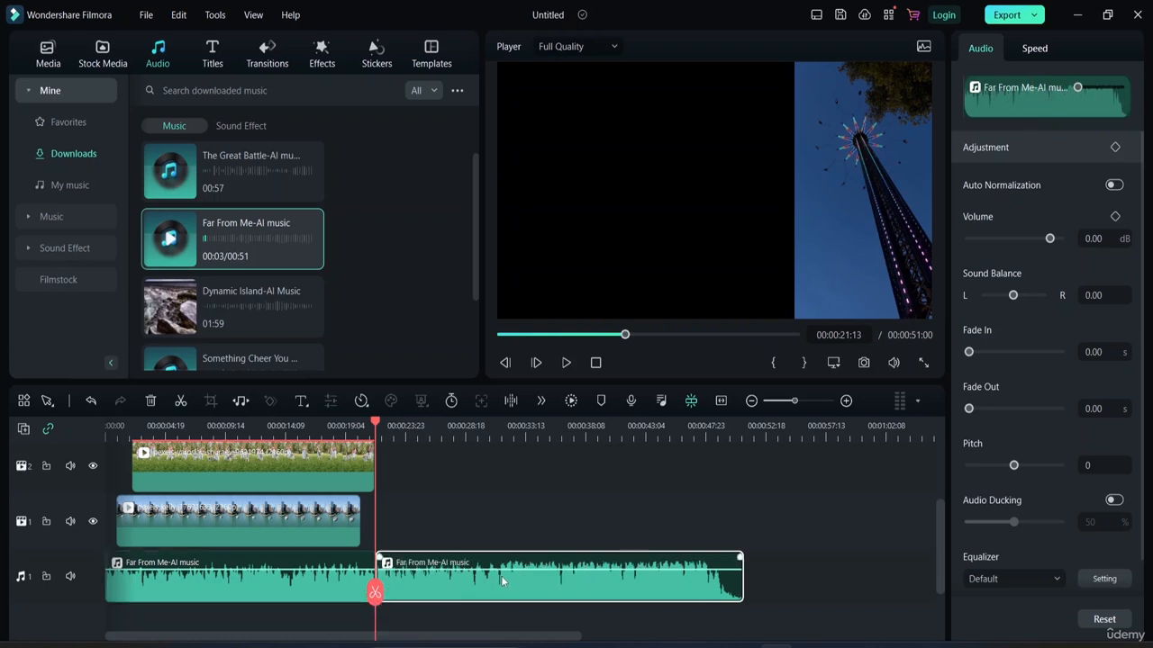
key("Delete")
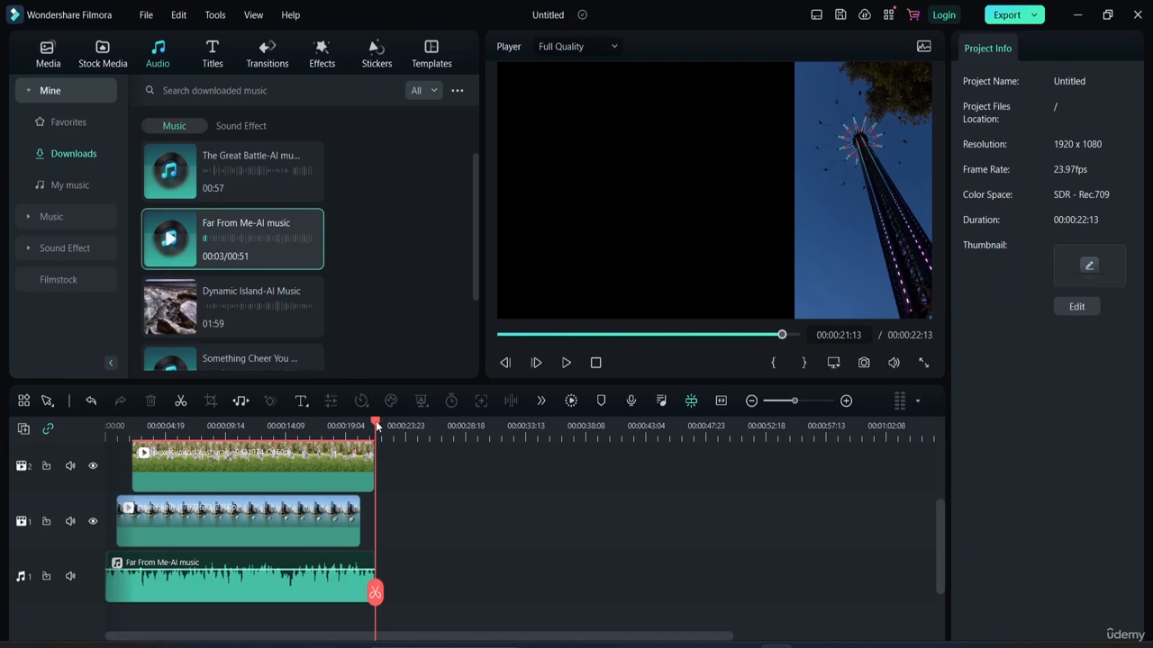
Open Track Manager and set it to add 2 video tracks and 2 audio tracks
left_click(238, 487)
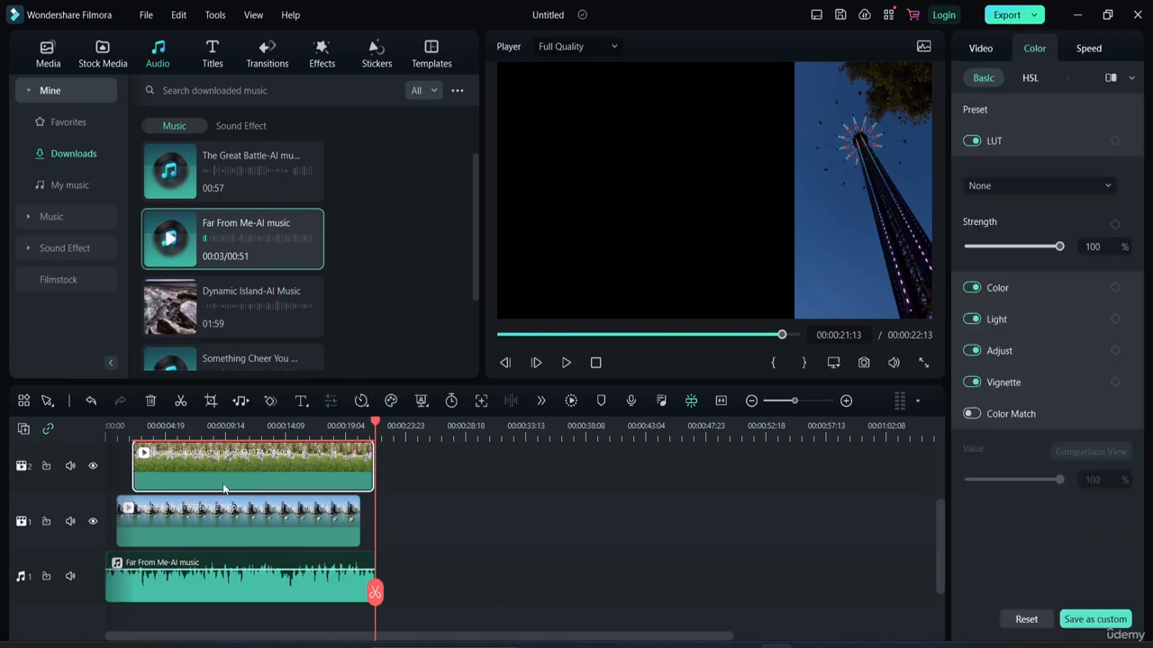
scroll(166, 489, "up", 1)
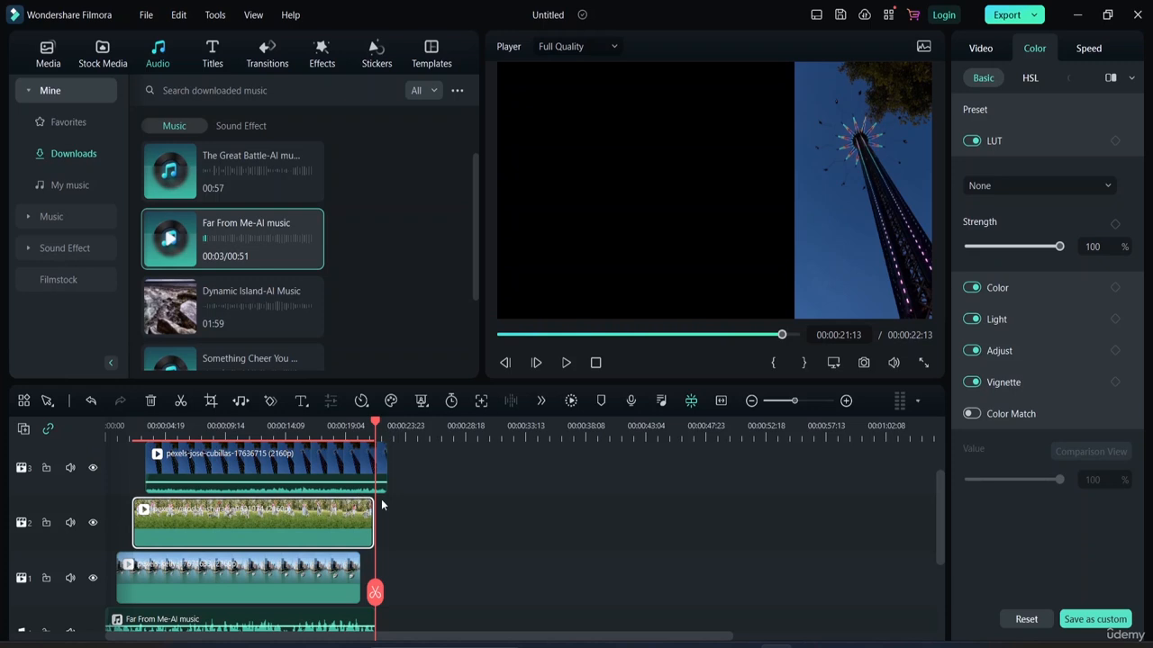
scroll(438, 548, "up", 2)
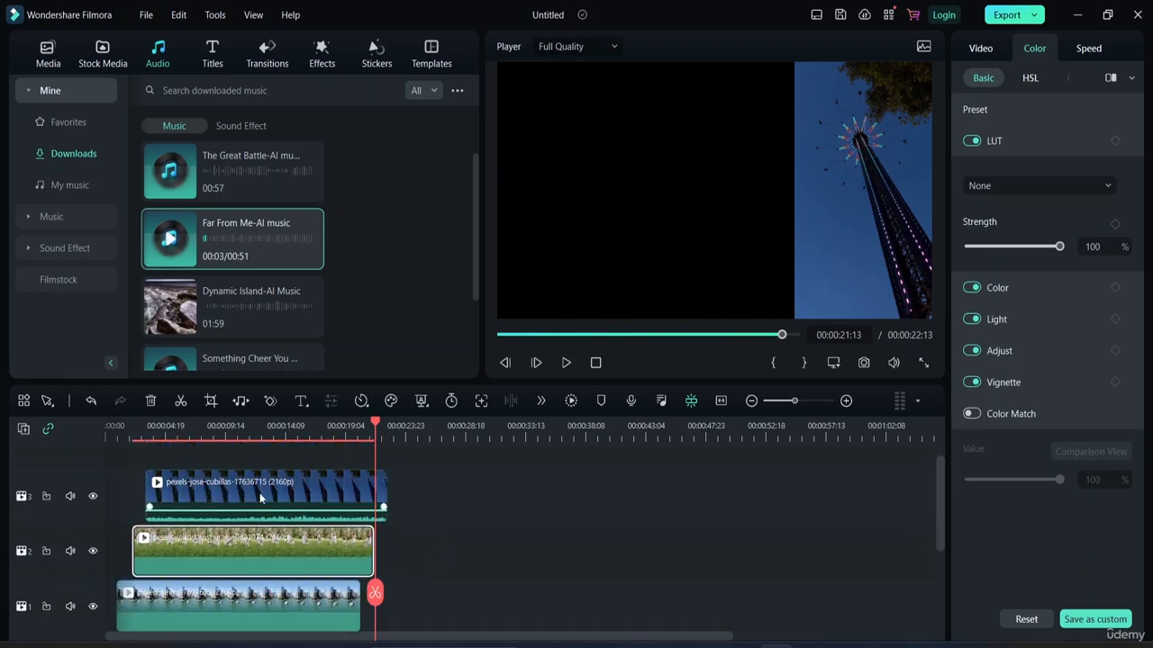
right_click(18, 443)
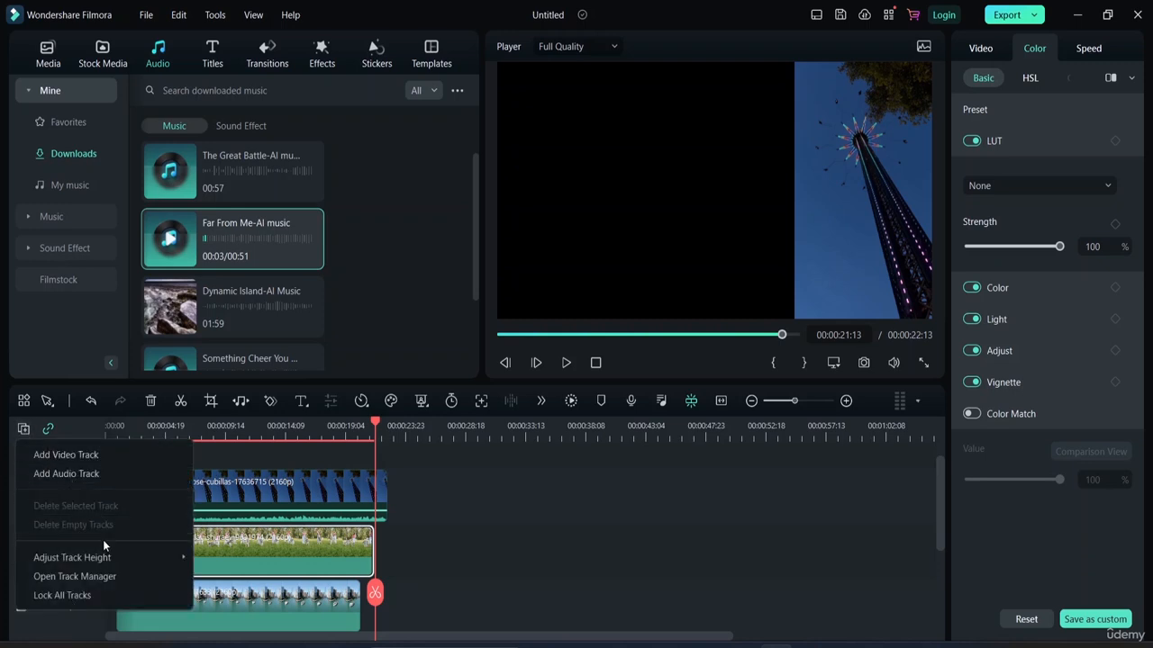
left_click(104, 579)
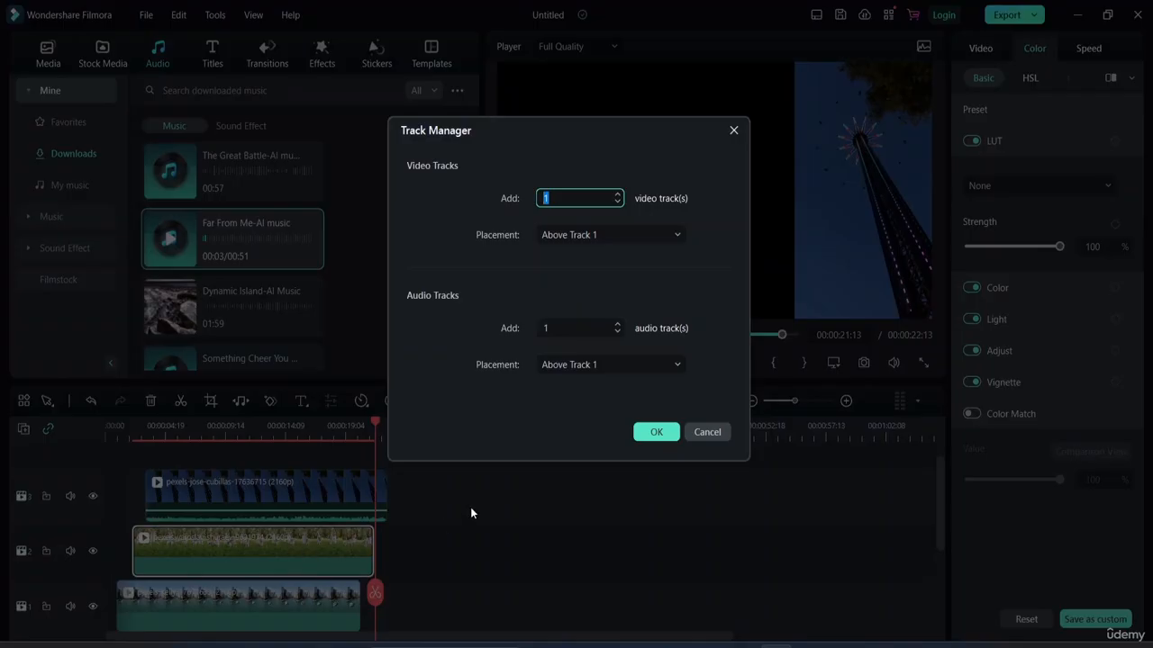
left_click(572, 201)
left_click(569, 329)
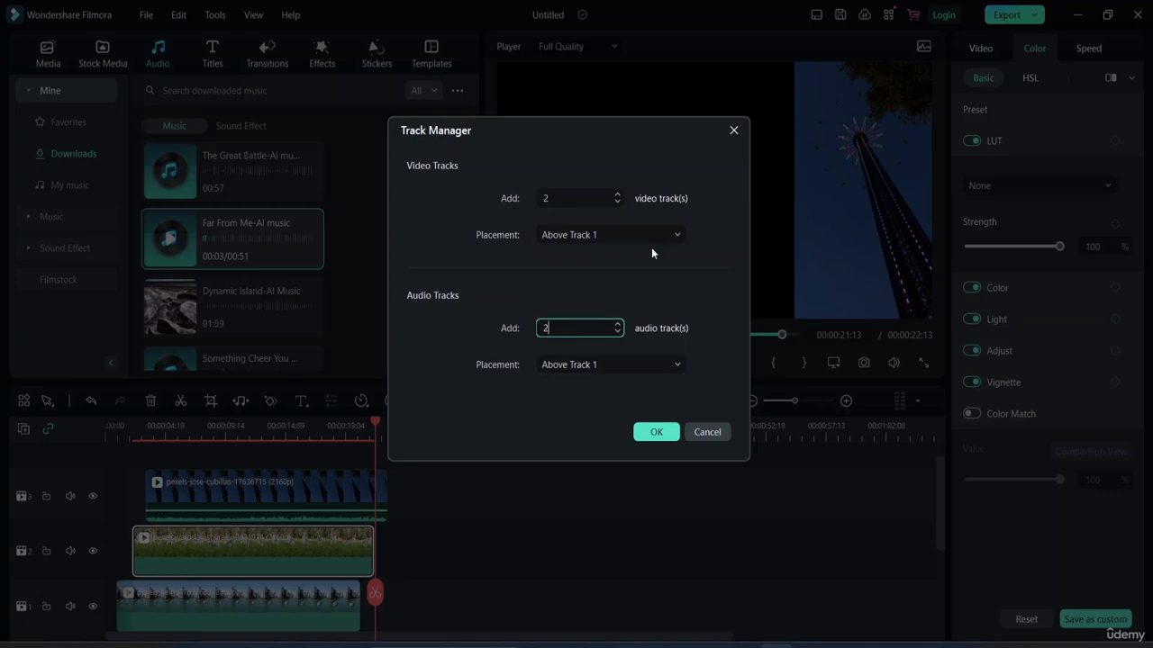
Place the new video tracks above track 3 and the new audio tracks below track 1, and apply the track additions
left_click(670, 235)
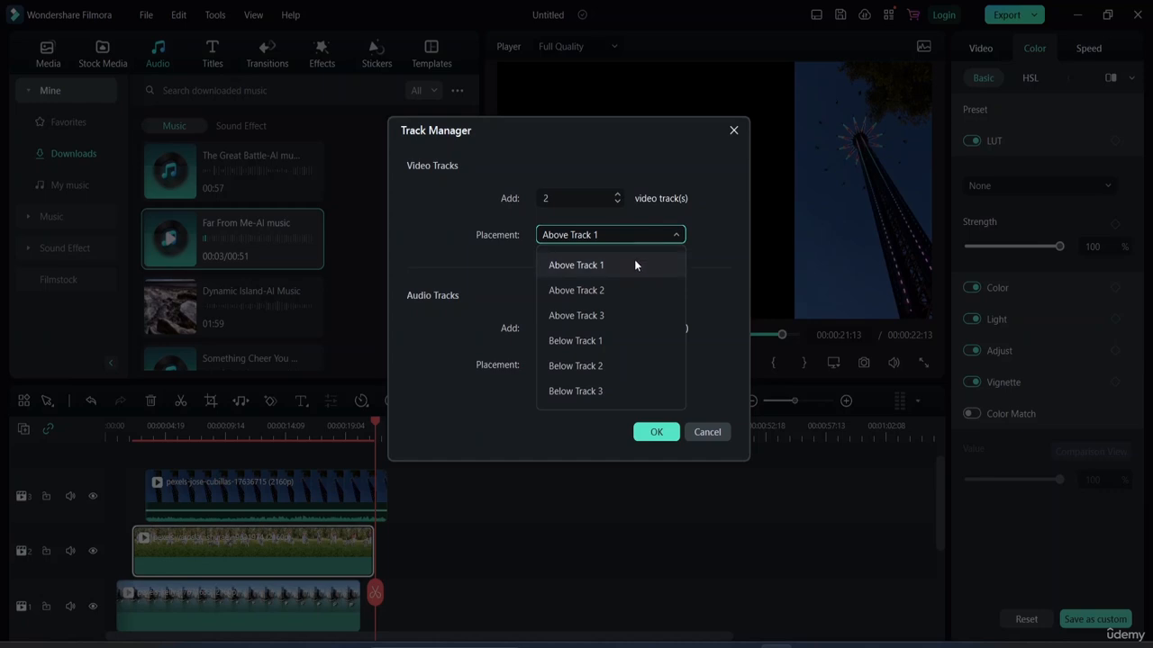
left_click(625, 315)
left_click(674, 366)
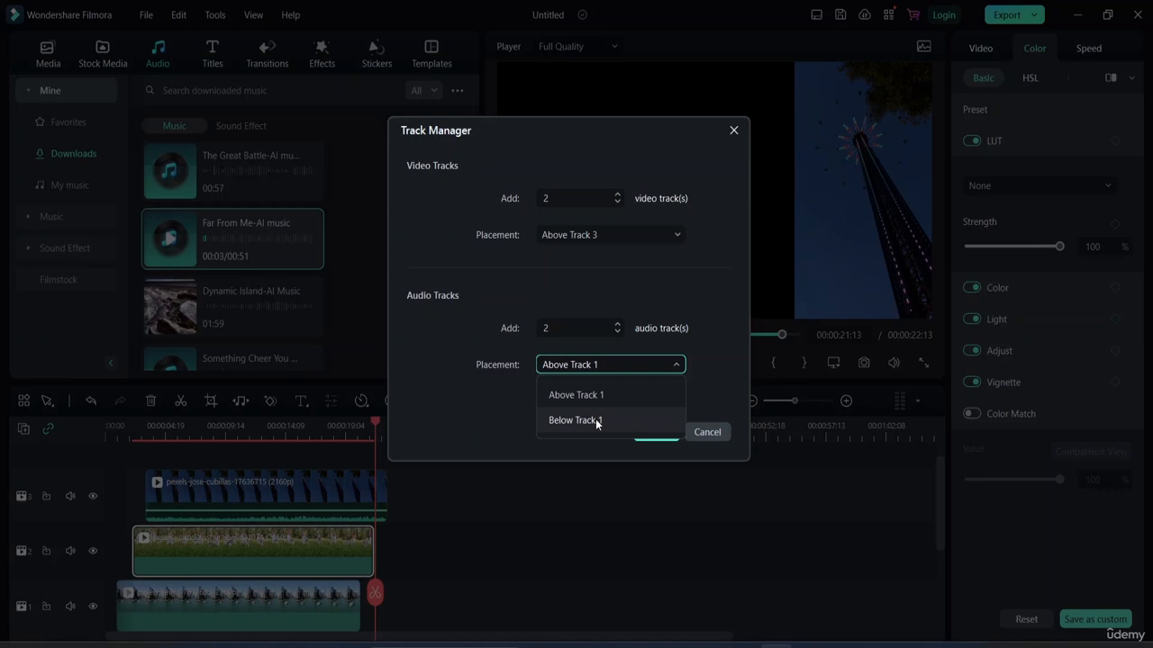
left_click(595, 418)
left_click(656, 433)
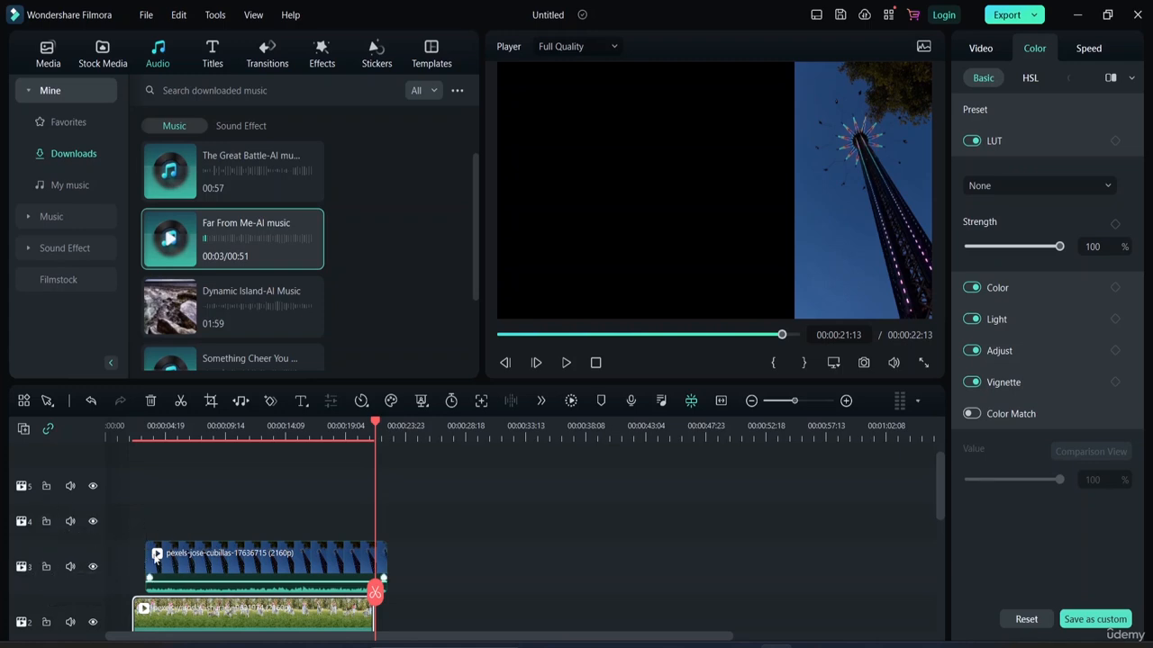
Delete all empty video and audio tracks from the timeline and review the remaining tracks
scroll(128, 495, "down", 1)
scroll(209, 591, "down", 4)
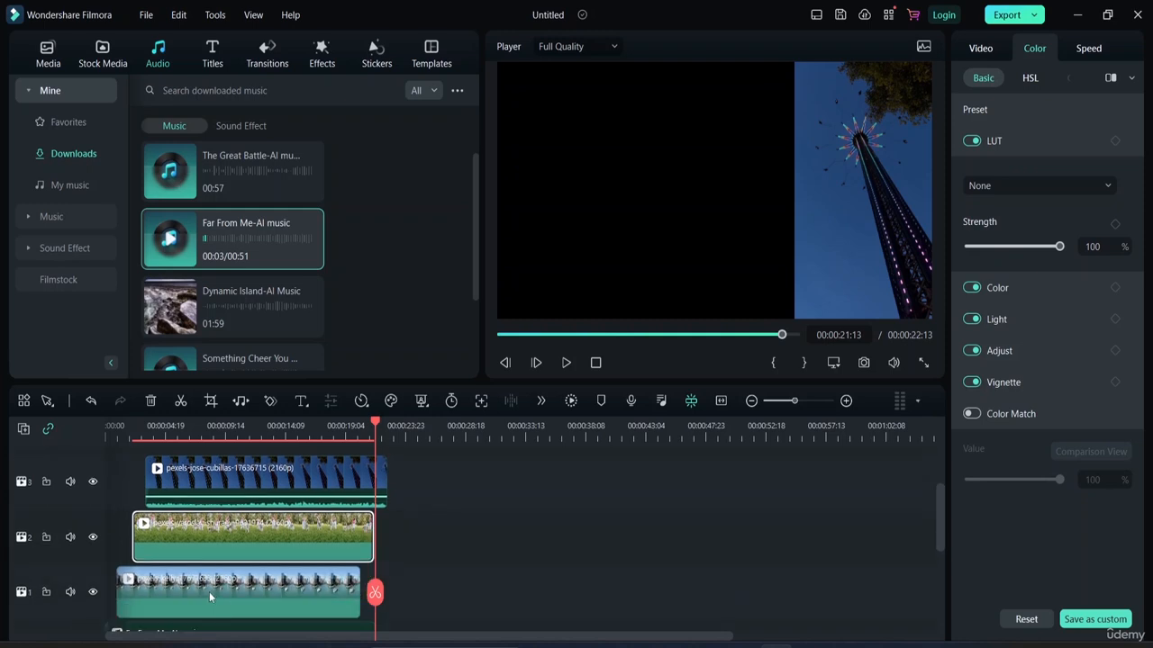
scroll(209, 587, "down", 2)
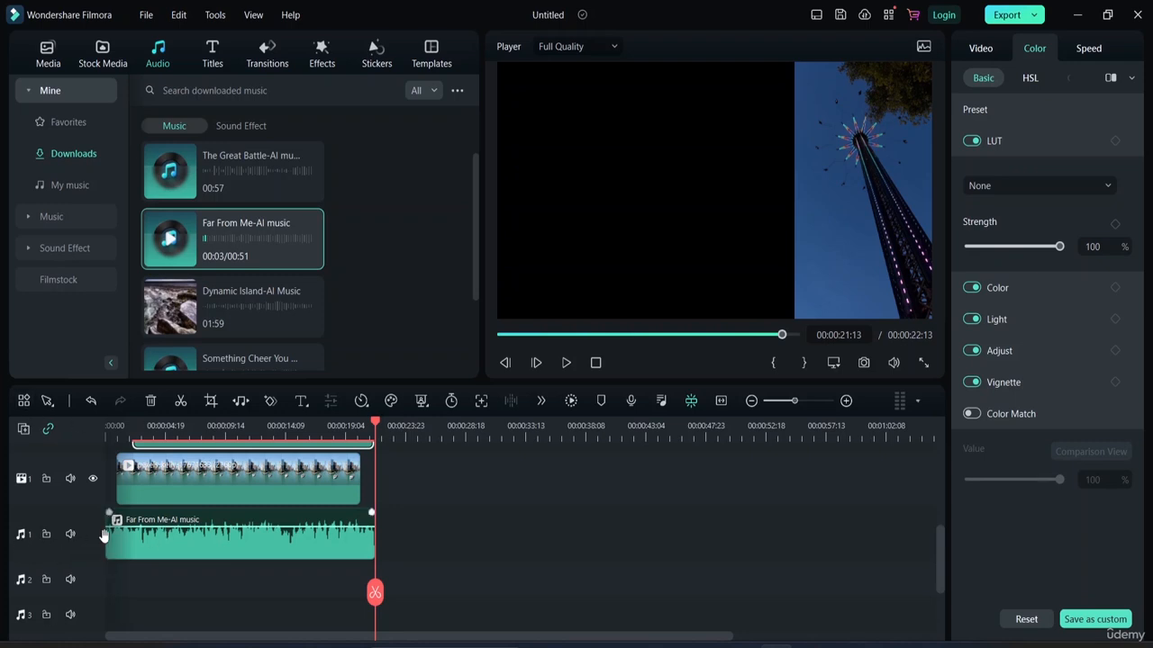
scroll(290, 572, "down", 2)
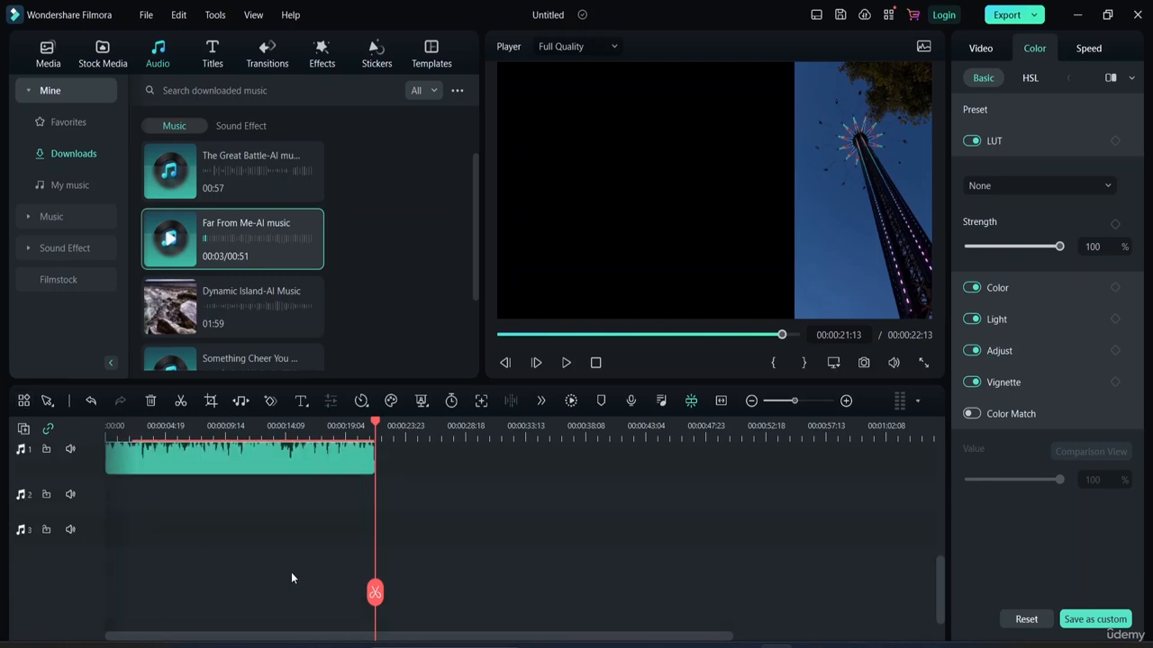
scroll(290, 572, "up", 1)
left_click(23, 429)
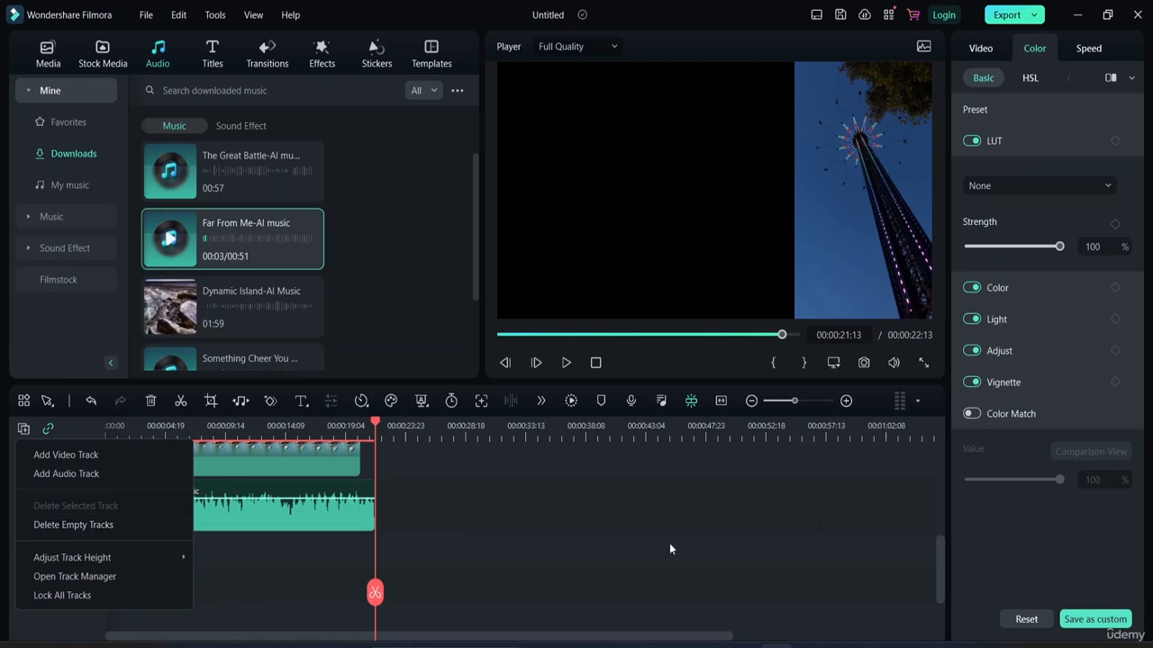
left_click(99, 530)
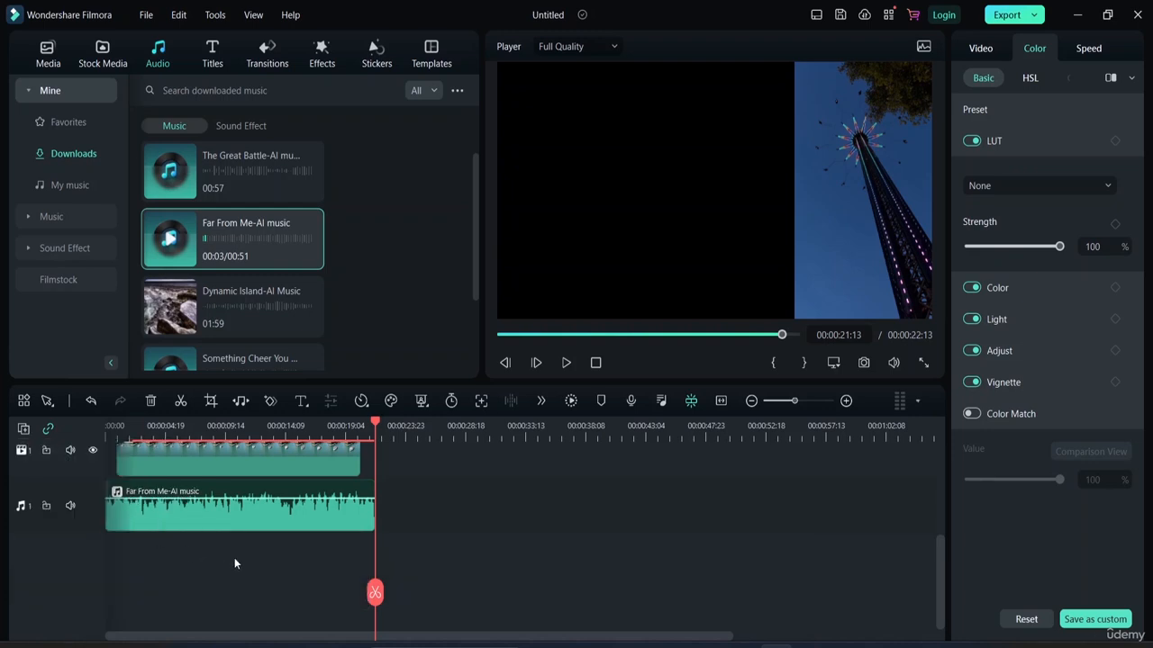
scroll(234, 557, "up", 2)
scroll(234, 557, "up", 1)
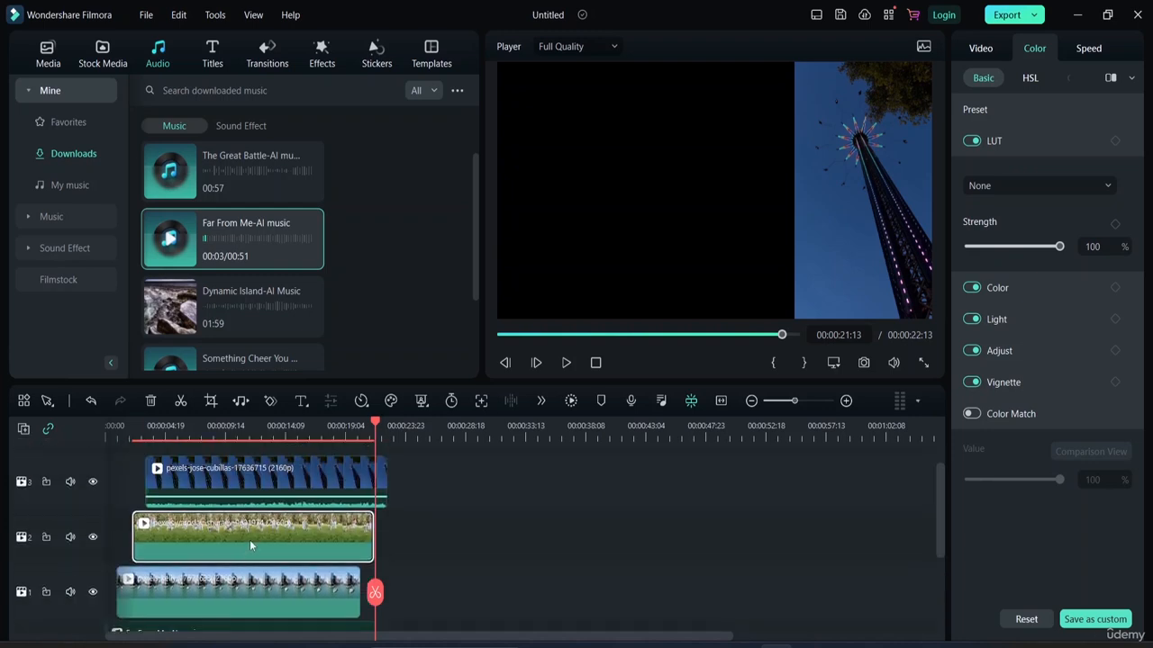
scroll(74, 517, "down", 3)
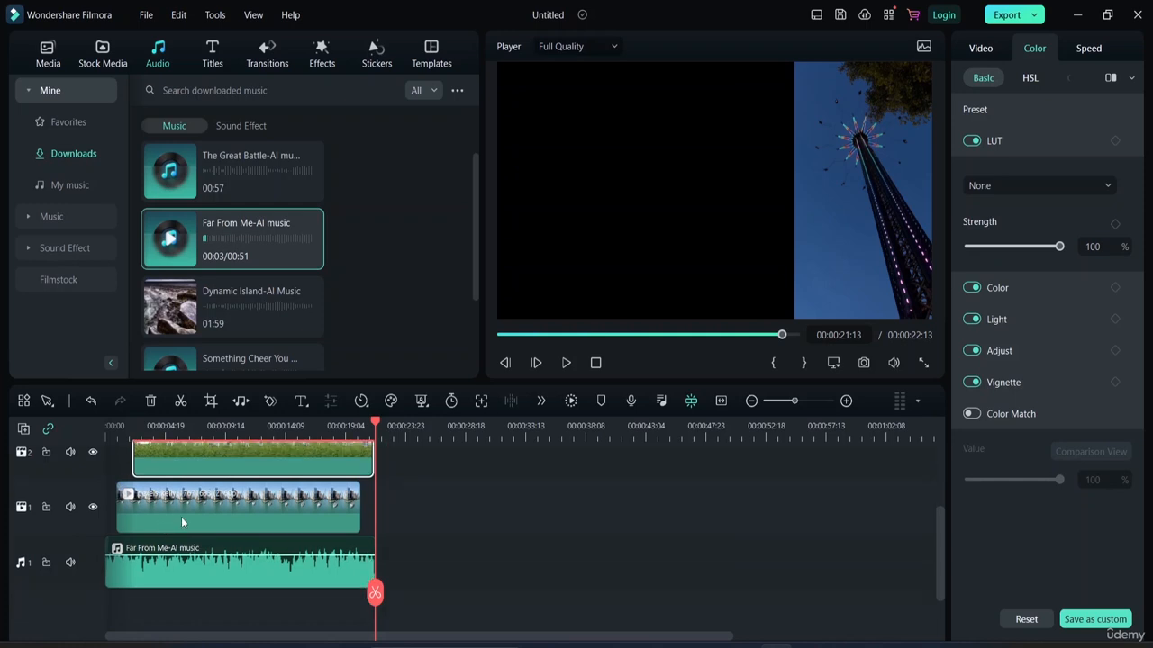
Lock all tracks in the timeline at once
left_click(24, 434)
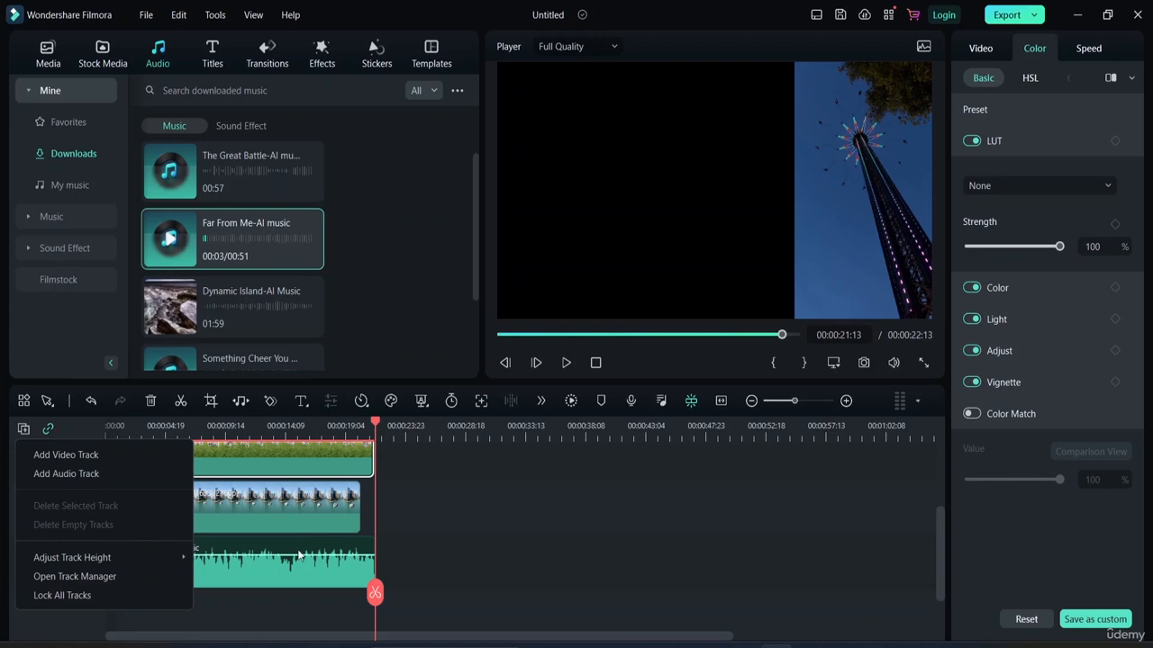
left_click(93, 596)
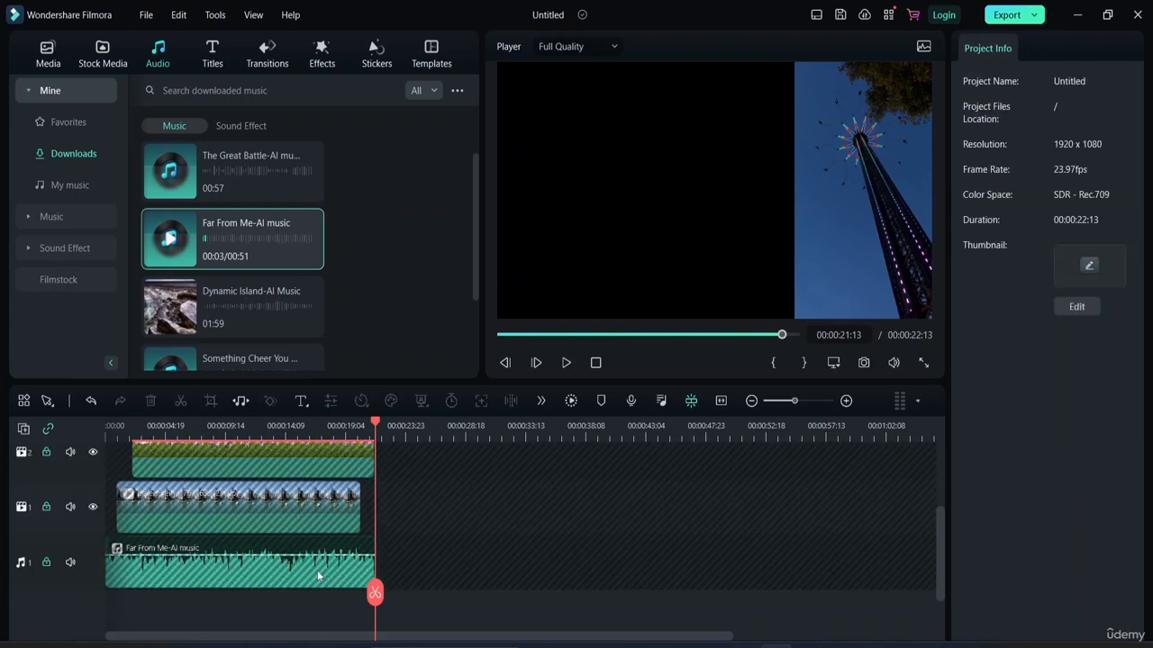
scroll(320, 509, "up", 3)
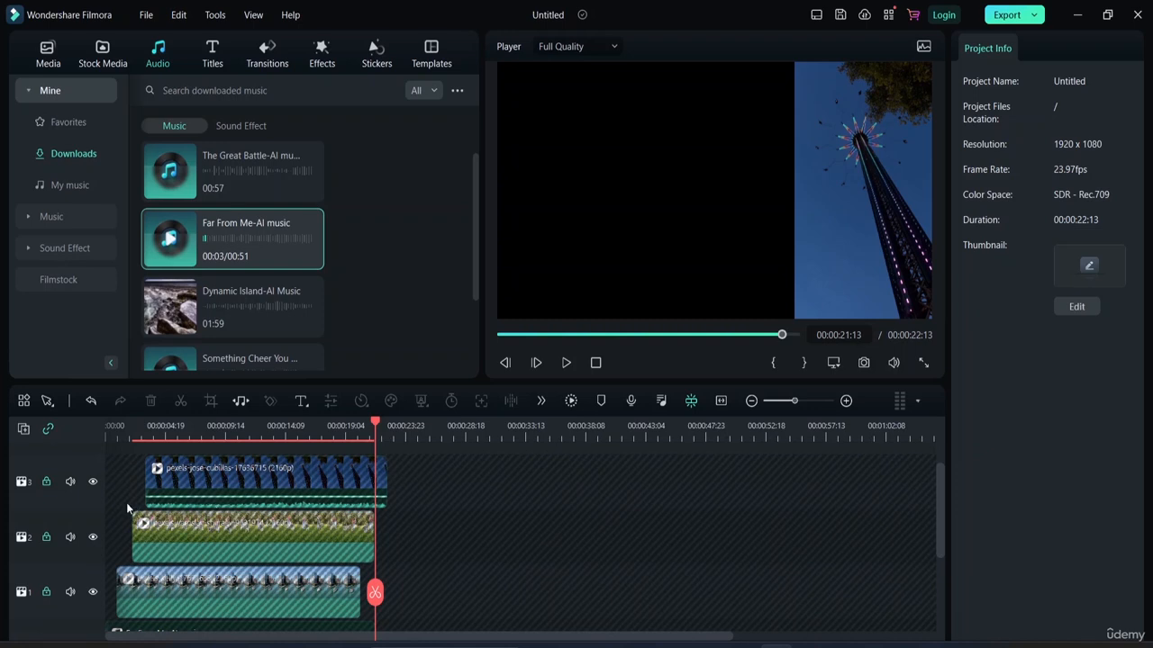
Mute and unmute video track 3, and unlock all tracks at once
left_click(73, 484)
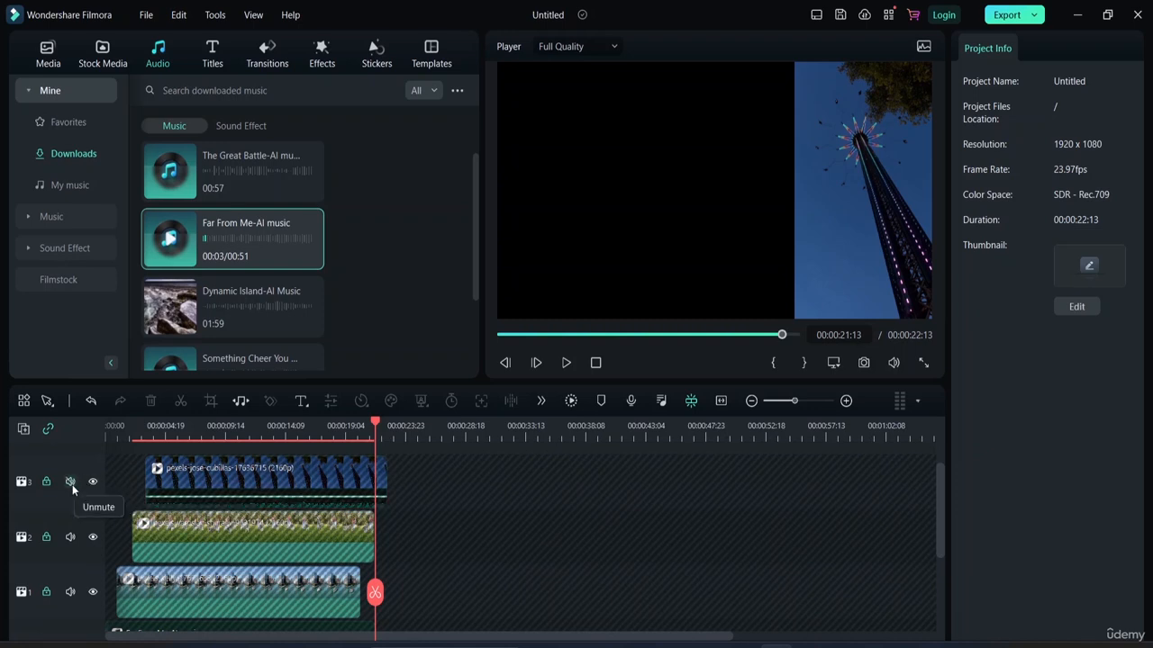
left_click(72, 484)
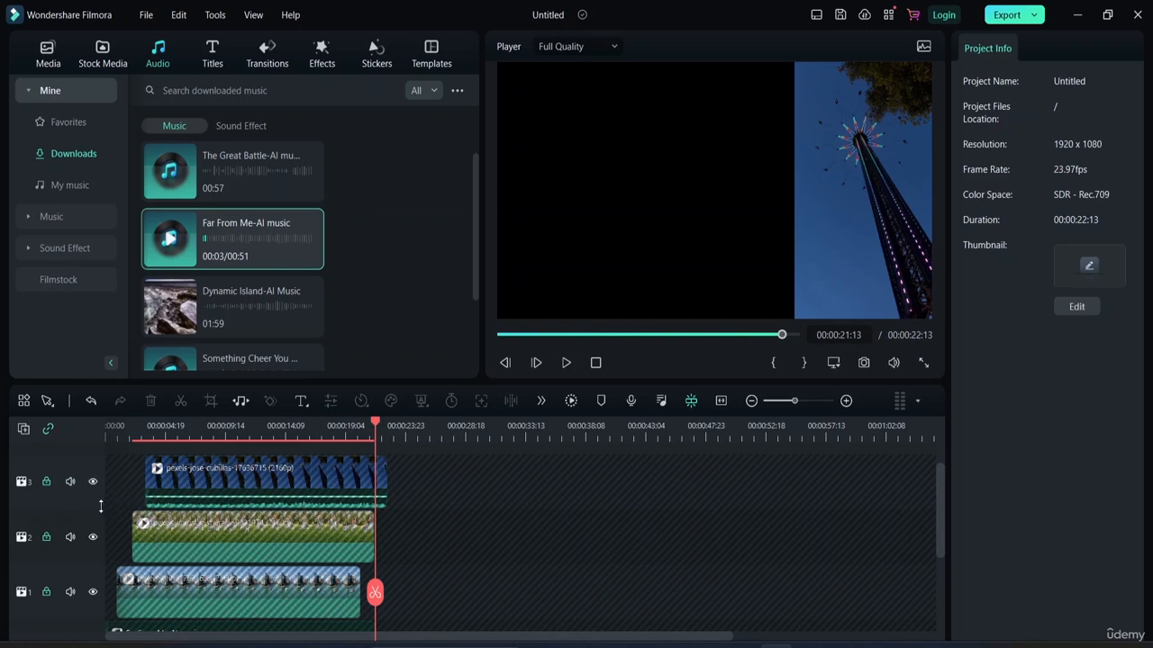
scroll(360, 487, "down", 2)
scroll(289, 553, "up", 1)
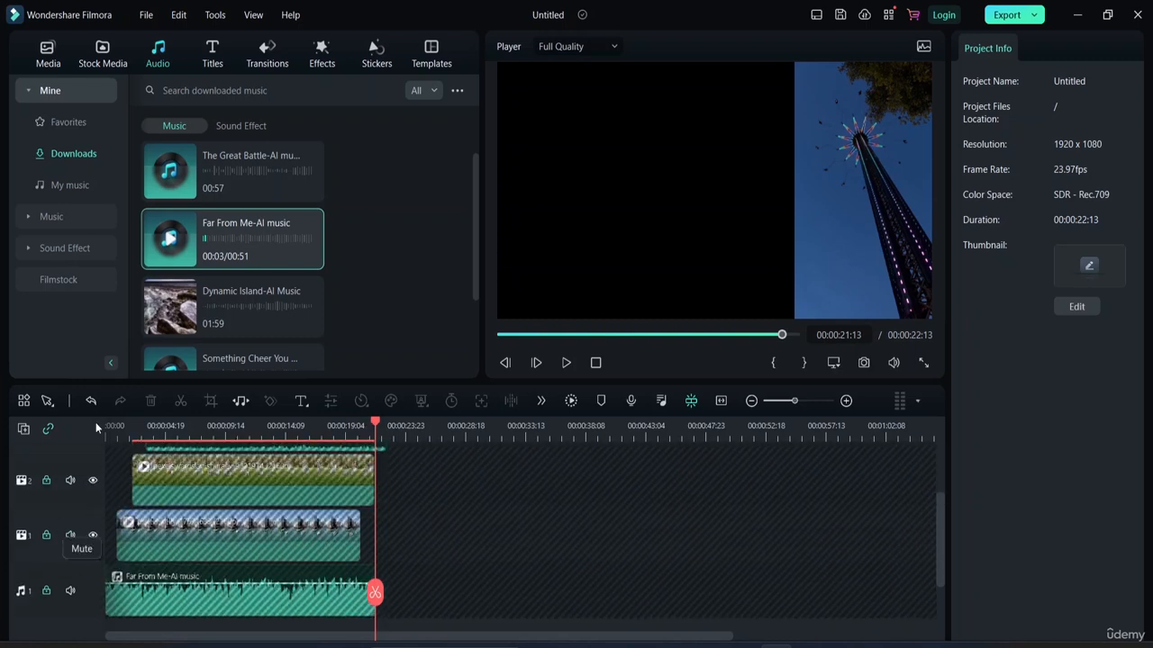
left_click(24, 429)
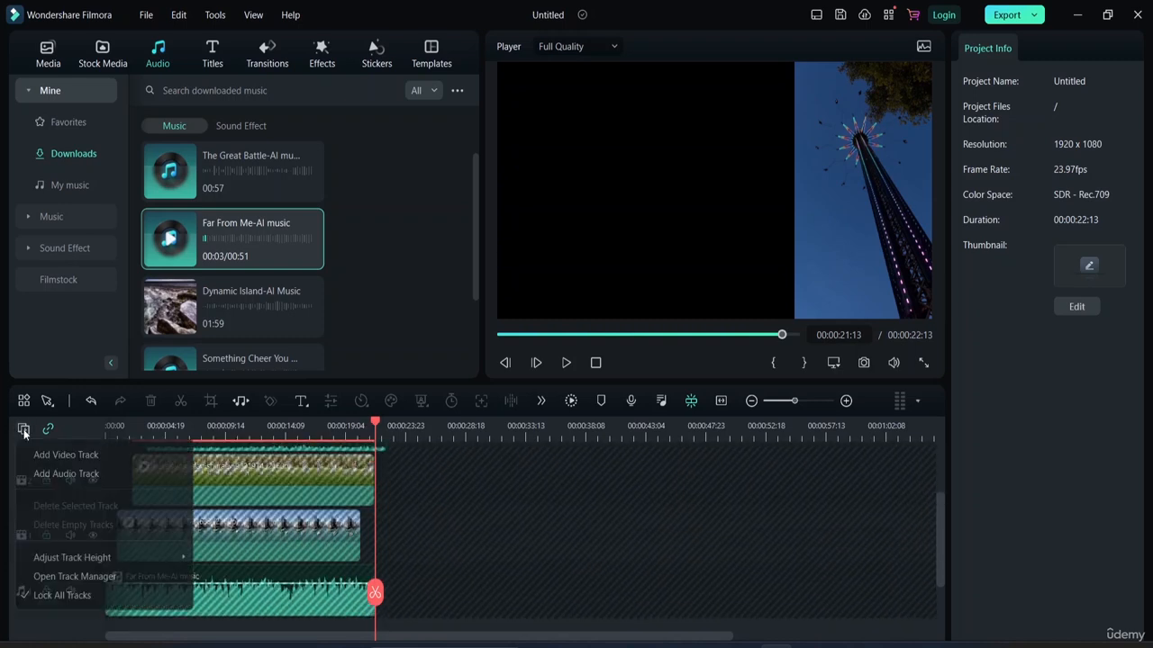
left_click(96, 594)
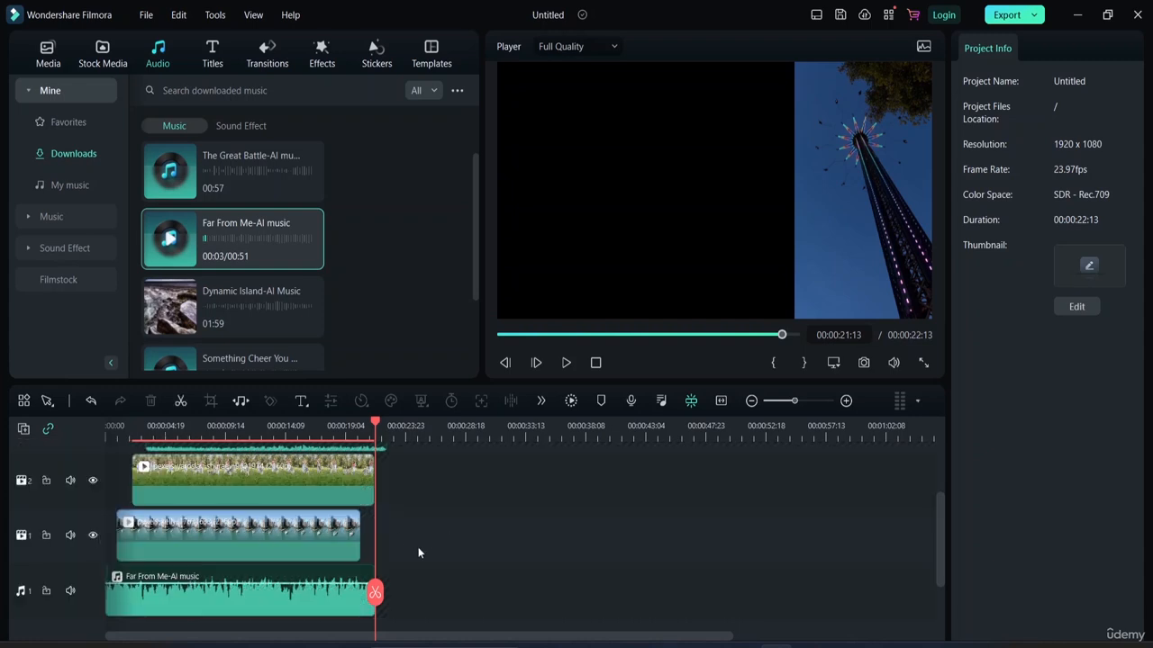
Move the playhead back to the start of the timeline and mute video track 3
left_click_drag(375, 426, 100, 442)
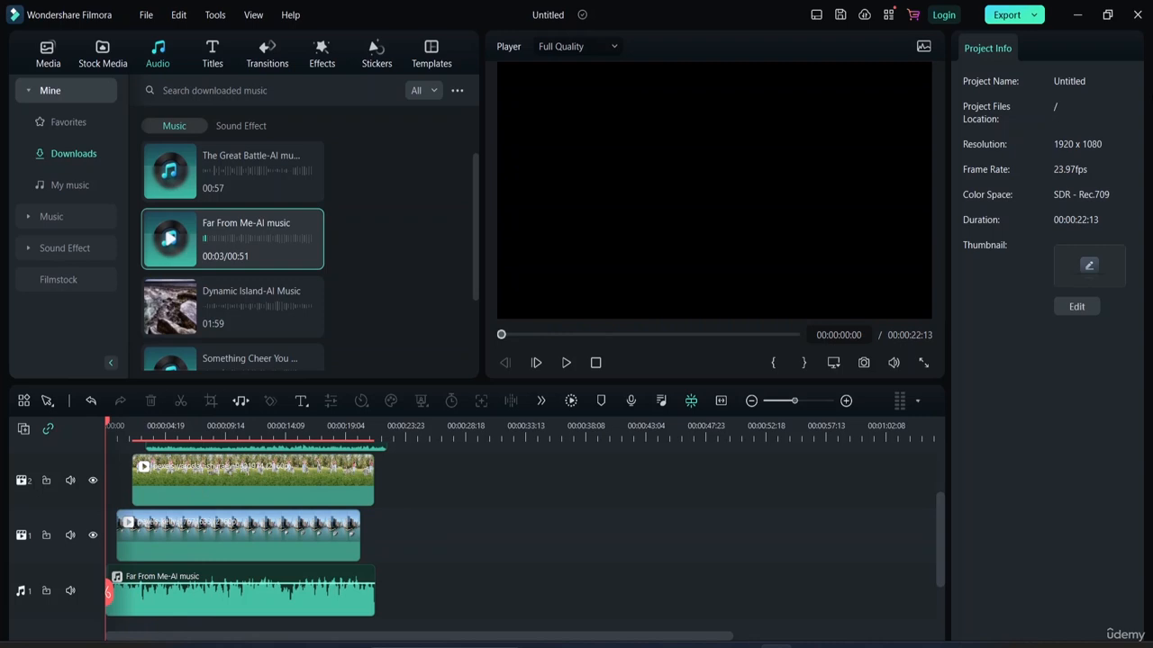
scroll(36, 504, "up", 1)
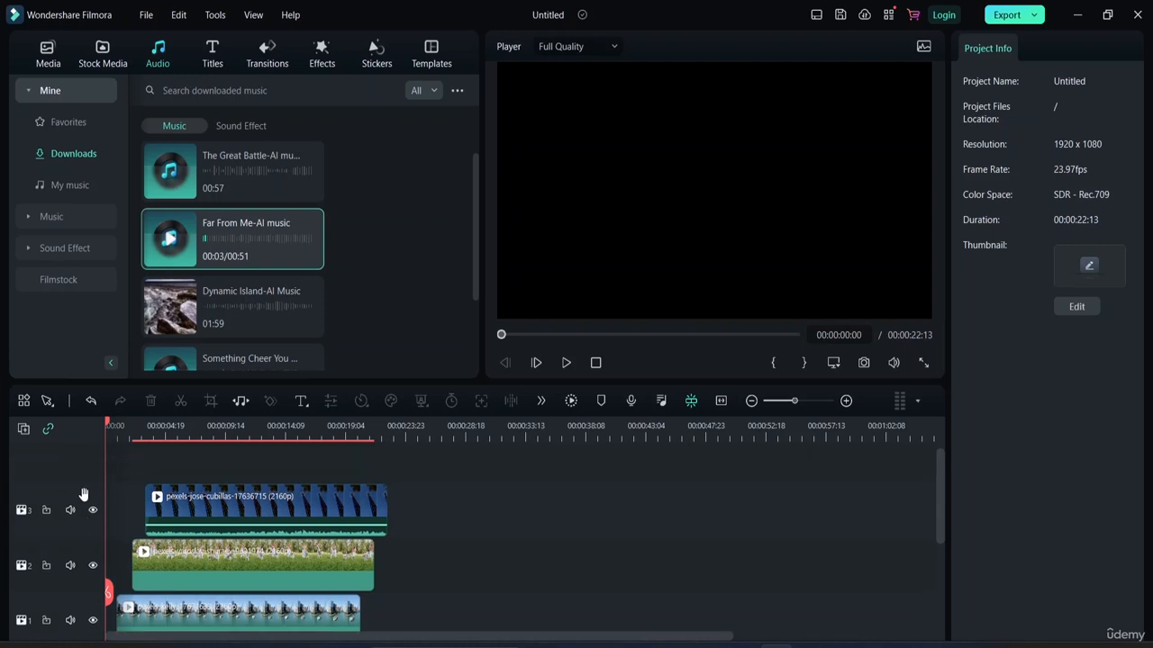
scroll(82, 495, "up", 1)
left_click(70, 511)
scroll(68, 513, "down", 2)
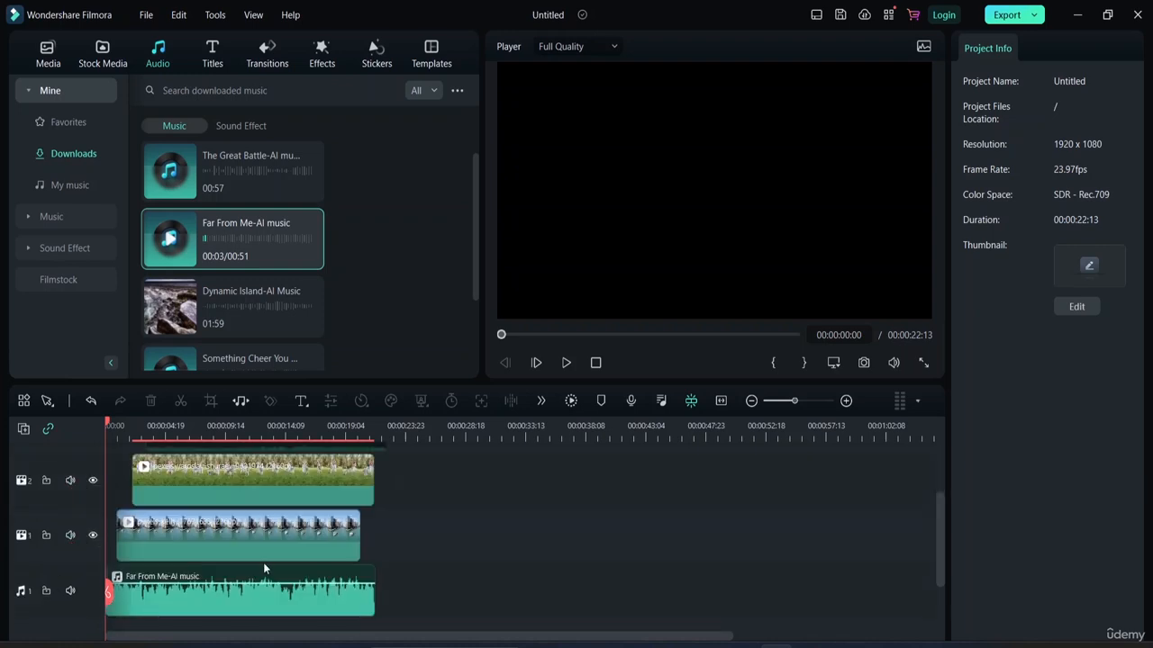
Preview the project with video track 3 muted, including the part near 00:00:19:02, and return the playhead to the start
key("space")
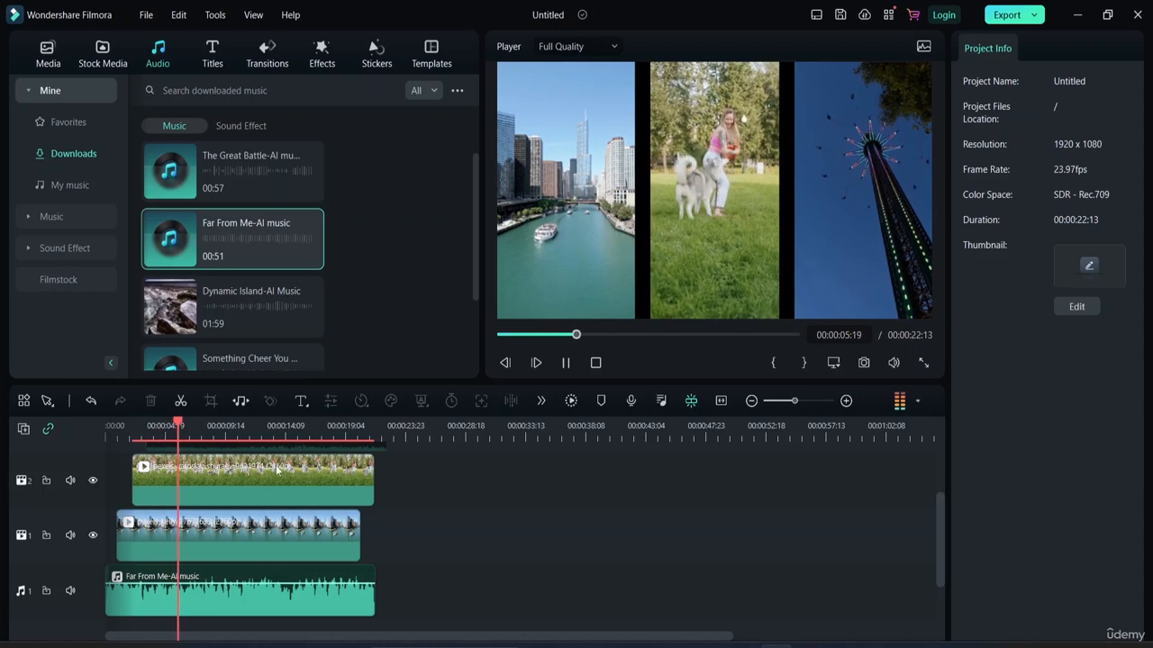
left_click(206, 474)
left_click_drag(225, 425, 346, 436)
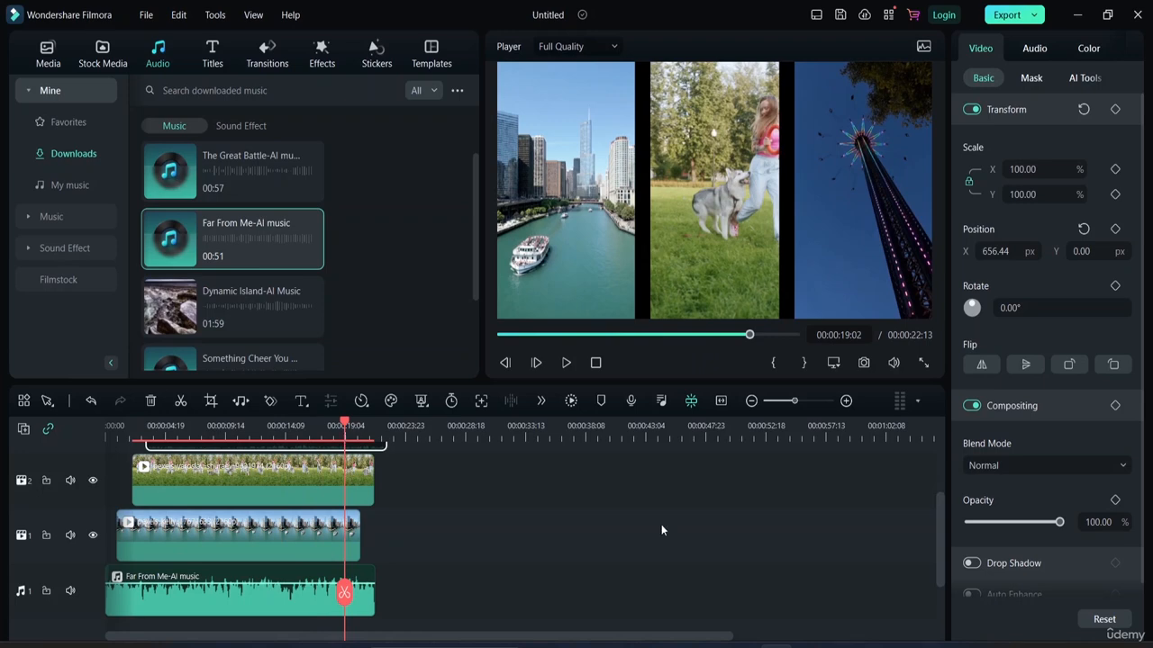
key("space")
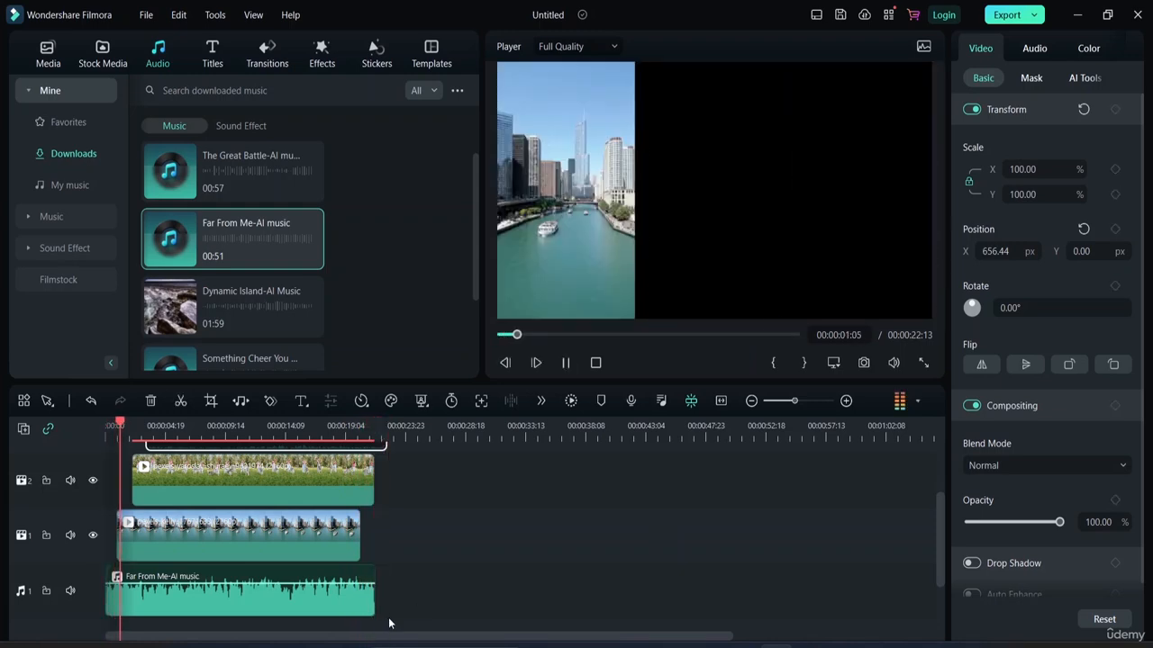
key("space")
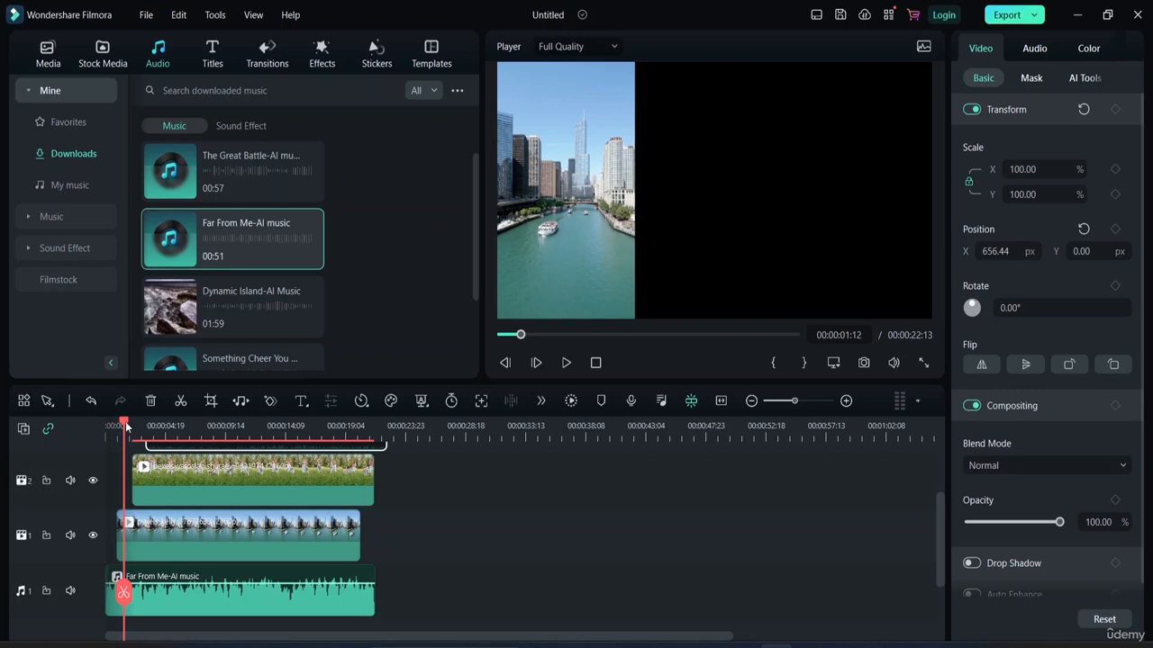
left_click_drag(124, 423, 92, 431)
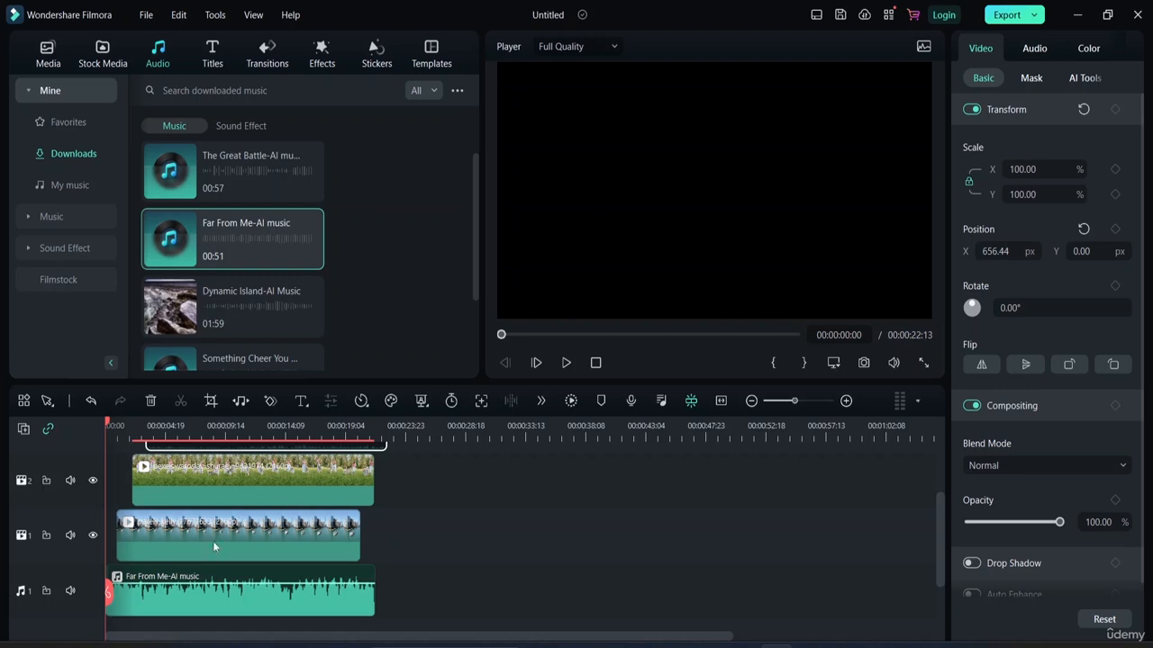
Zoom the timeline in to frame level and back out until the full length of all clips fits in view
scroll(432, 486, "up", 1)
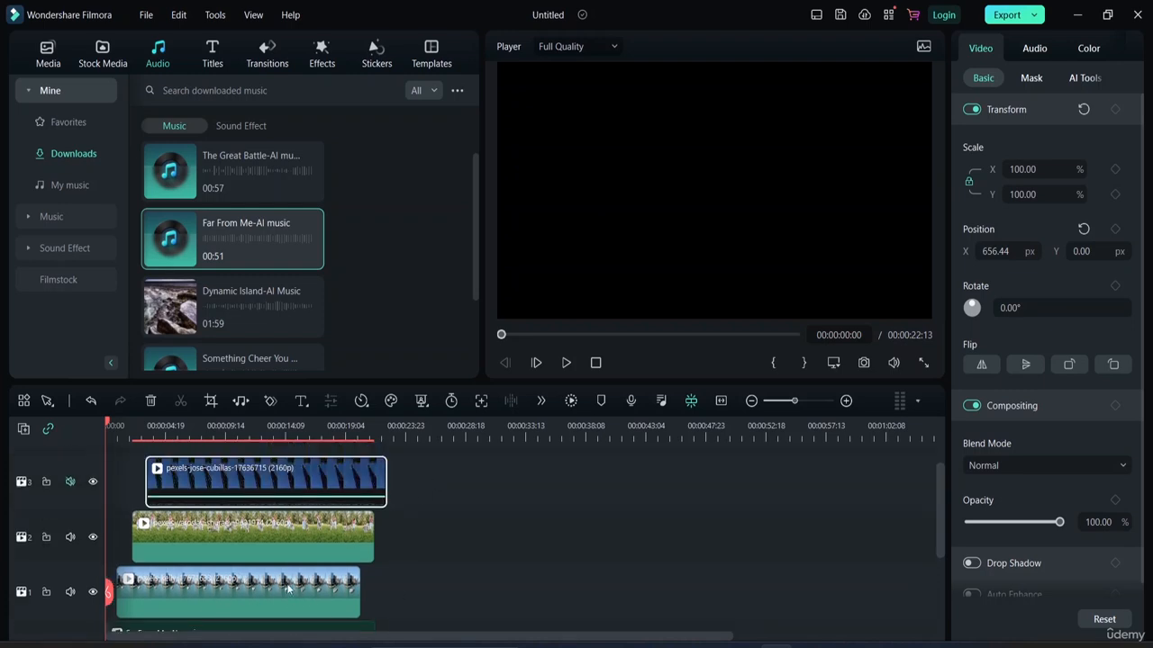
scroll(286, 588, "down", 1)
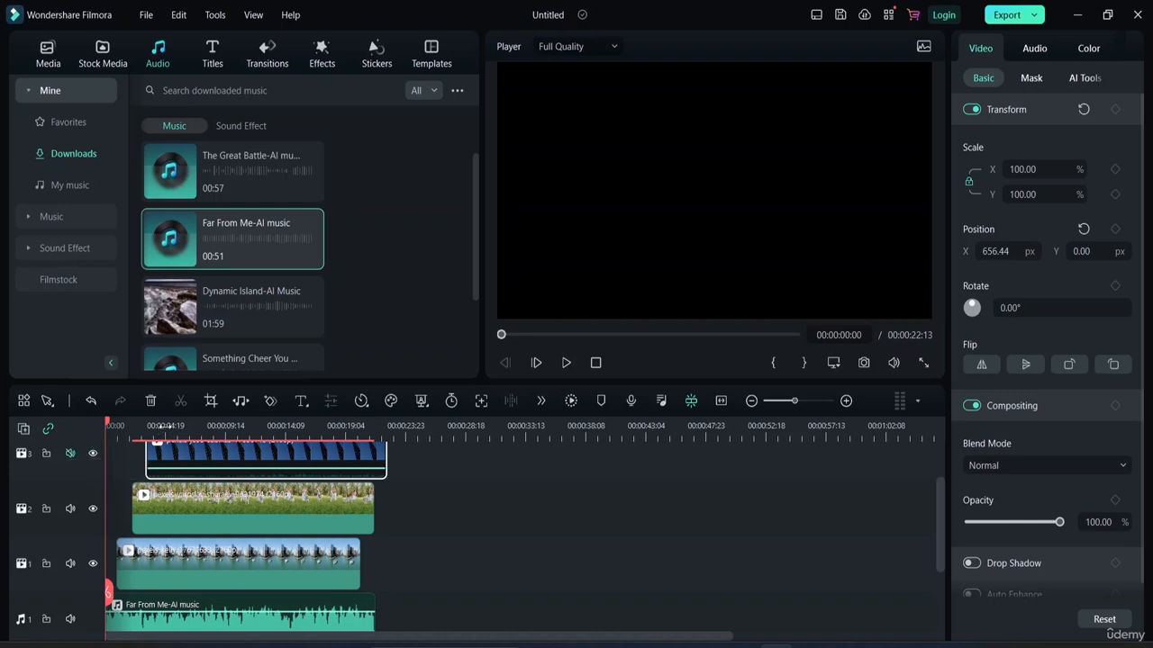
left_click_drag(163, 425, 594, 426)
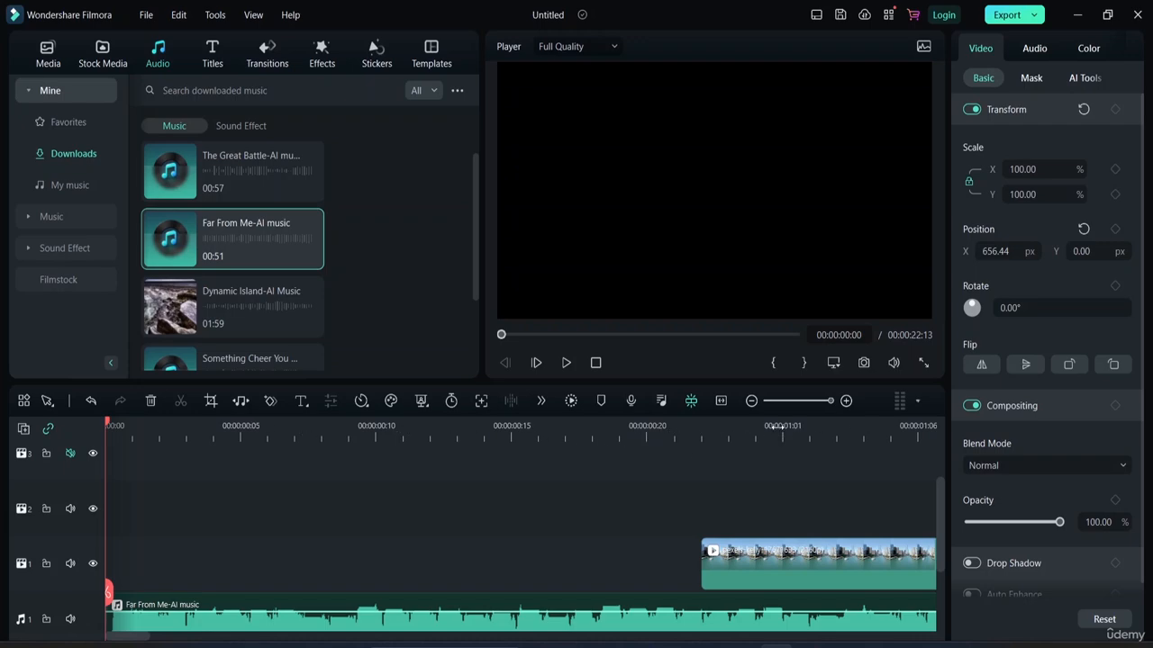
left_click_drag(775, 430, 311, 440)
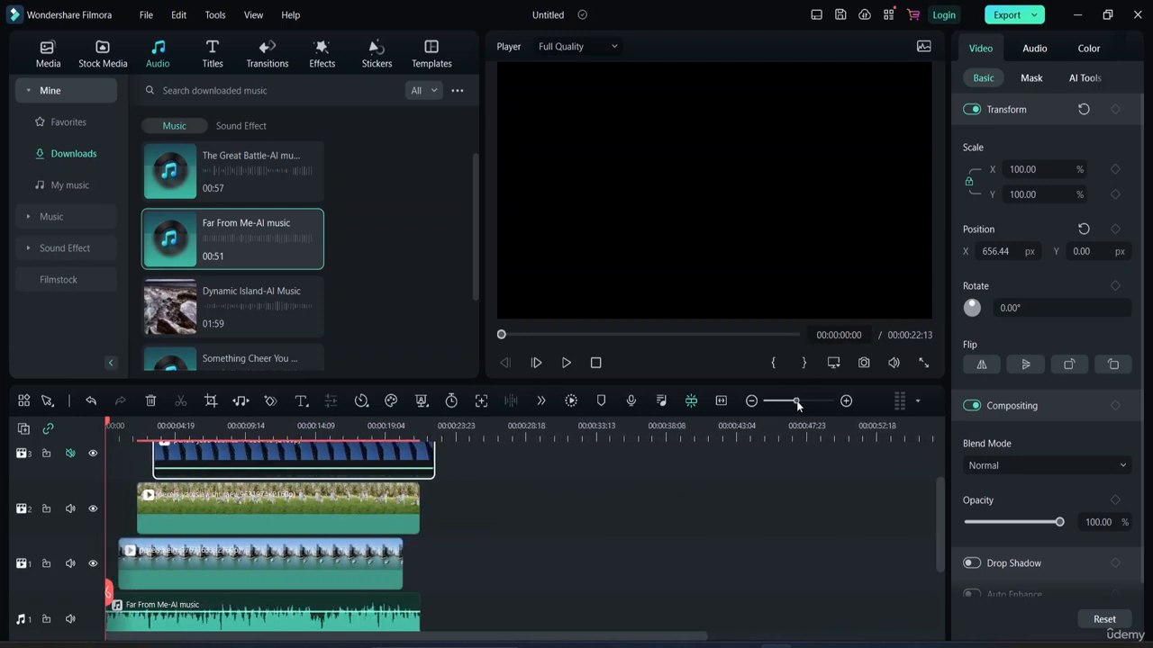
mouse_move(797, 404)
left_mouse_down()
mouse_move(842, 402)
mouse_move(770, 405)
mouse_move(799, 401)
left_mouse_up()
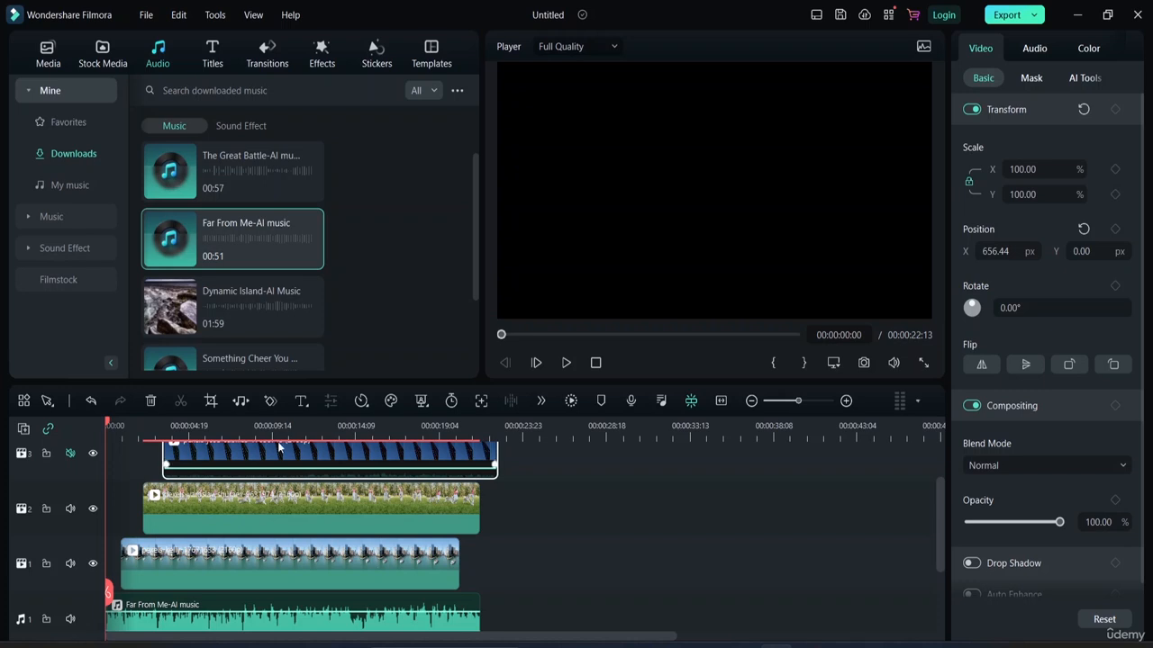
Hide video track 3 while playing the preview up to 00:00:06:10, and make the track visible again
left_click(94, 454)
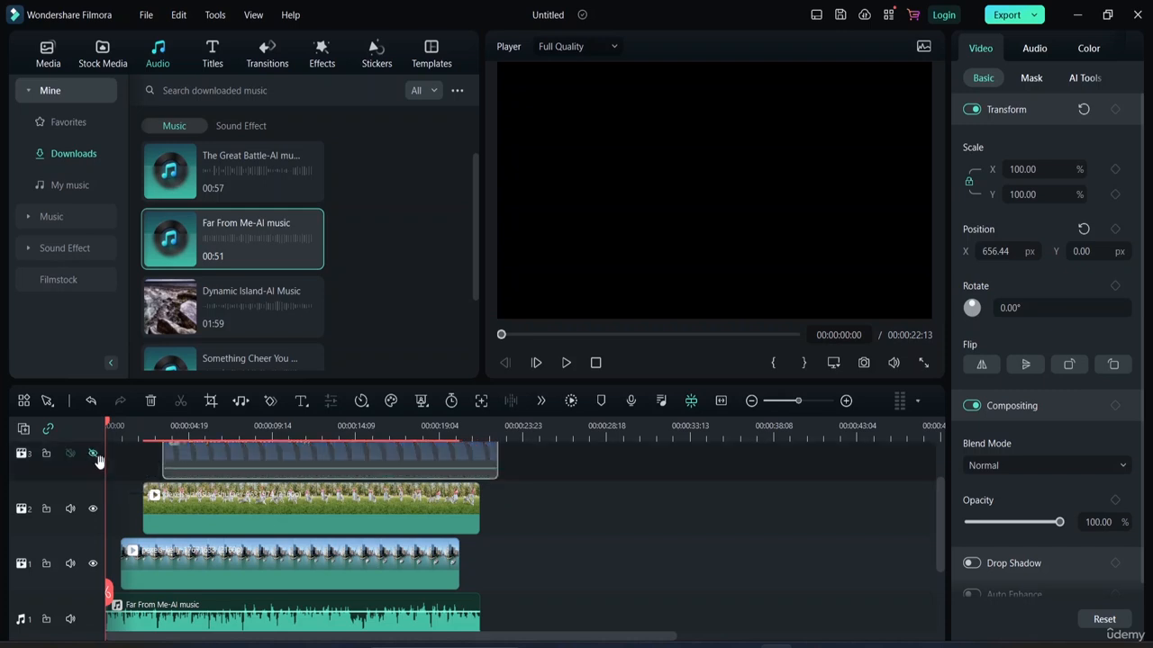
key("space")
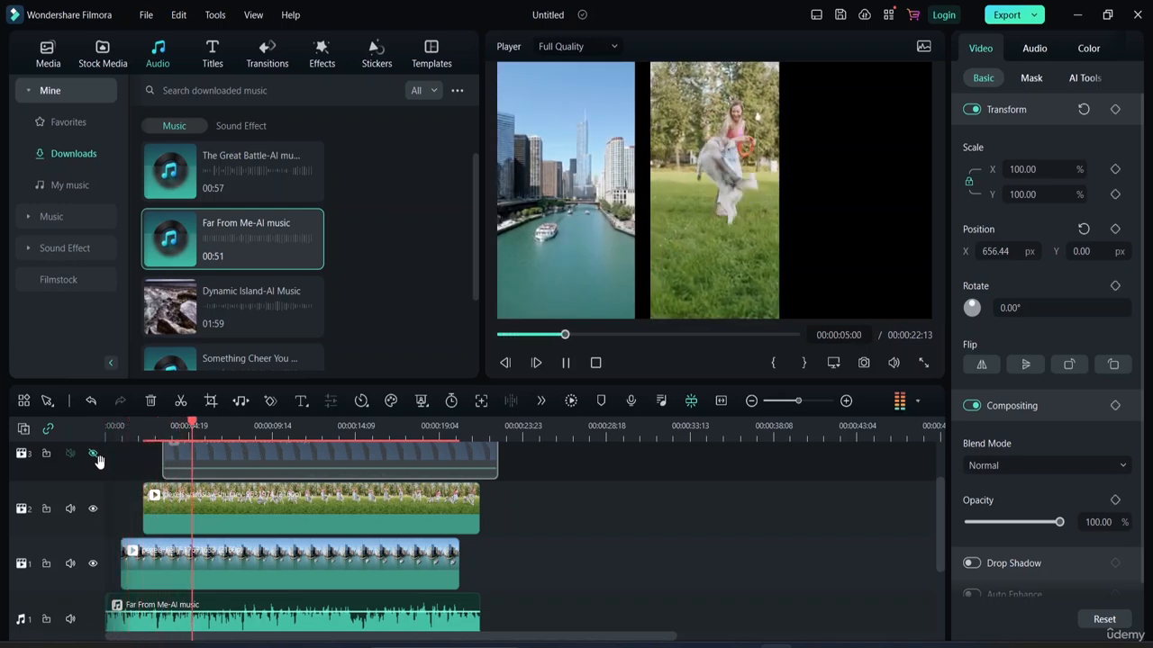
key("space")
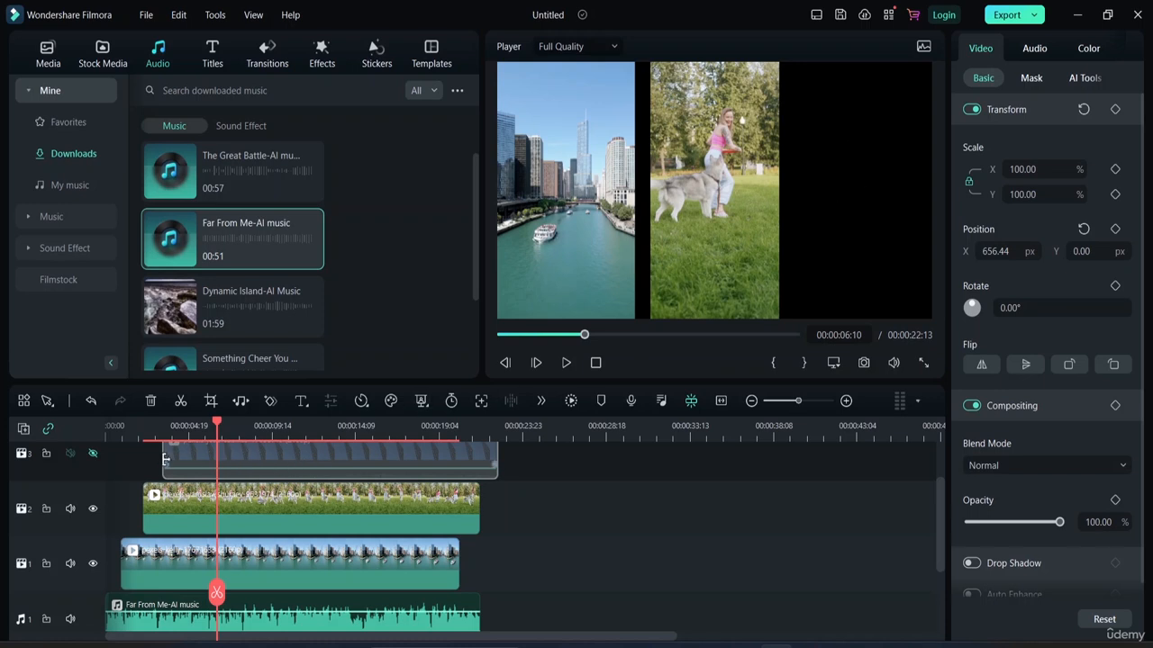
left_click(93, 455)
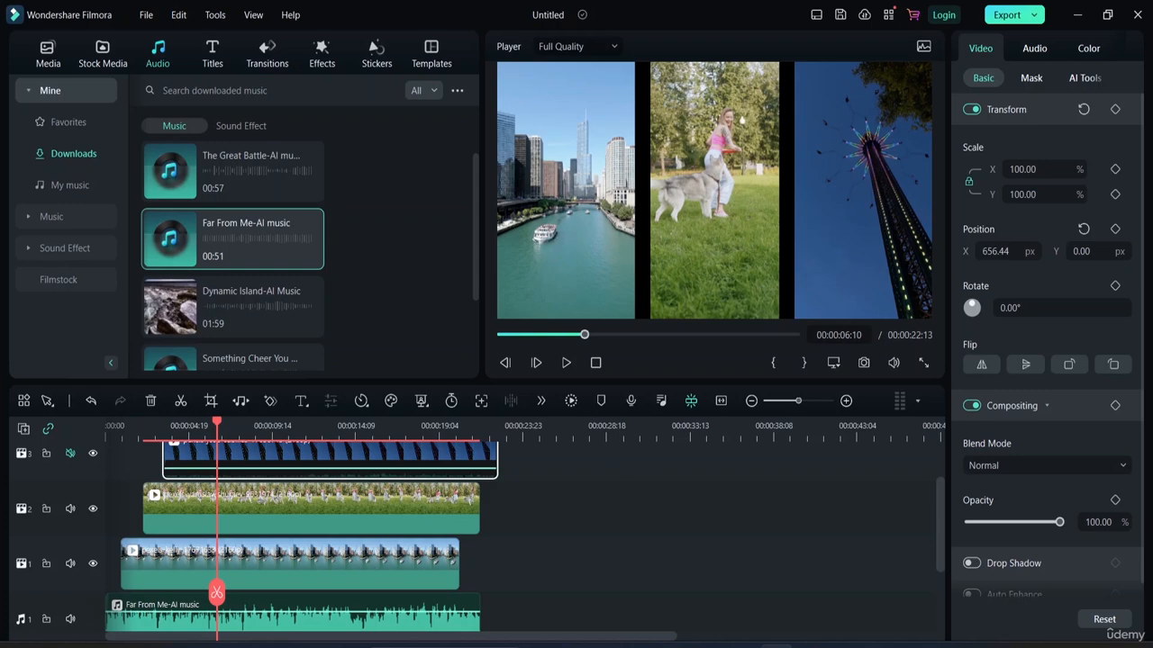
Lock video track 3 on its own and unlock it again
left_click(46, 455)
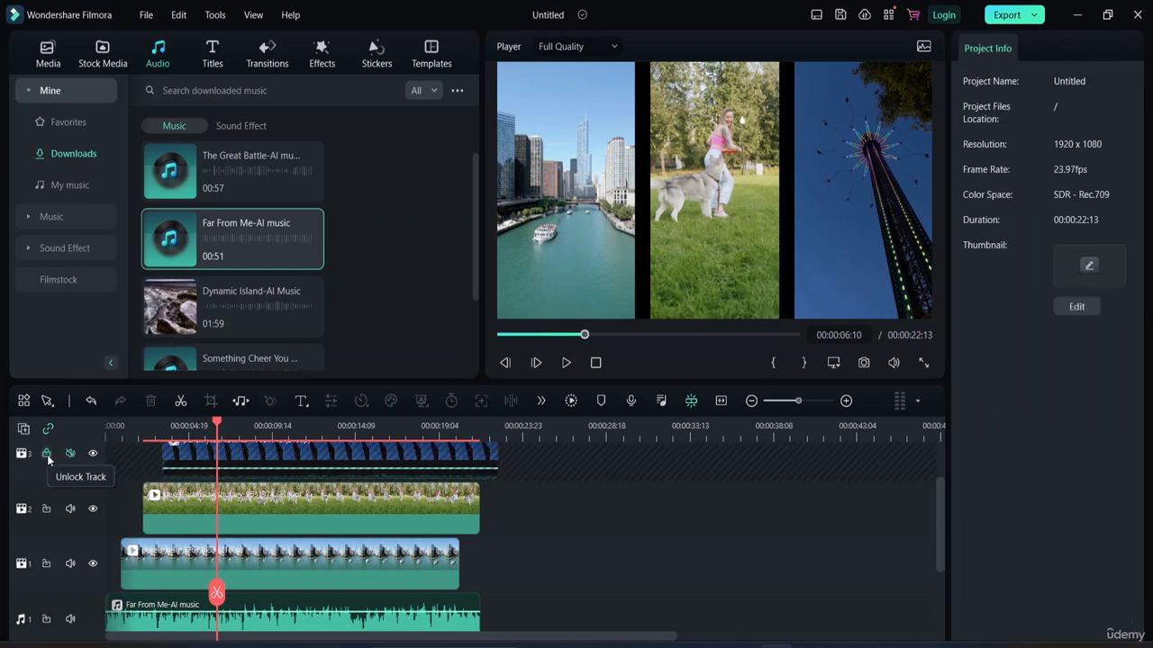
scroll(279, 459, "up", 2)
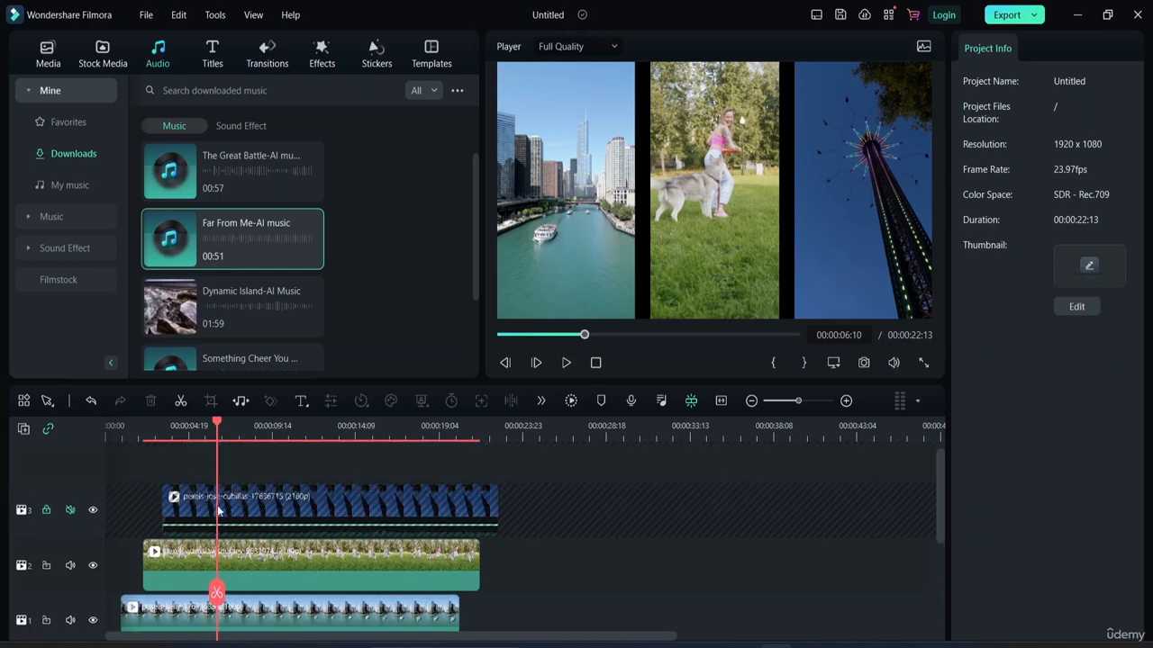
left_click(47, 511)
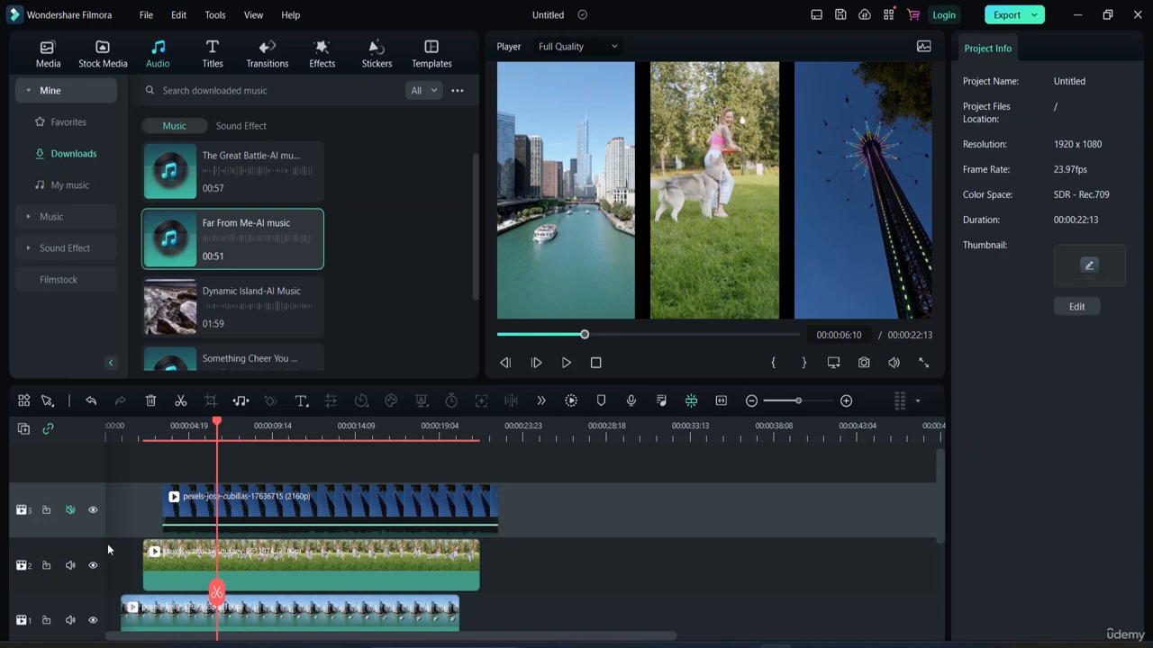
Mute audio track 1, preview the project from near the start up to 00:00:05:04, and return the playhead to the start
scroll(97, 504, "down", 3)
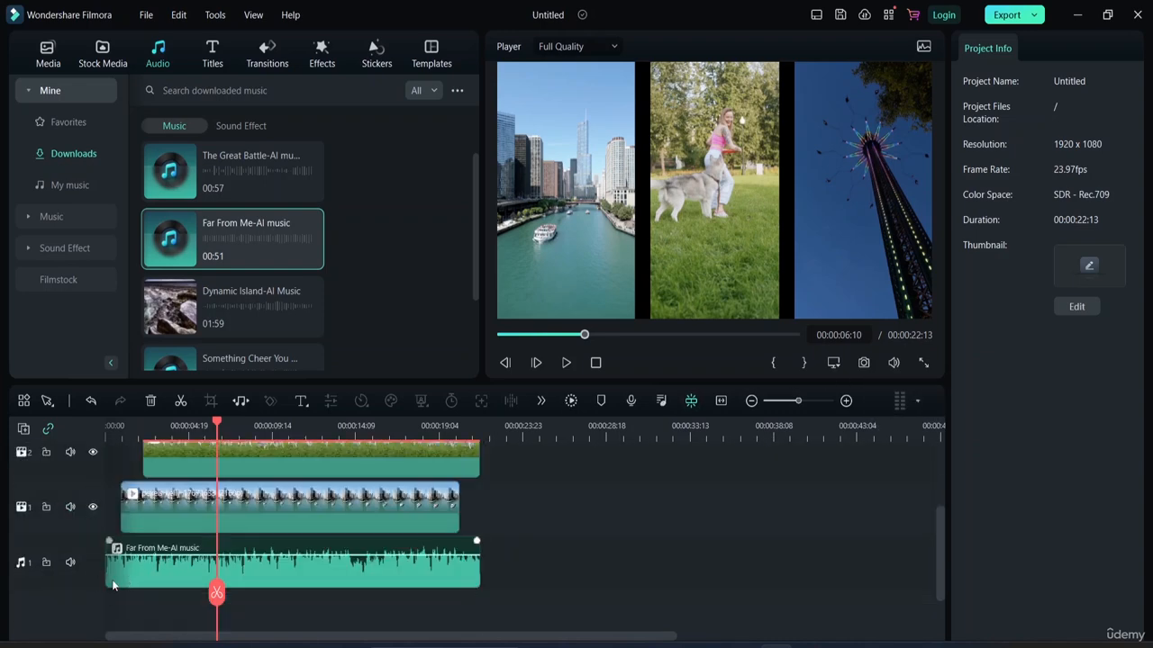
scroll(73, 564, "up", 3)
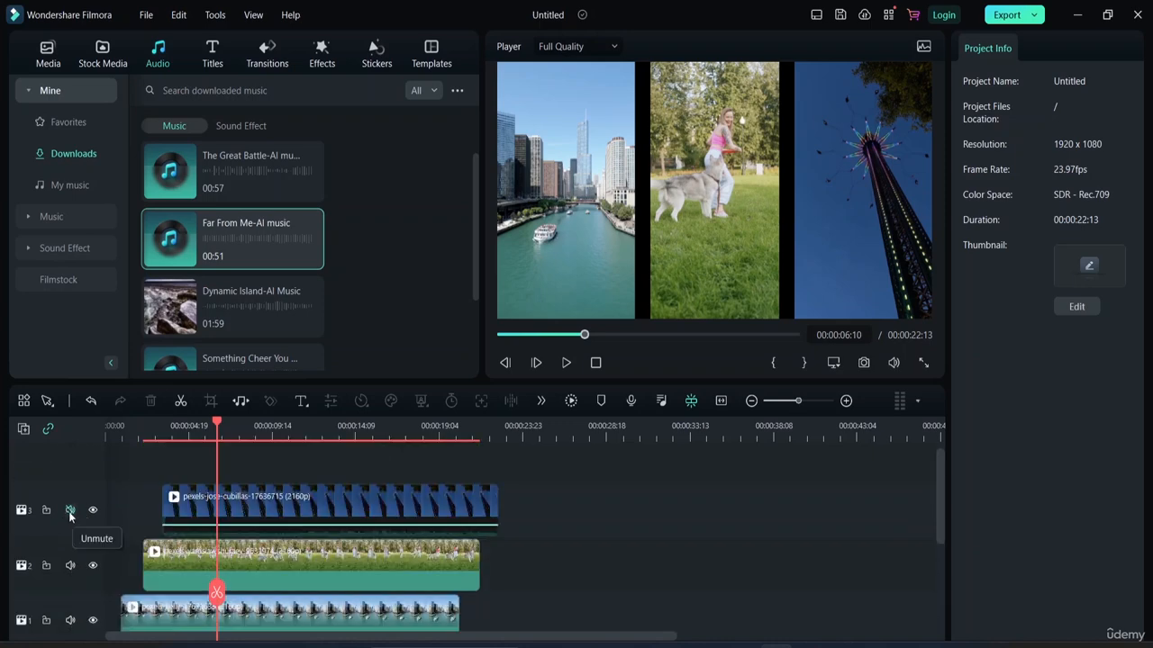
scroll(72, 531, "down", 3)
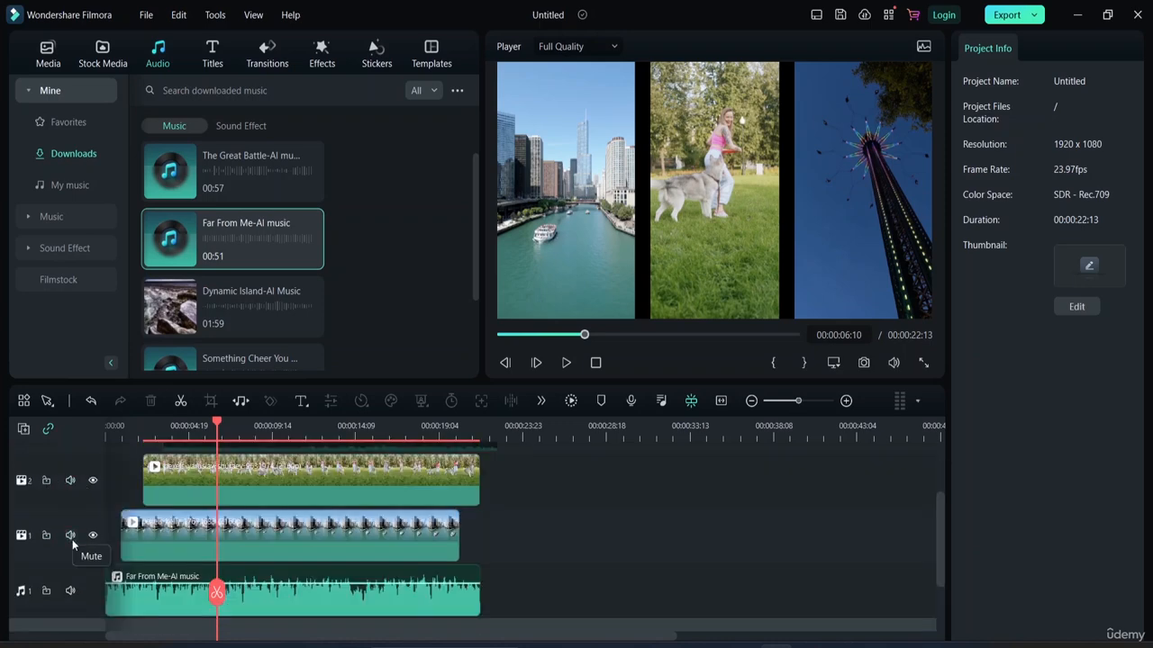
left_click(72, 589)
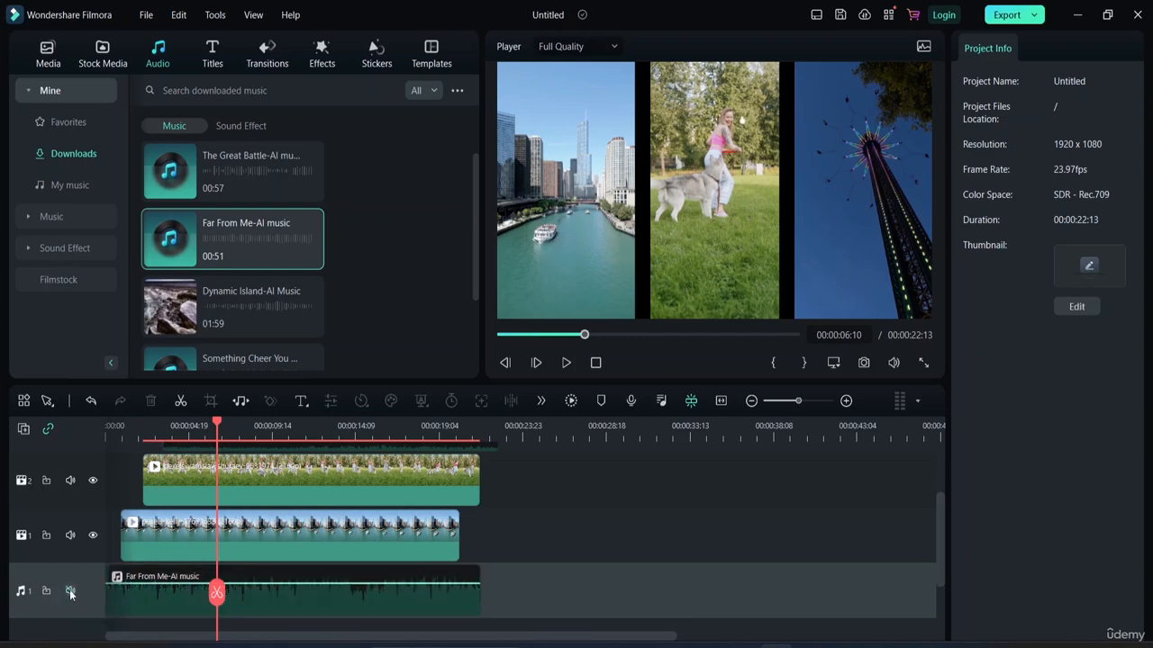
left_click_drag(221, 425, 116, 436)
key("space")
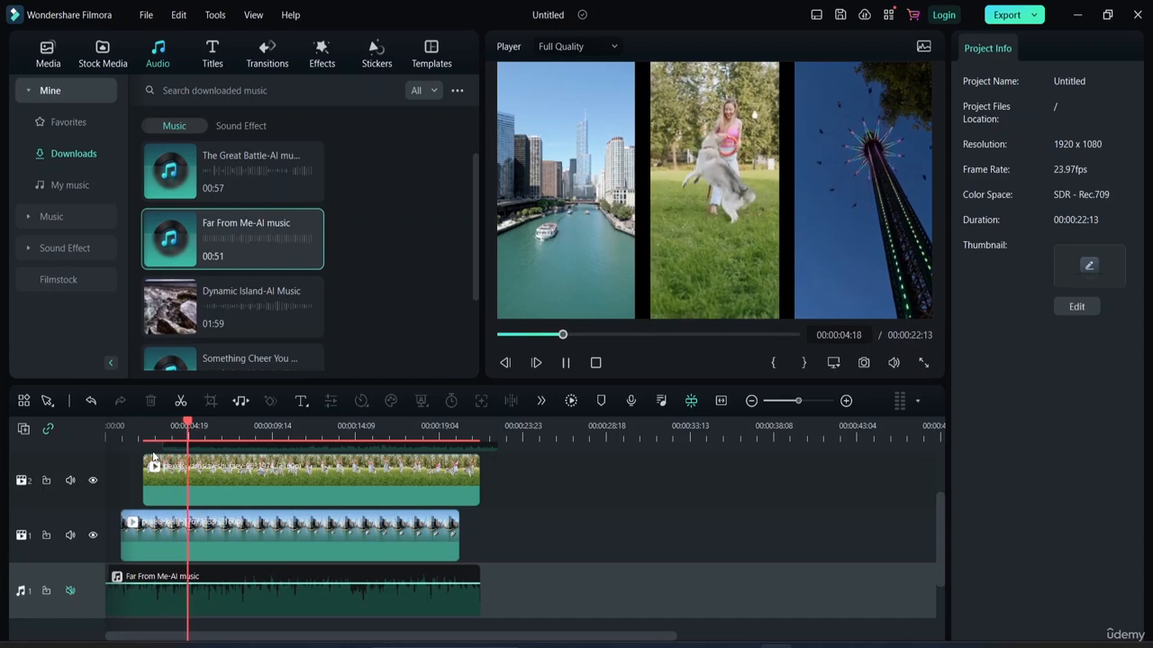
key("space")
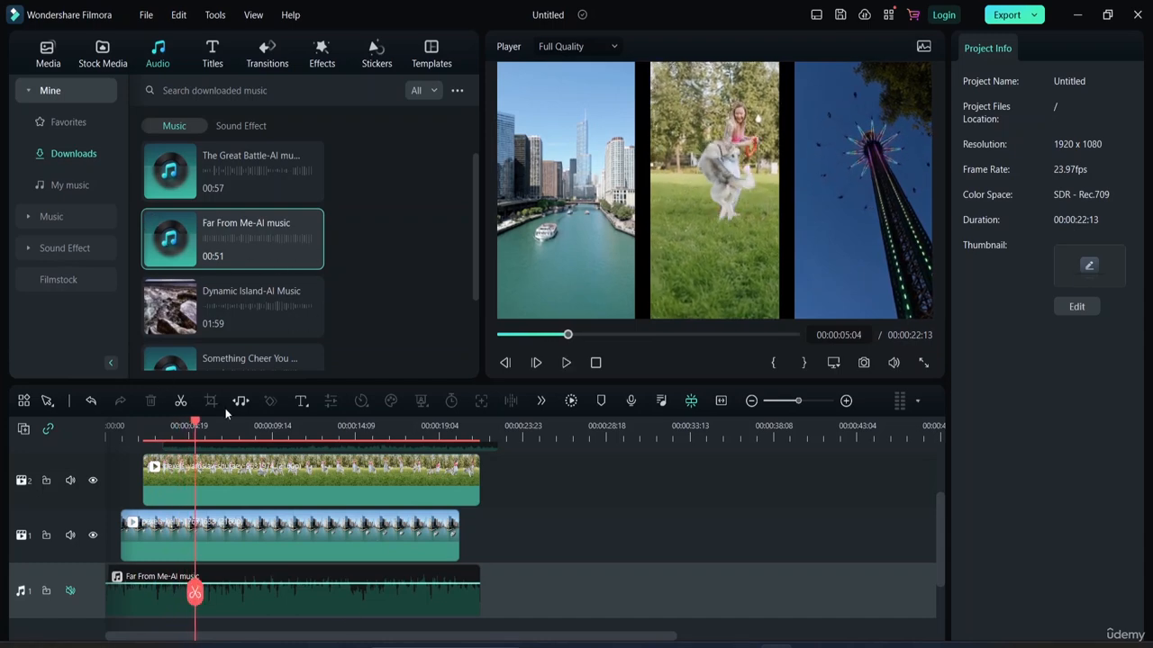
left_click_drag(197, 425, 107, 425)
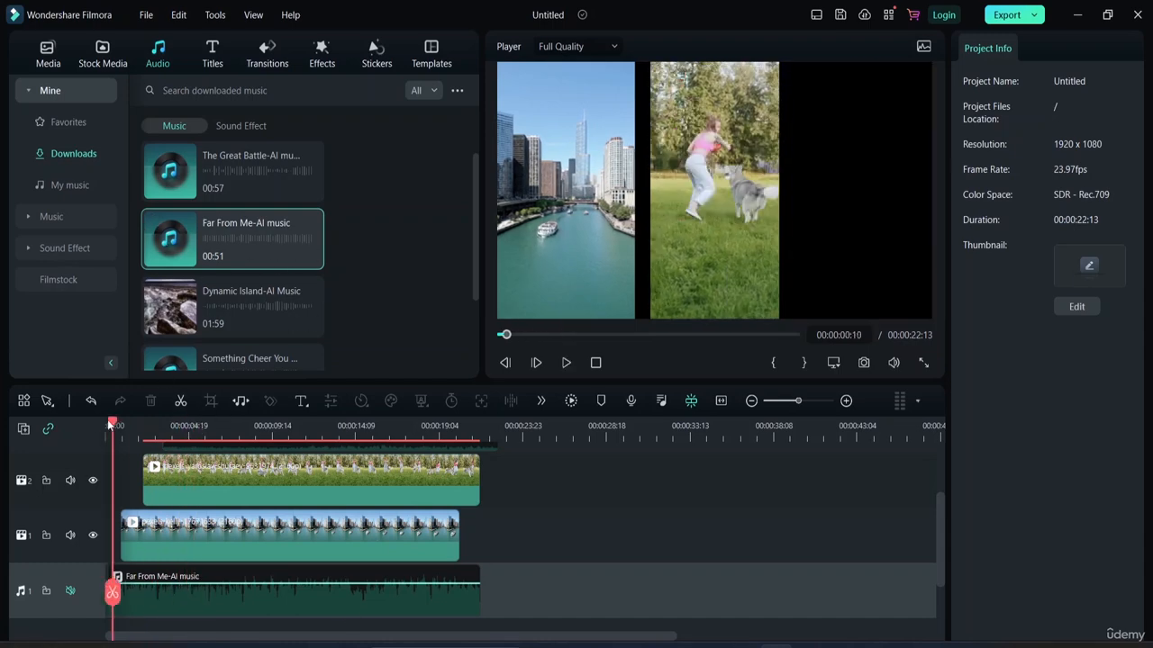
Unmute audio track 1, and lock and unlock it again
left_click(71, 591)
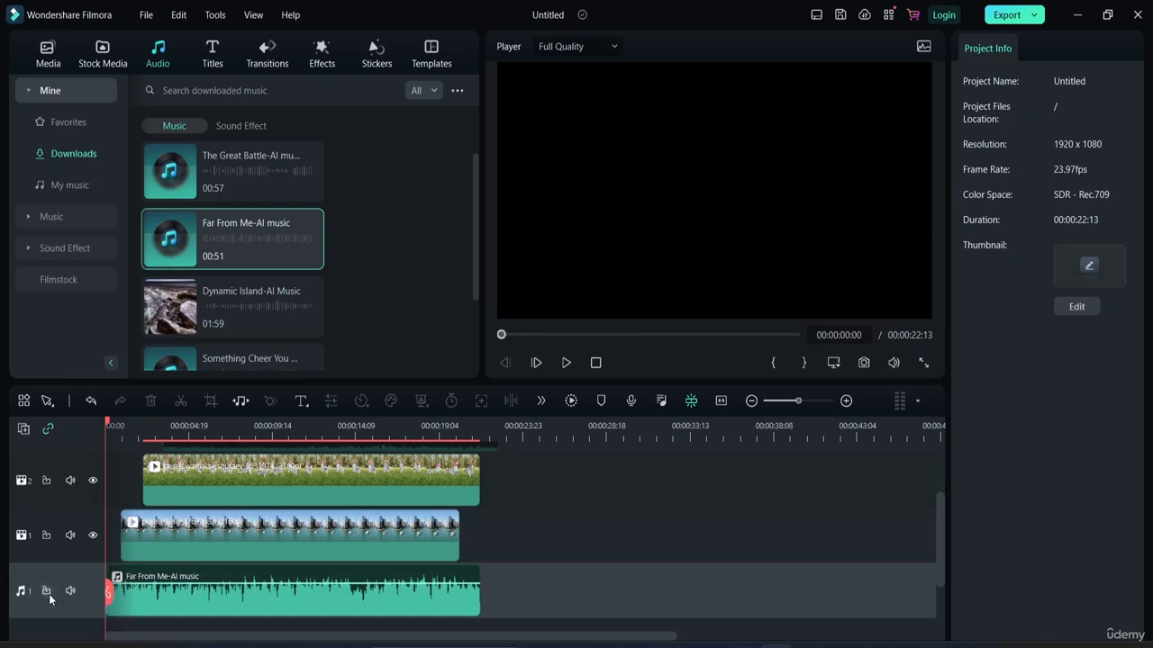
left_click(47, 591)
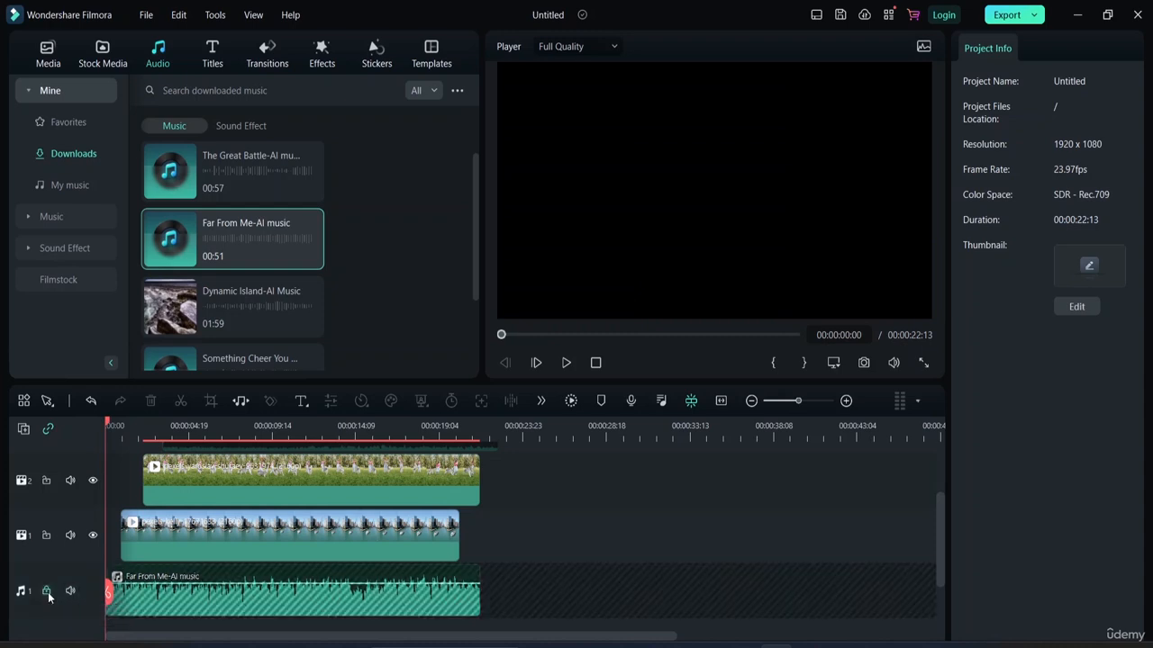
left_click(47, 591)
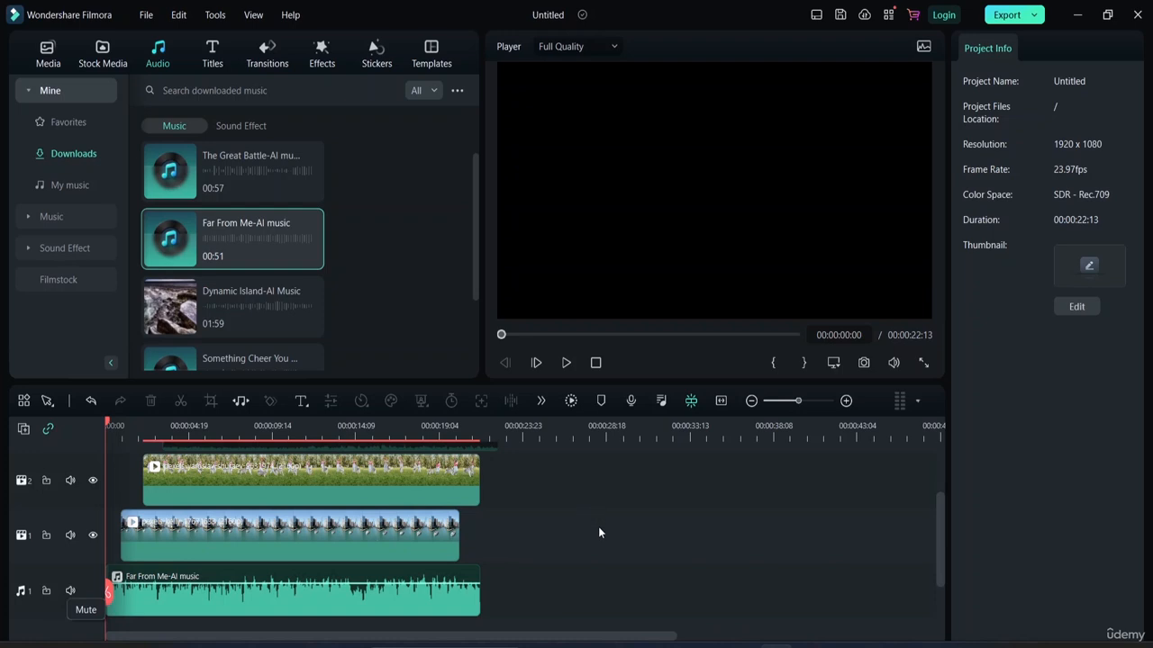
Show the basic video properties of the clip on video track 2, and slightly lower the volume of the music clip
left_click(298, 487)
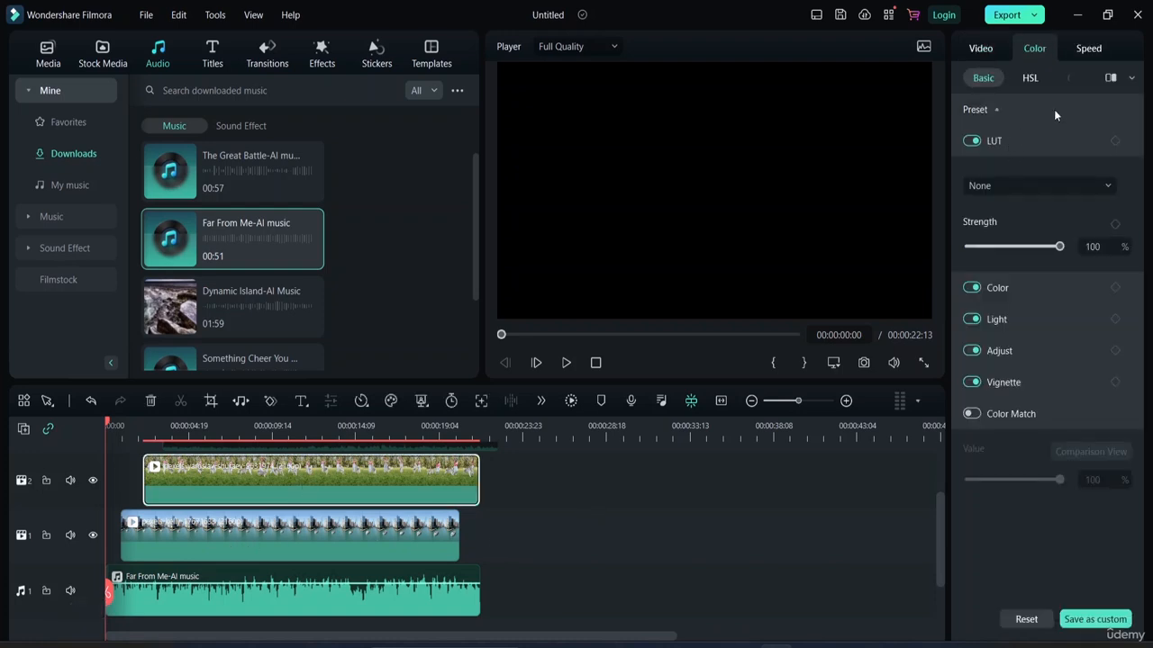
left_click(990, 45)
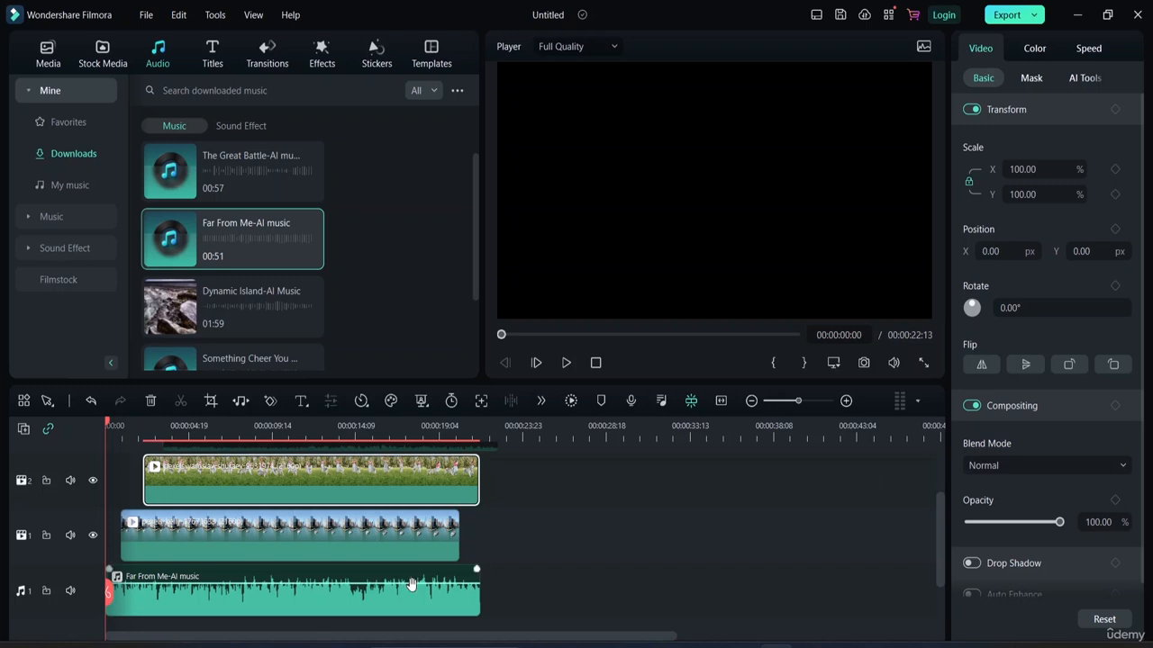
mouse_move(411, 584)
left_mouse_down()
mouse_move(409, 613)
mouse_move(406, 591)
left_mouse_up()
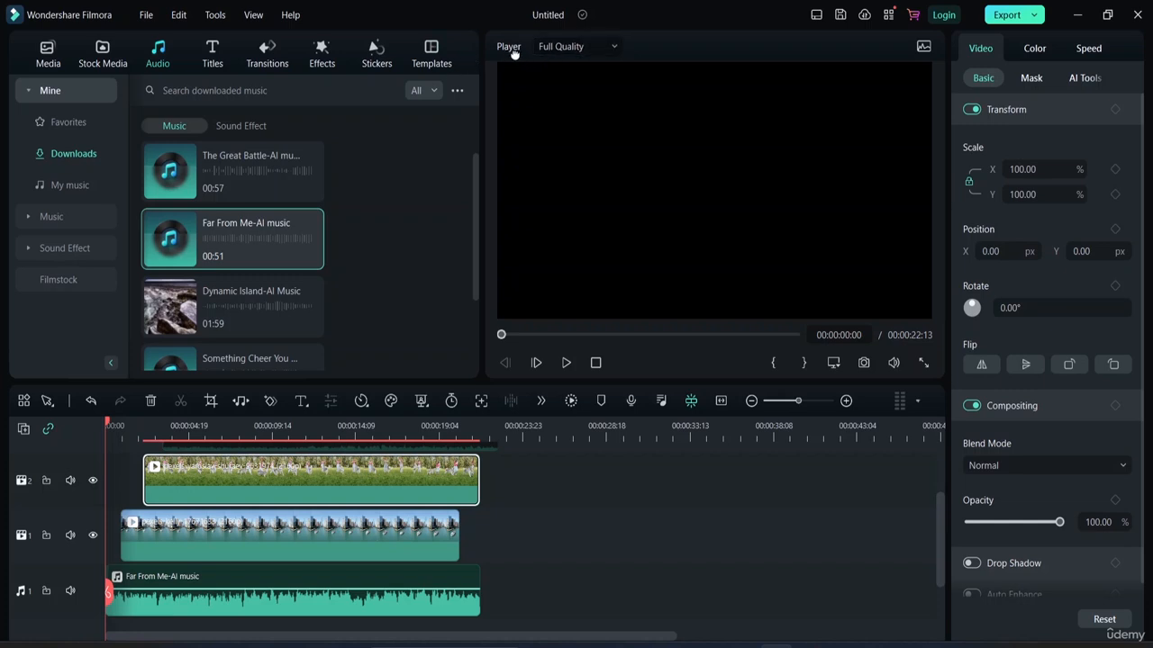
Set the preview quality to 1/2 and play the project from the start up to 00:00:04:16
left_click(608, 48)
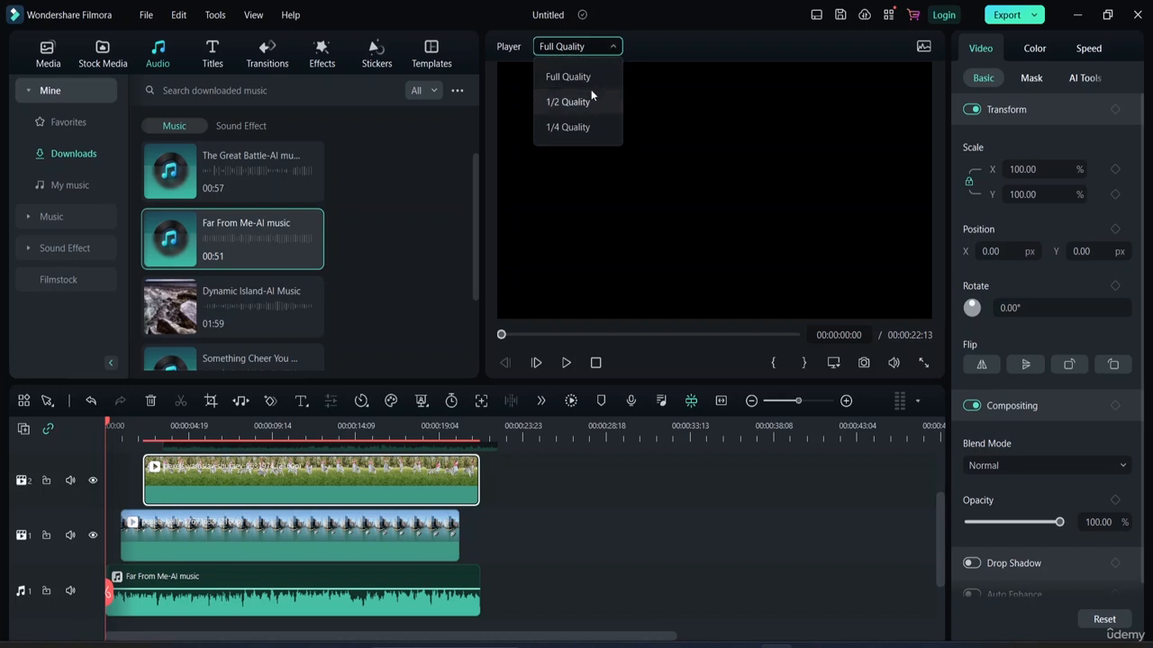
left_click(591, 102)
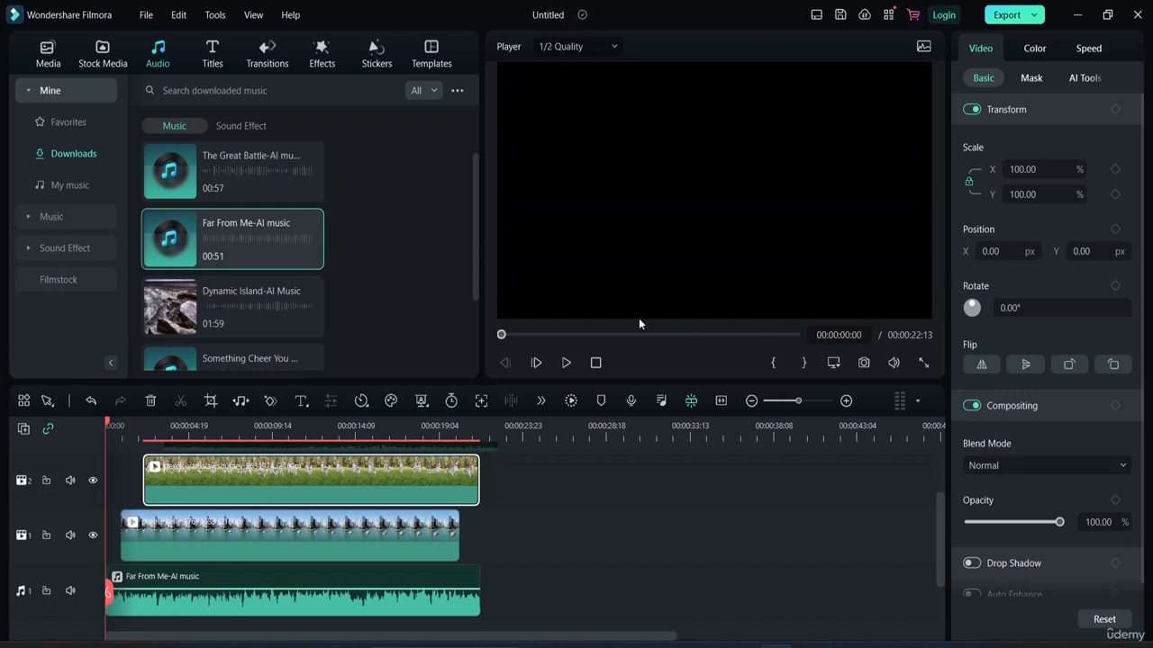
left_click(565, 362)
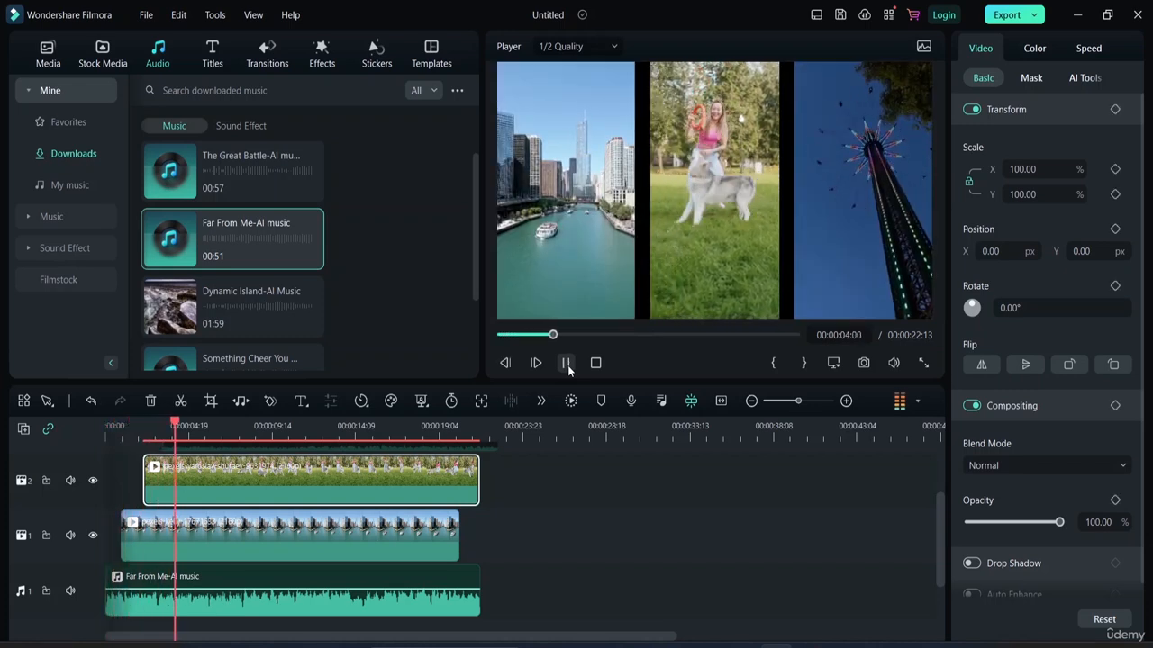
left_click(566, 364)
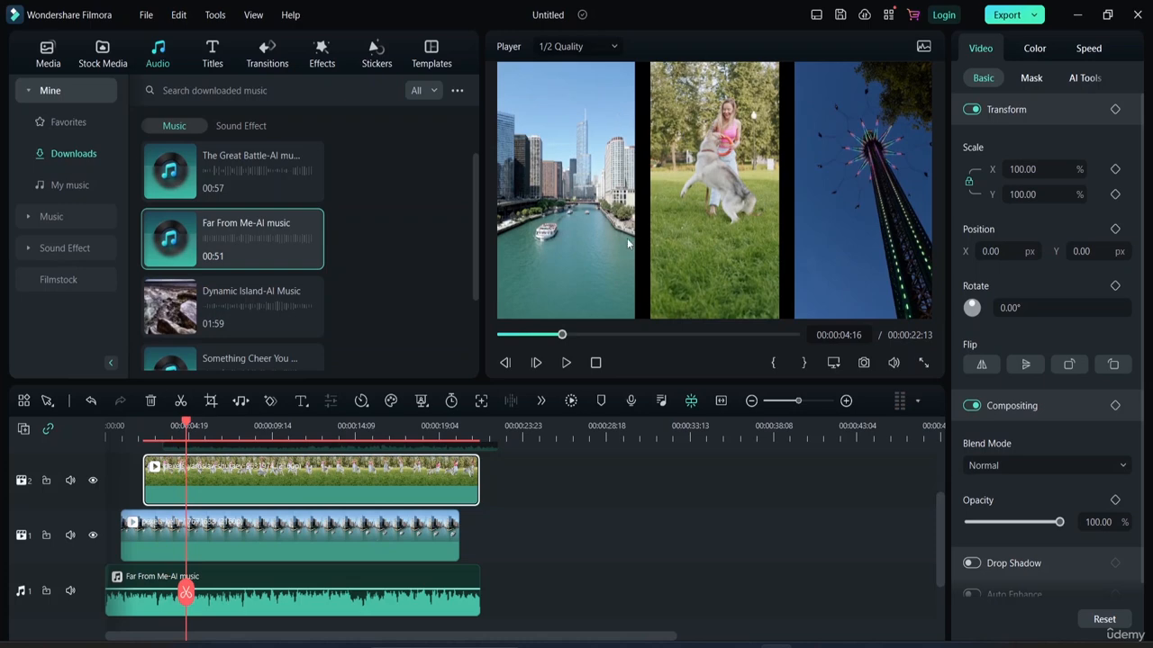
View the preview frame in full screen and return to the editor
left_click(924, 364)
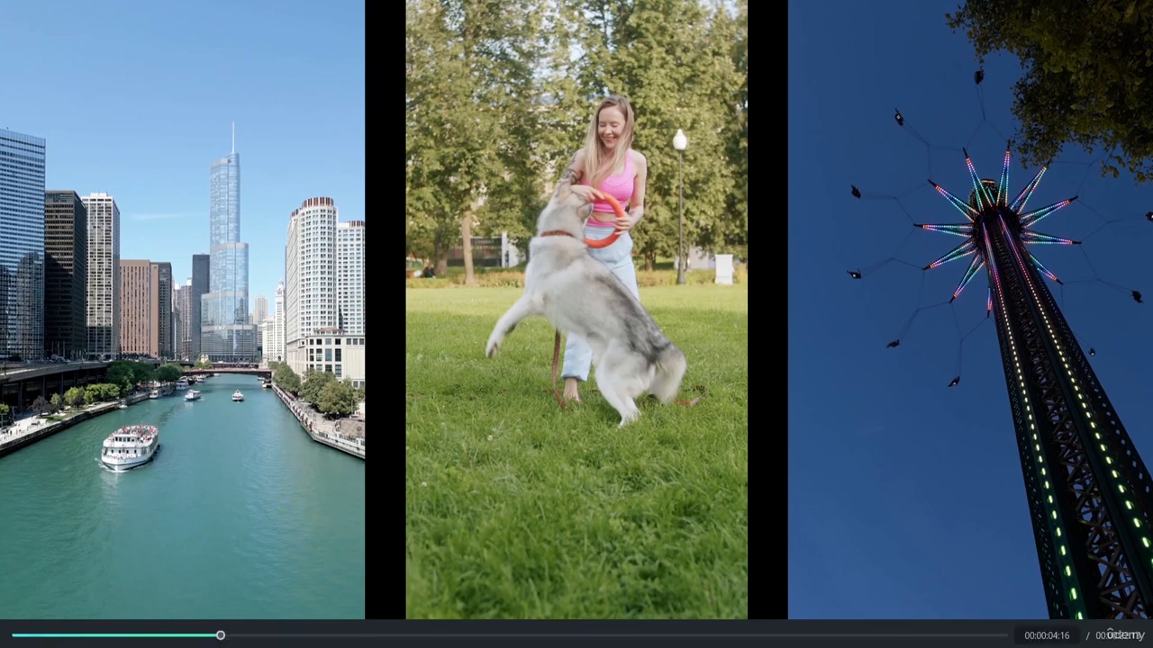
key("Escape")
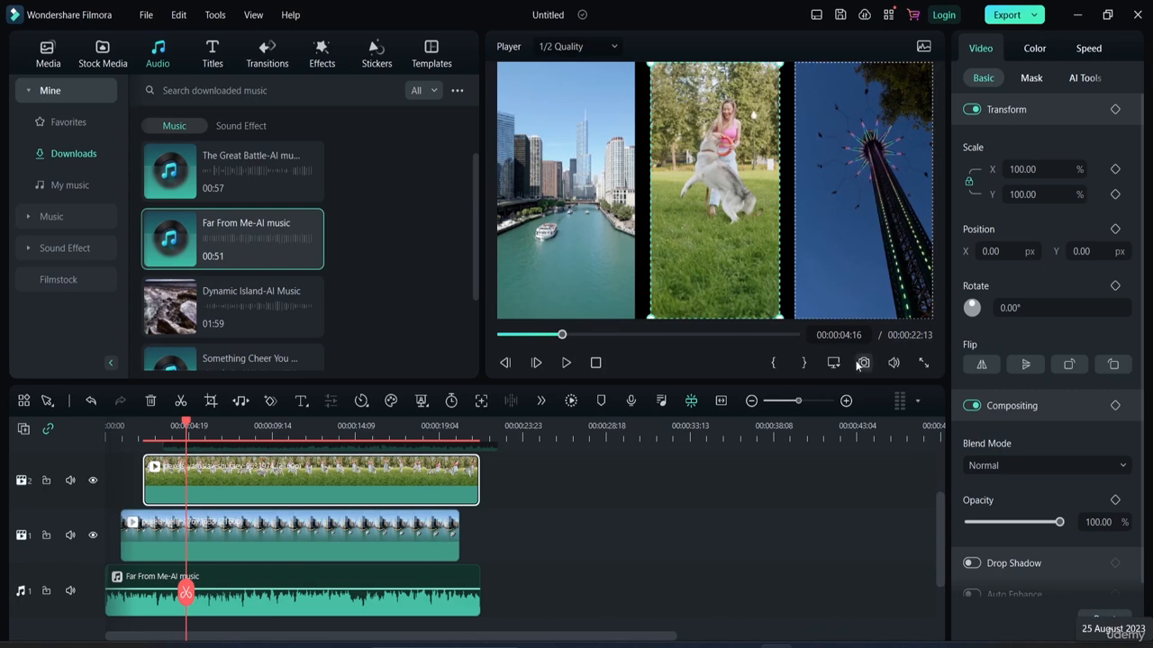
Lower the player volume to 32 and raise it to 63 while playing the project up to 00:00:15:06
mouse_move(892, 362)
left_click_drag(896, 276, 897, 304)
key("space")
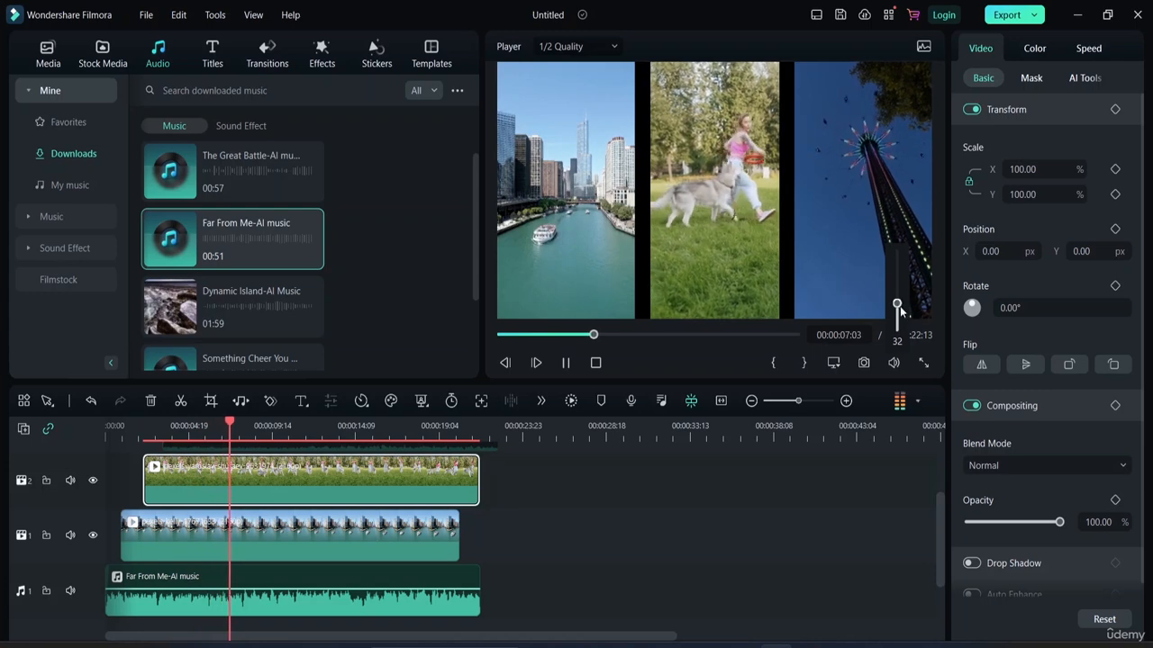
left_click_drag(896, 305, 897, 281)
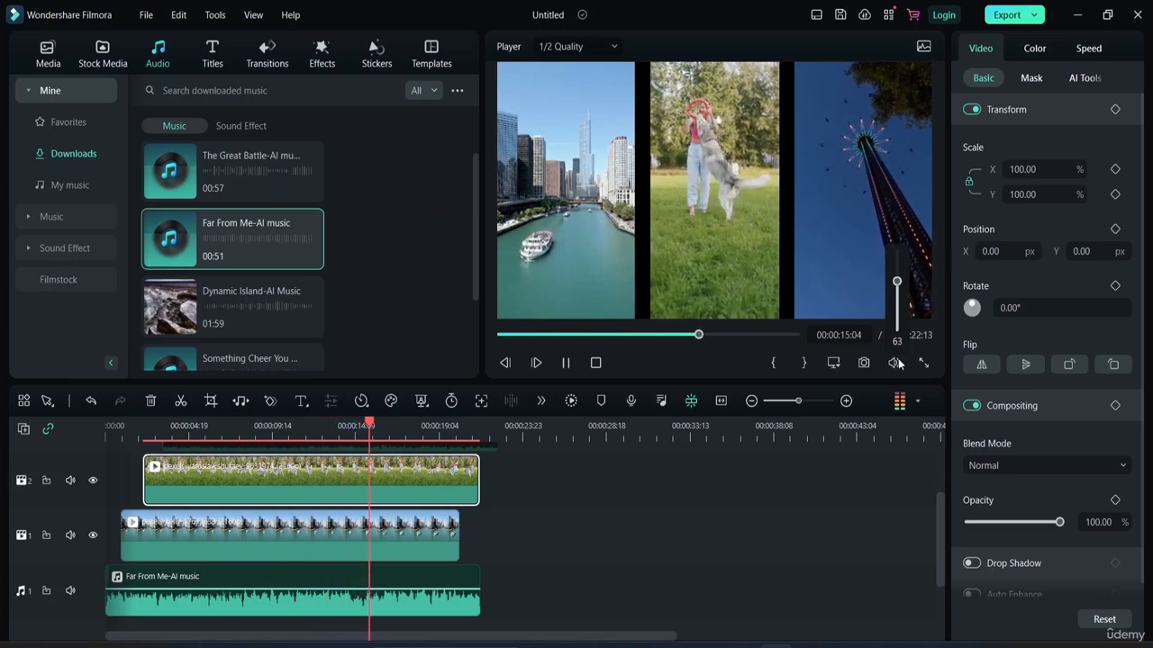
key("space")
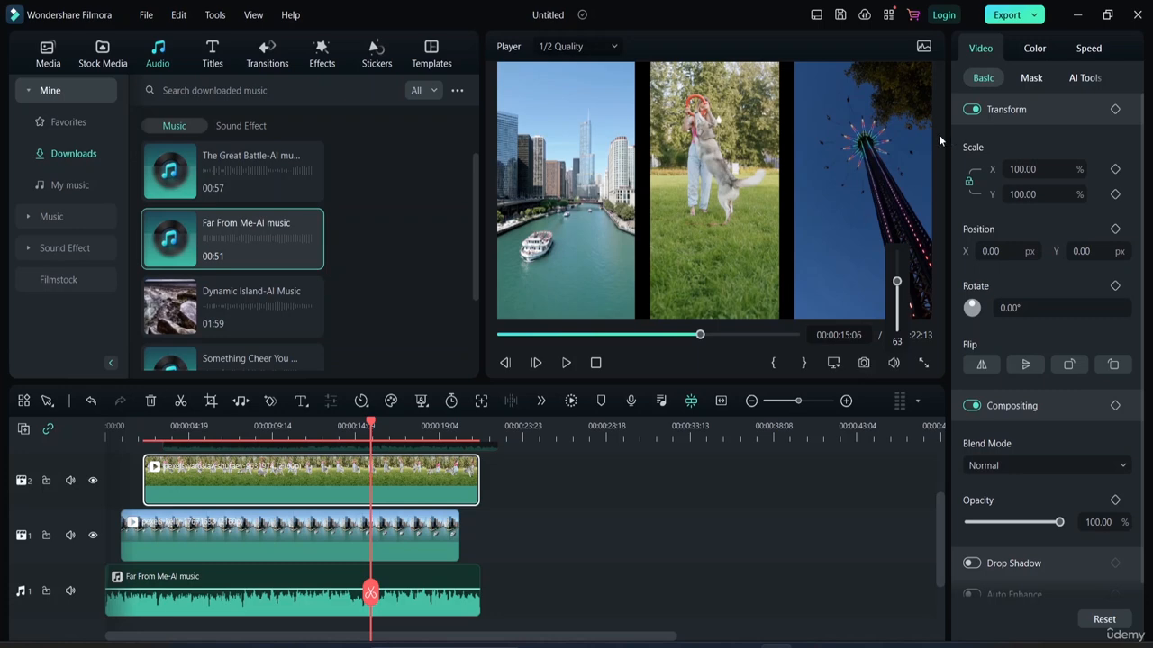
Play on to 00:00:16:15 and start a snapshot of that frame in JPG format
left_click(564, 362)
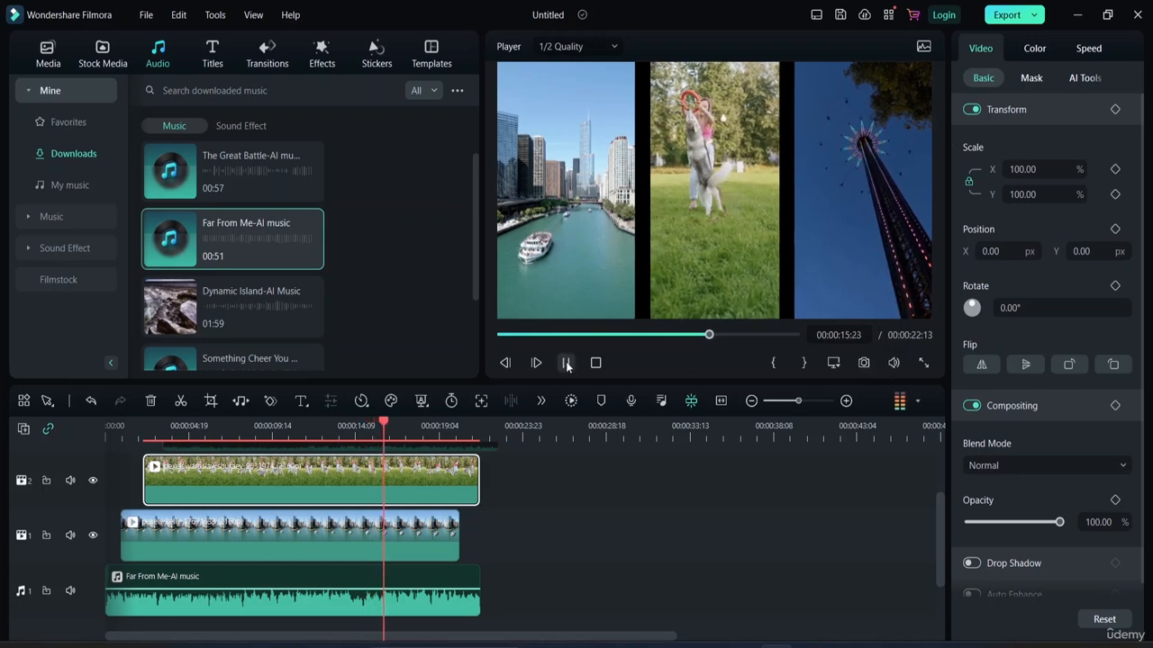
left_click(566, 362)
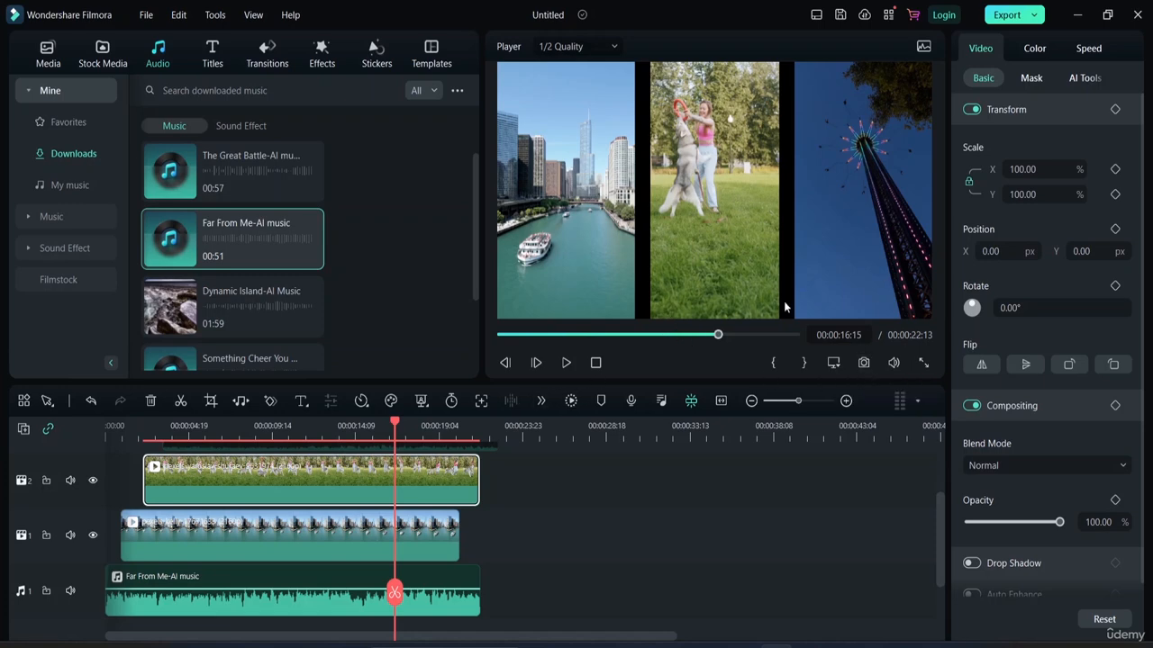
left_click(866, 365)
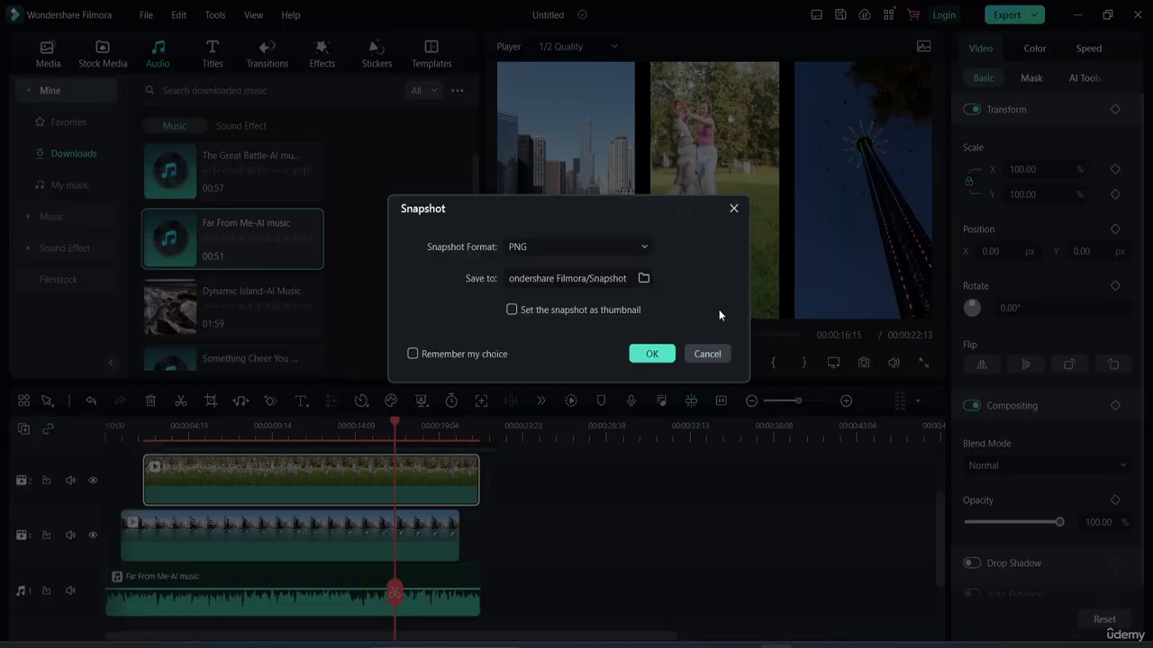
left_click(581, 252)
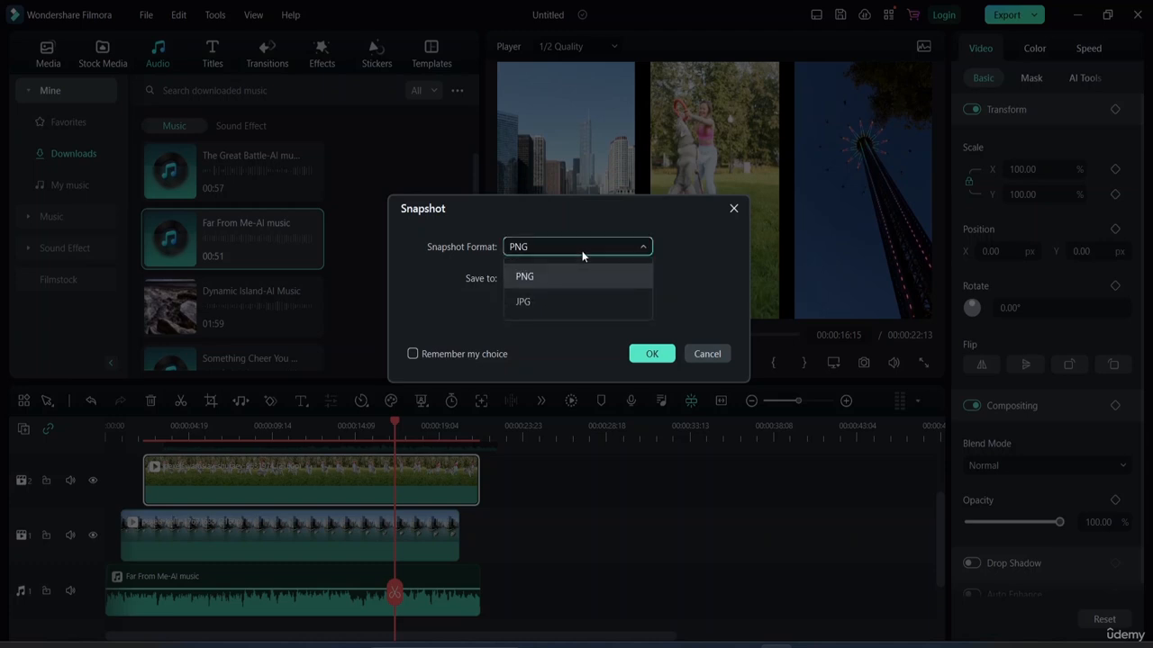
left_click(573, 298)
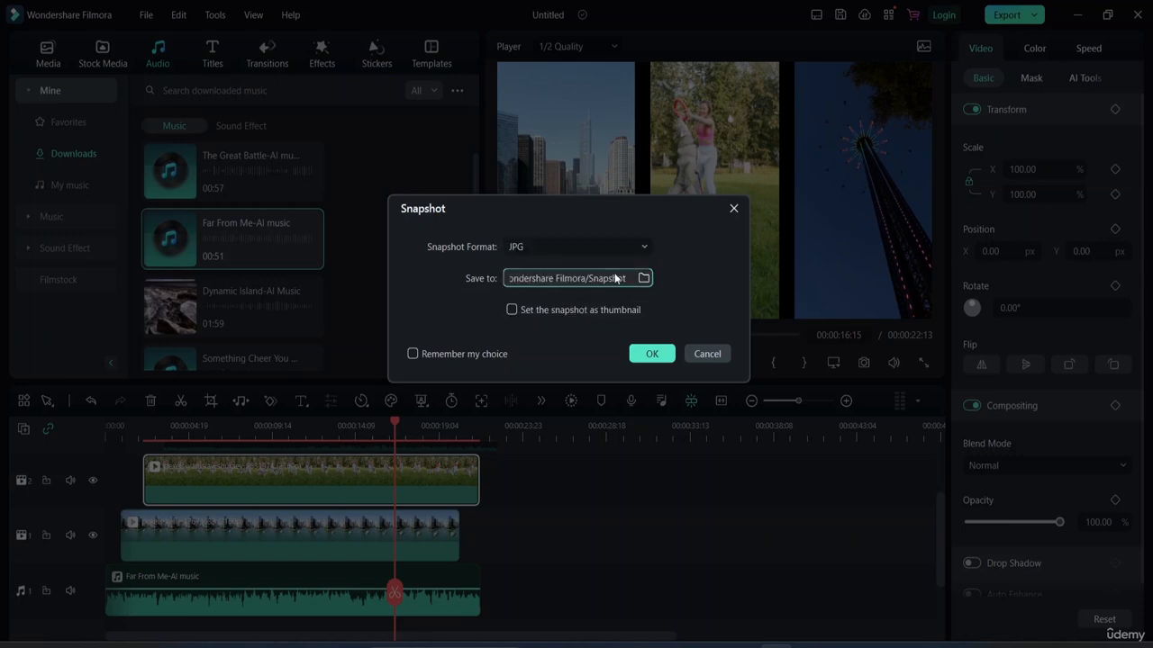
Save the snapshot to the Downloads folder and set it as the project thumbnail
left_click(644, 279)
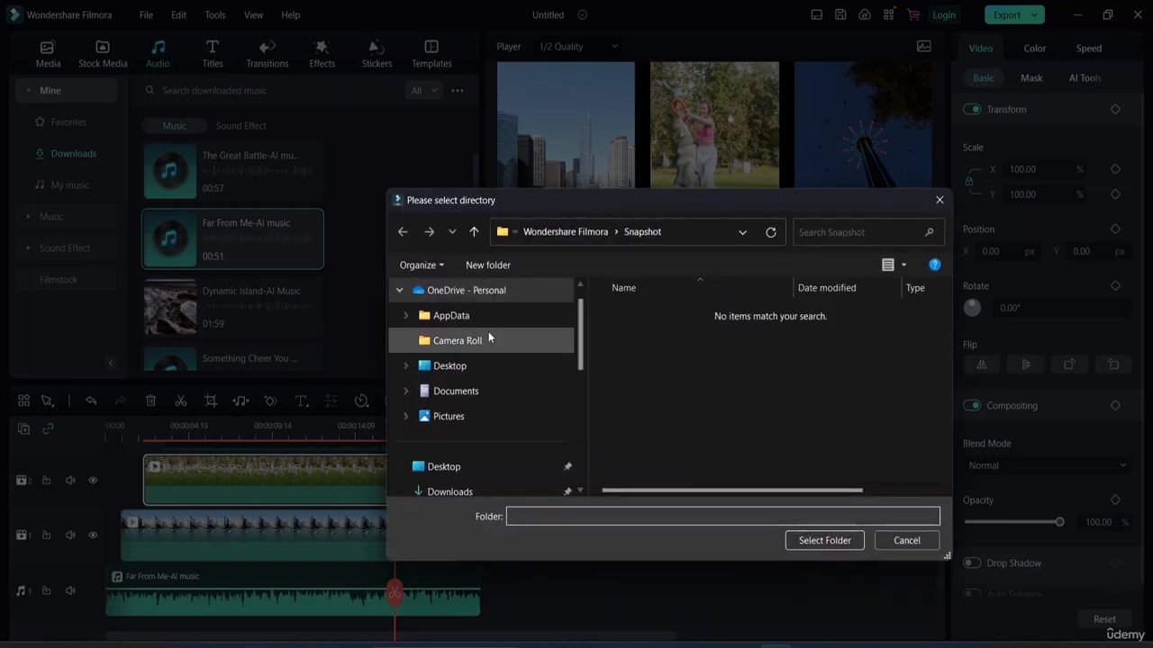
scroll(488, 331, "down", 1)
left_click(477, 421)
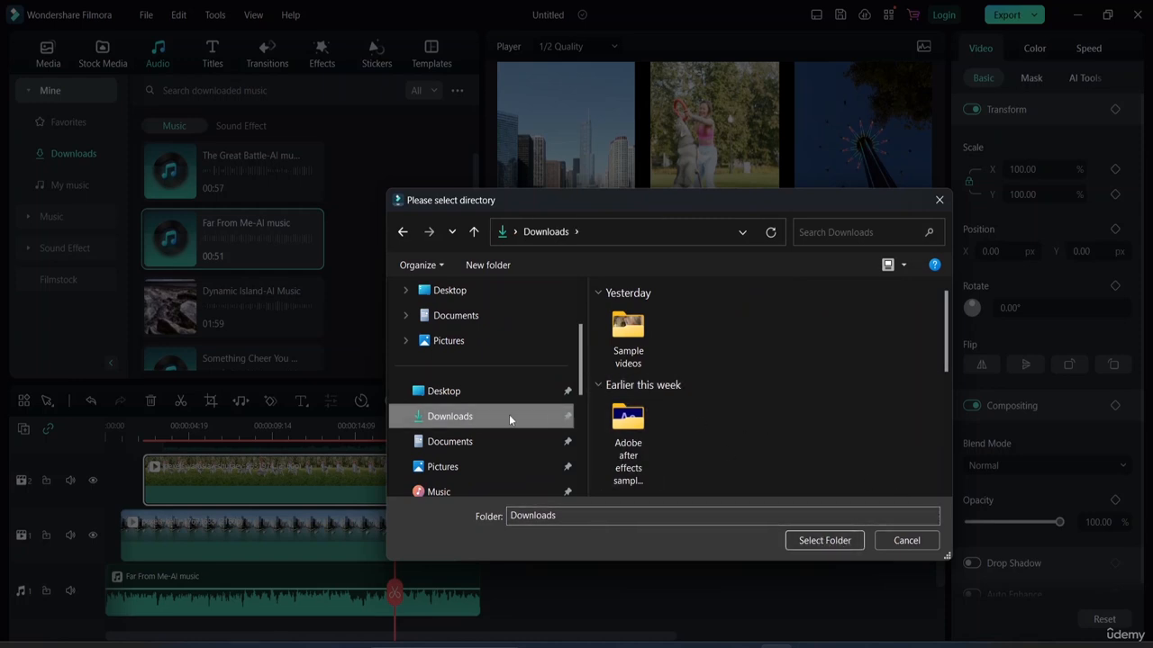
left_click(826, 542)
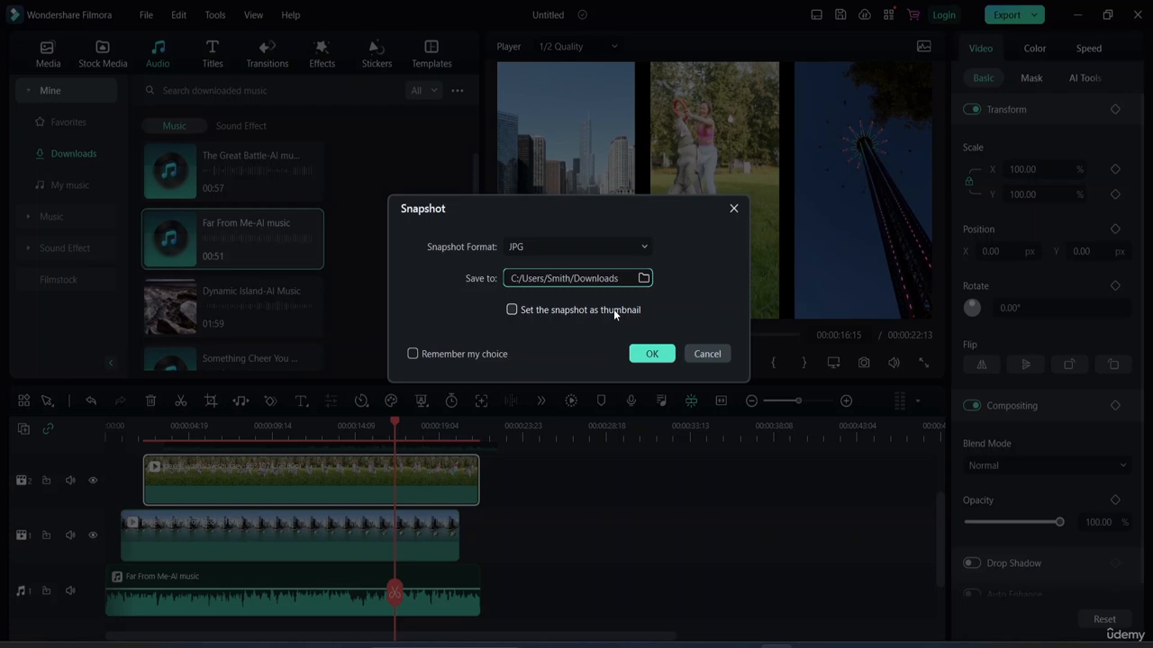
left_click(511, 310)
left_click(652, 354)
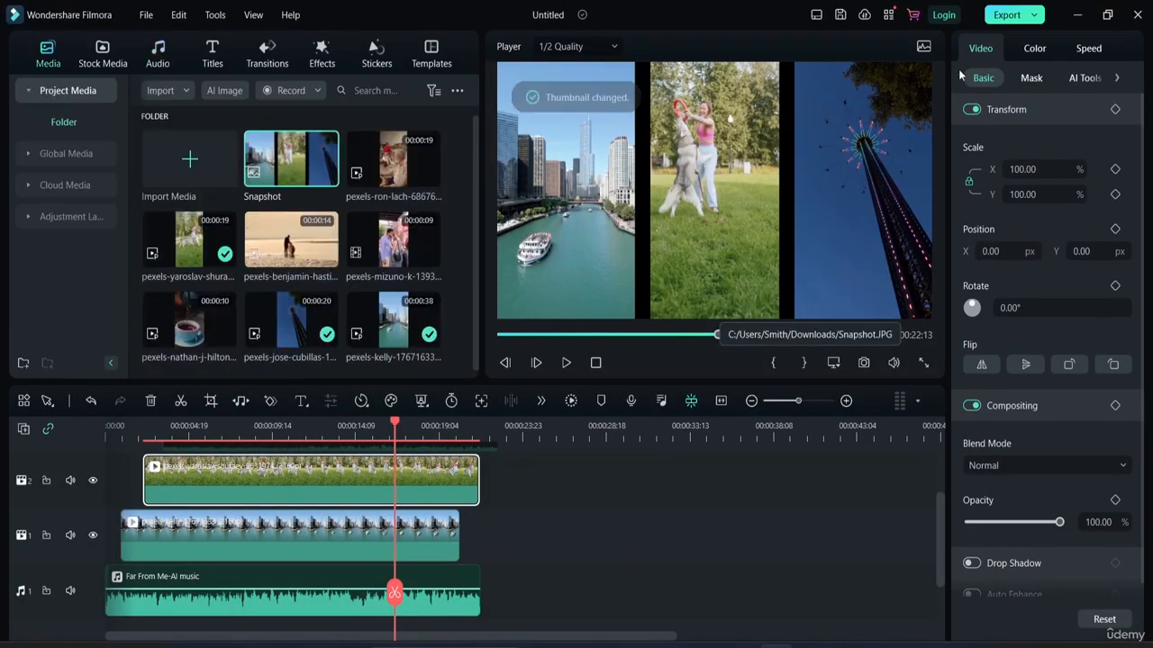
Review the project info and its thumbnail editor, including browsing for a local image, and close it without changing the thumbnail
left_click(619, 537)
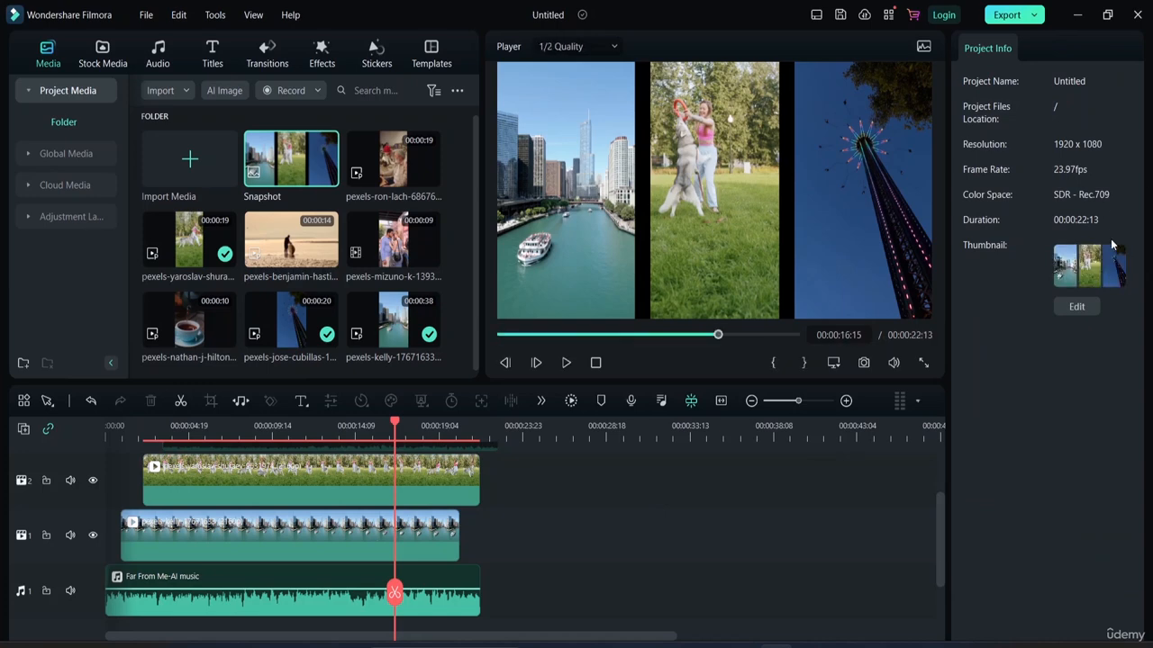
mouse_move(1108, 270)
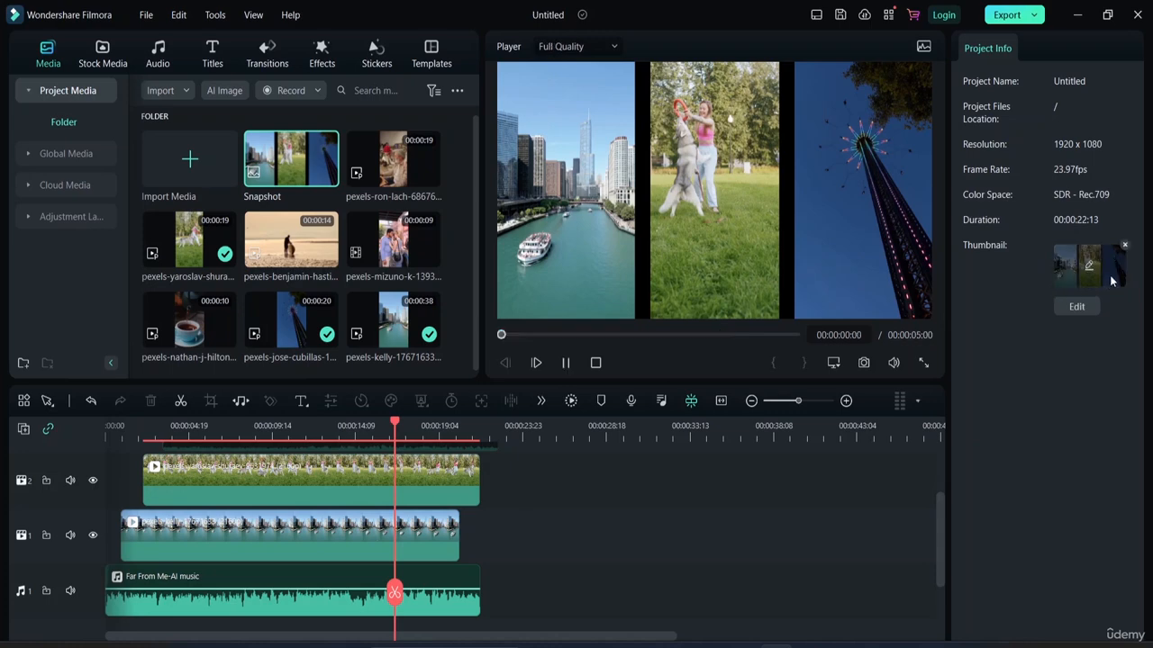
left_click(1080, 305)
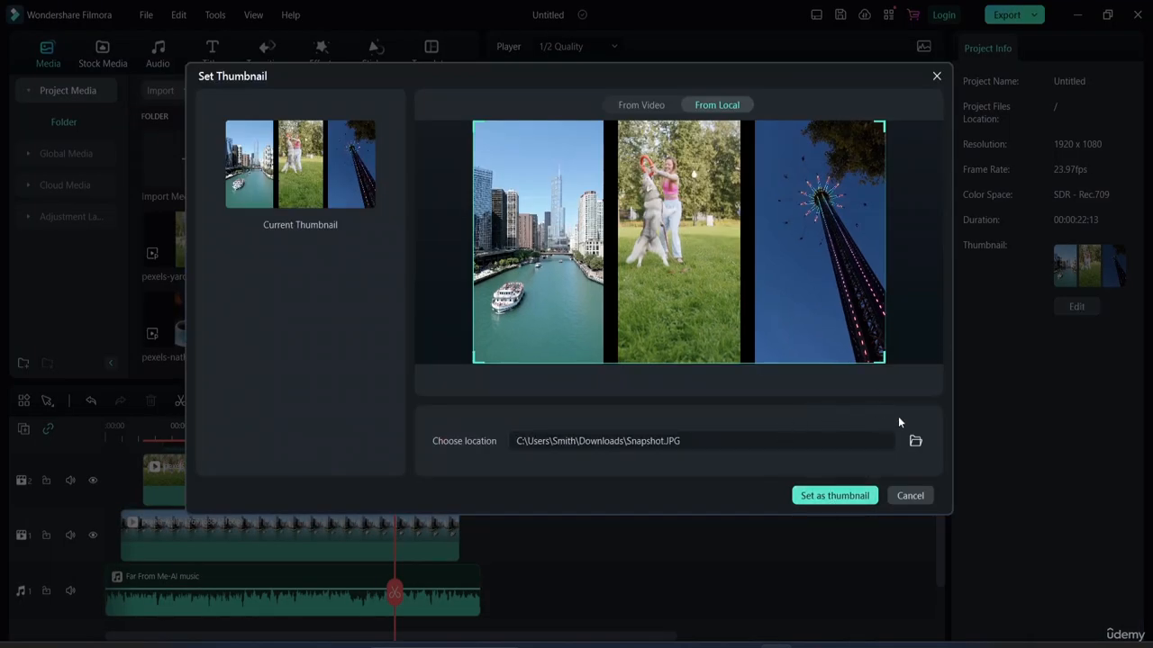
left_click(916, 441)
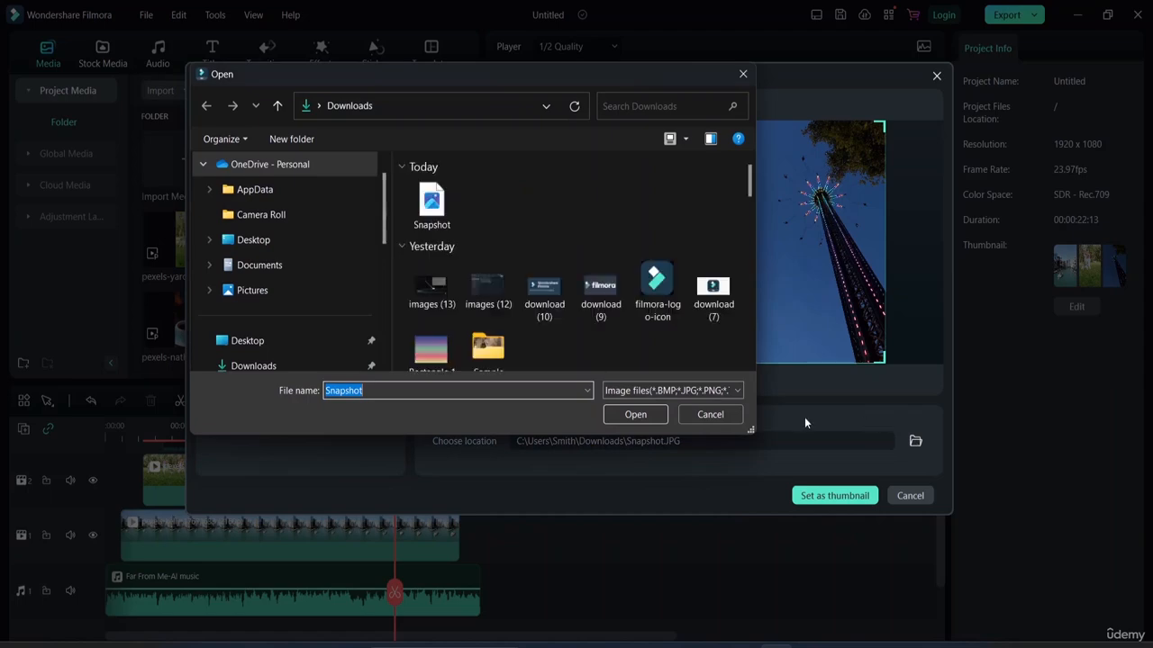
left_click(743, 74)
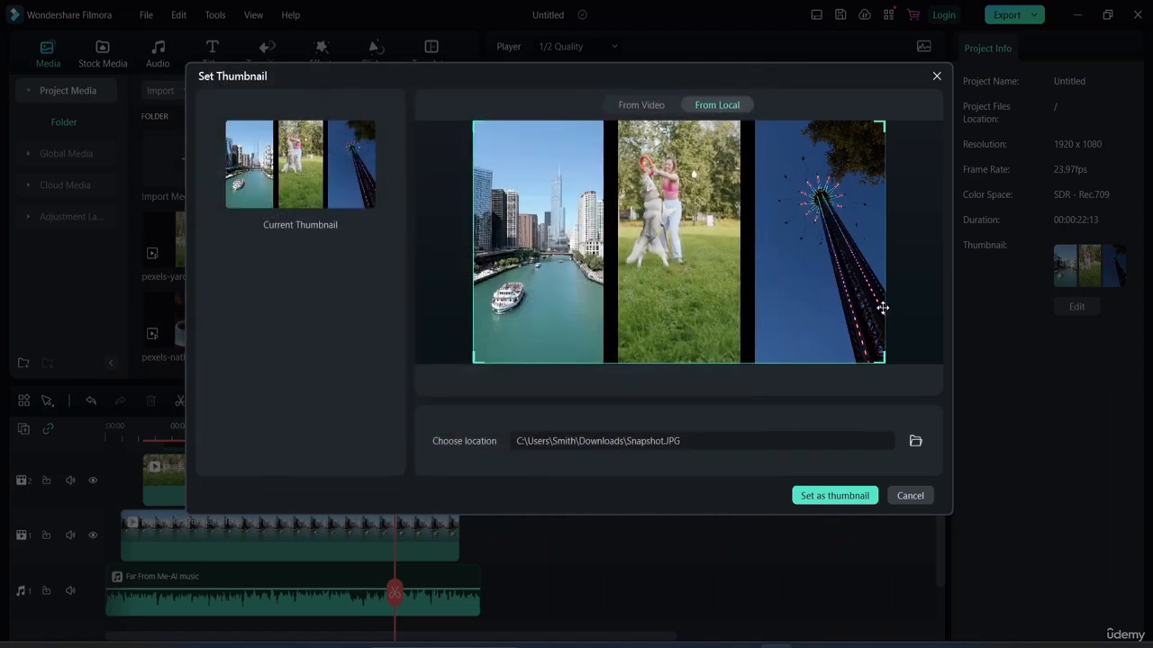
left_click(937, 76)
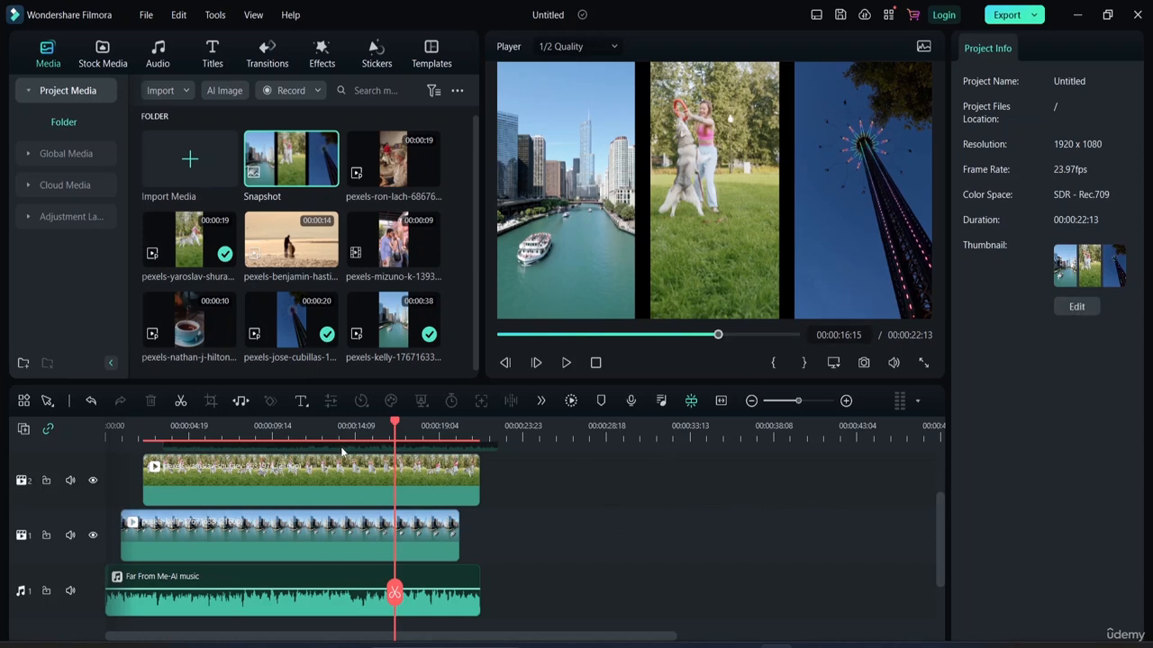
Preview the frame at 10% and 200% player zoom, and return the zoom level to Fit
left_click(834, 364)
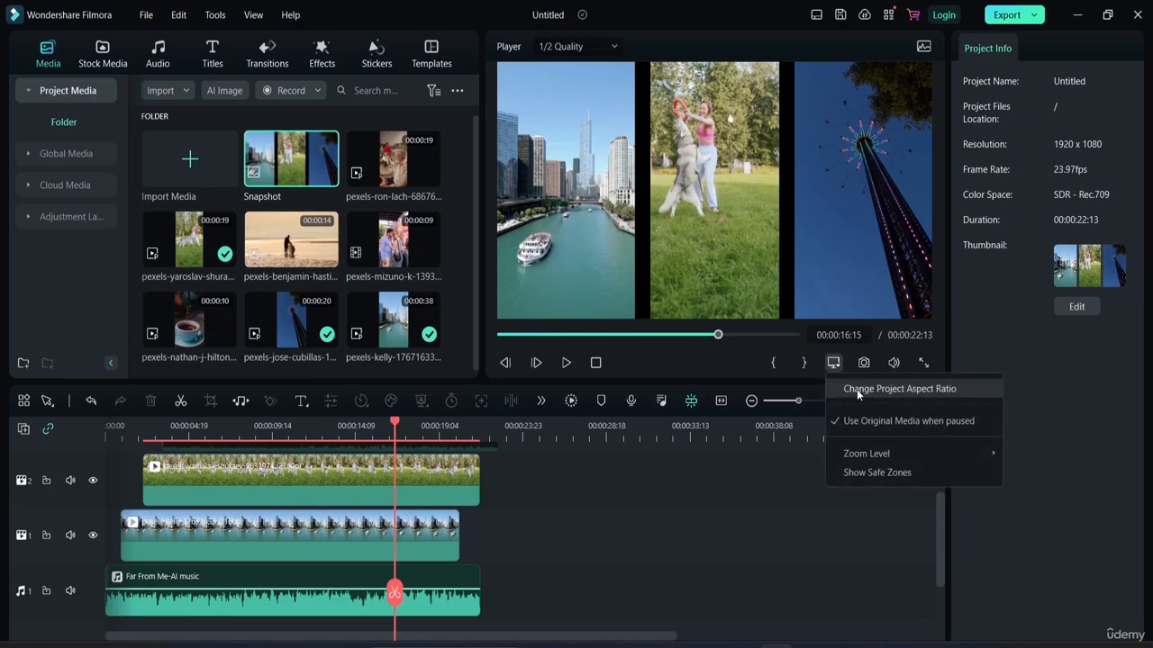
mouse_move(881, 452)
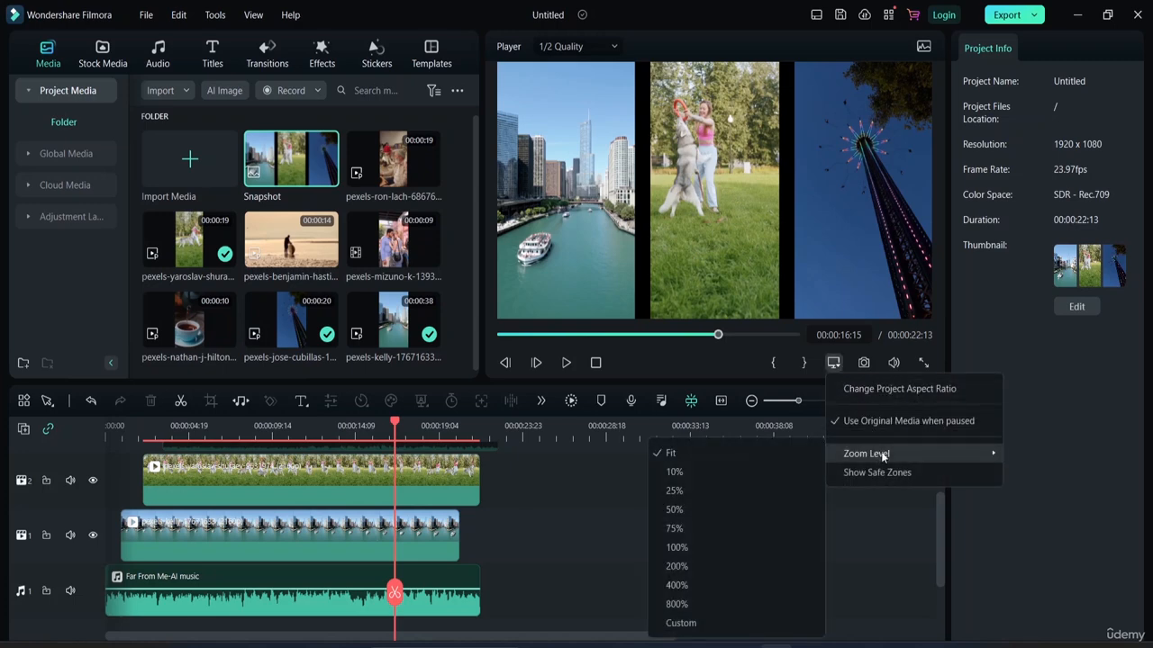
left_click(719, 470)
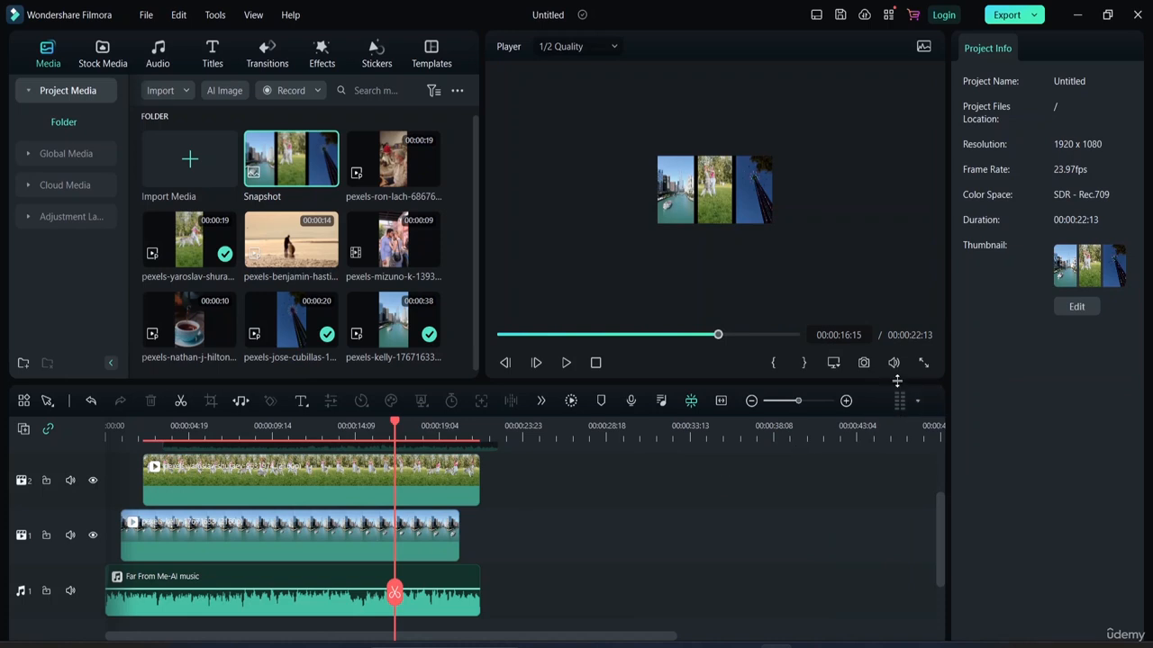
left_click(833, 362)
mouse_move(866, 457)
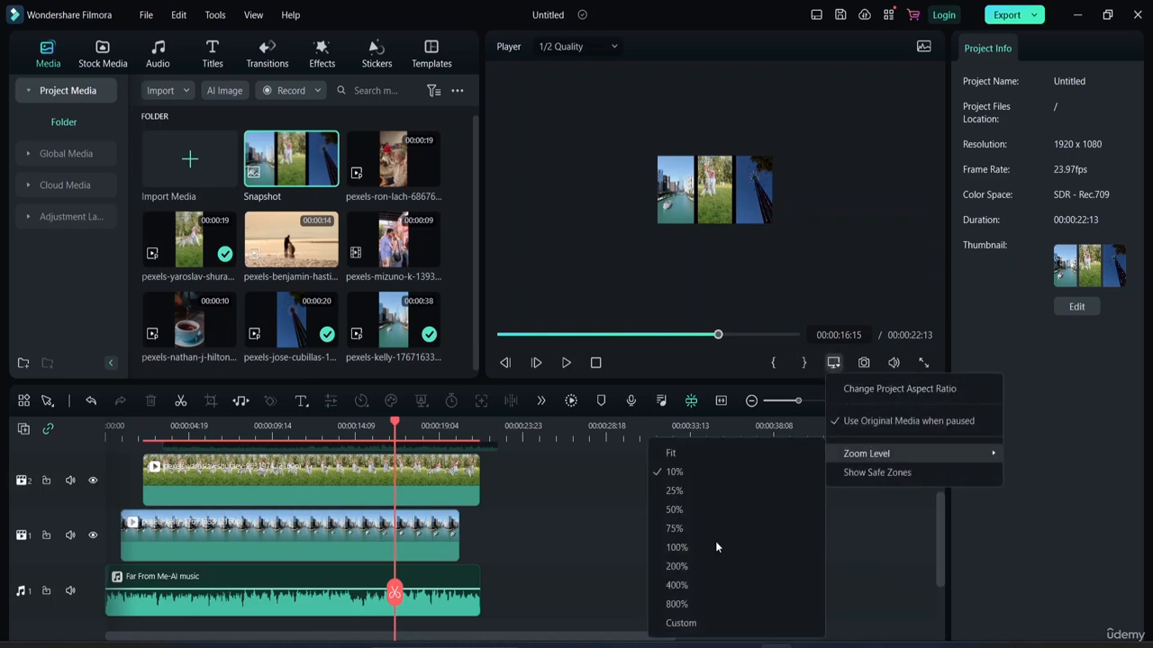
left_click(708, 565)
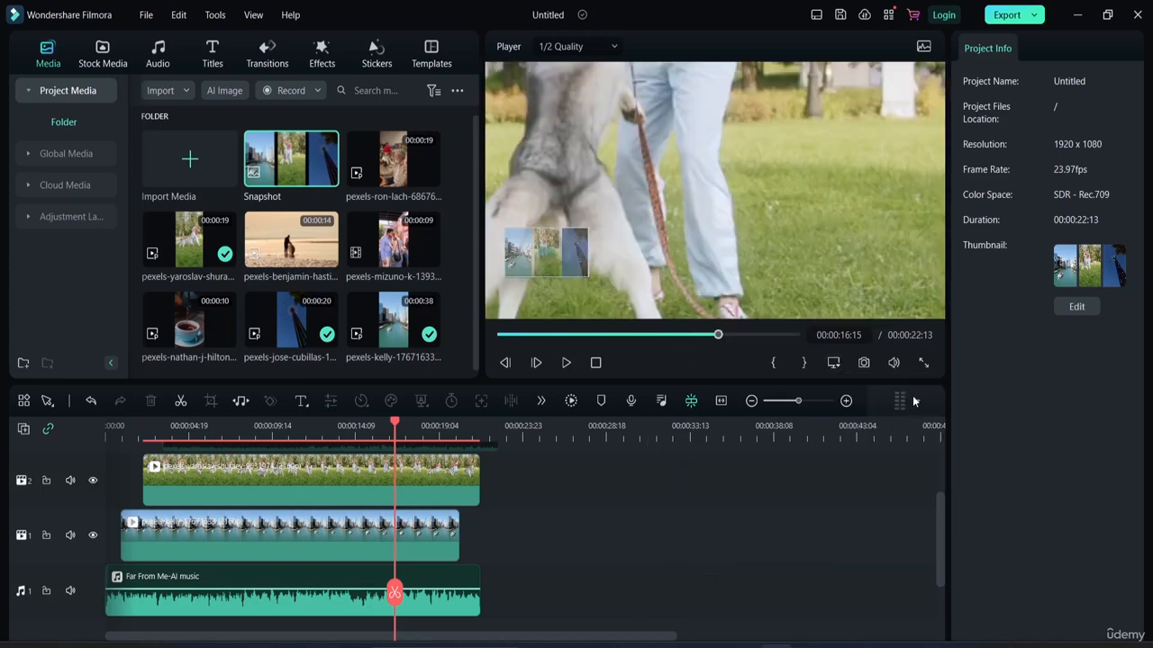
left_click(830, 365)
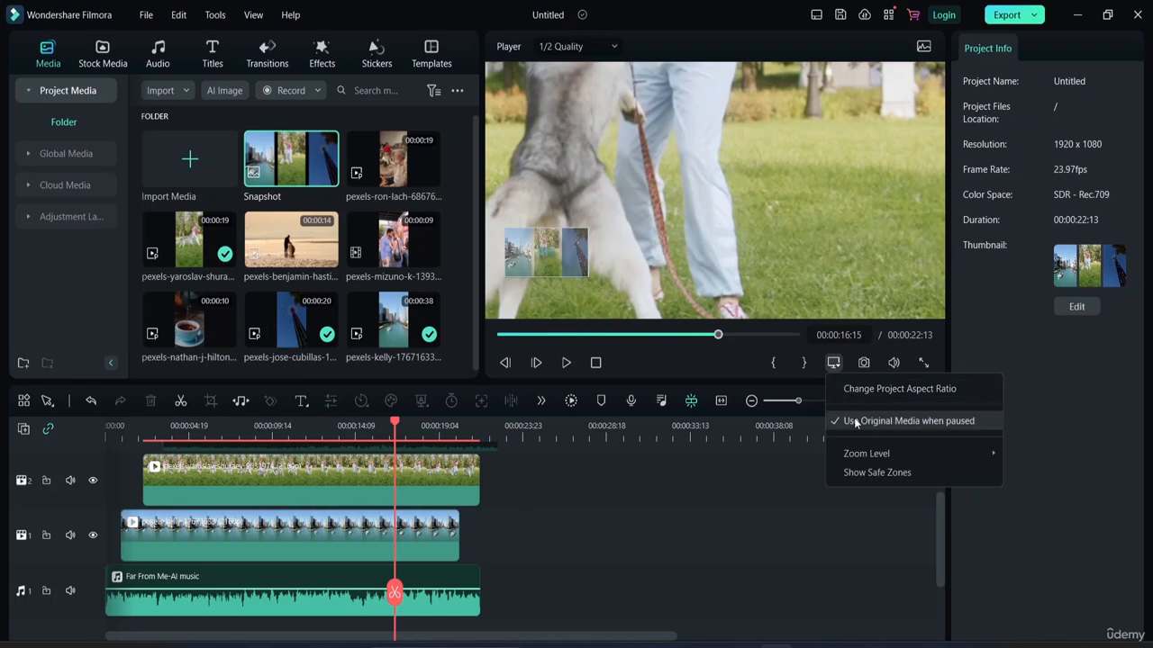
mouse_move(861, 454)
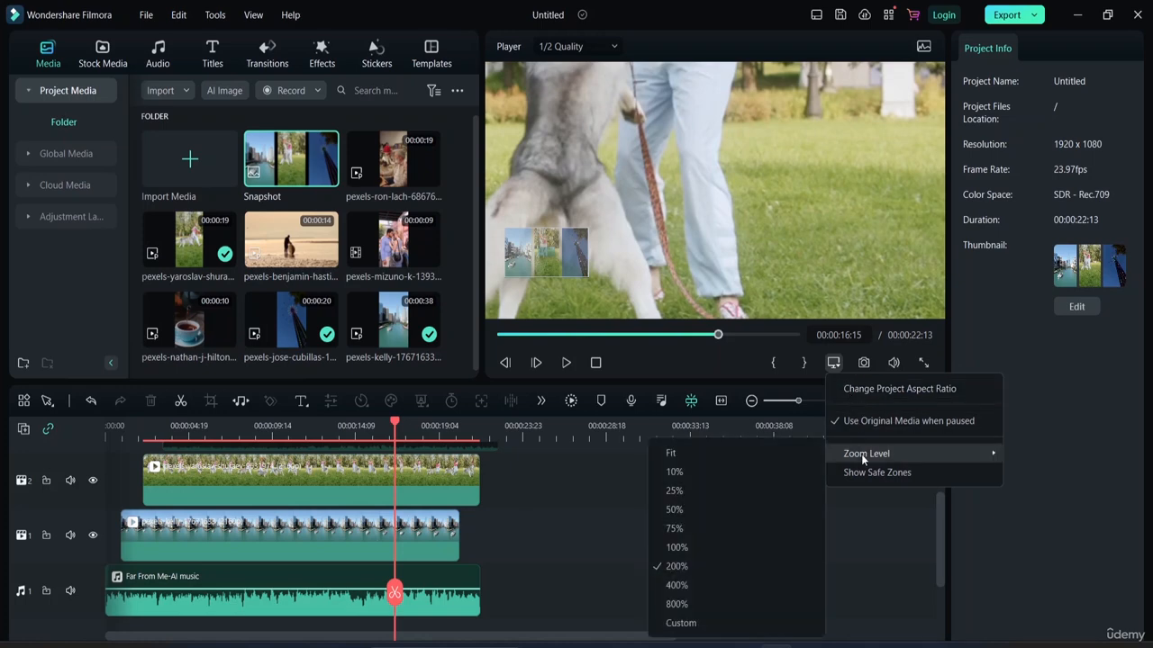
left_click(726, 455)
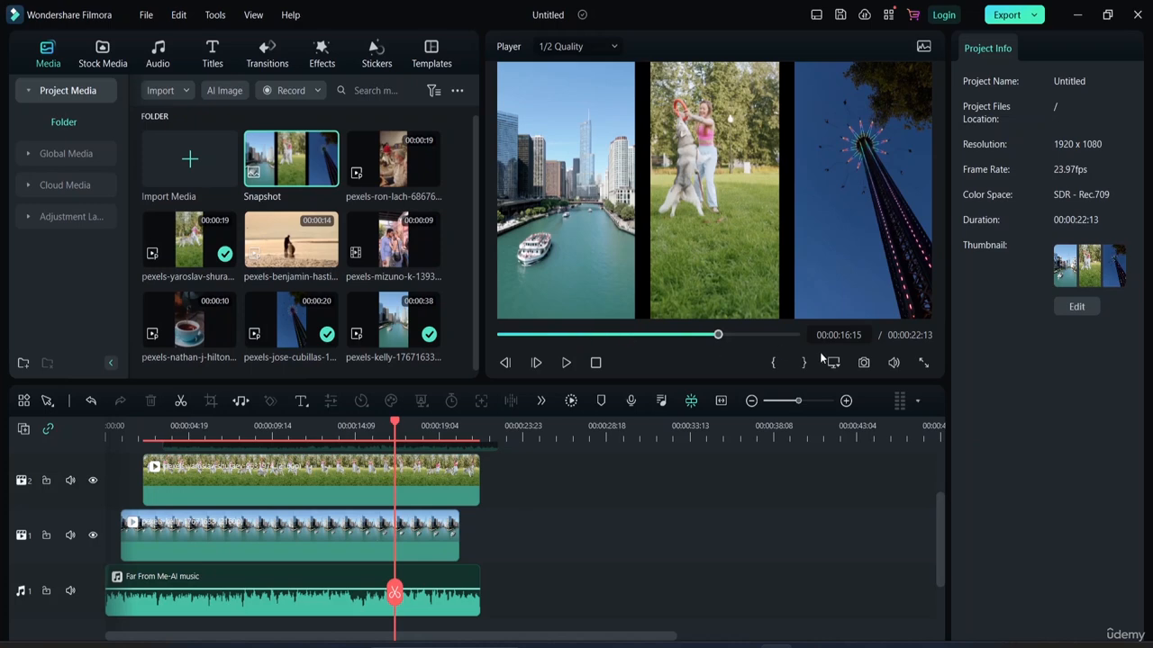
Play the project to 00:00:17:08 and step forward frame by frame to 00:00:18:16
left_click(566, 363)
left_click(566, 363)
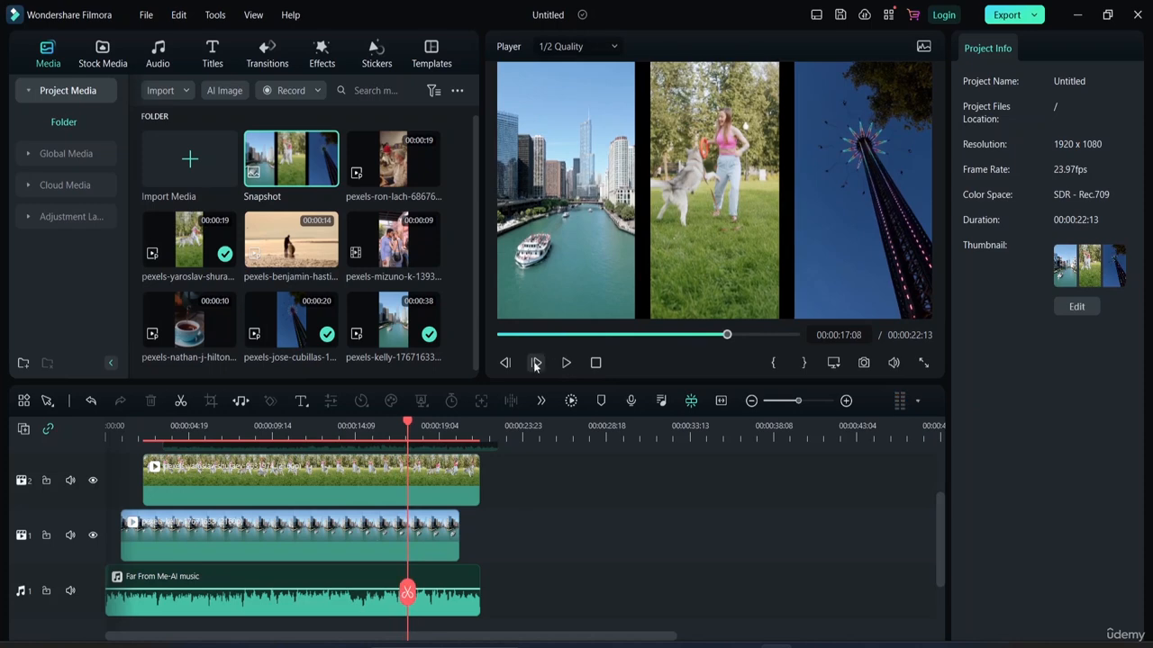
left_click(536, 363)
left_click(535, 363)
left_click(536, 363)
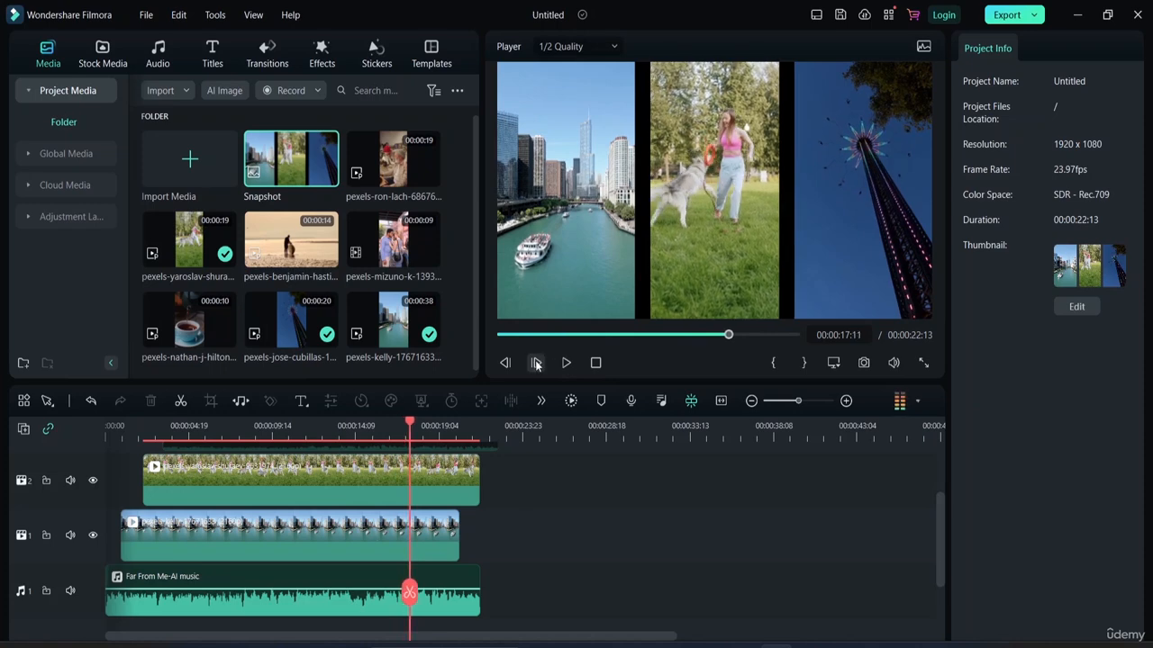
left_click(536, 363)
left_click(535, 363)
left_click(535, 363)
left_click(536, 363)
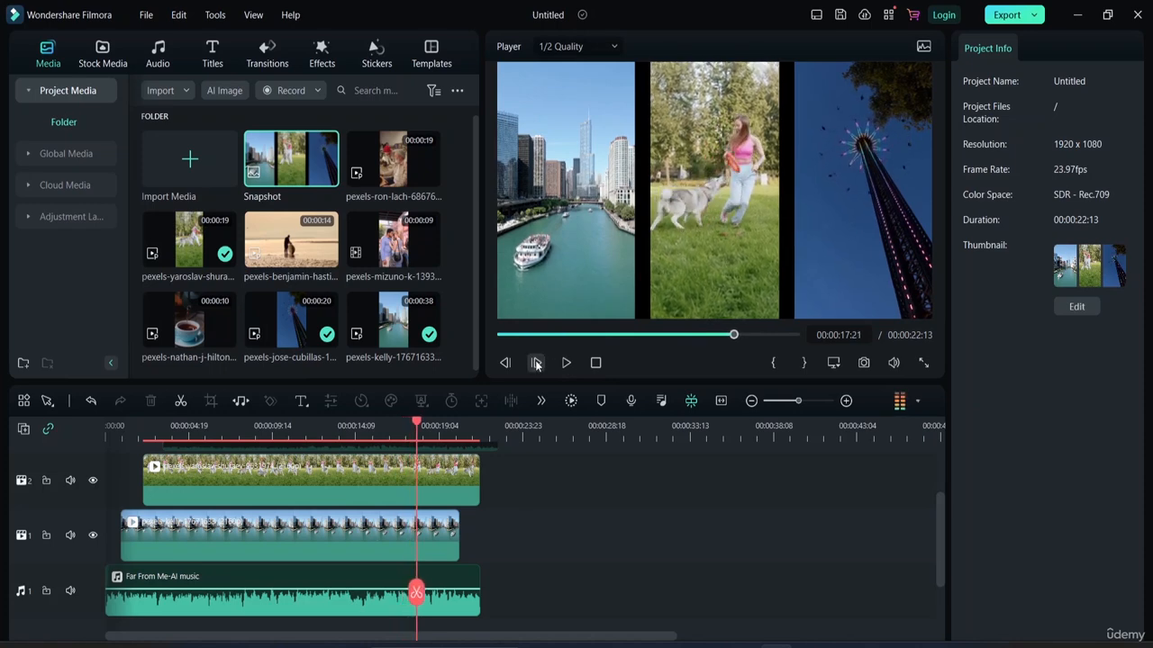
left_click(536, 363)
left_click(536, 363)
left_click(536, 363)
left_click(536, 363)
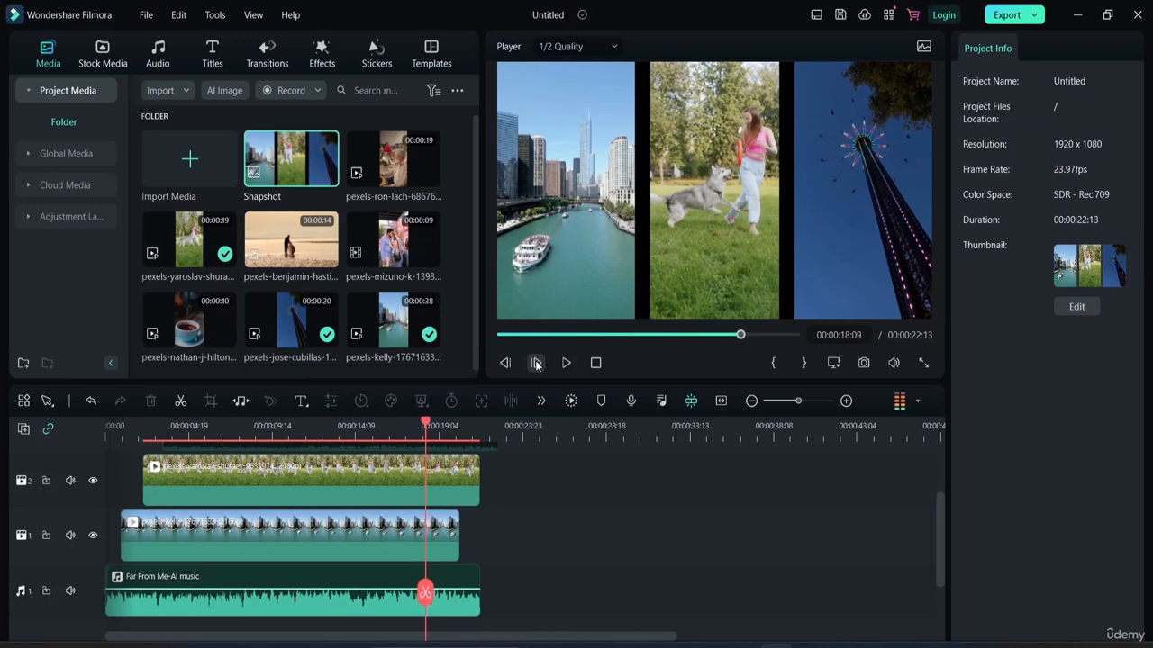
left_click(536, 363)
left_click(536, 363)
left_click(535, 363)
left_click(536, 363)
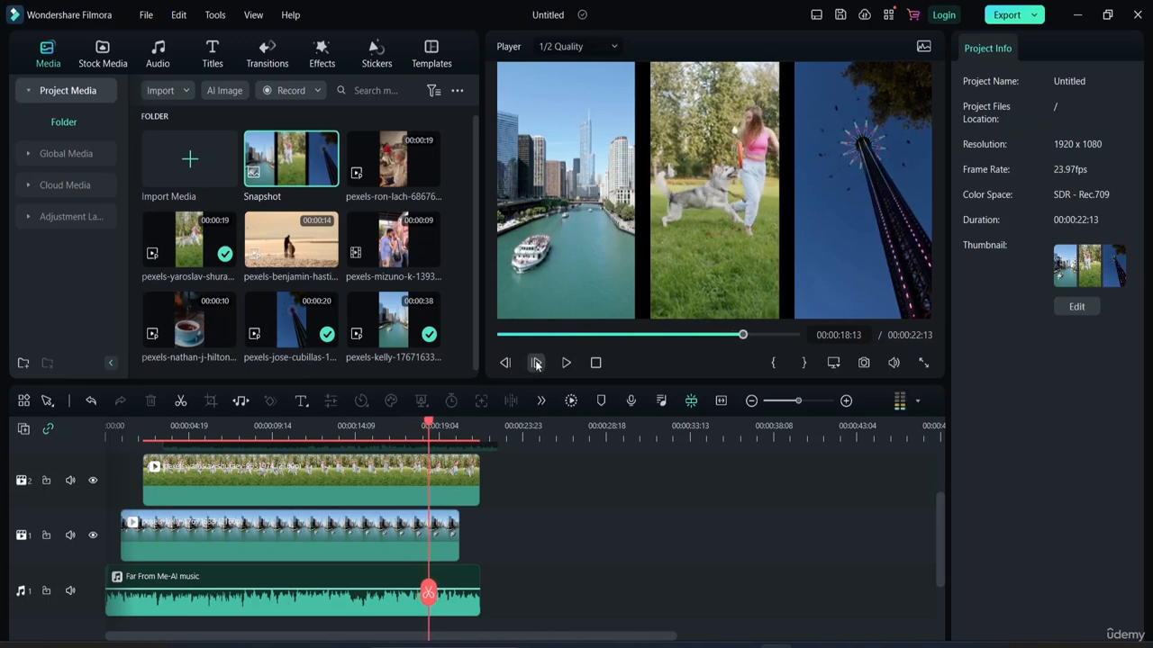
left_click(536, 363)
left_click(536, 363)
left_click(536, 363)
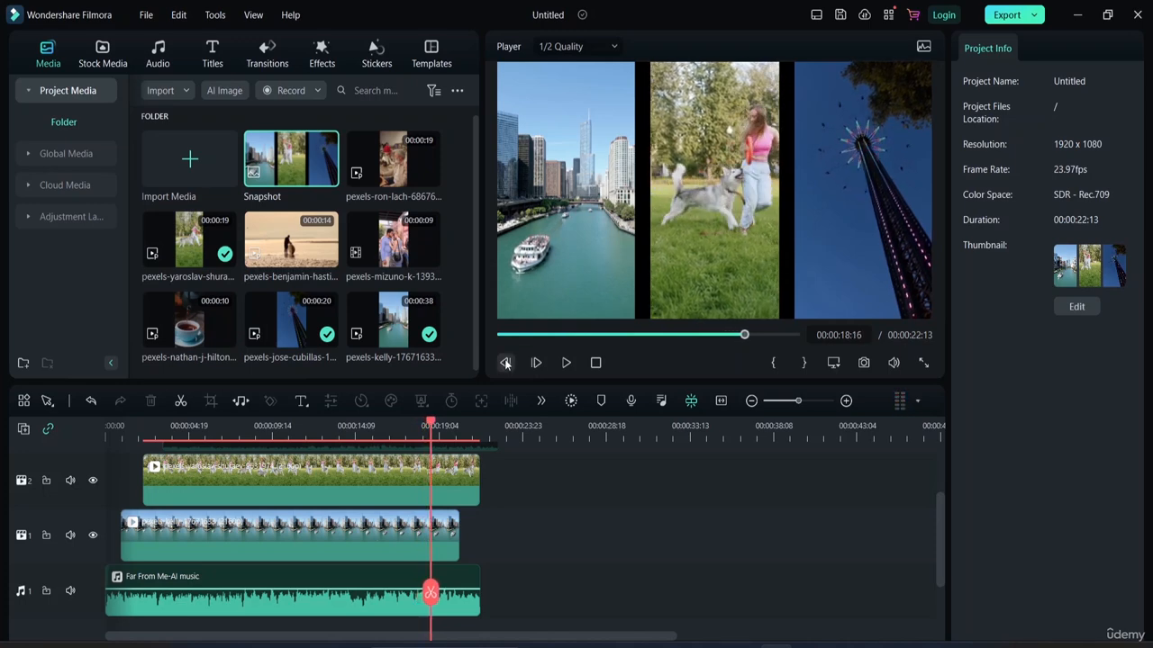
Step backward frame by frame from 00:00:18:16 to before 00:00:18:05
left_click(506, 362)
left_click(506, 363)
left_click(505, 363)
left_click(505, 363)
left_click(505, 363)
left_click(505, 363)
left_click(505, 363)
left_click(505, 363)
left_click(506, 363)
left_click(505, 363)
left_click(506, 362)
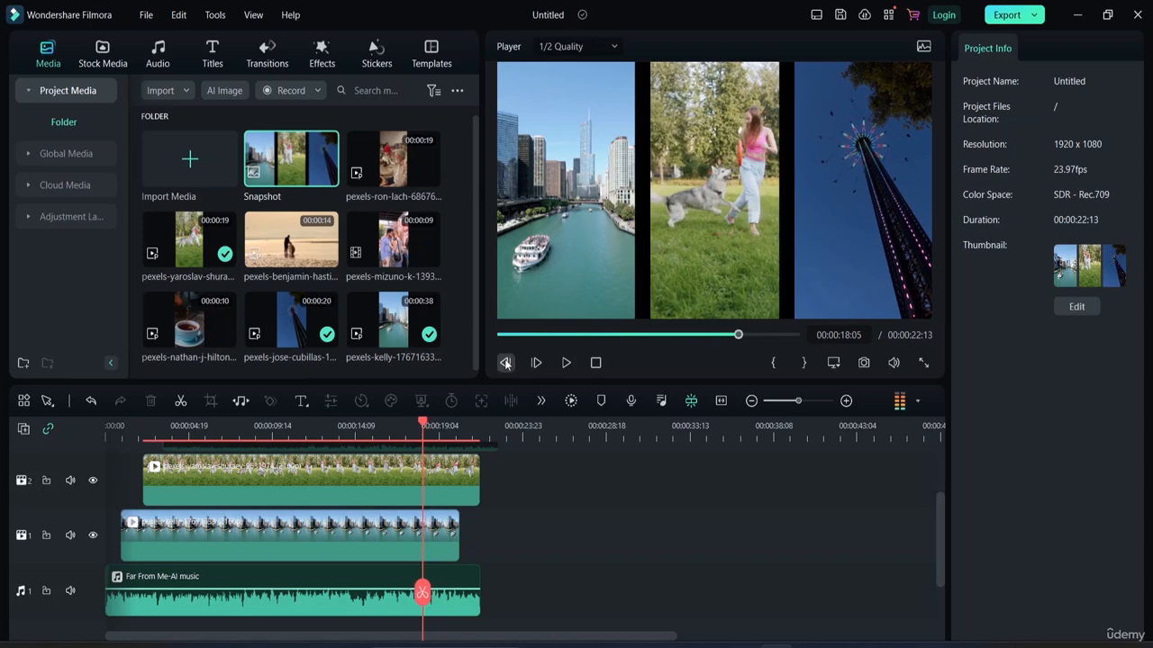
left_click(505, 362)
left_click(505, 363)
left_click(505, 363)
left_click(505, 363)
left_click(505, 363)
Return the playhead to the start, play the project from there, and stop playback back at 00:00:00:00
left_click(595, 362)
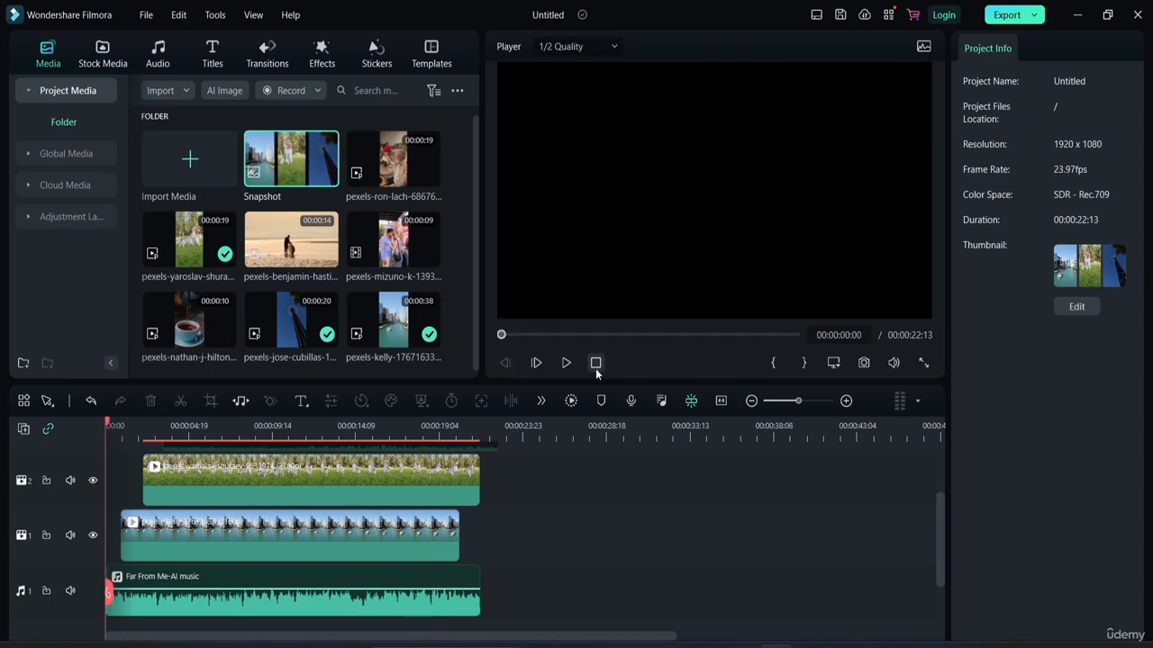
left_click(567, 363)
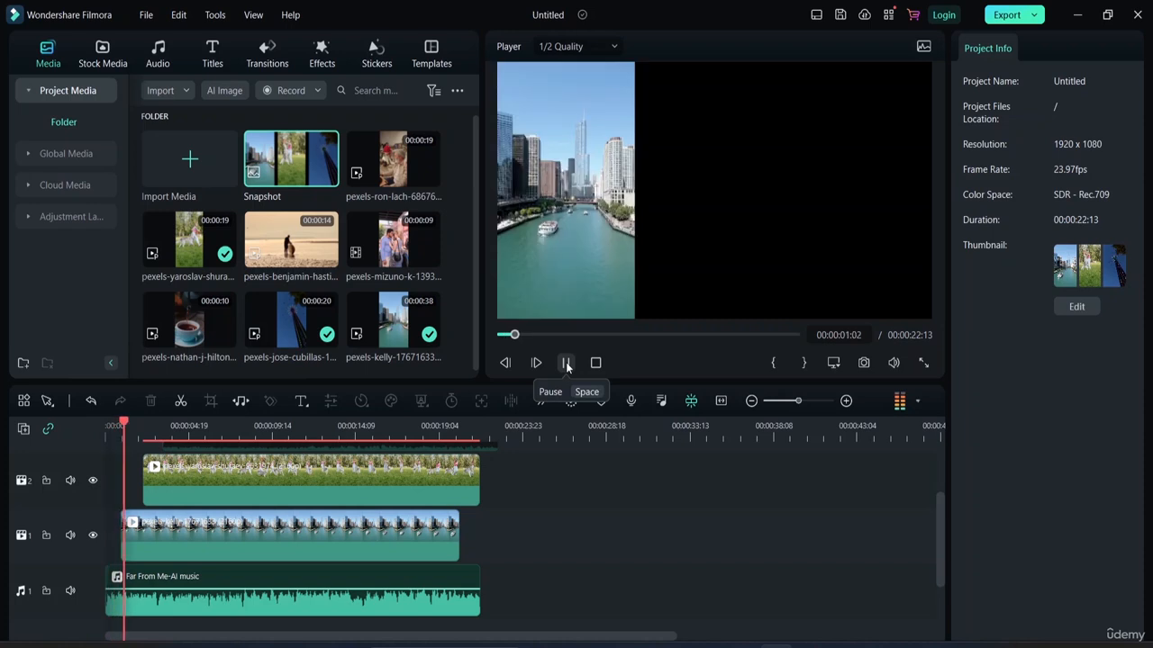
left_click(596, 363)
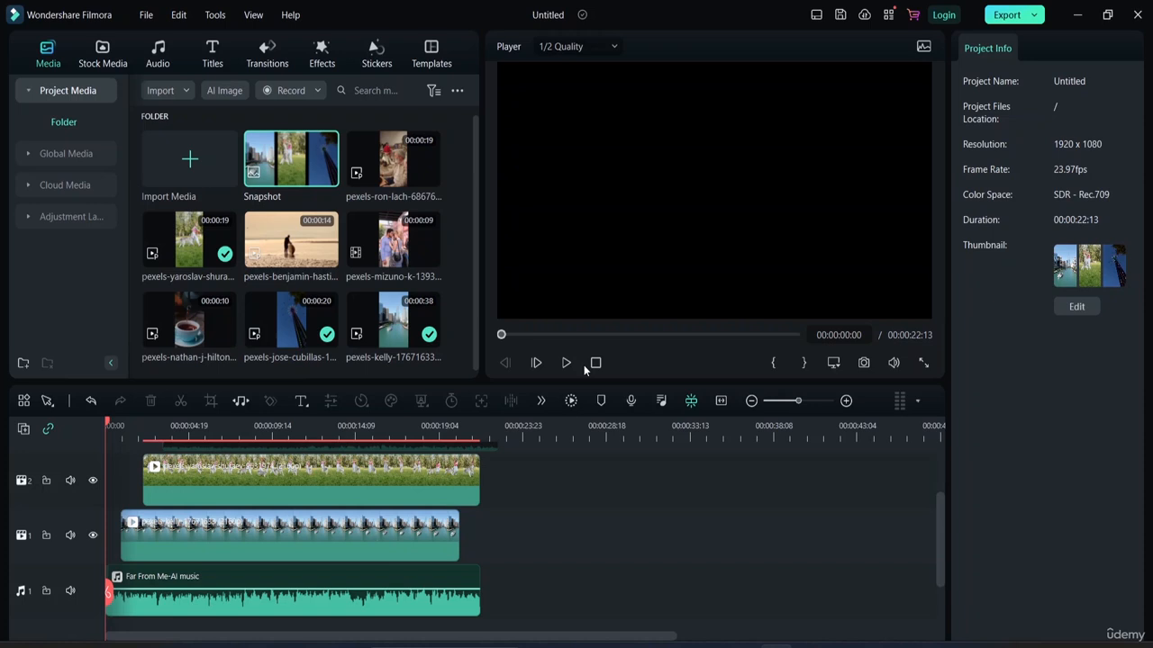
Import the Pexels photo of two coffee cups, number 16494008, from the Downloads folder into the project media
scroll(567, 497, "up", 2)
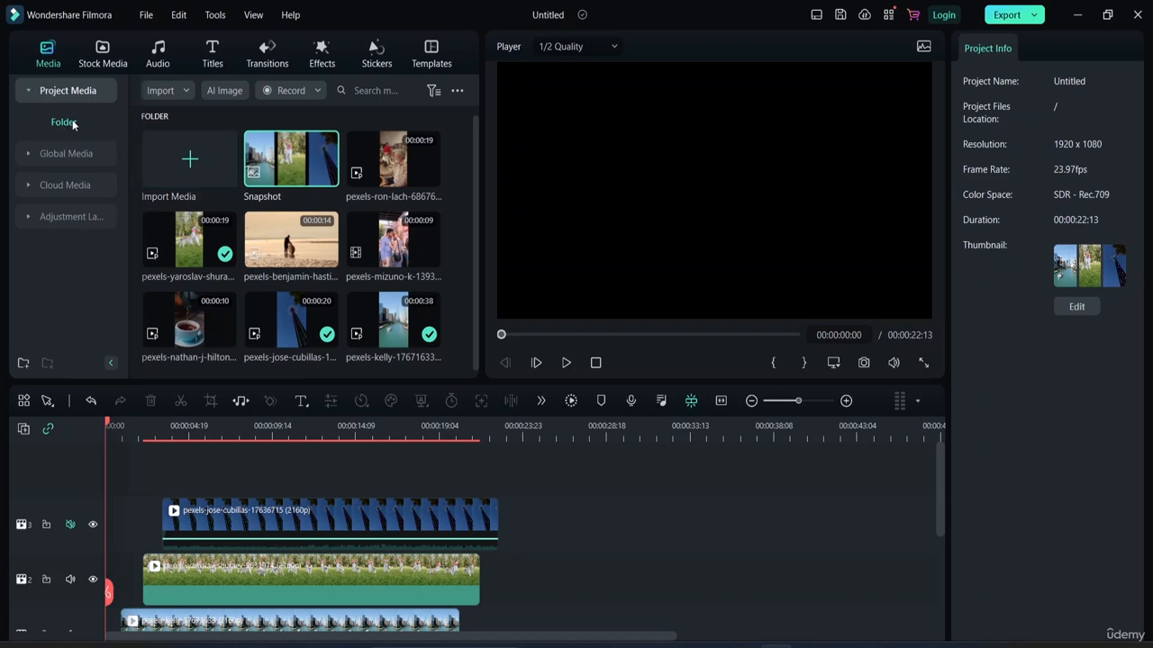
left_click(191, 161)
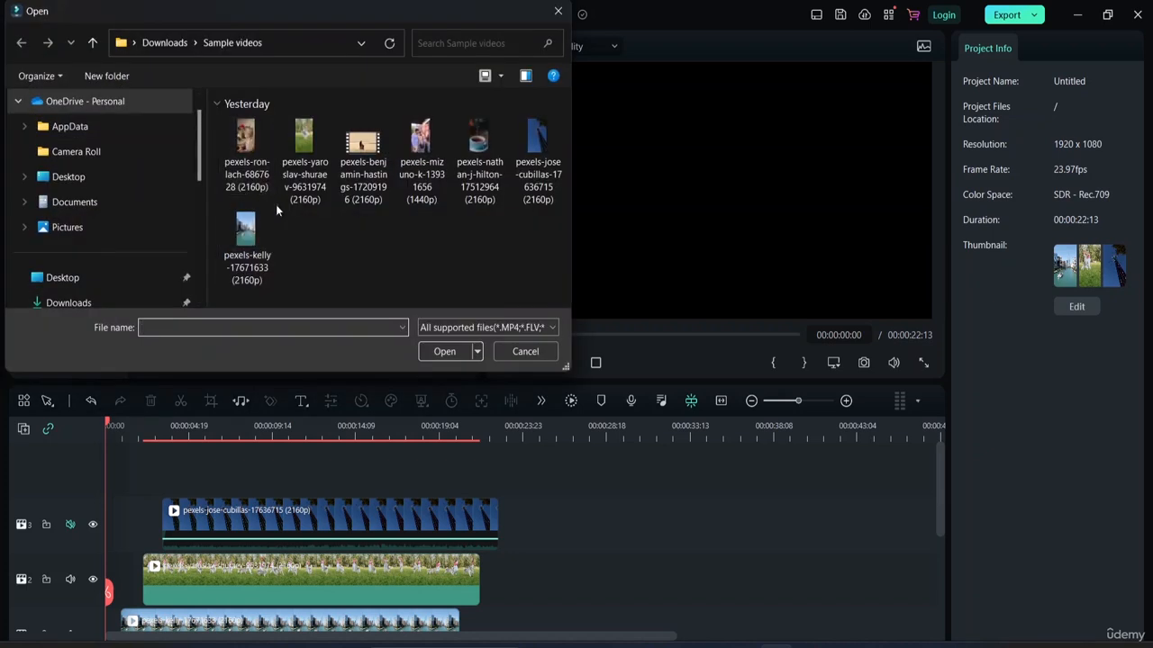
left_click(86, 306)
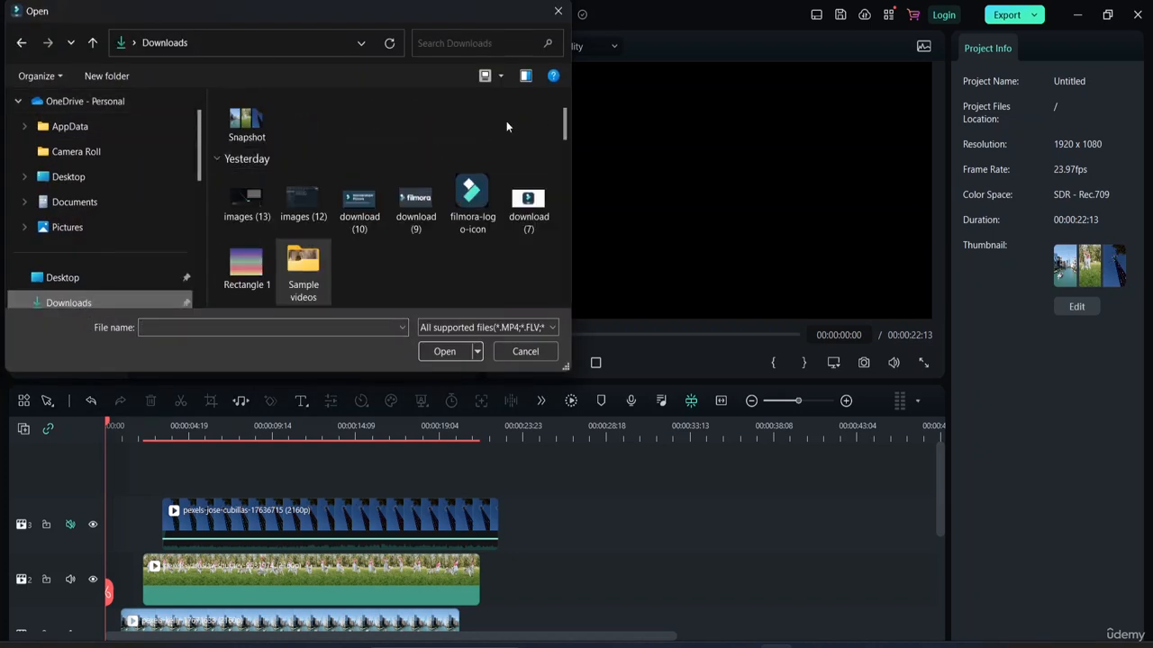
scroll(395, 253, "down", 3)
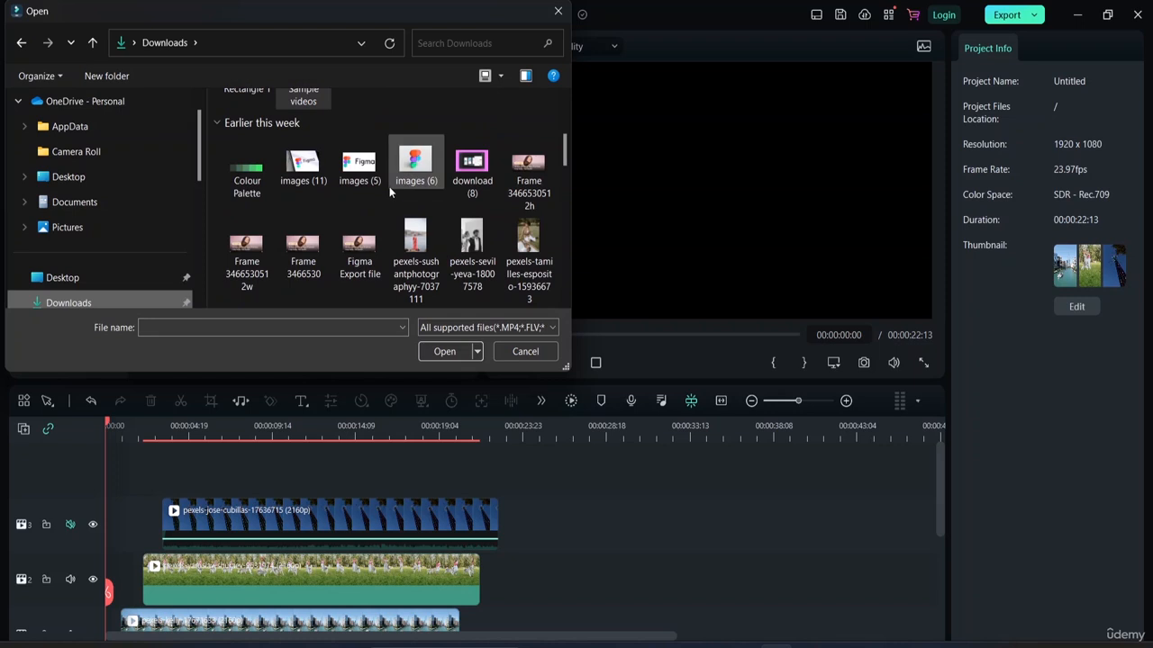
scroll(448, 189, "down", 2)
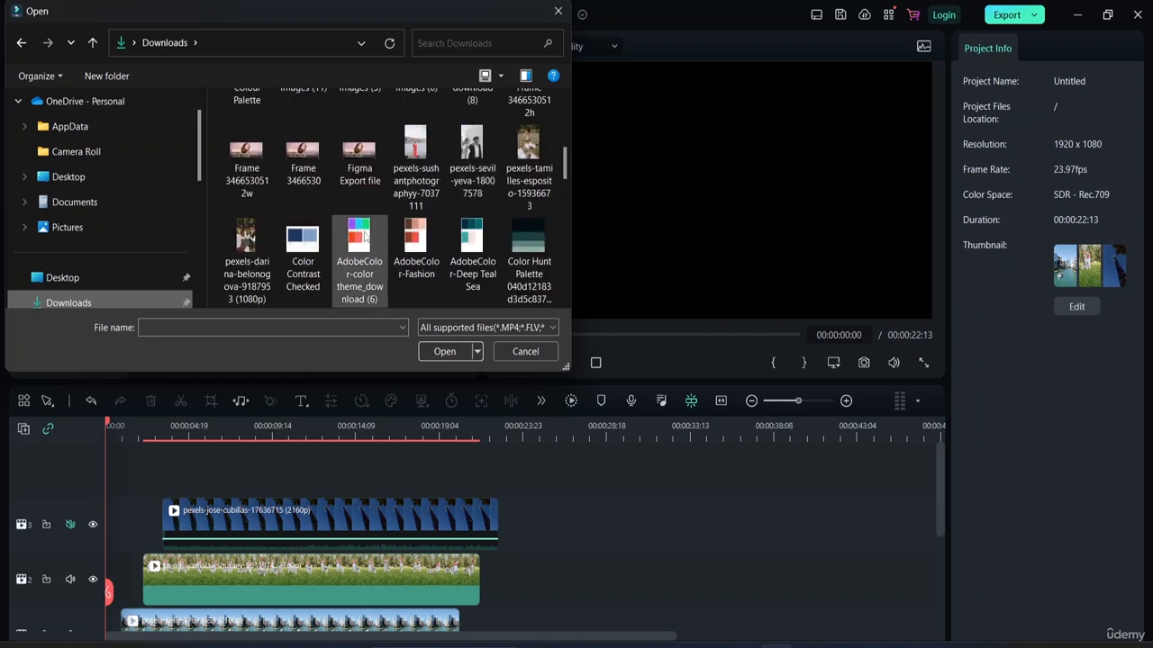
scroll(352, 238, "down", 3)
scroll(356, 241, "up", 2)
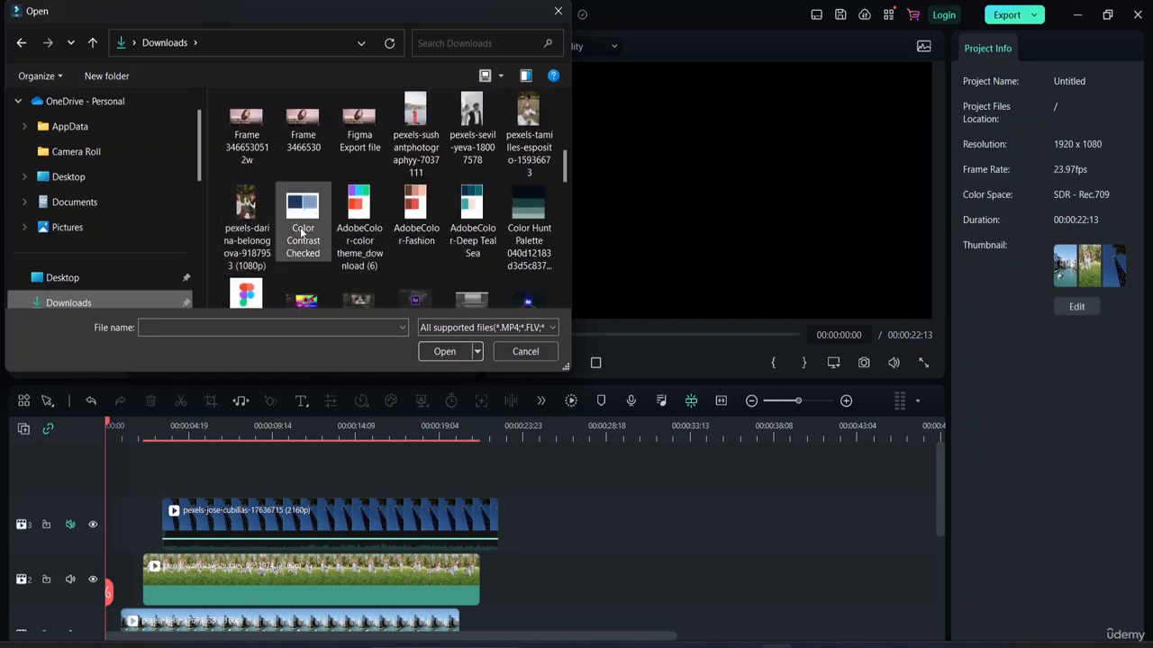
scroll(423, 209, "down", 5)
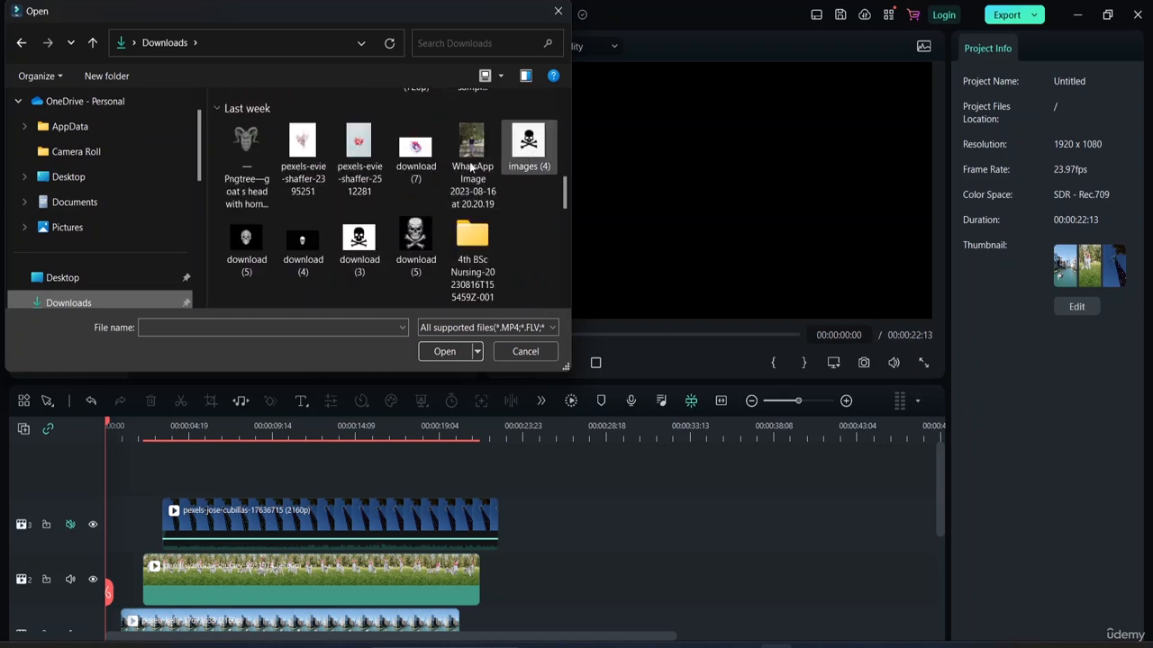
scroll(306, 200, "down", 5)
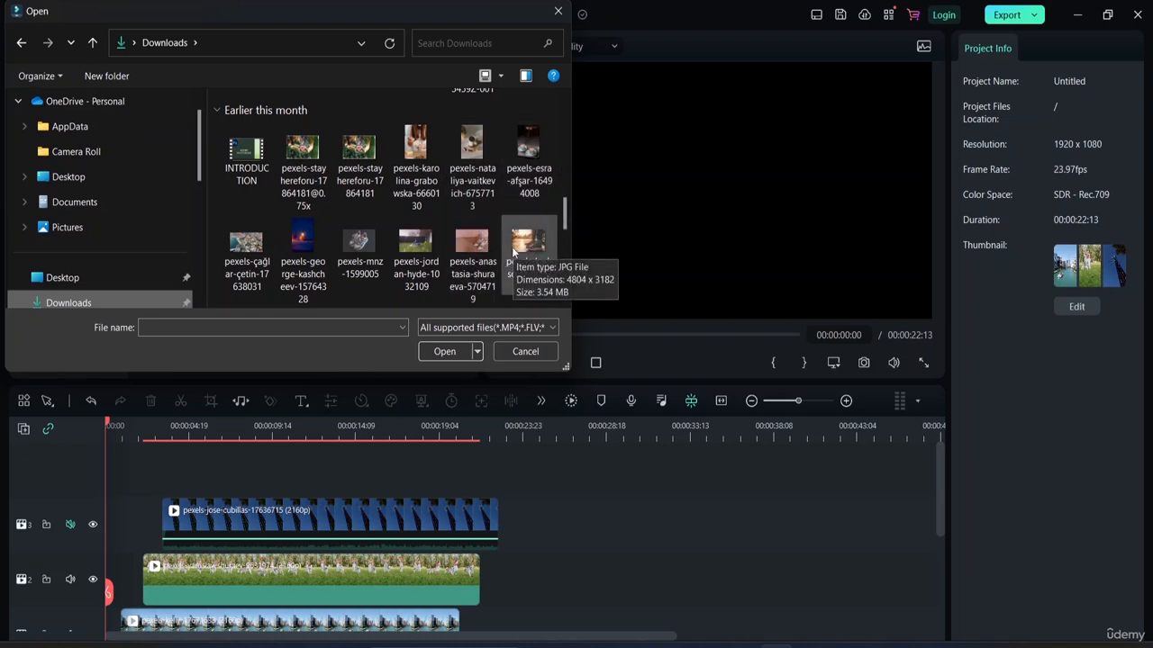
left_click(524, 162)
left_click(444, 351)
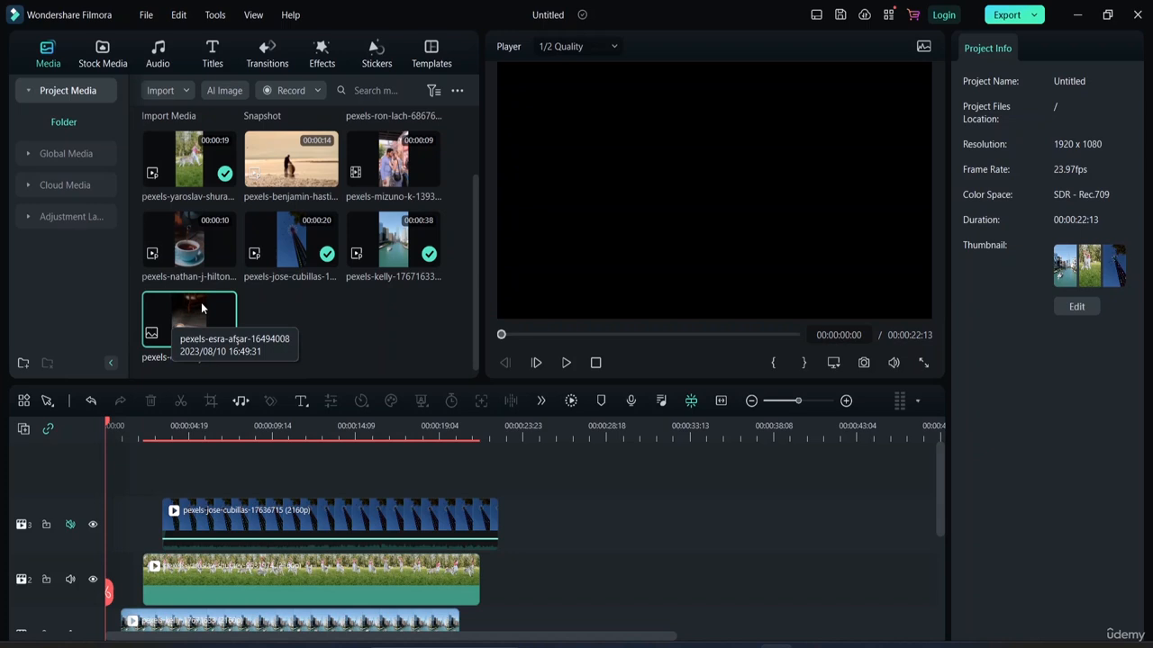
Place the coffee cups photo at the start of a new track above the videos and shrink it to about 39.56% scale
left_click_drag(200, 301, 106, 484)
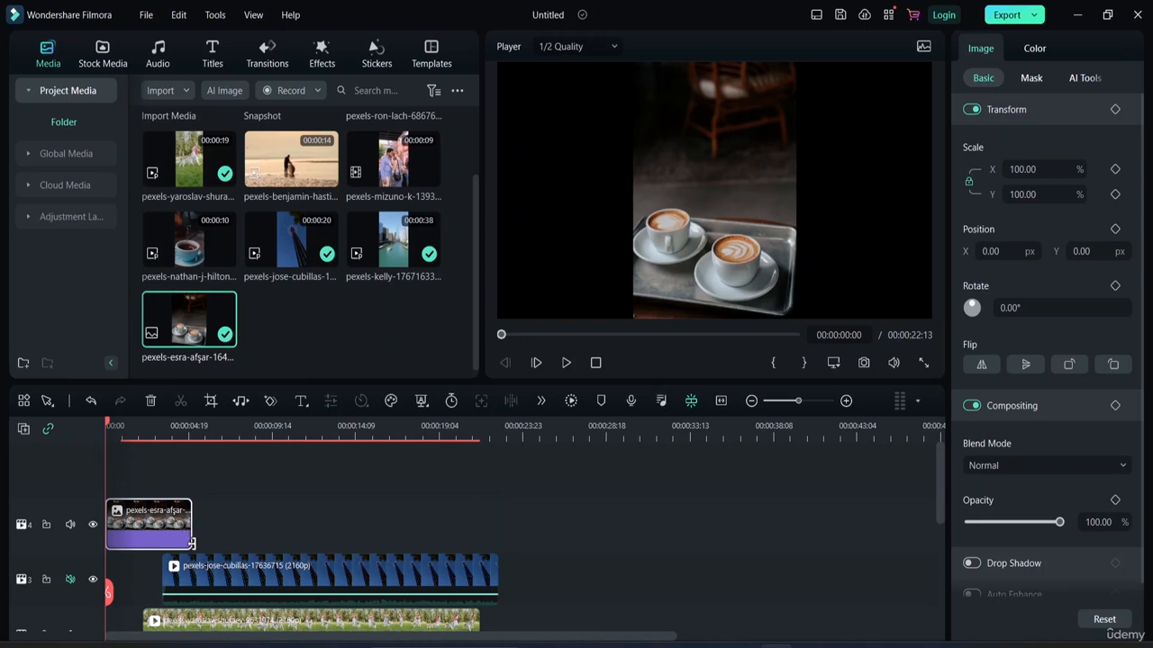
left_click(726, 227)
left_click_drag(796, 317, 698, 164)
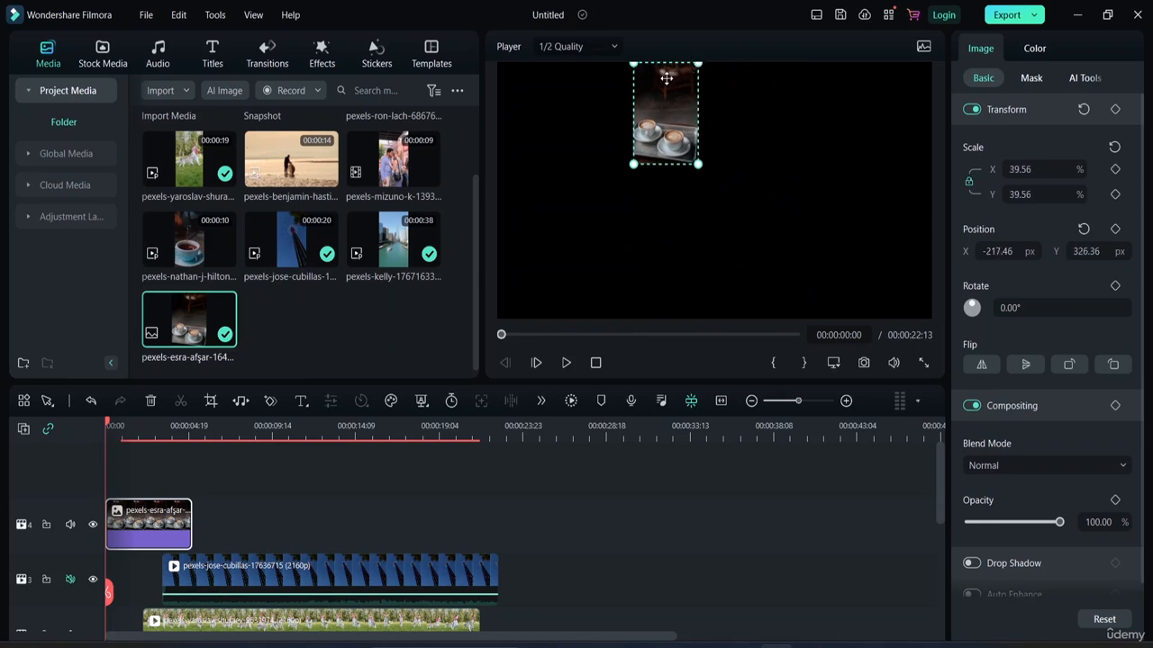
Move the coffee cups photo lower in the preview frame and scale it uniformly to 74.19%
mouse_move(666, 82)
left_mouse_down()
mouse_move(663, 98)
mouse_move(606, 92)
mouse_move(617, 109)
mouse_move(611, 101)
mouse_move(658, 110)
mouse_move(665, 100)
left_mouse_up()
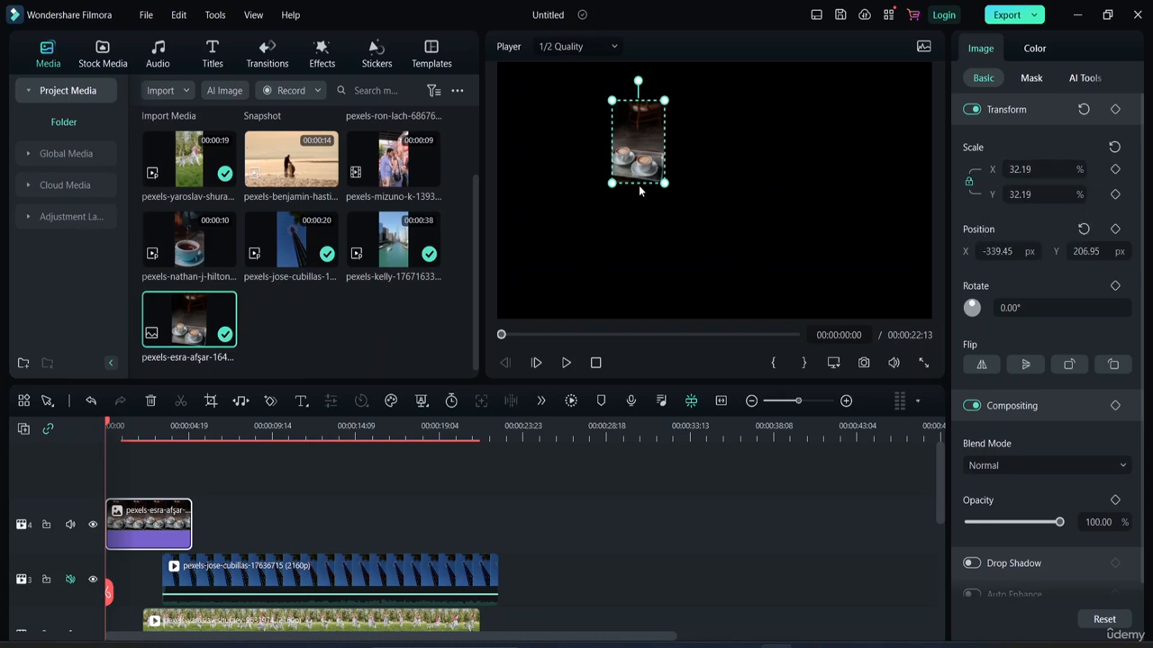
left_click(1041, 169)
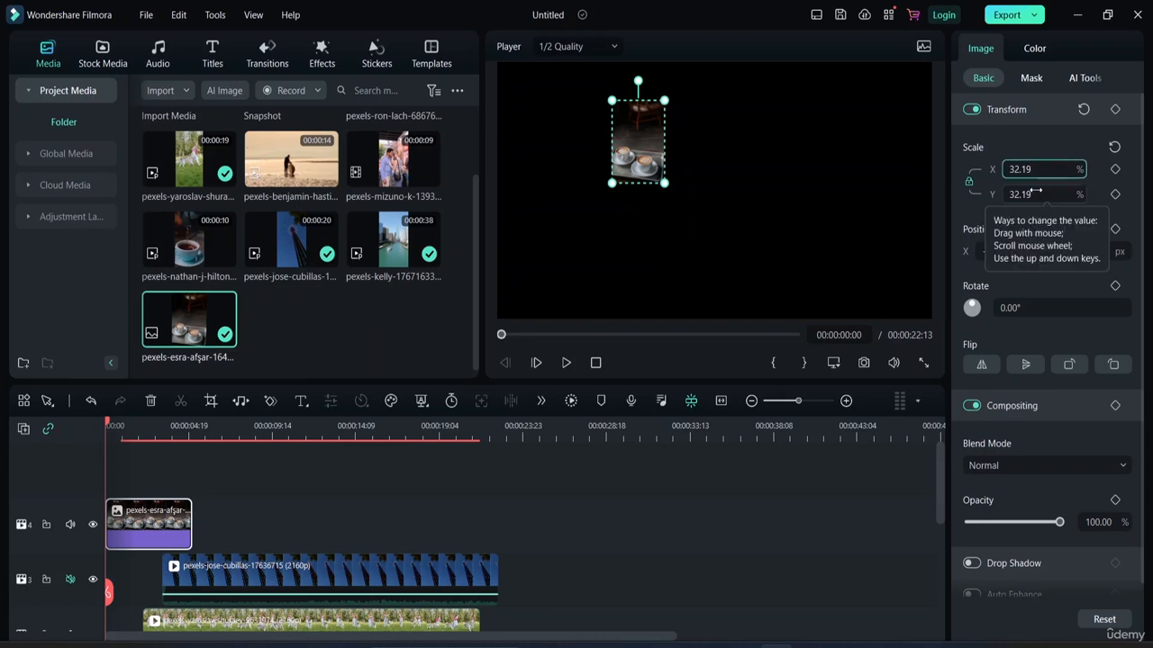
key("Return")
left_click_drag(1017, 169, 1041, 194)
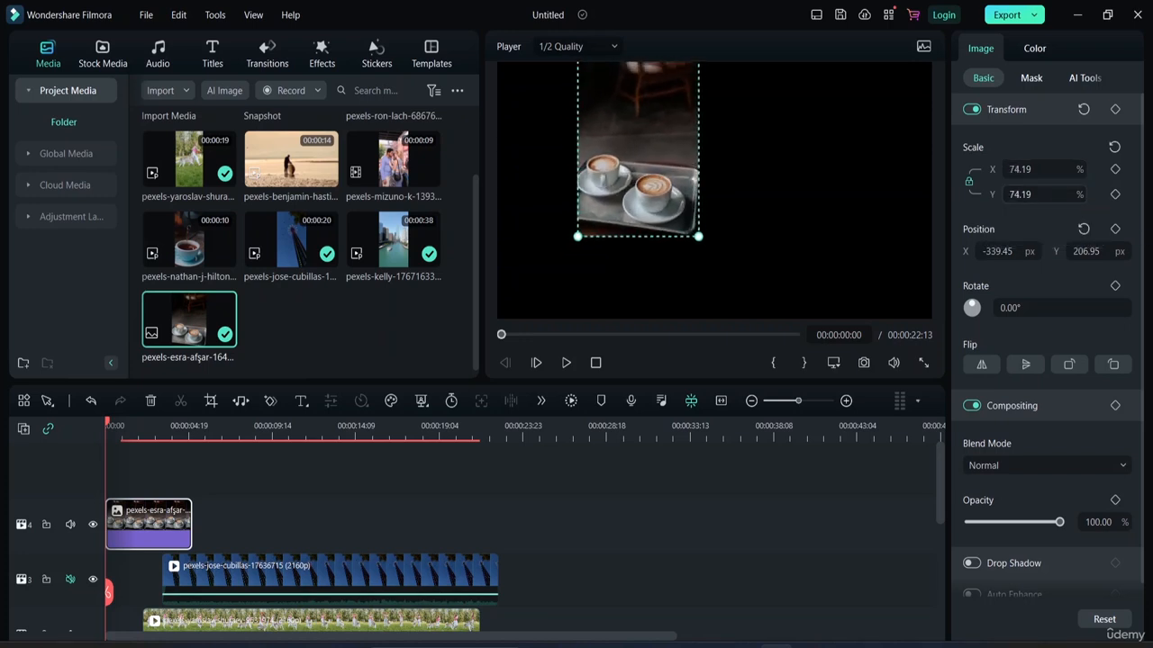
Stretch the photo with its scale axes unlinked, then relink them and reduce the scale to X 64.19% and Y 21.63%
left_click(969, 181)
left_click_drag(1015, 169, 1005, 194)
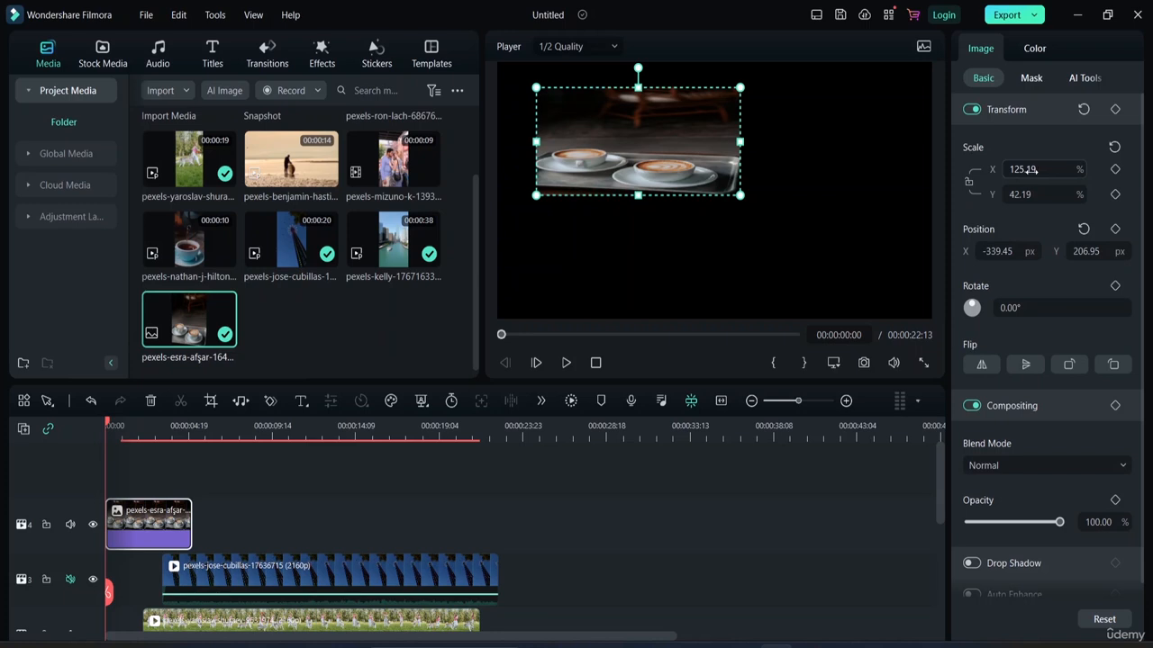
left_click(968, 181)
left_click_drag(1020, 169, 971, 169)
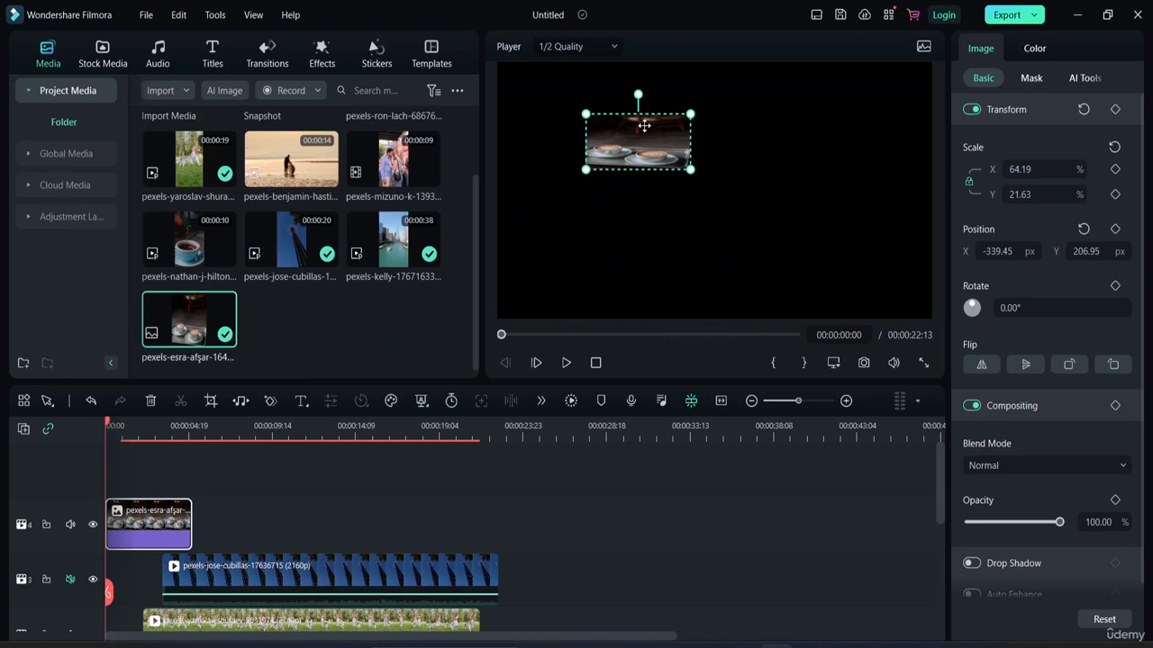
Place the photo in the upper-left corner of the video frame and play the project up to 00:00:08:21
left_click_drag(645, 126, 554, 86)
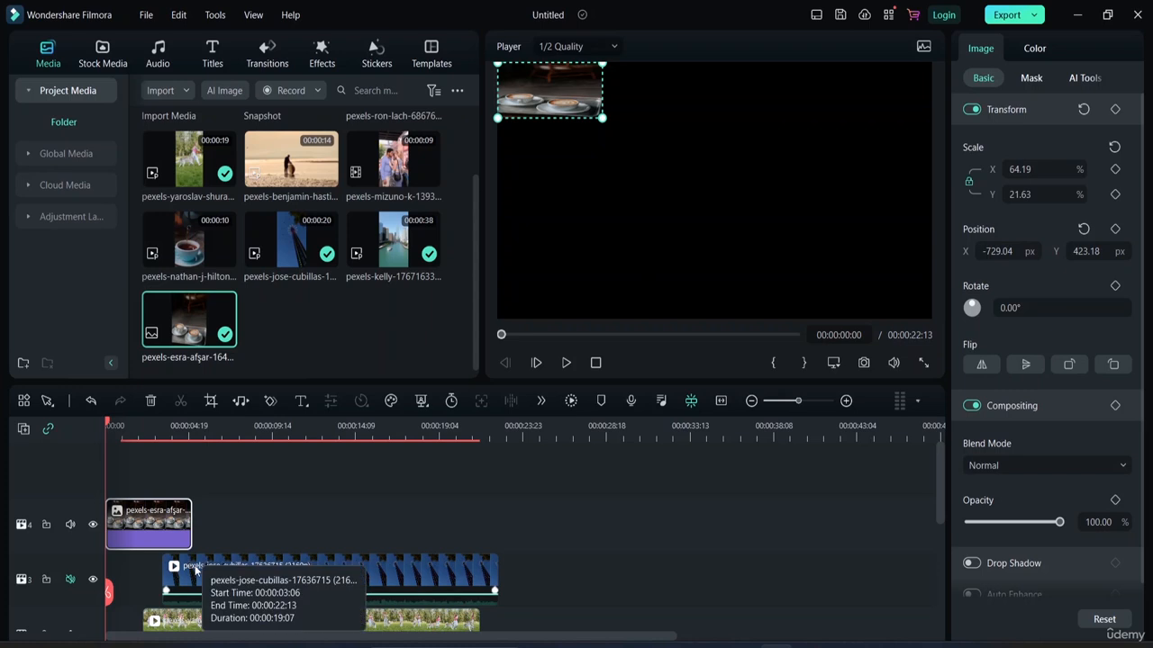
key("space")
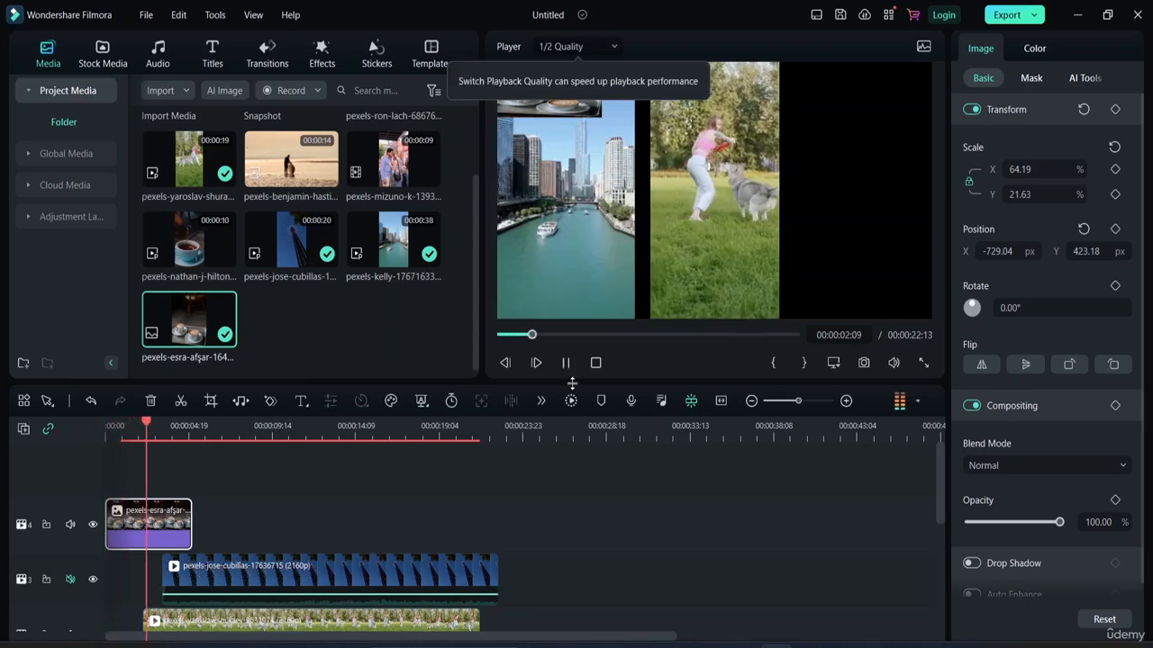
left_click(848, 474)
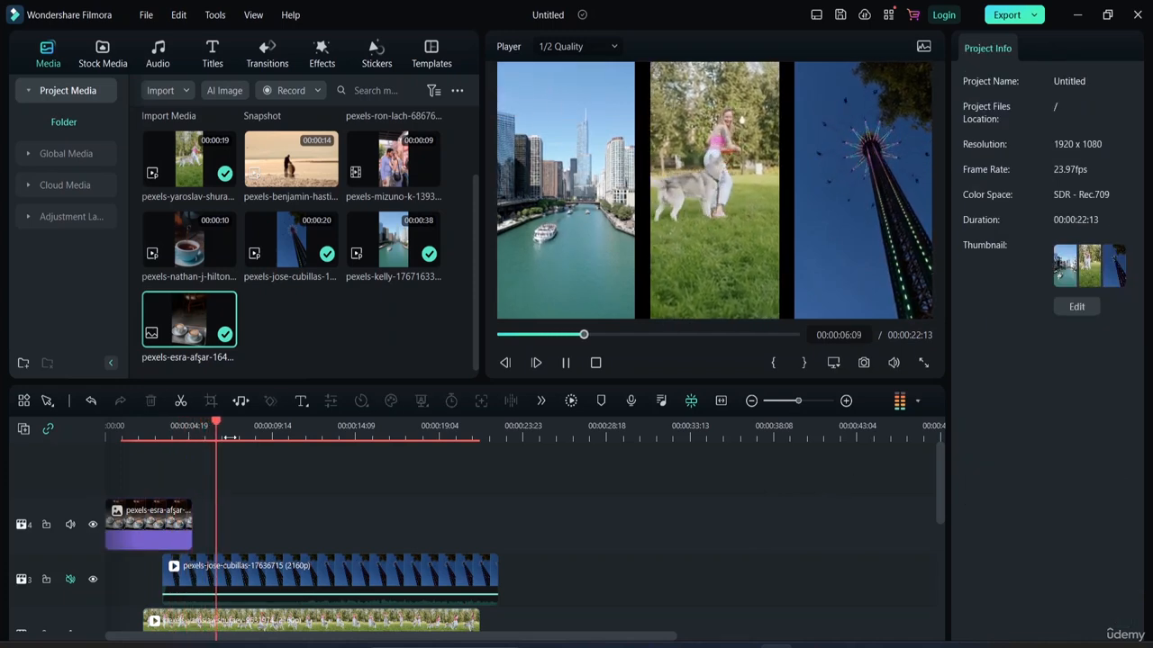
left_click(149, 524)
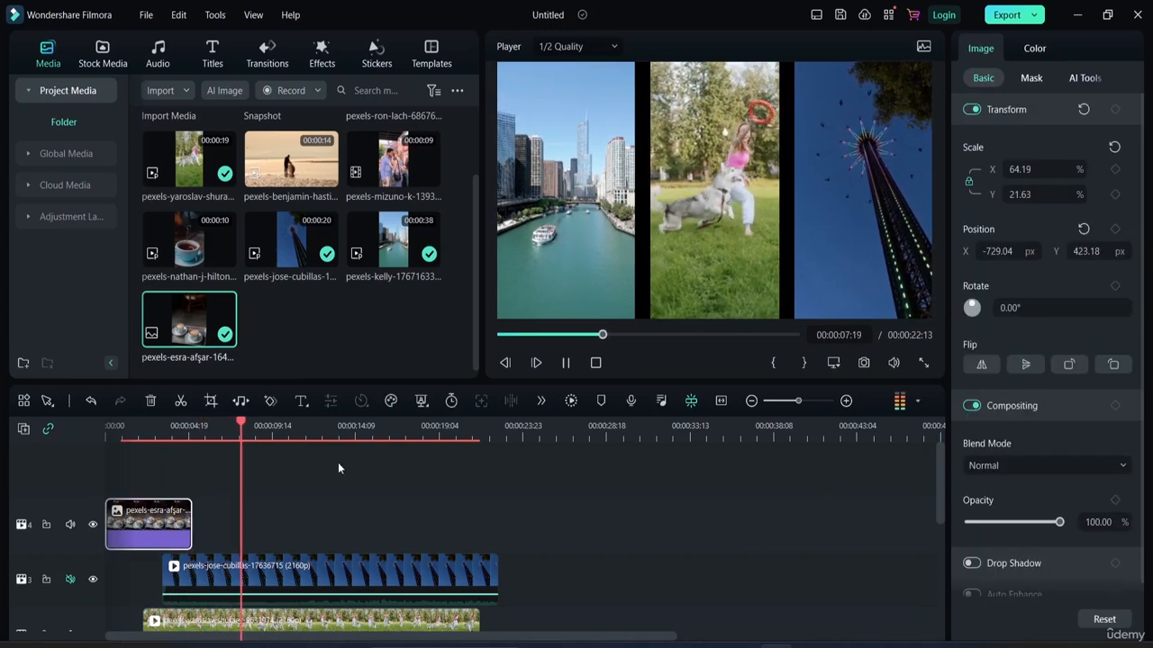
key("space")
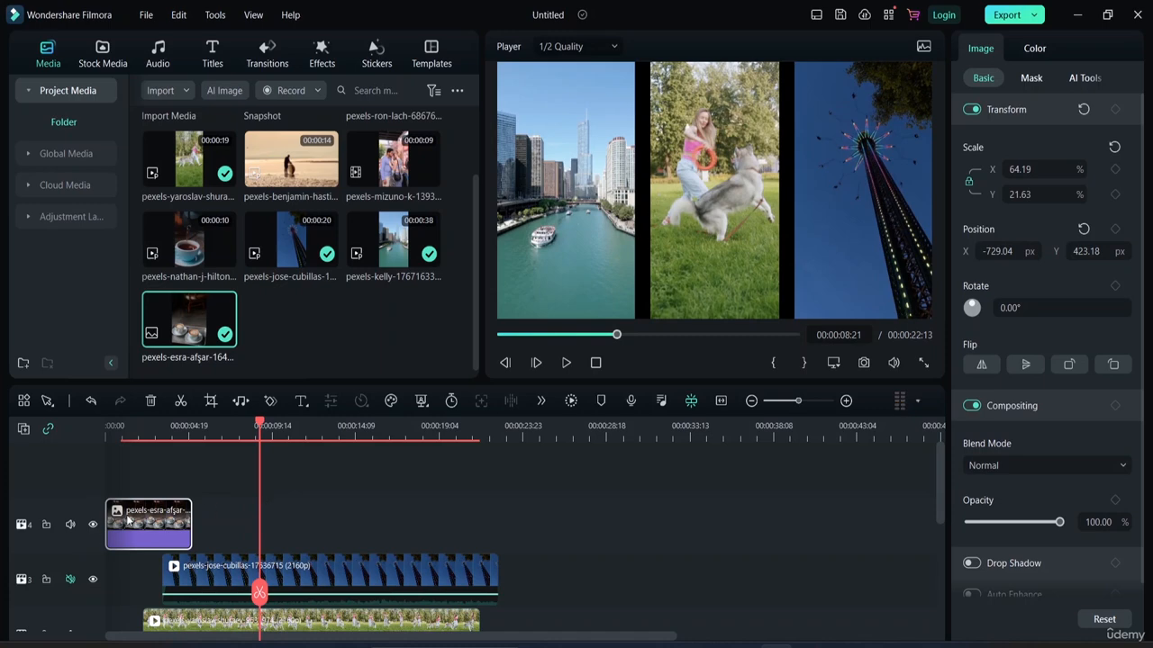
Extend the photo clip to the end of the topmost video at 00:00:22:13 and play the project to check it
left_click_drag(186, 521, 500, 522)
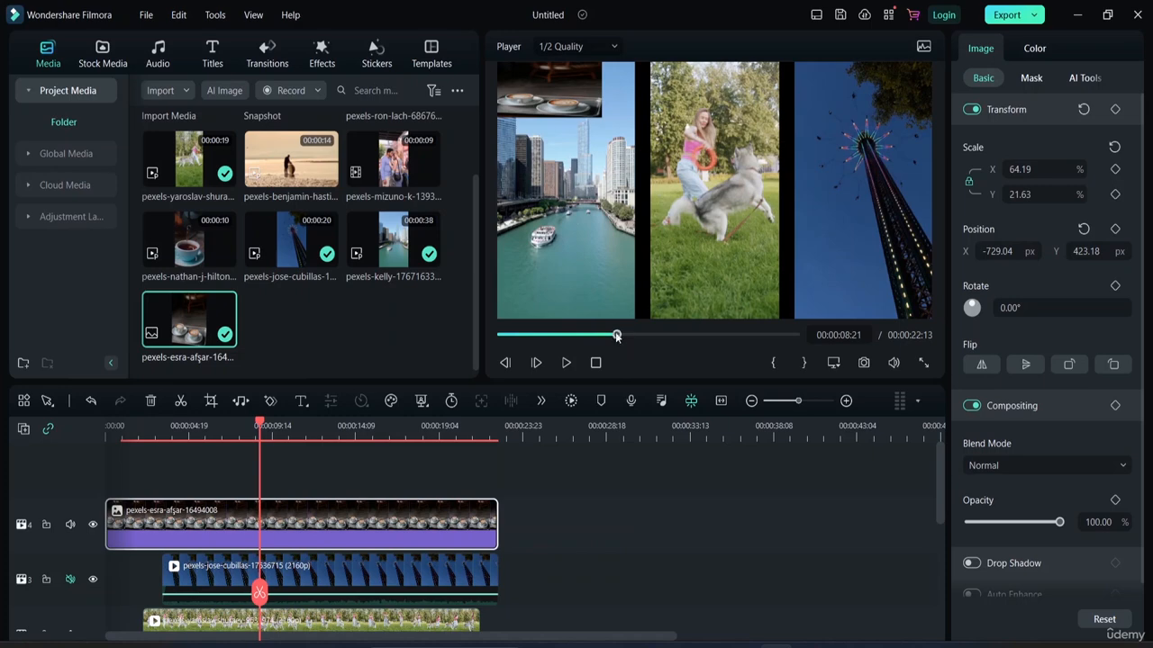
left_click_drag(619, 338, 490, 335)
key("space")
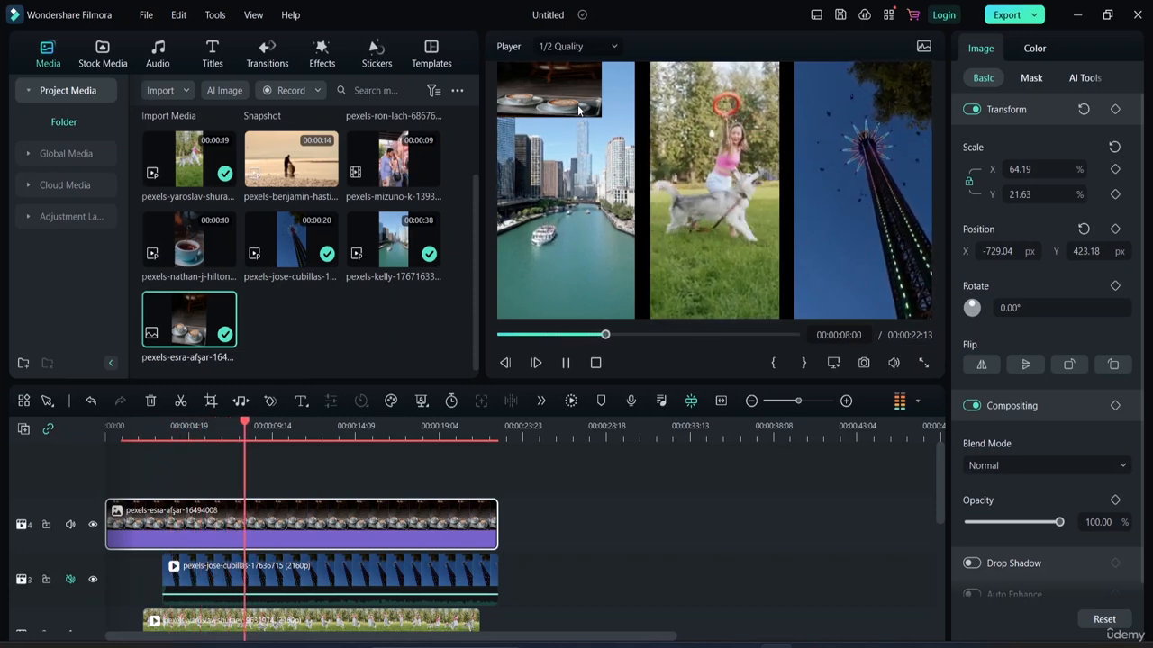
key("space")
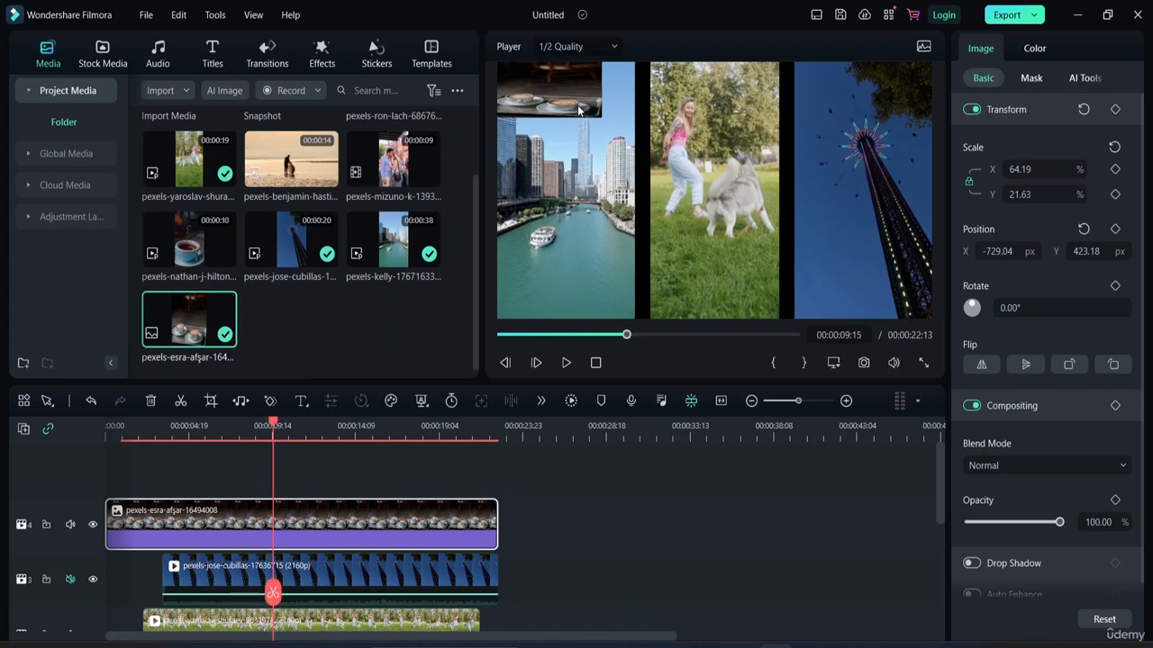
Shrink the corner photo to about 52.52% by 17.70% scale and delete it from the timeline
left_click(569, 101)
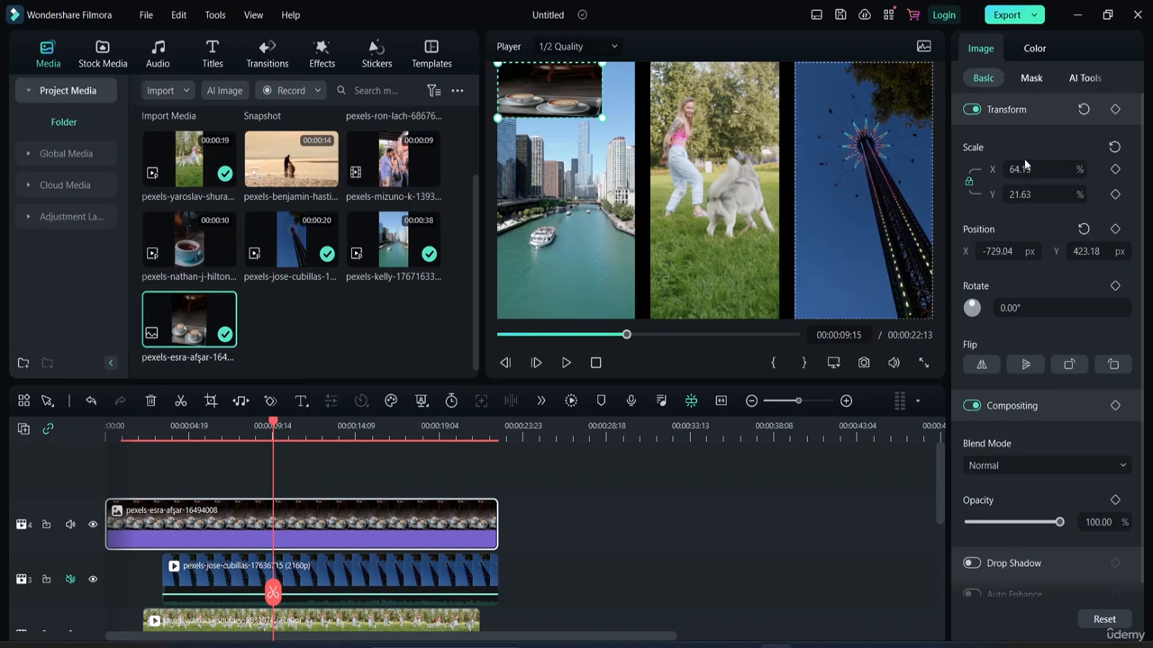
scroll(1134, 336, "down", 1)
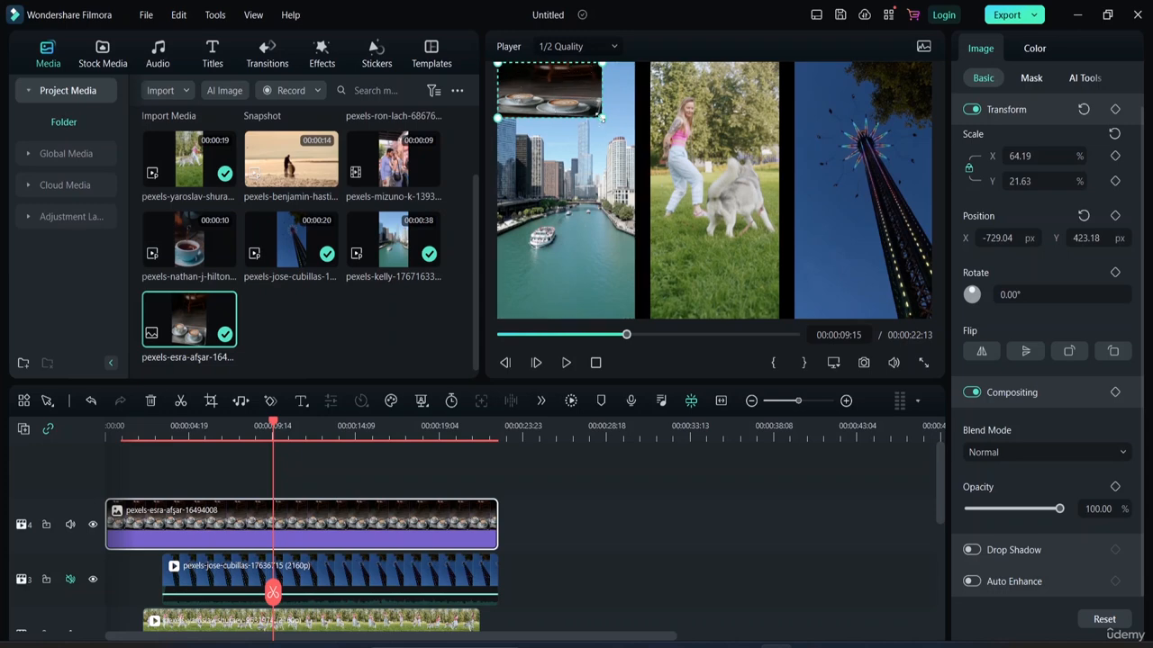
mouse_move(601, 118)
left_mouse_down()
mouse_move(630, 144)
mouse_move(583, 107)
left_mouse_up()
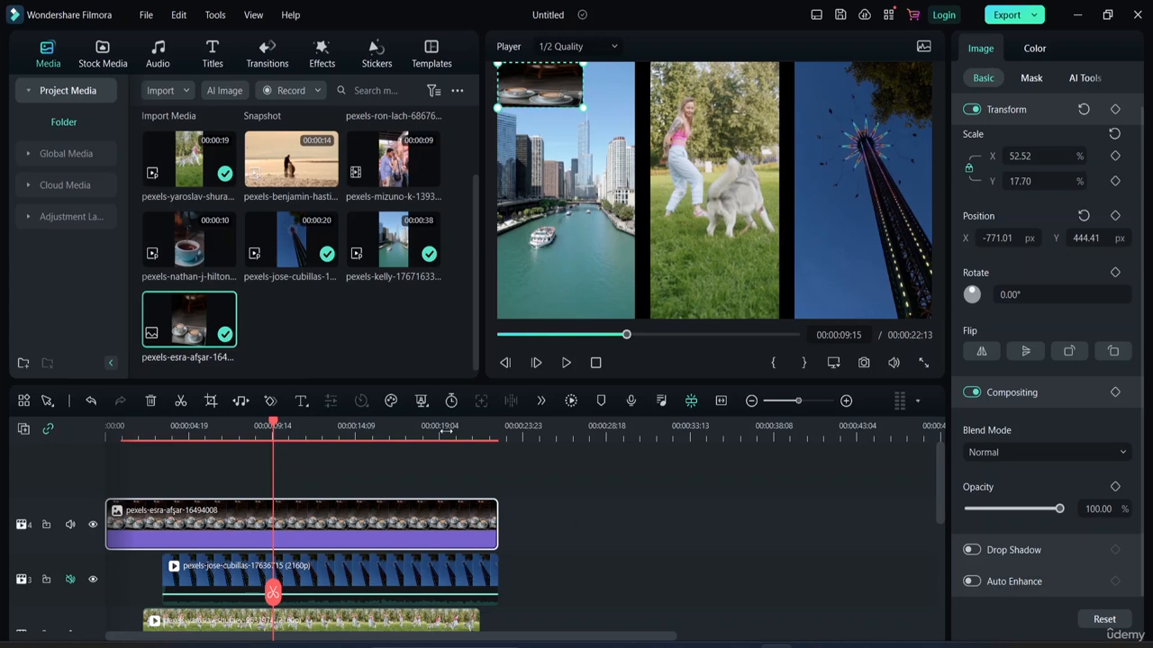
key("Delete")
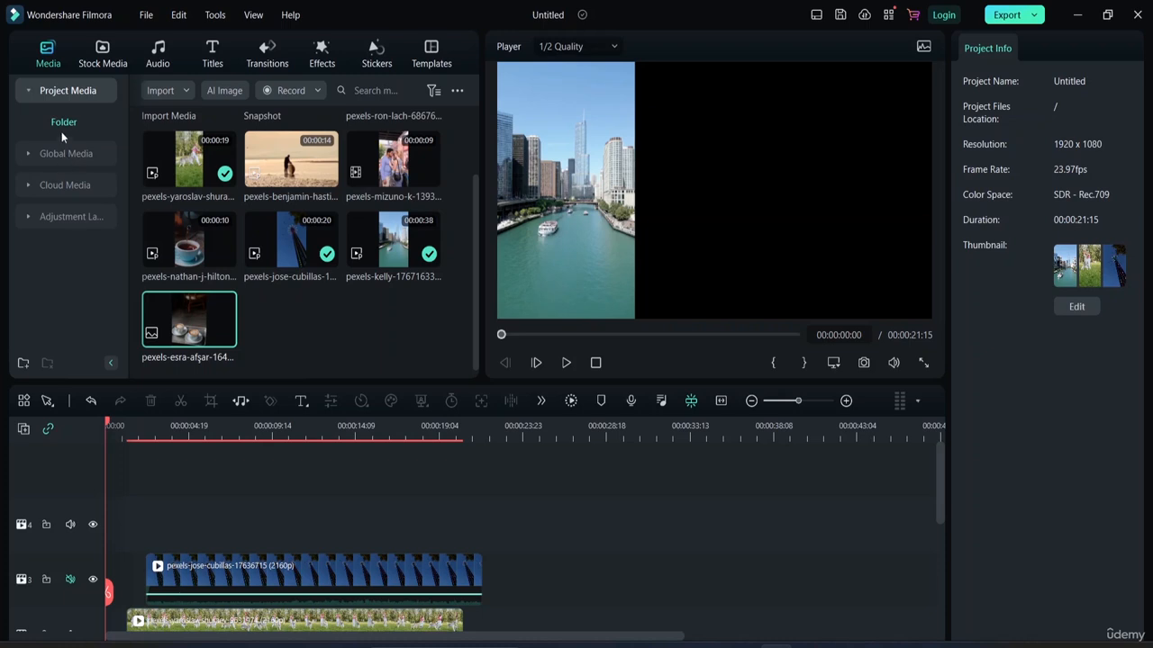
Browse the Giphy stickers in the stock media library and look at the trending search suggestions
left_click(99, 56)
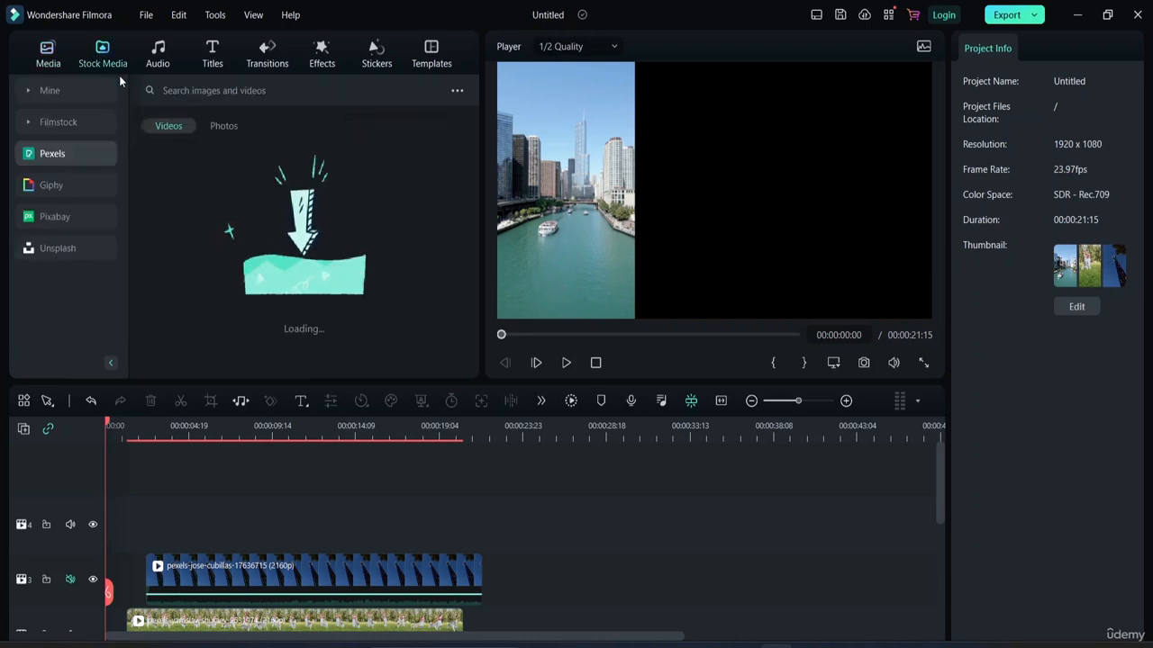
left_click(63, 185)
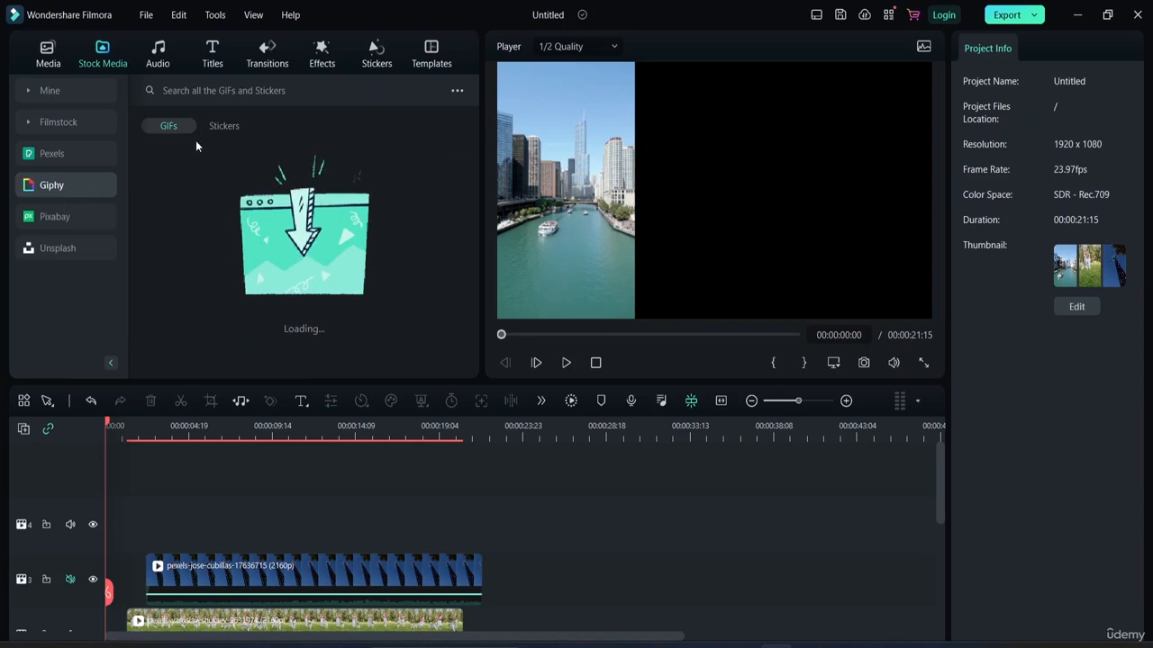
left_click(225, 128)
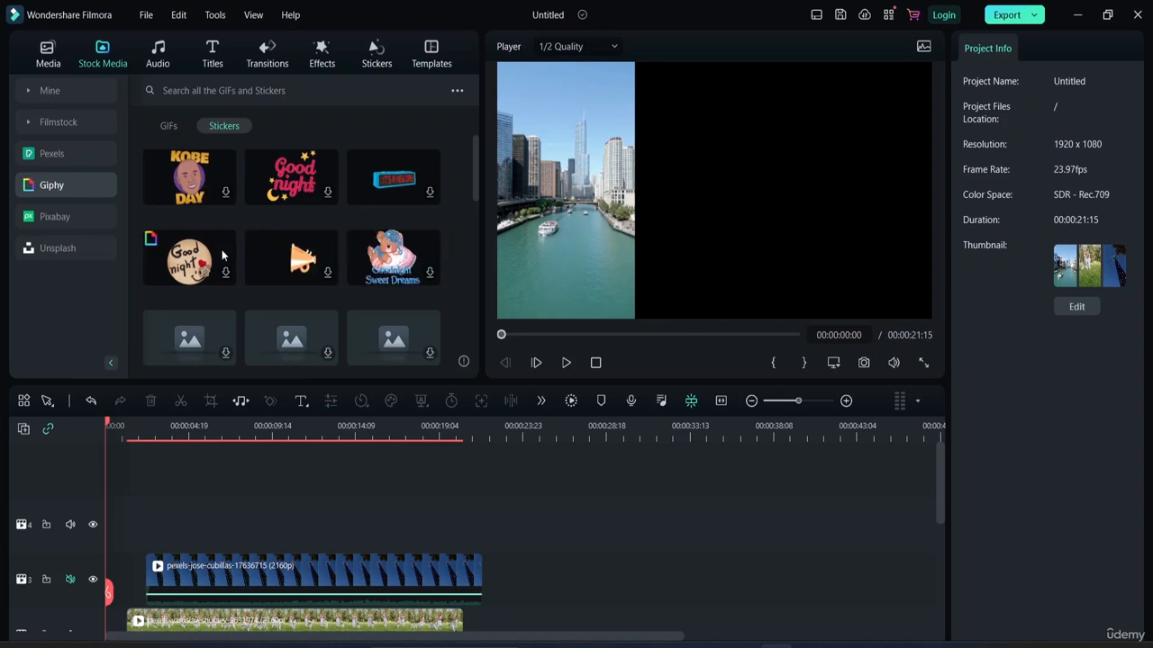
scroll(265, 234, "down", 3)
scroll(265, 235, "down", 1)
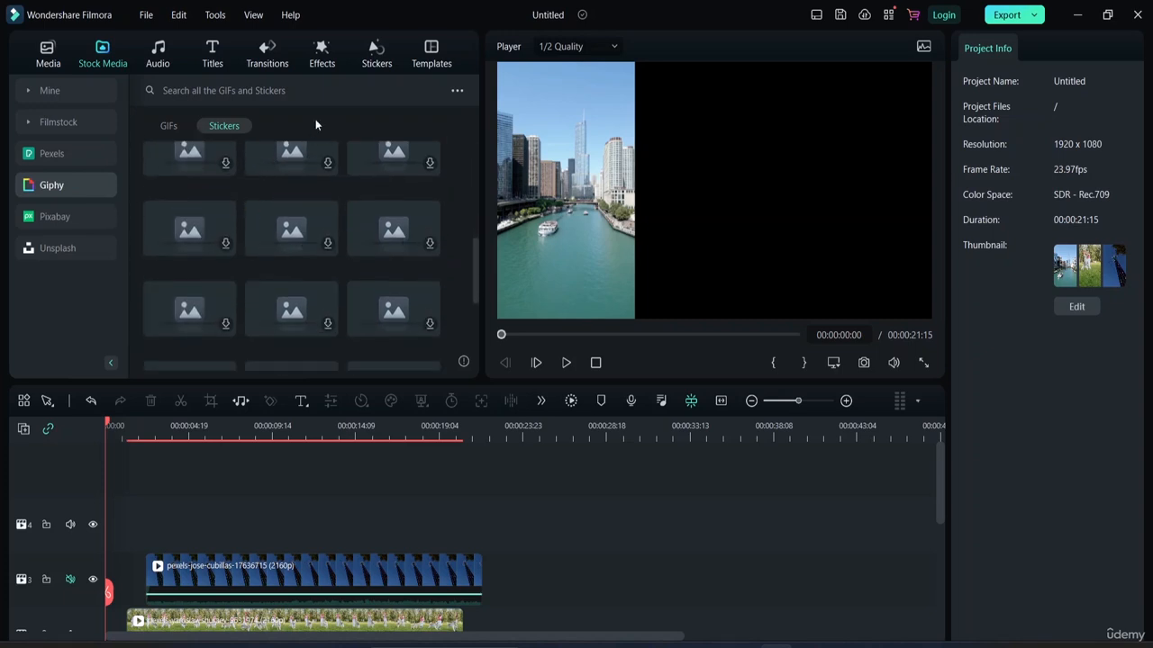
left_click(289, 89)
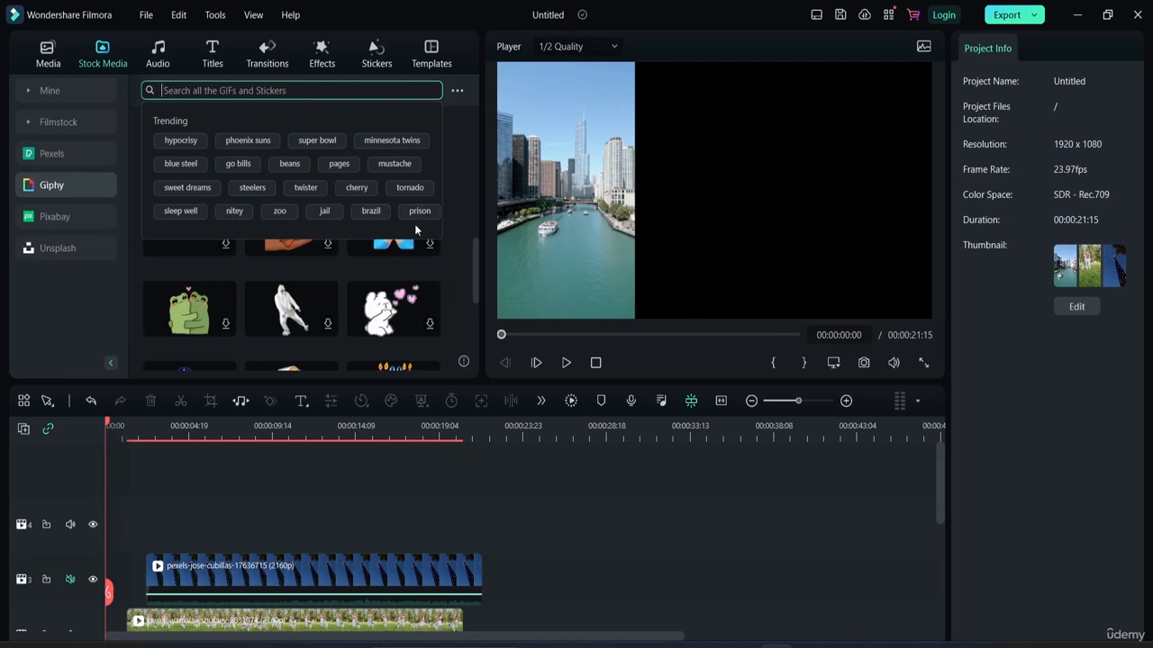
left_click(462, 211)
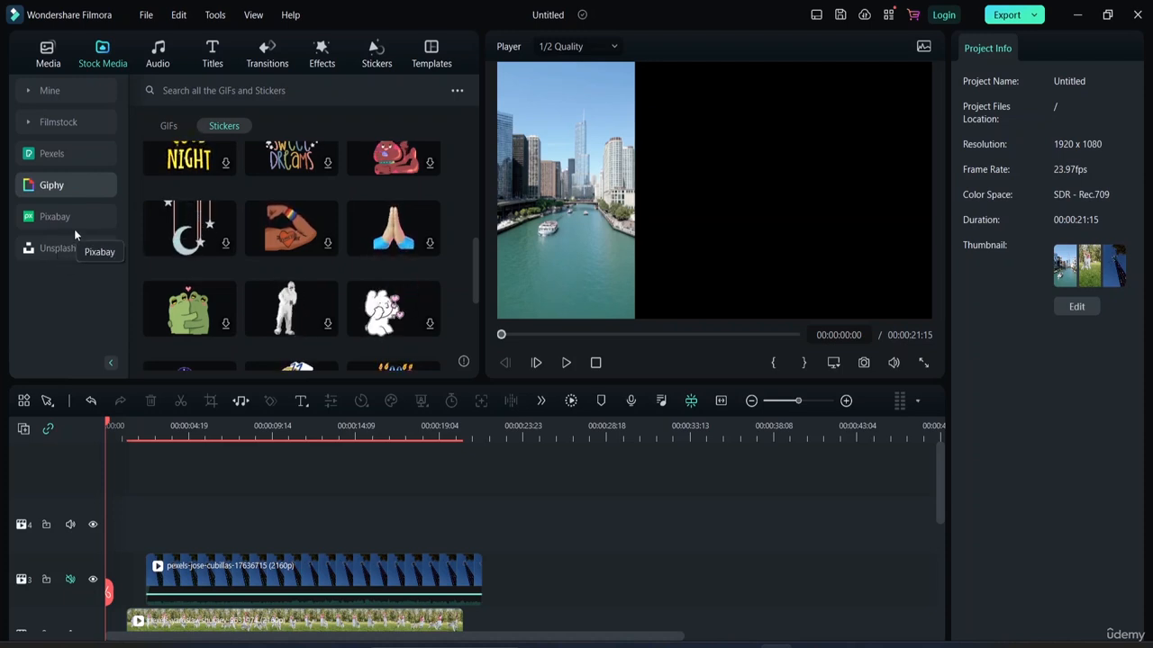
Look through the sticker library's favorites and downloads, and check the Global Media folder
left_click(375, 56)
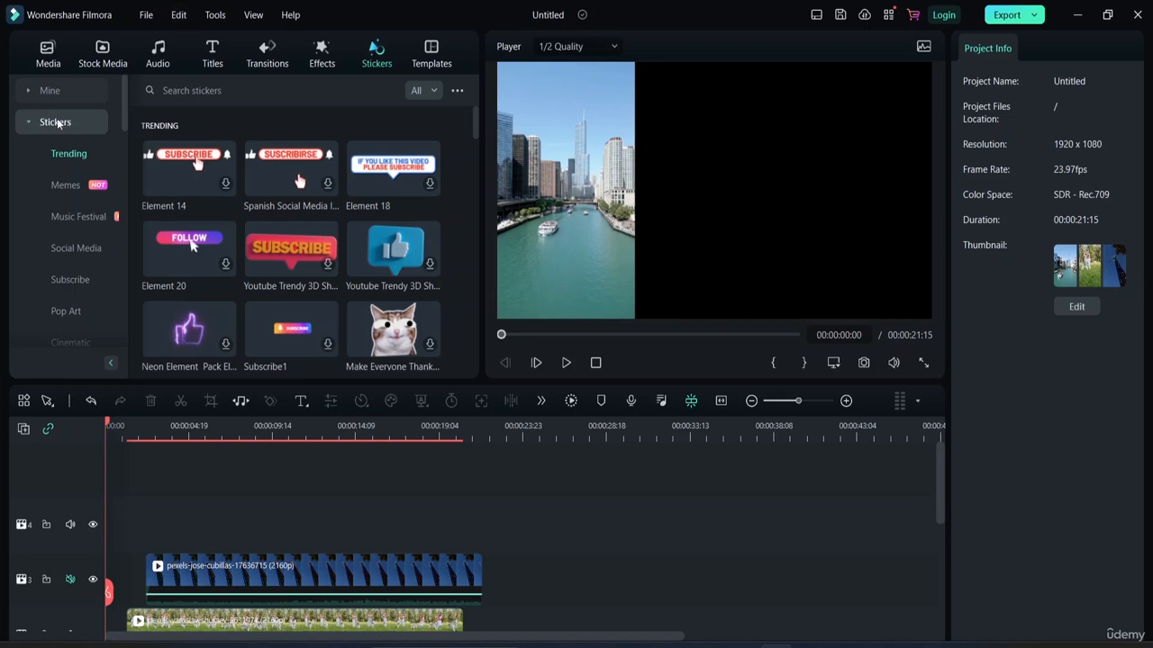
left_click(60, 95)
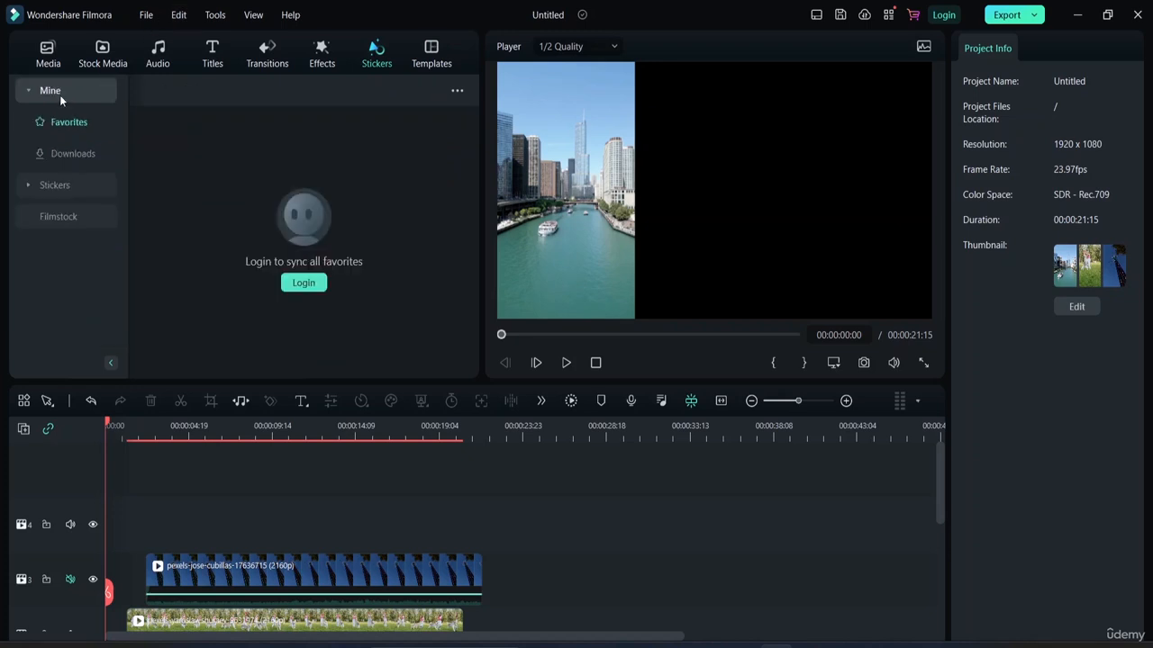
left_click(77, 153)
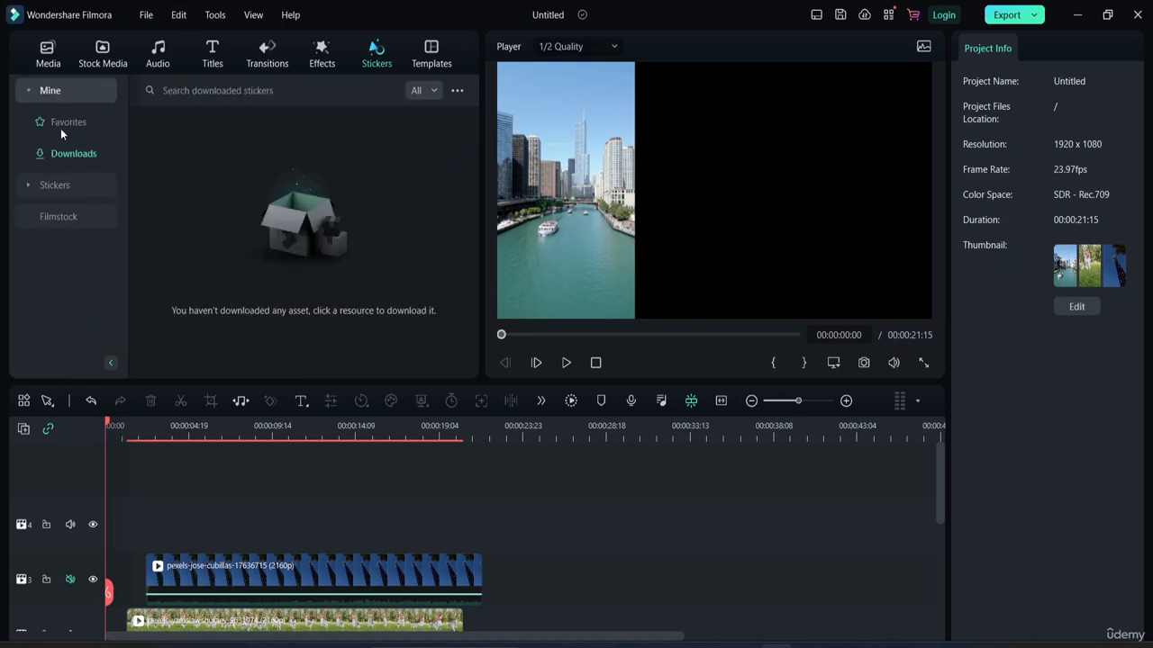
left_click(45, 53)
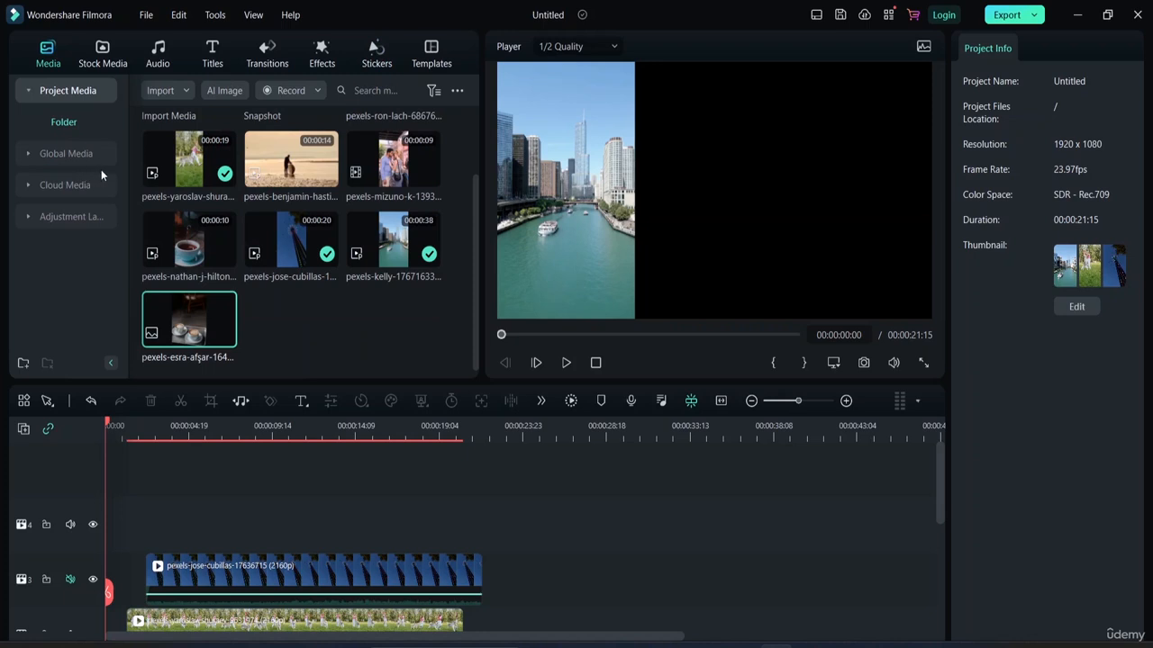
left_click(29, 153)
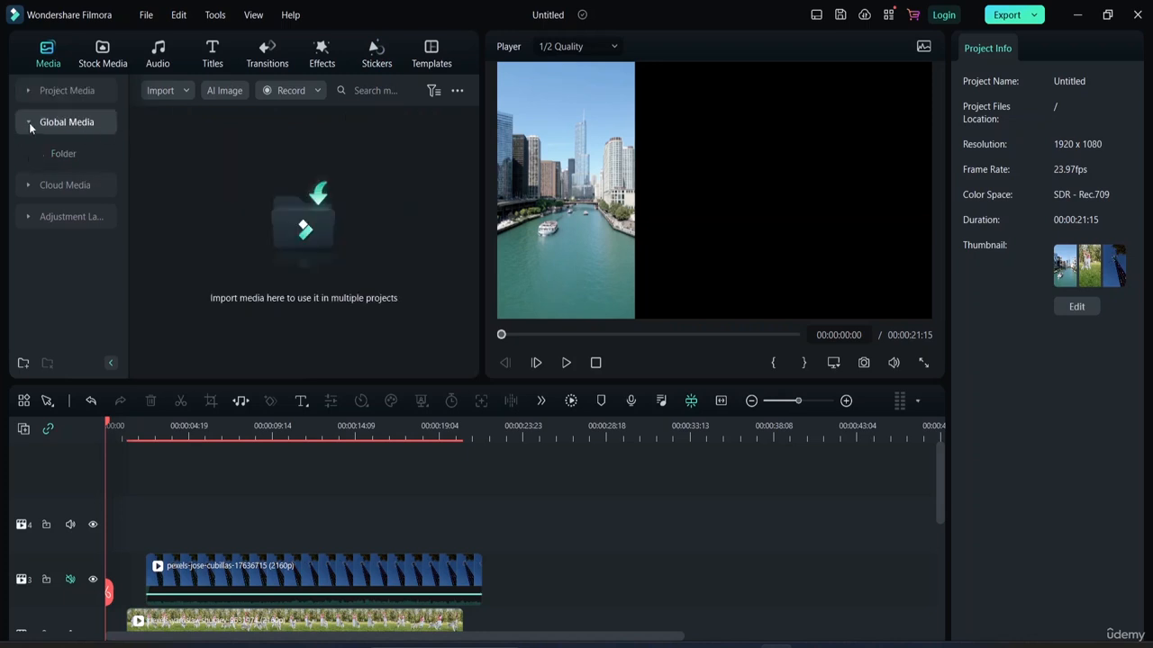
left_click(29, 126)
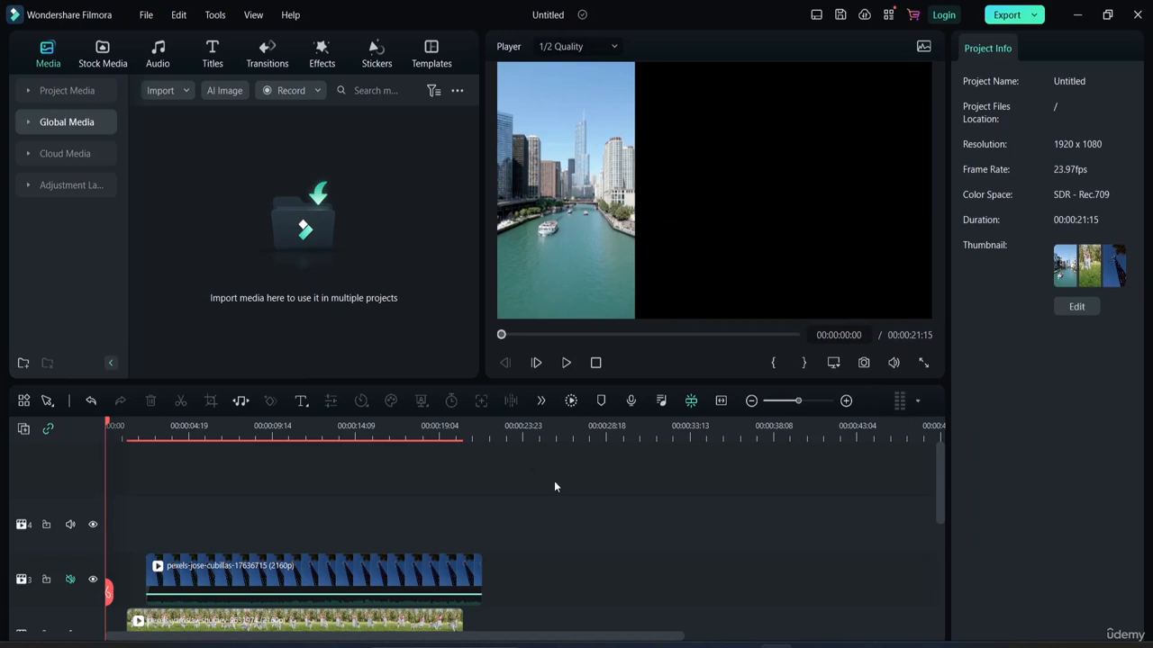
Fit the timeline zoom to the whole project and enlarge the timeline area to show the audio track in full
left_click(720, 401)
scroll(571, 543, "down", 3)
scroll(566, 538, "up", 2)
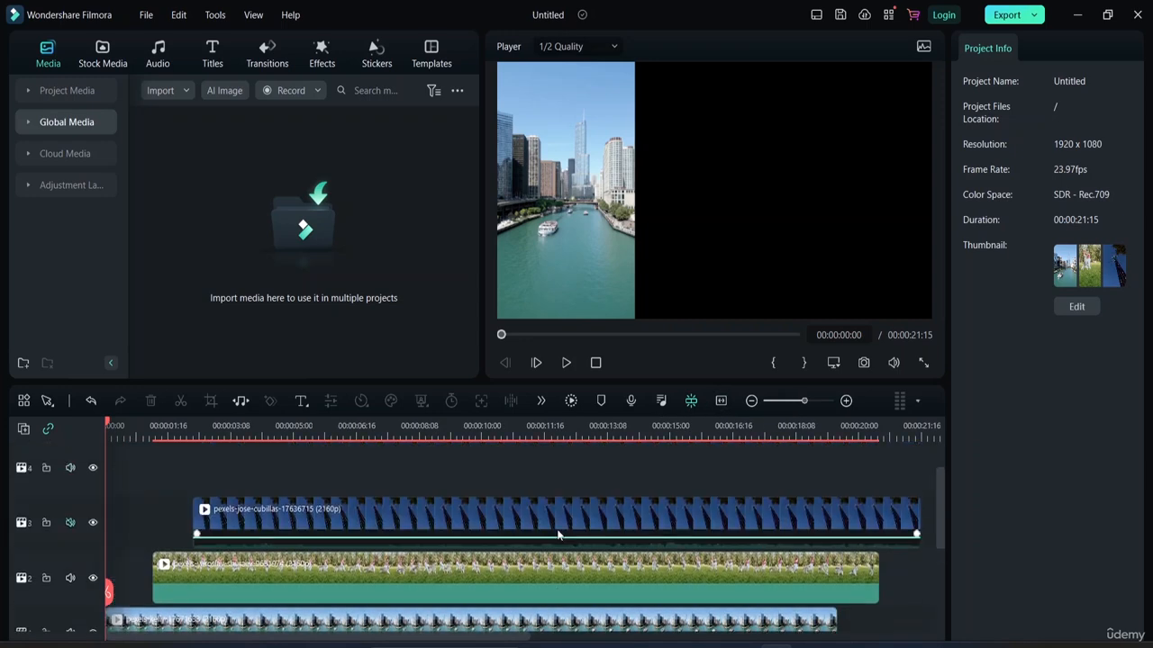
scroll(557, 533, "down", 1)
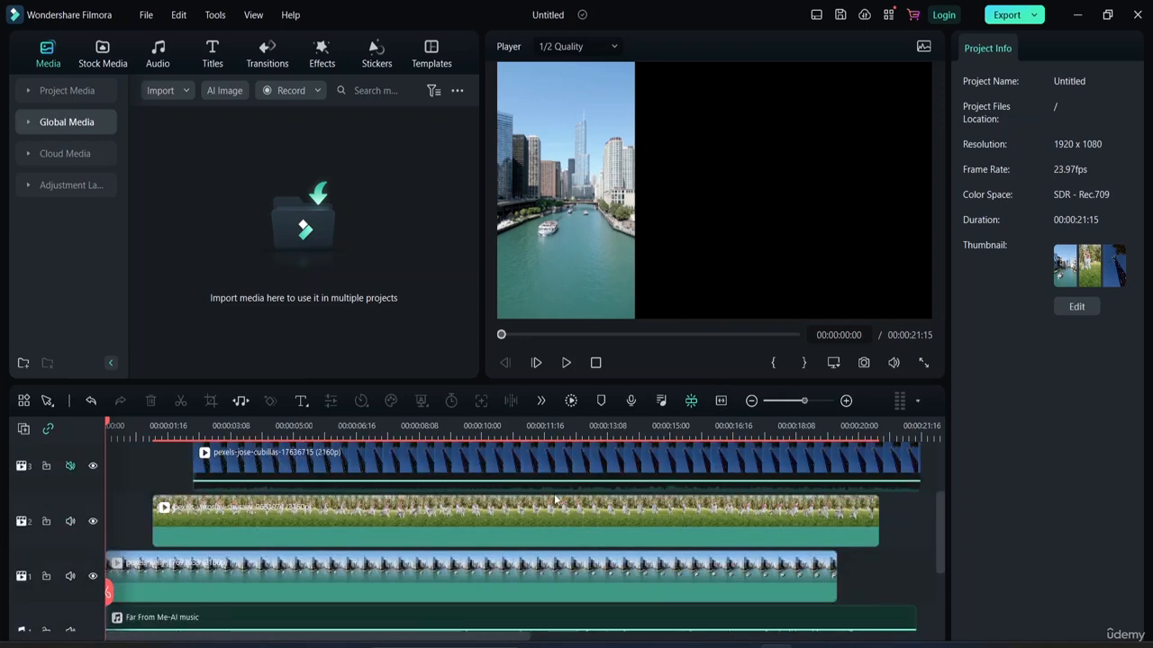
left_click_drag(490, 380, 478, 266)
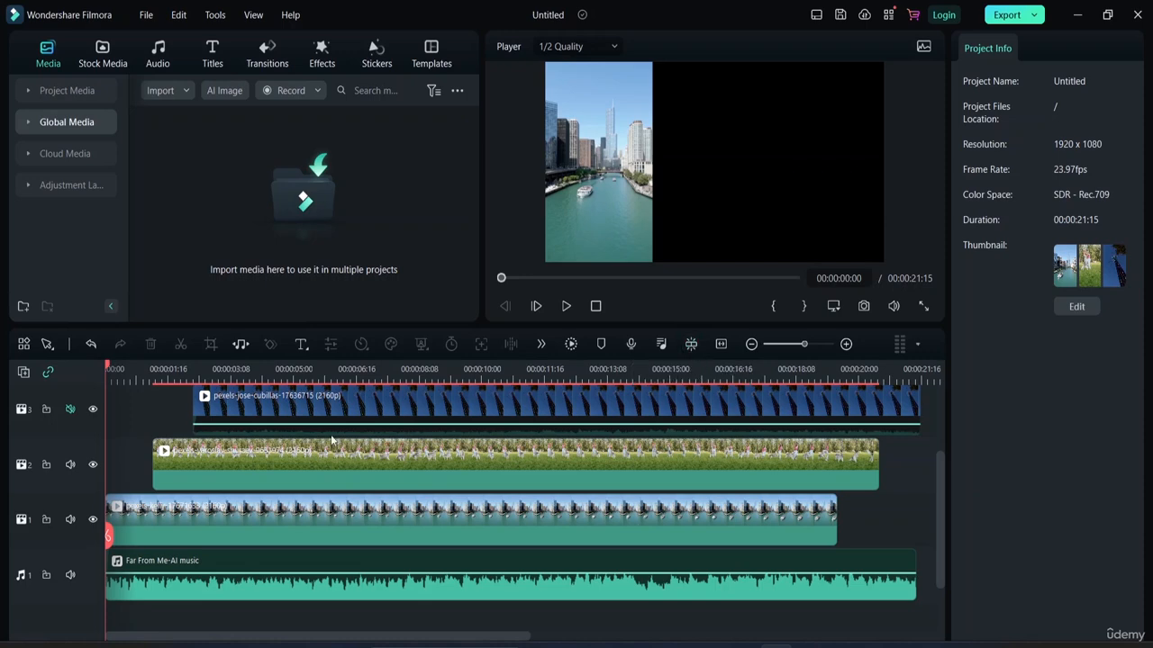
Shift the dog park video on the second video track slightly earlier
mouse_move(199, 455)
left_mouse_down()
mouse_move(242, 454)
mouse_move(193, 455)
left_mouse_up()
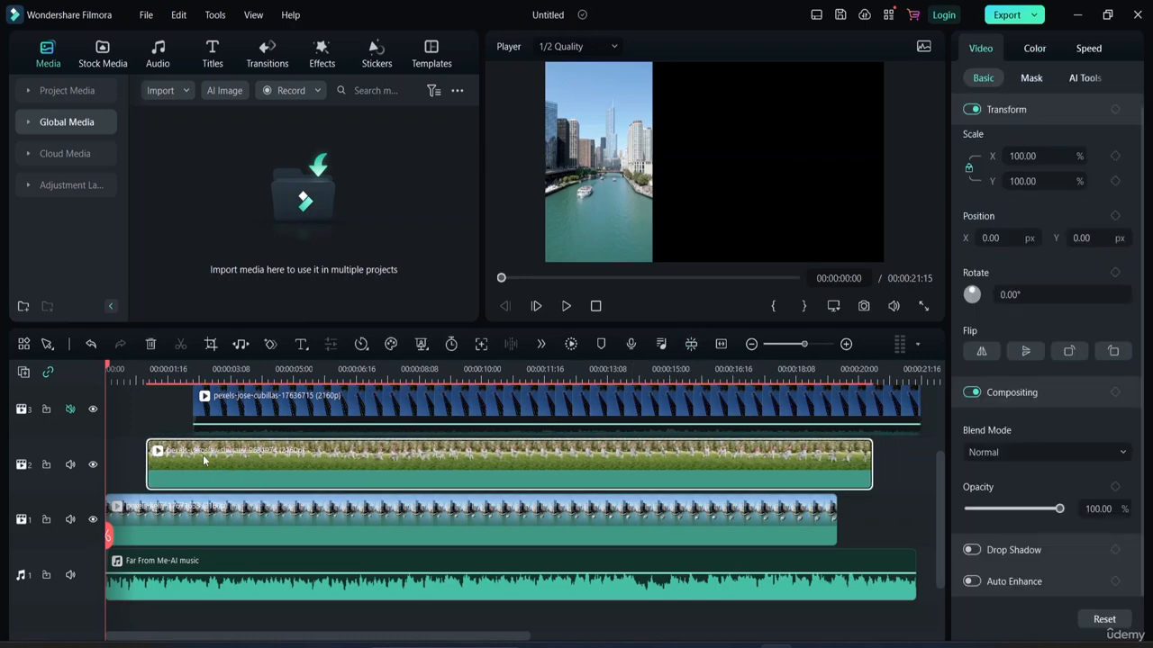
left_click(682, 348)
left_click_drag(221, 466, 259, 443)
Examine the track and master controls in the Audio Mixer and close it without changes
left_click(661, 345)
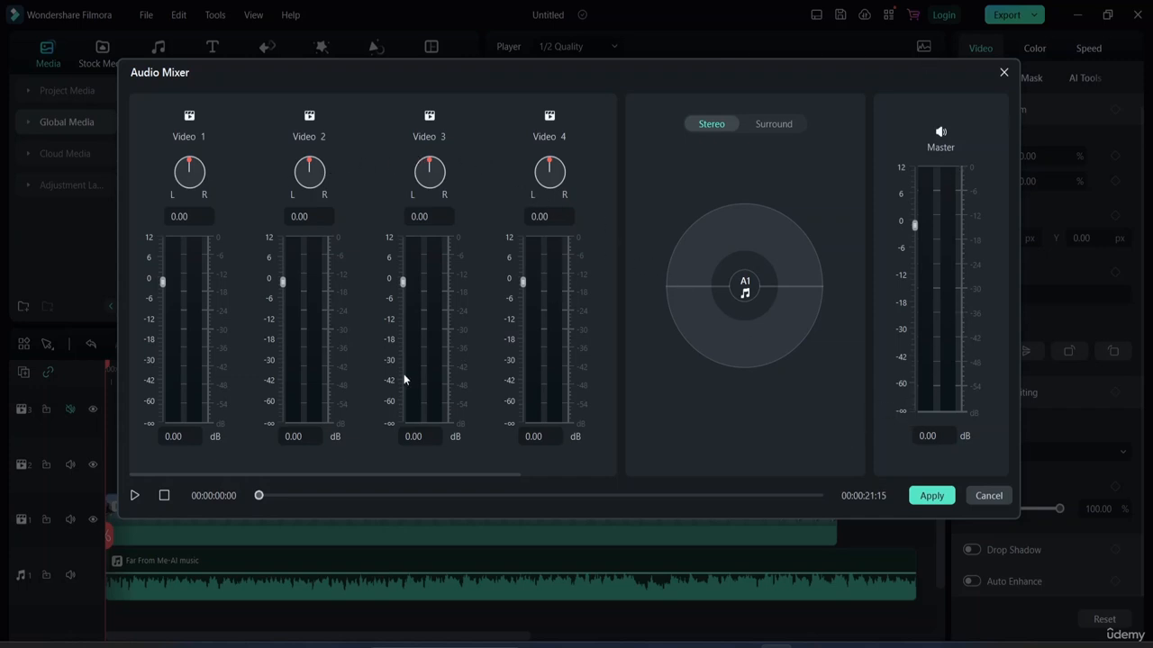
left_click(1003, 73)
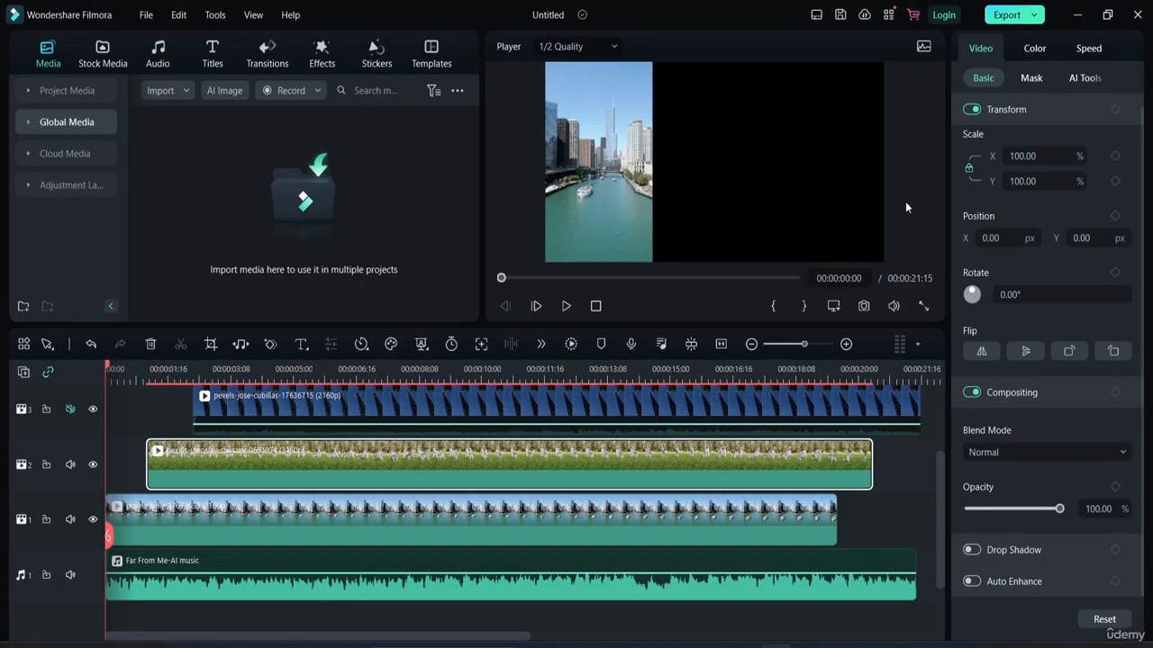
Review the device, input and countdown options for recording audio, and close them without recording
left_click(633, 343)
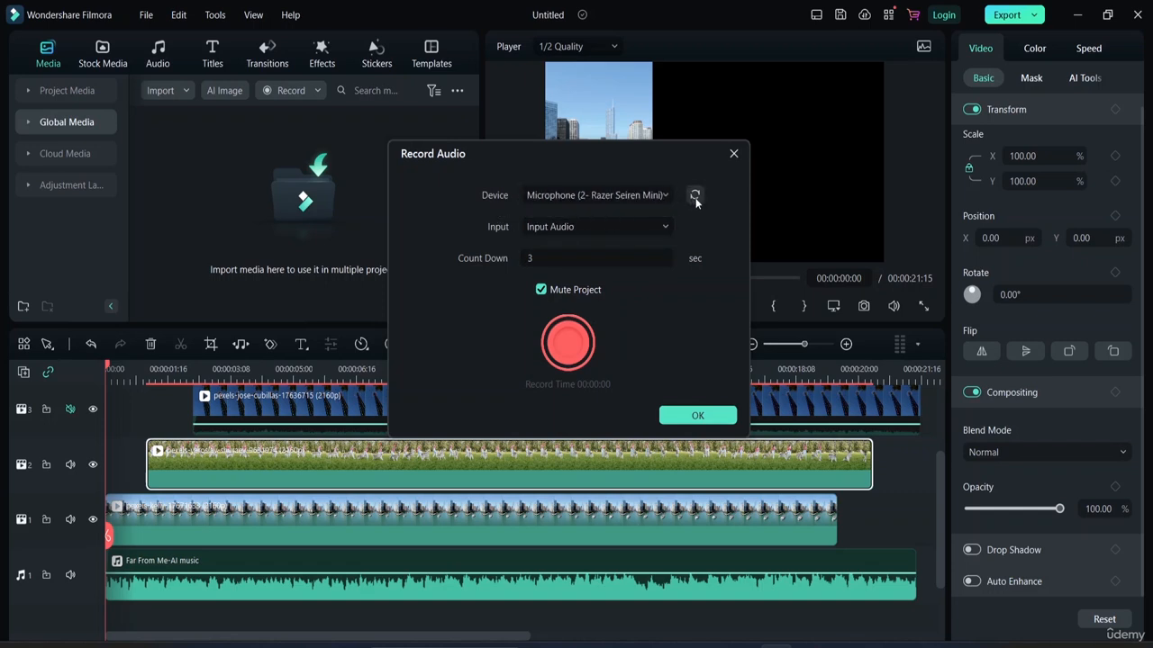
left_click(698, 417)
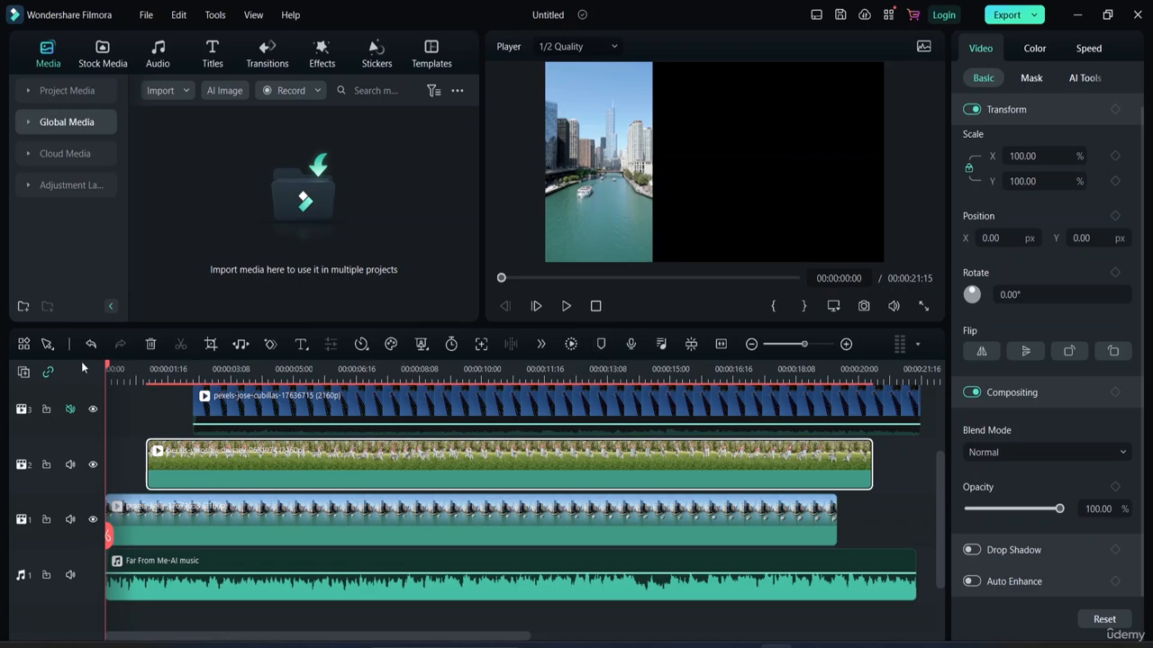
Try a marker on the dog park video at 00:00:01:23, return the playhead to it from 00:00:05:14, and undo the marker
left_click_drag(107, 362, 180, 367)
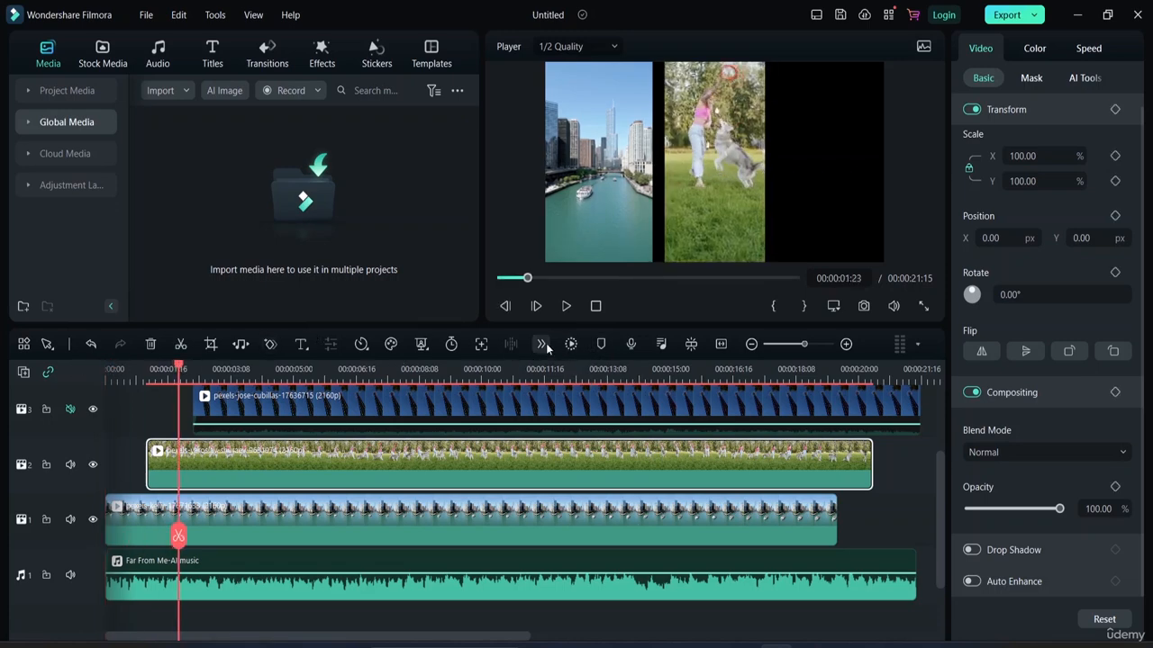
left_click(603, 344)
left_click_drag(178, 538, 316, 519)
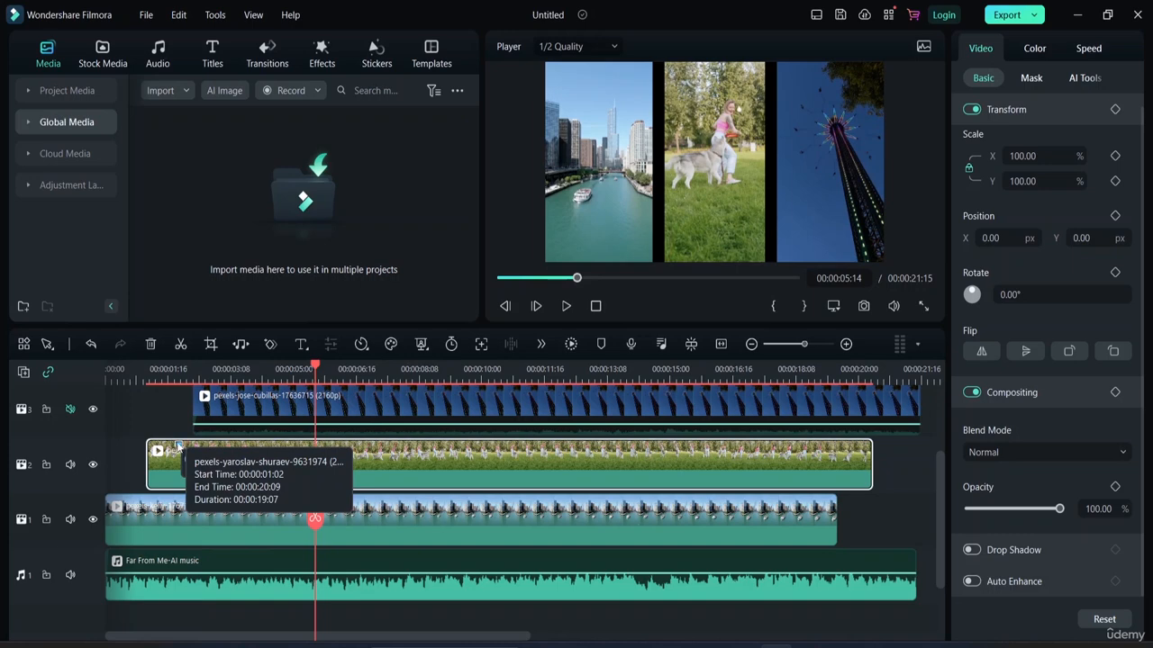
left_click(180, 447)
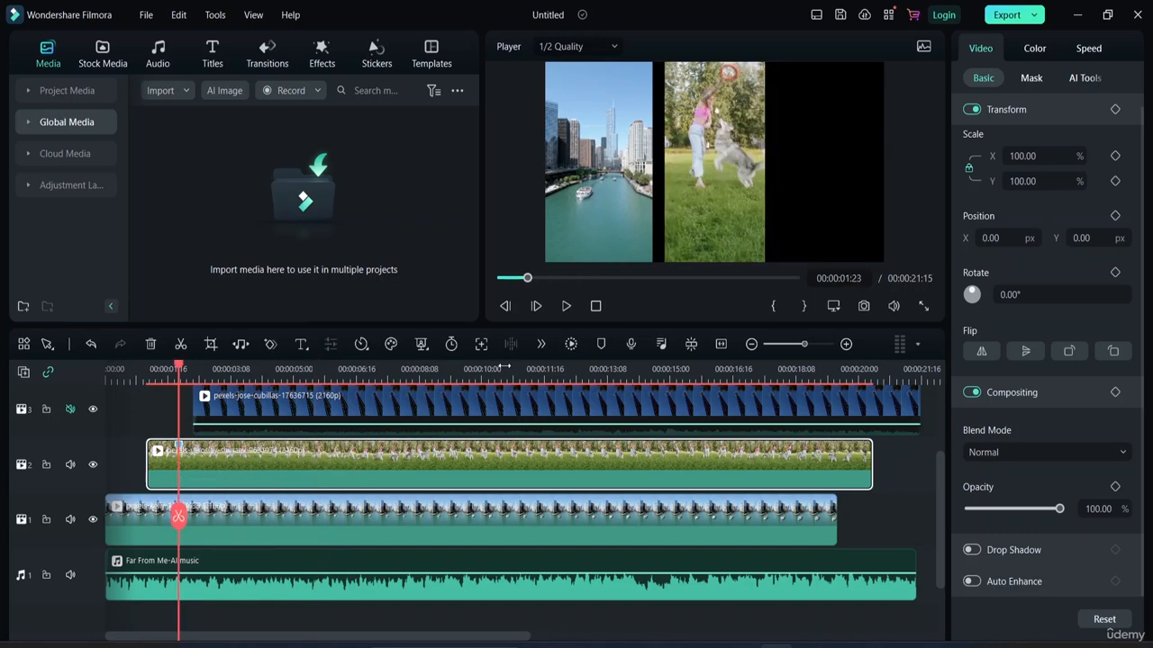
key("ctrl+z")
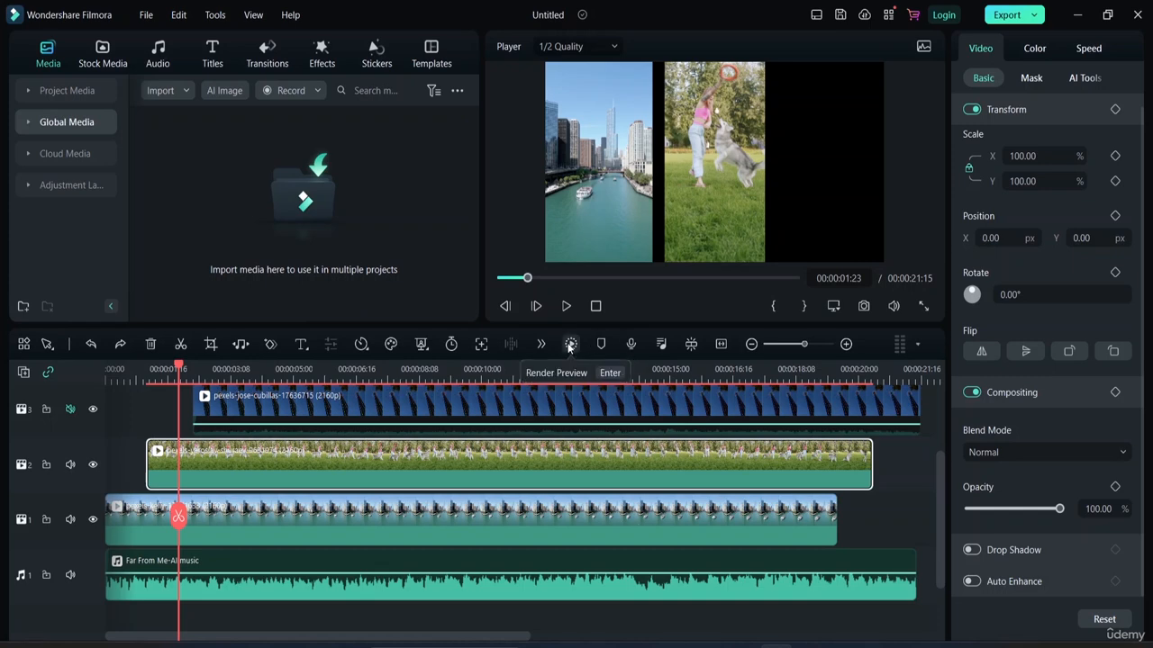
Render the timeline preview and play the rendered section from the start of the dog park video
scroll(820, 432, "up", 1)
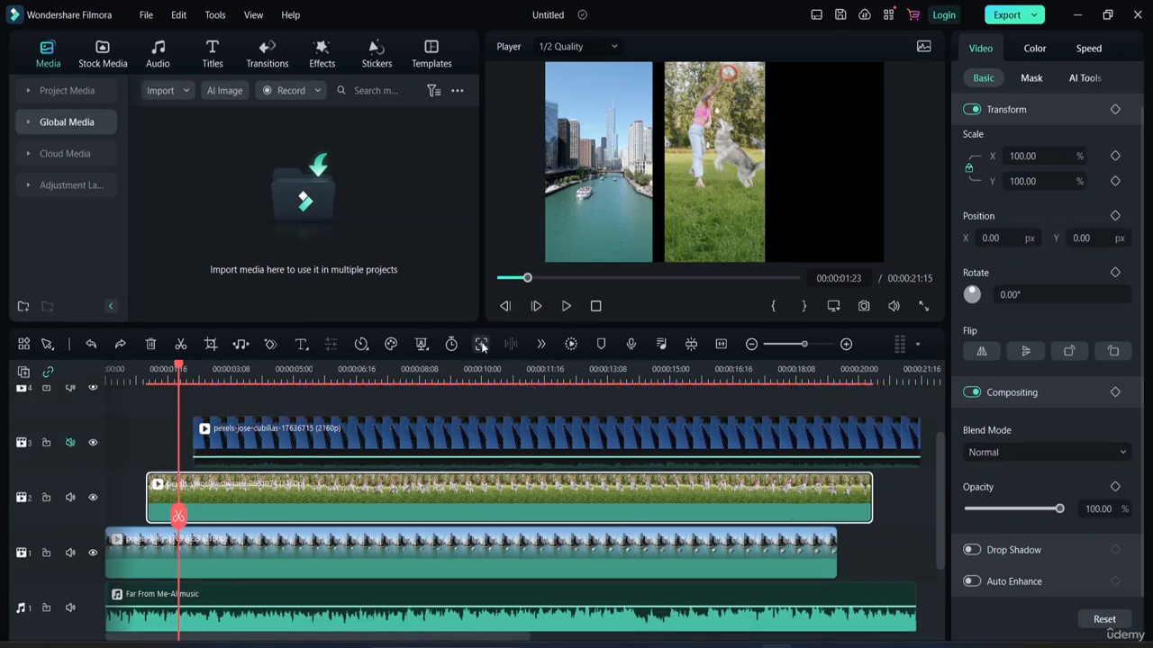
left_click(570, 345)
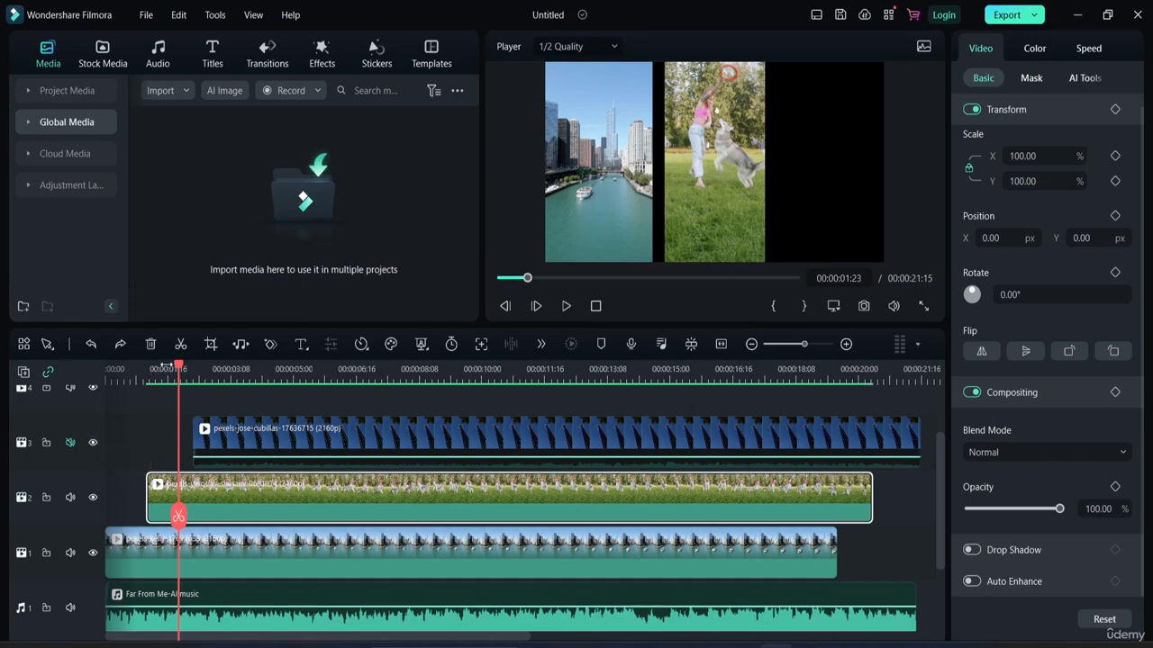
left_click_drag(179, 366, 148, 363)
key("space")
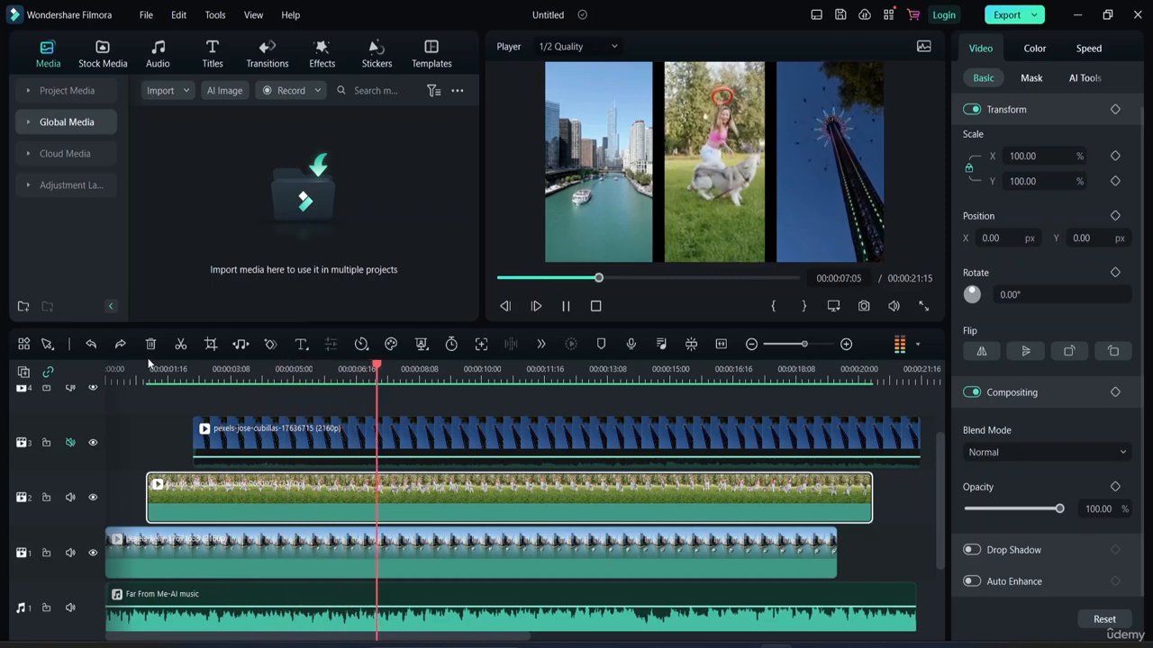
key("space")
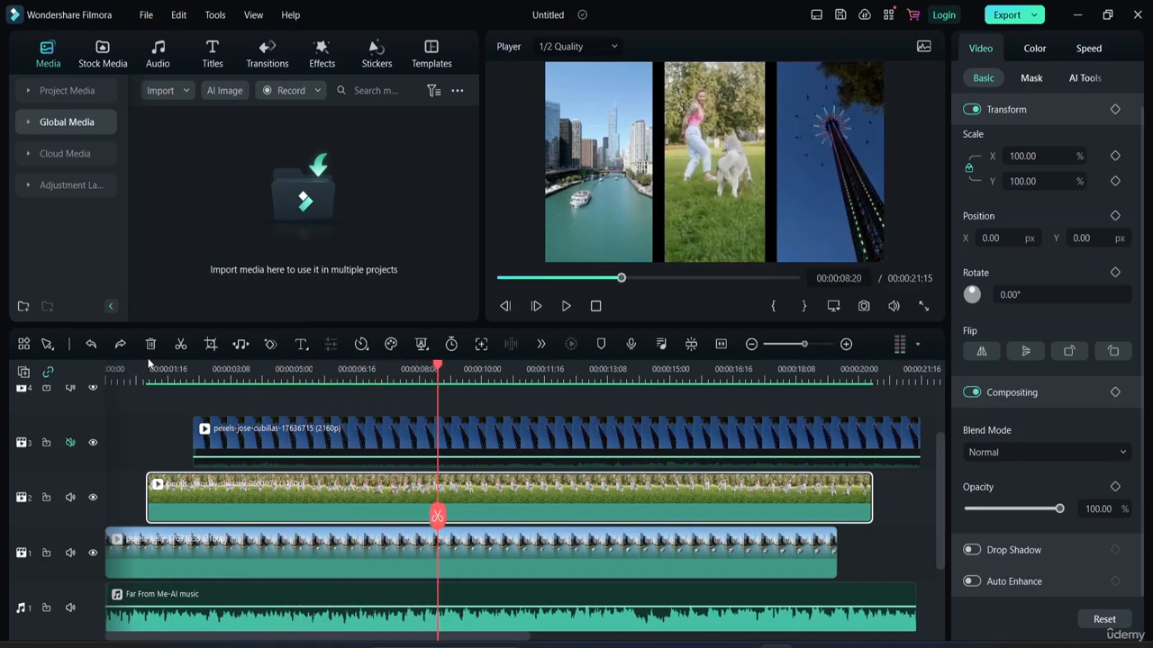
Look at the Slide Edit window for the dog park video and close it without replacing anything
left_click(542, 344)
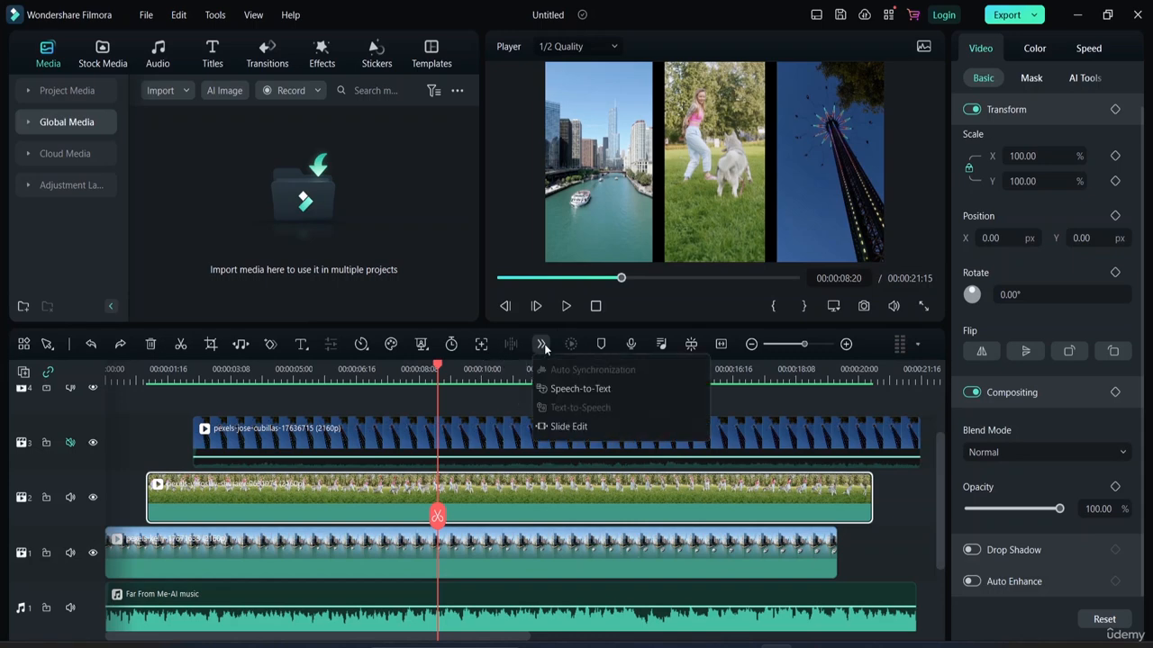
left_click(579, 428)
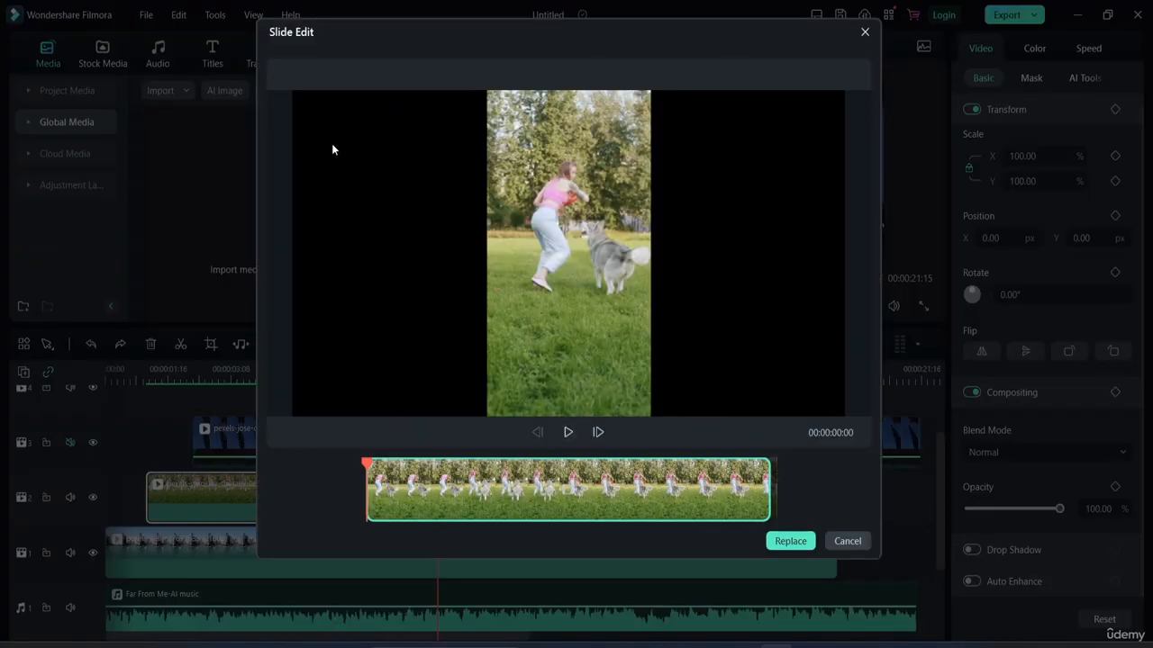
left_click(865, 32)
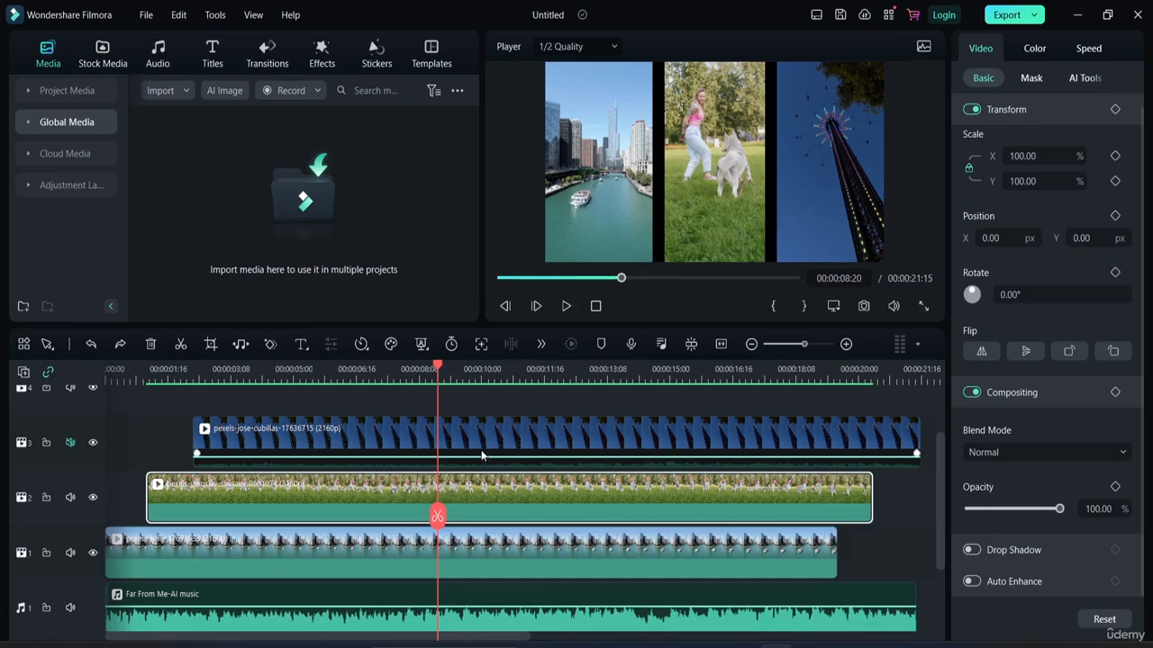
Try Motion Tracking and Color Match on the dog park video, and view the AI matting options
left_click(481, 344)
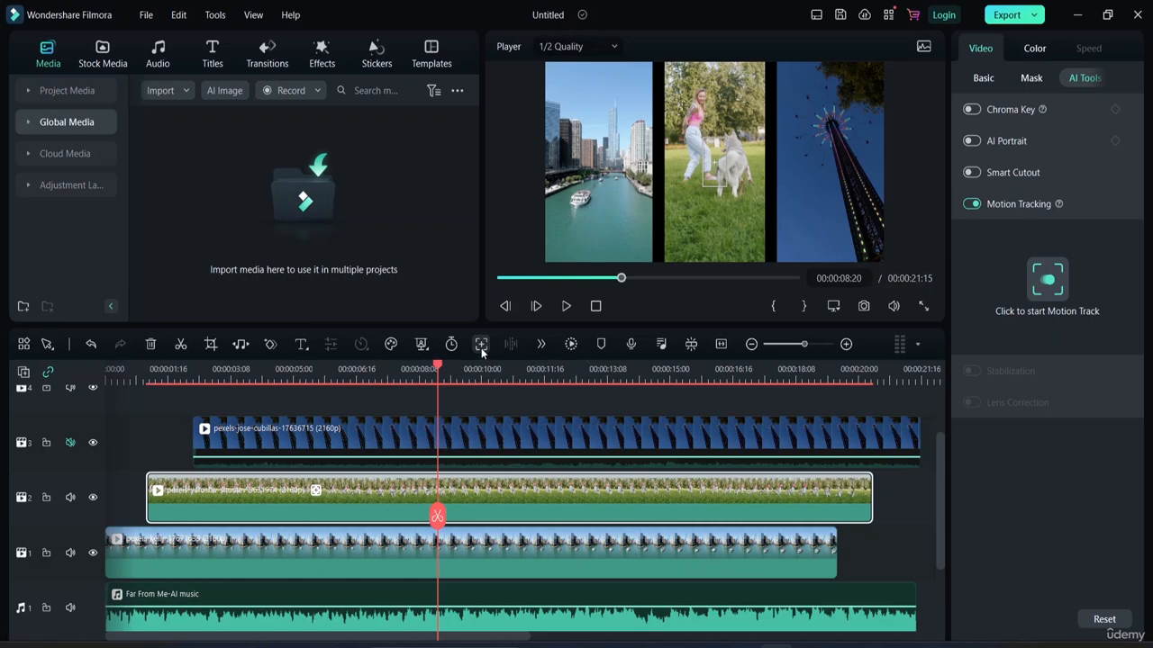
left_click(481, 345)
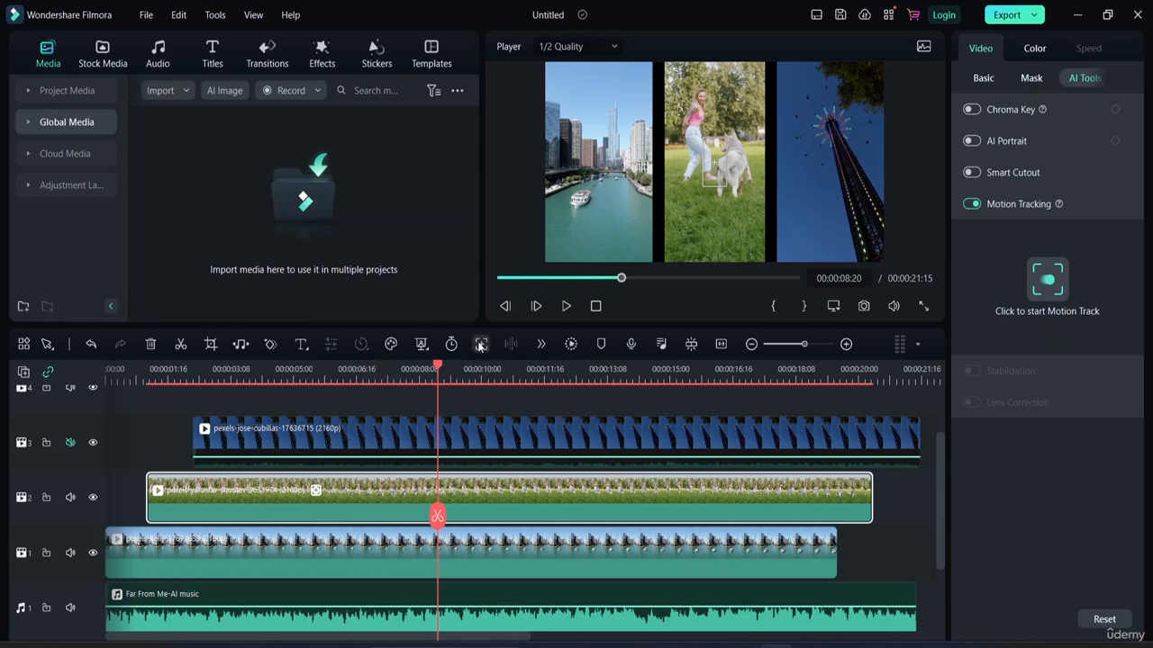
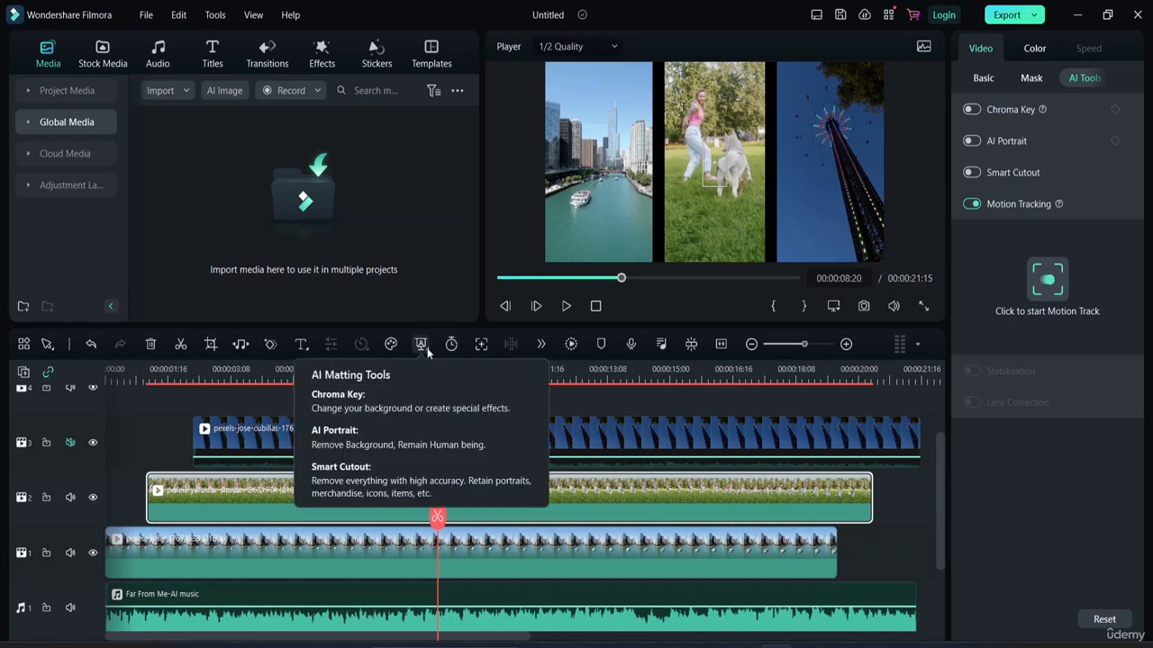
left_click(427, 347)
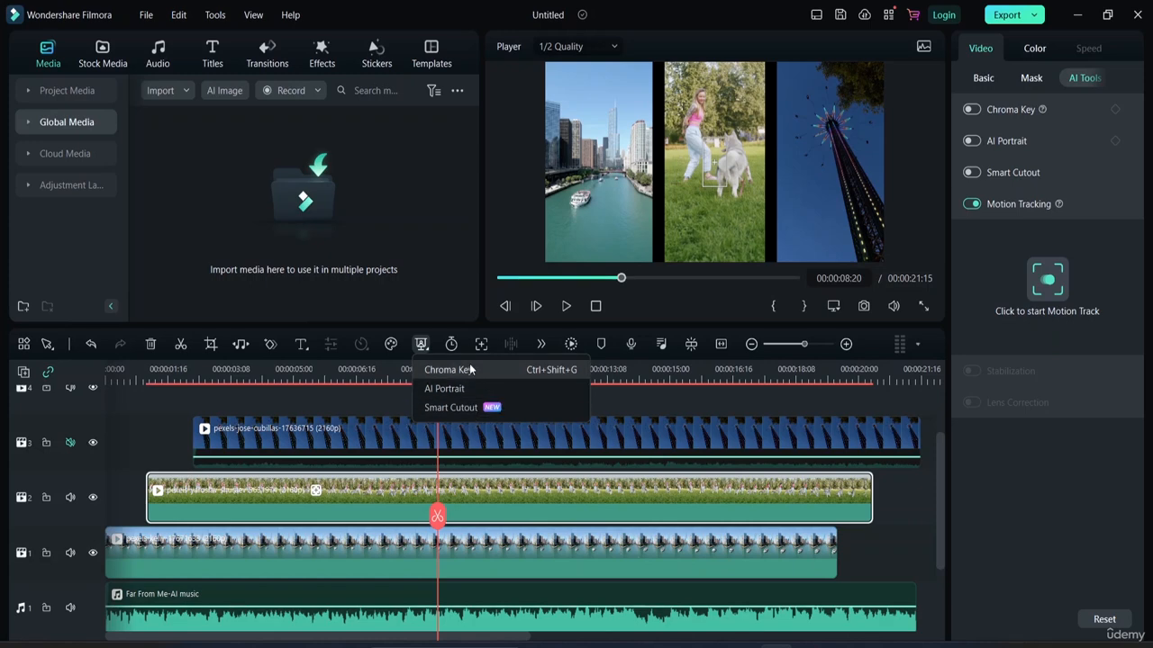
left_click(460, 327)
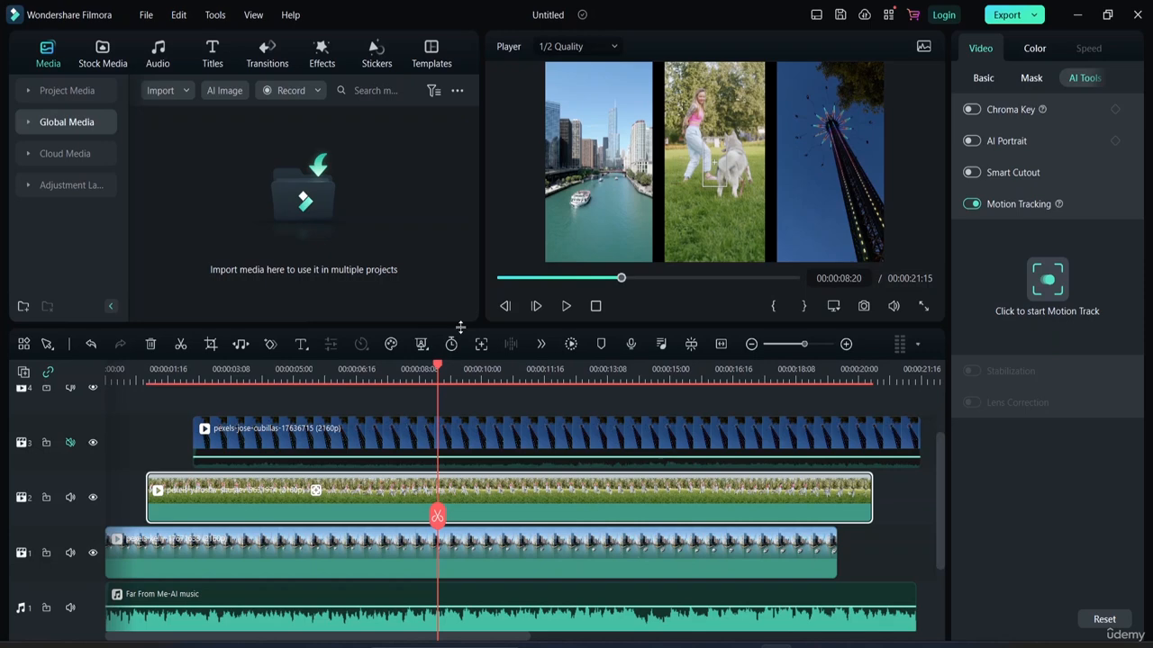
left_click(392, 345)
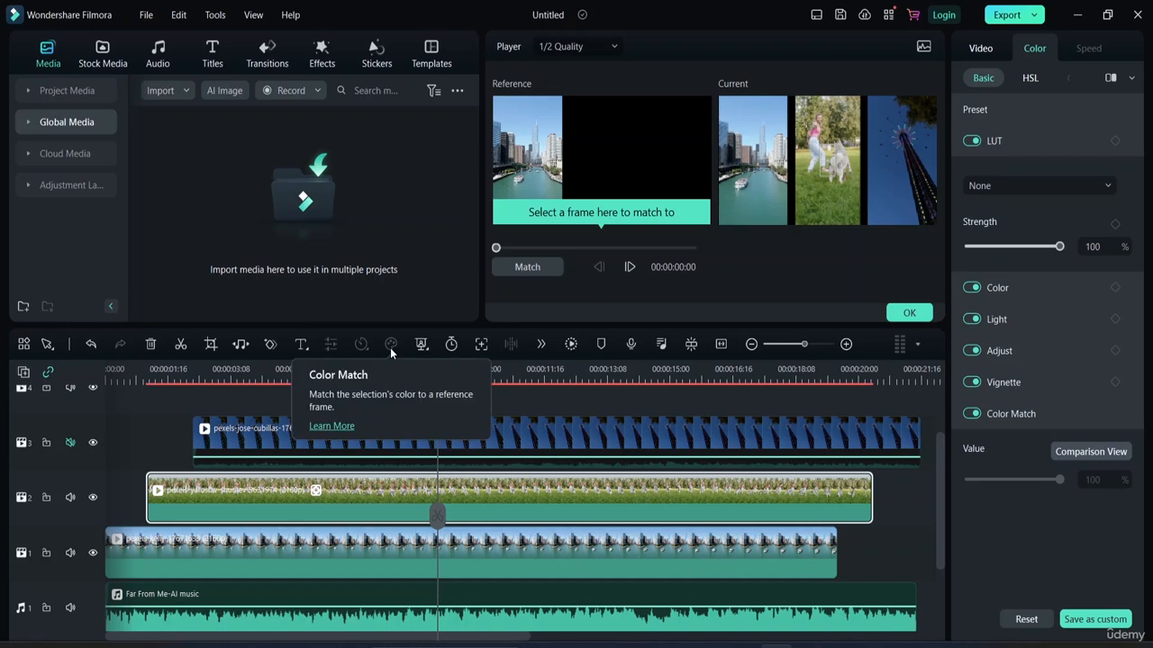
Undo the Color Match and Motion Tracking changes along with the dog park video's last timeline shift
key("ctrl+z")
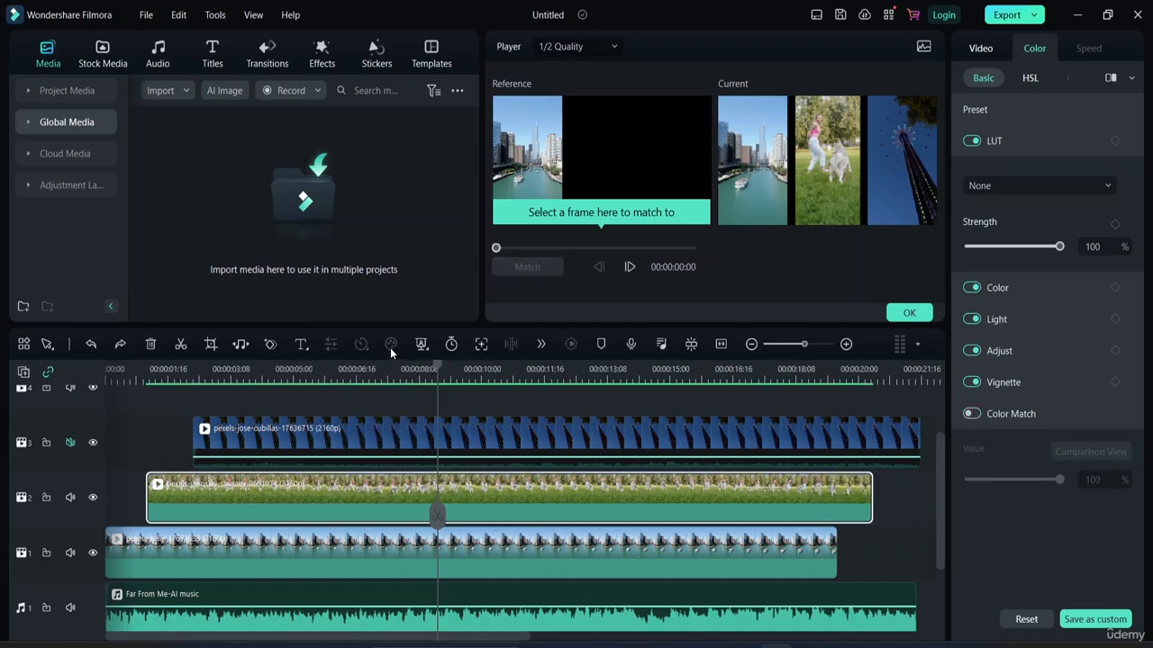
key("ctrl+z")
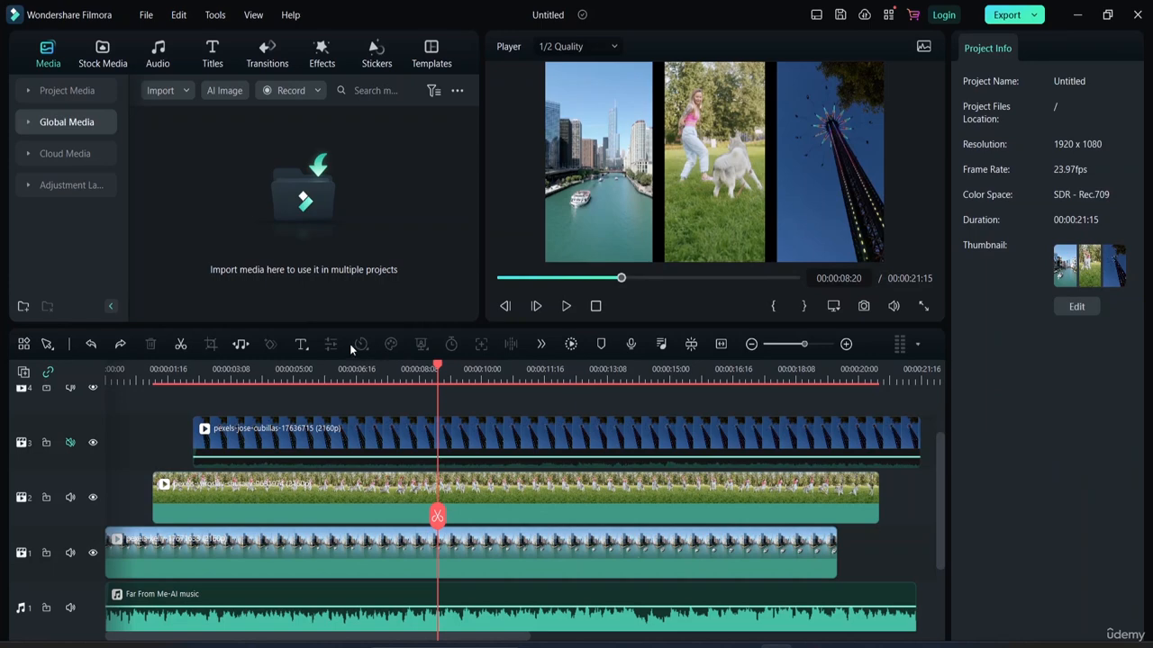
Place the playhead at 00:00:03:07 over the tower ride video on the third video track, and undo a trial keyframe there
left_click(300, 344)
left_click(251, 433)
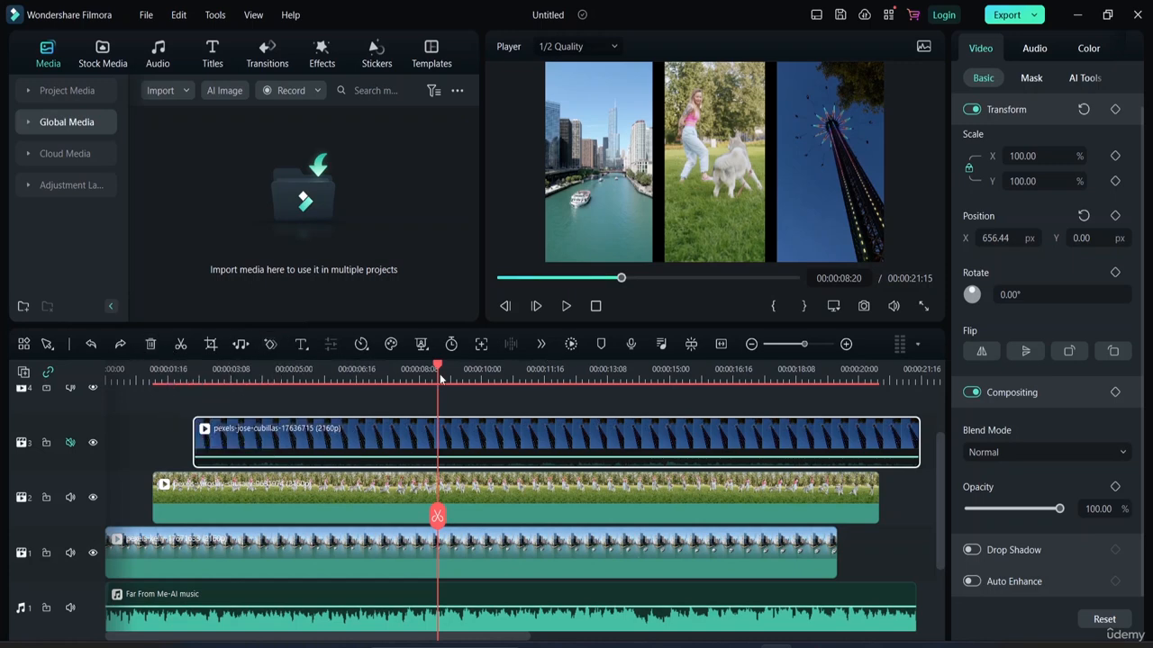
left_click_drag(438, 370, 229, 367)
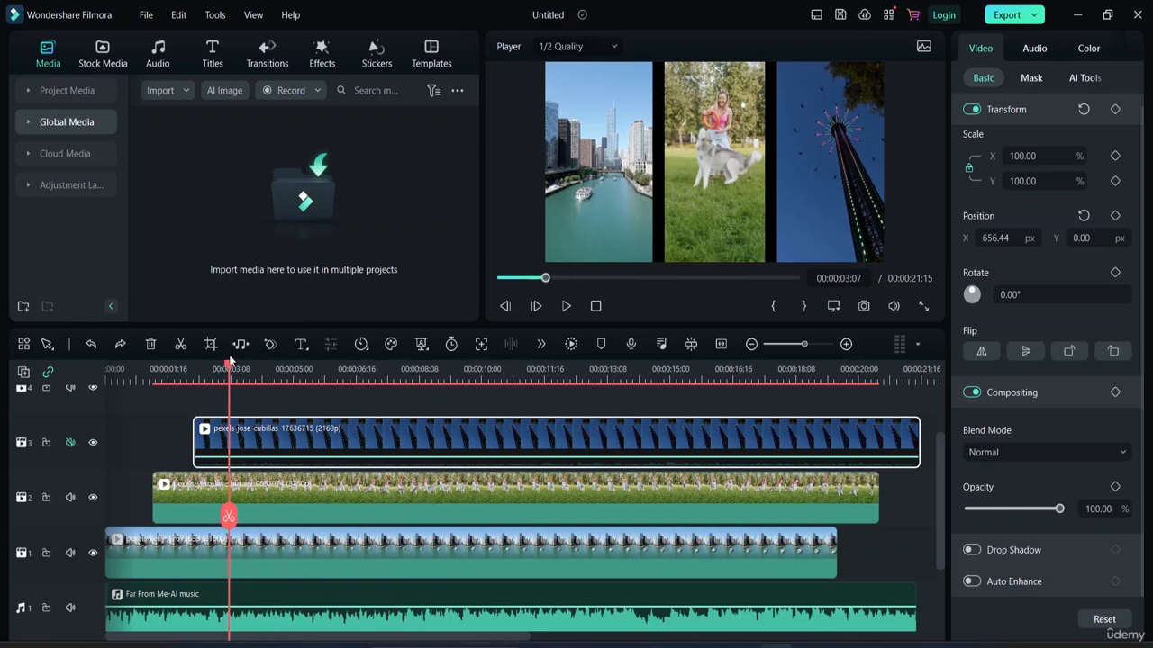
left_click(272, 345)
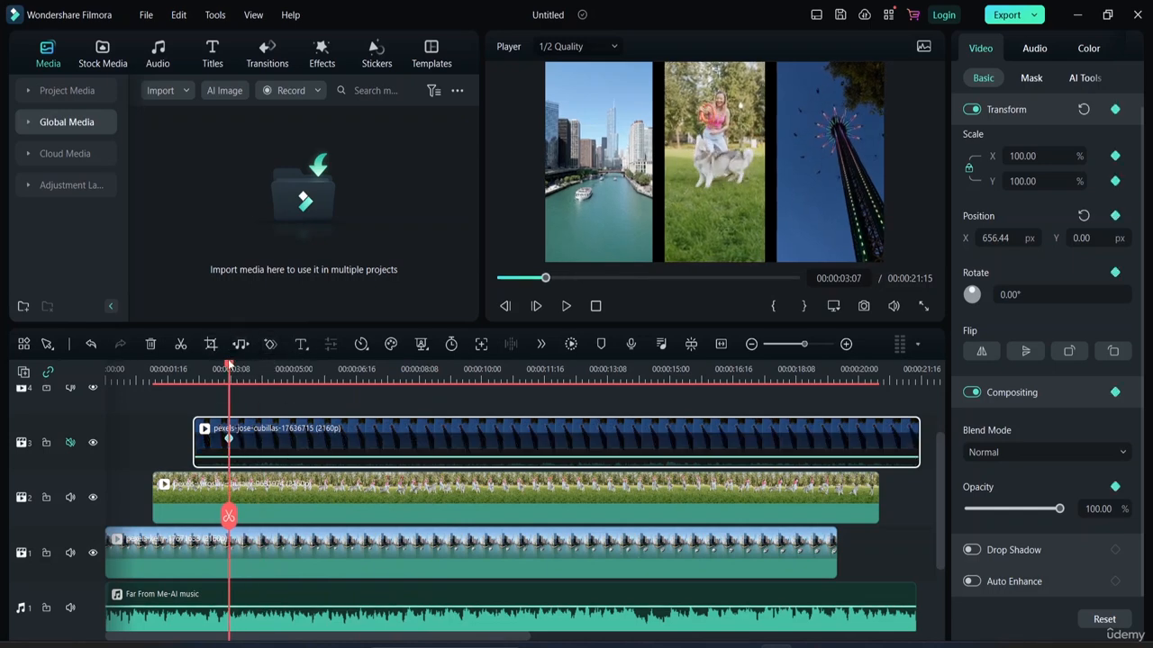
scroll(233, 434, "down", 1)
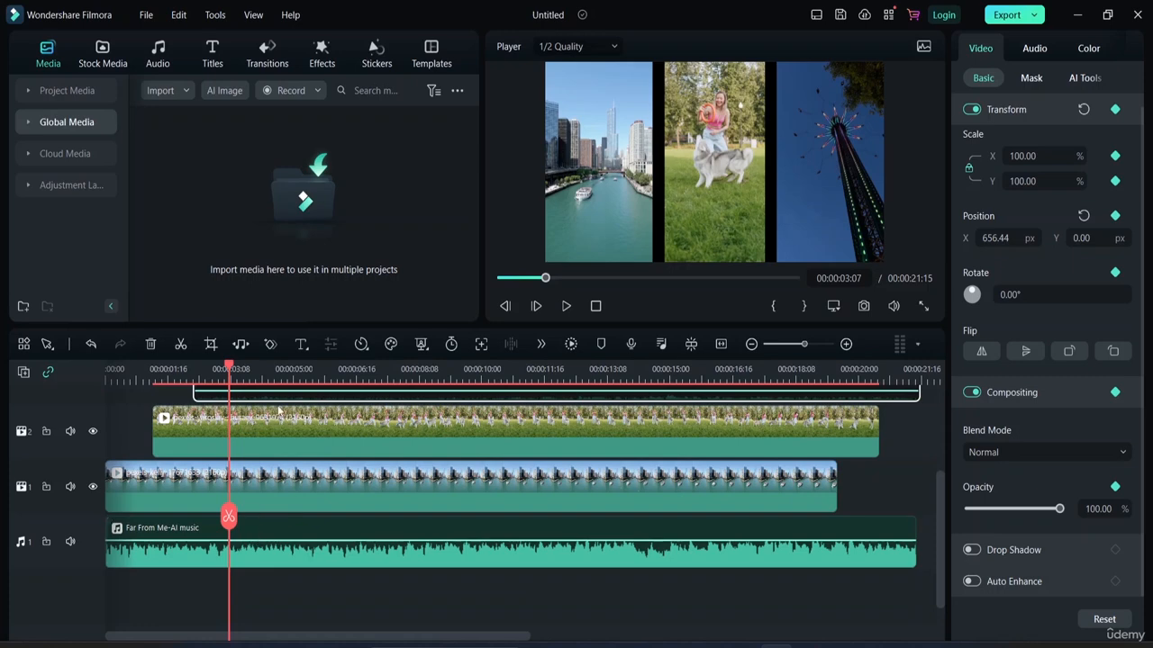
scroll(252, 459, "up", 2)
key("ctrl+z")
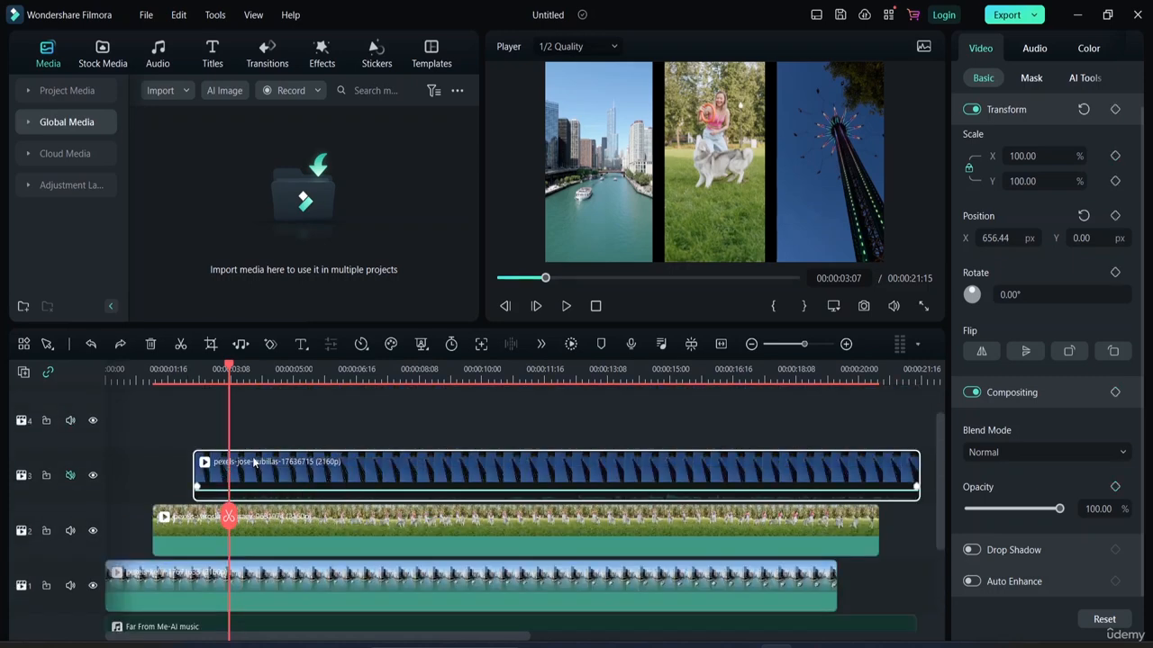
Select the Far From Me-AI music clip to check which adjustments and keyframe options audio offers
scroll(280, 451, "down", 2)
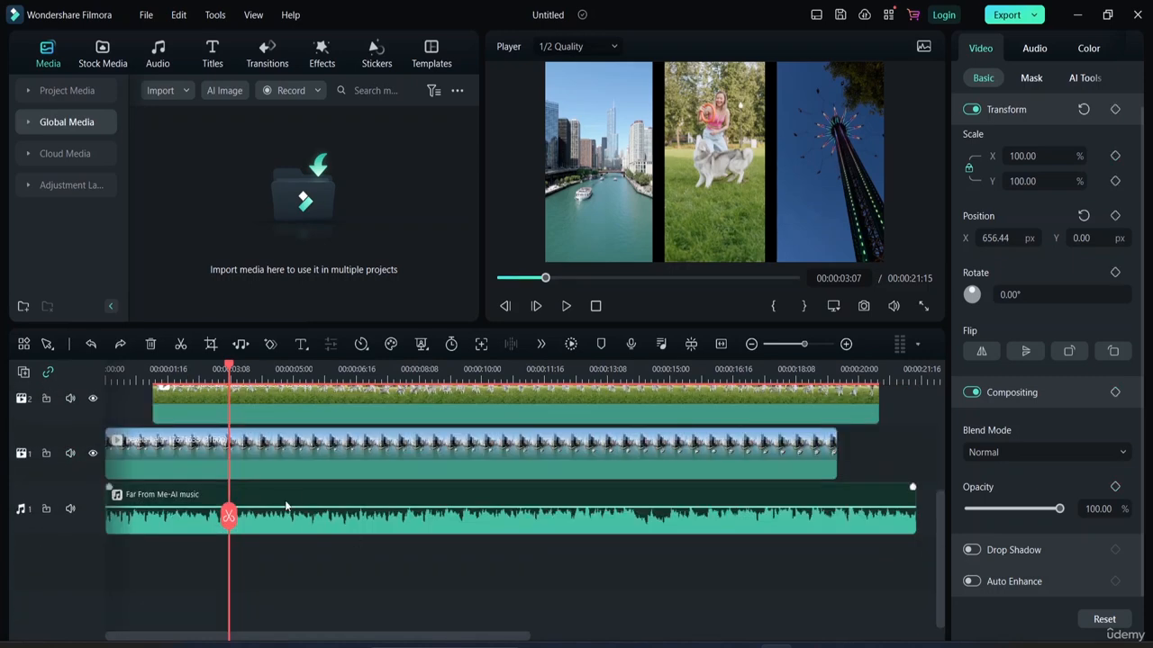
left_click(293, 527)
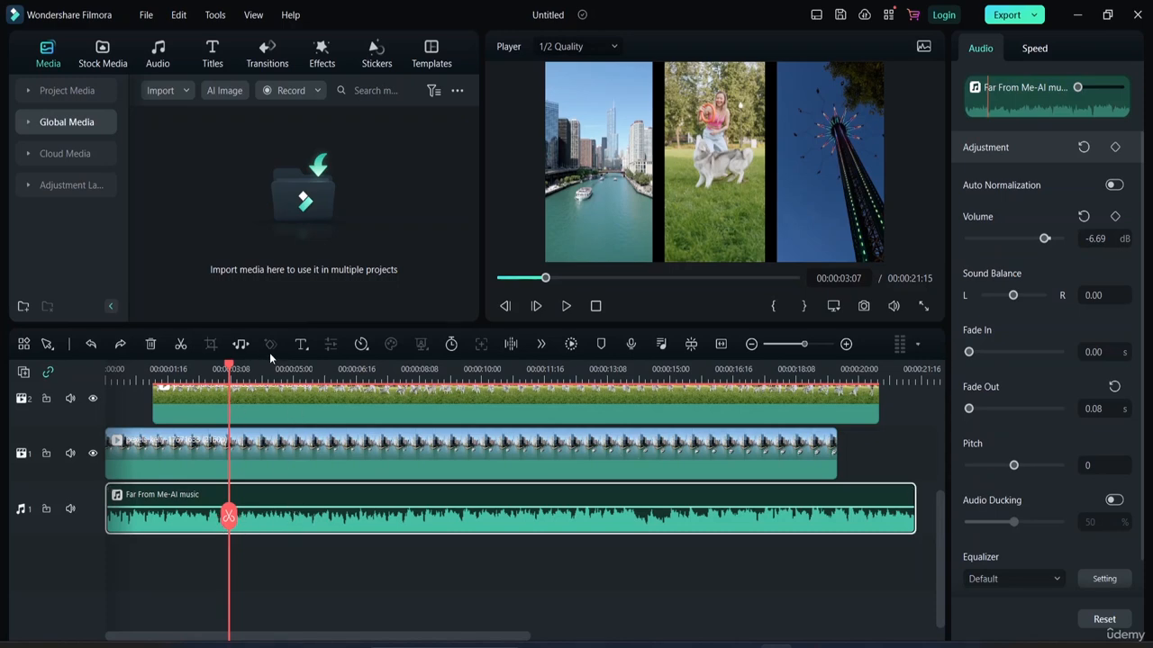
scroll(269, 407, "up", 3)
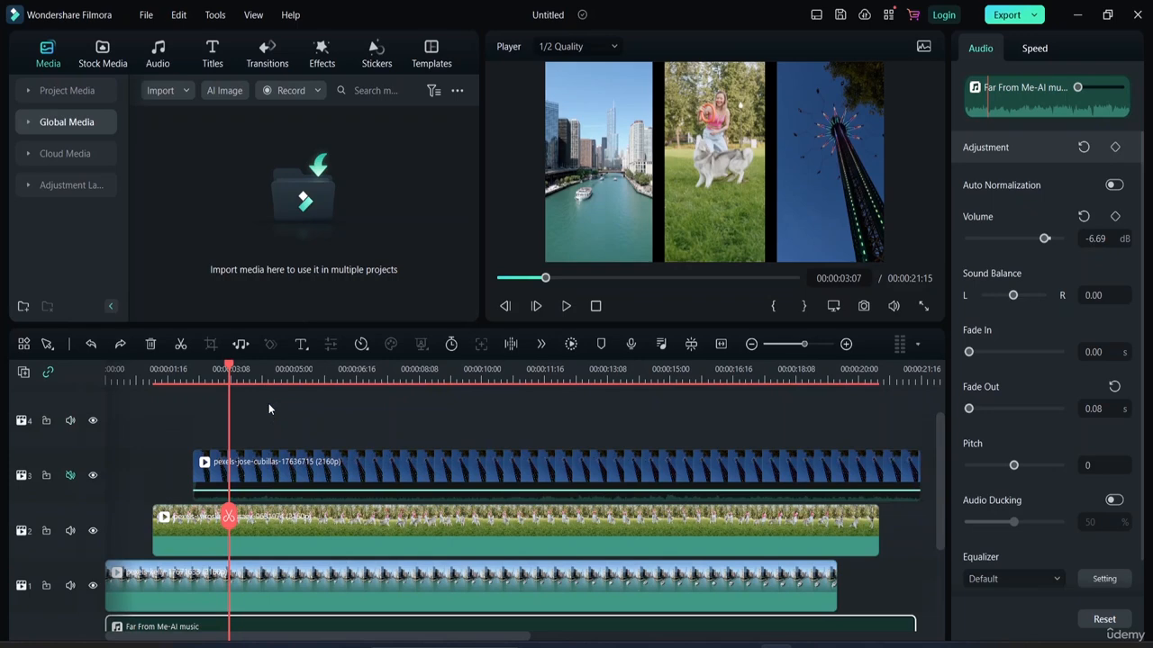
Add keyframes to the tower ride video on the third video track at 00:00:03:07 and 00:00:07:05
left_click(240, 461)
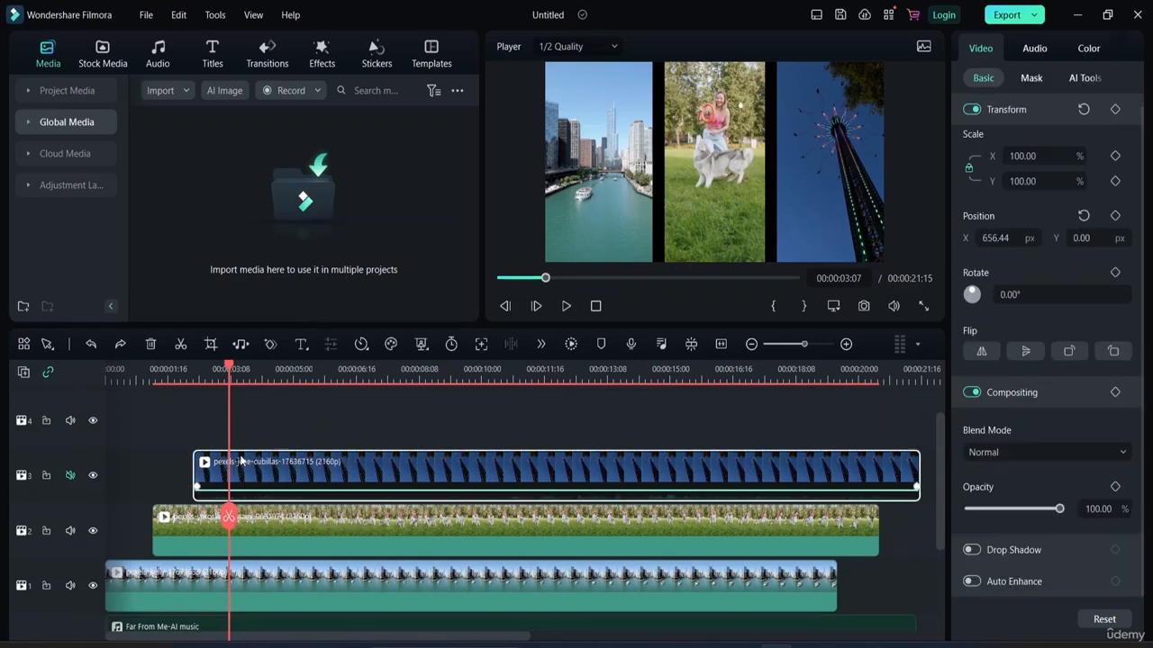
left_click(270, 345)
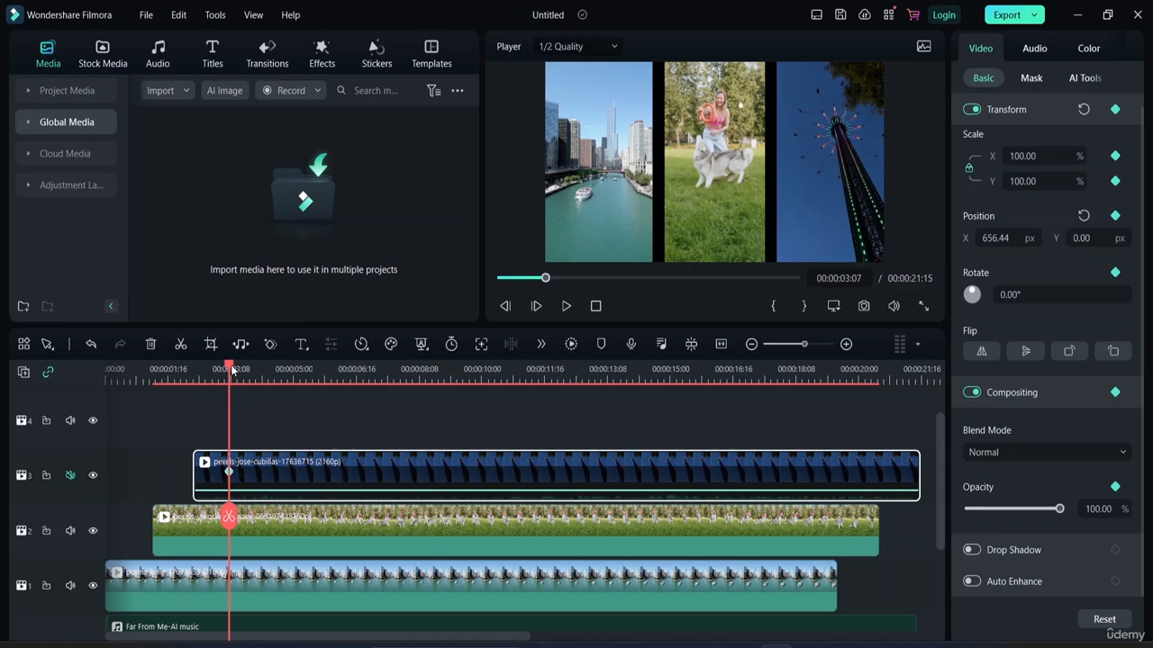
left_click_drag(231, 370, 377, 374)
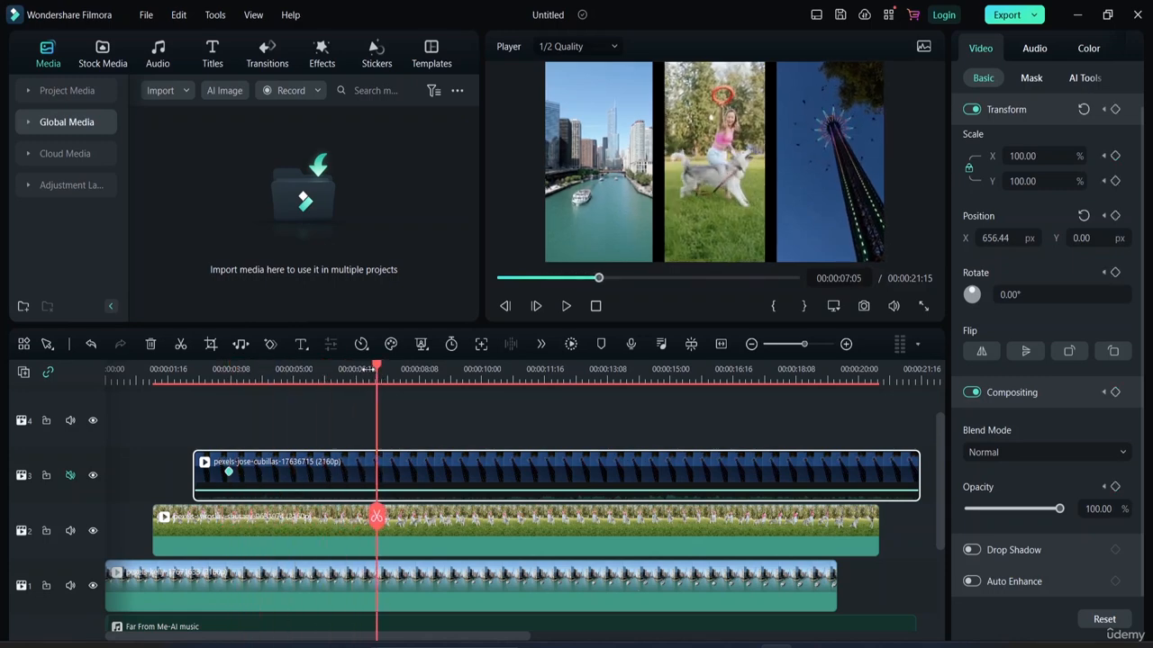
left_click(270, 344)
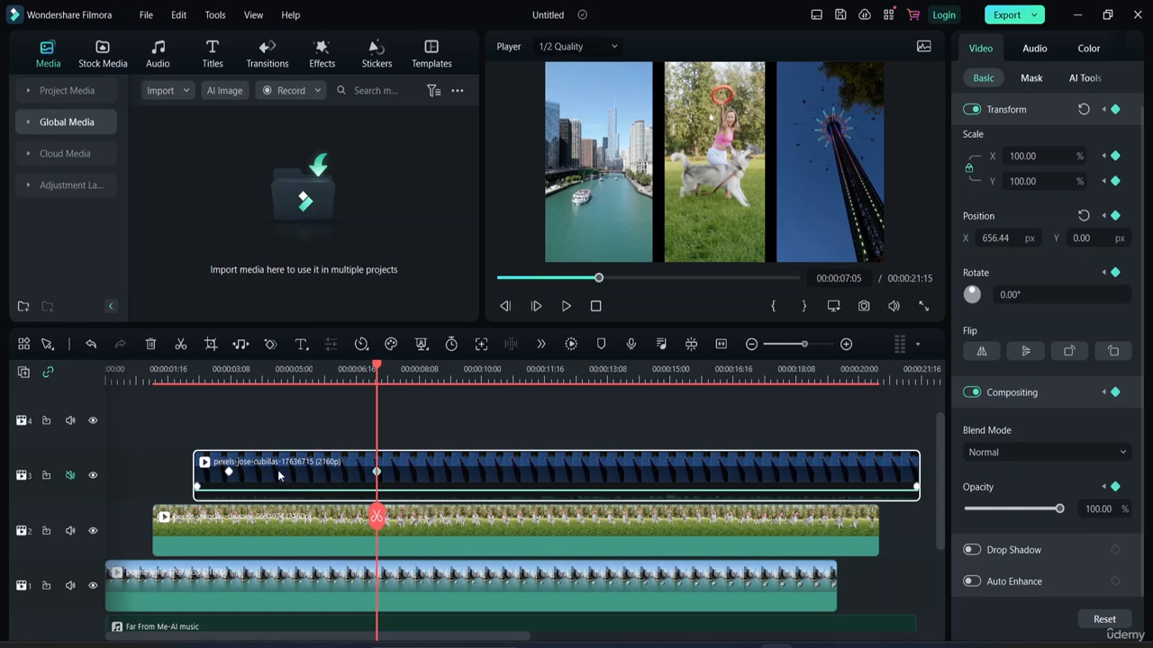
Lower the tower ride video's opacity to about 28.93% at the first keyframe, 00:00:03:07
left_click_drag(383, 367, 229, 370)
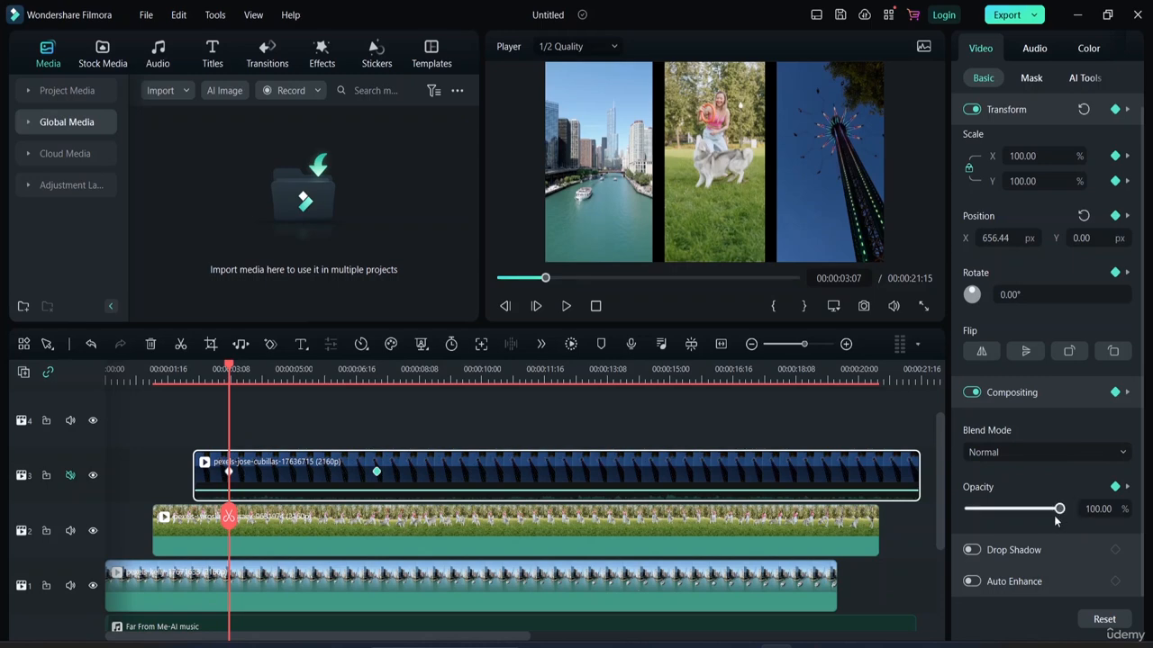
left_click_drag(1059, 509, 995, 511)
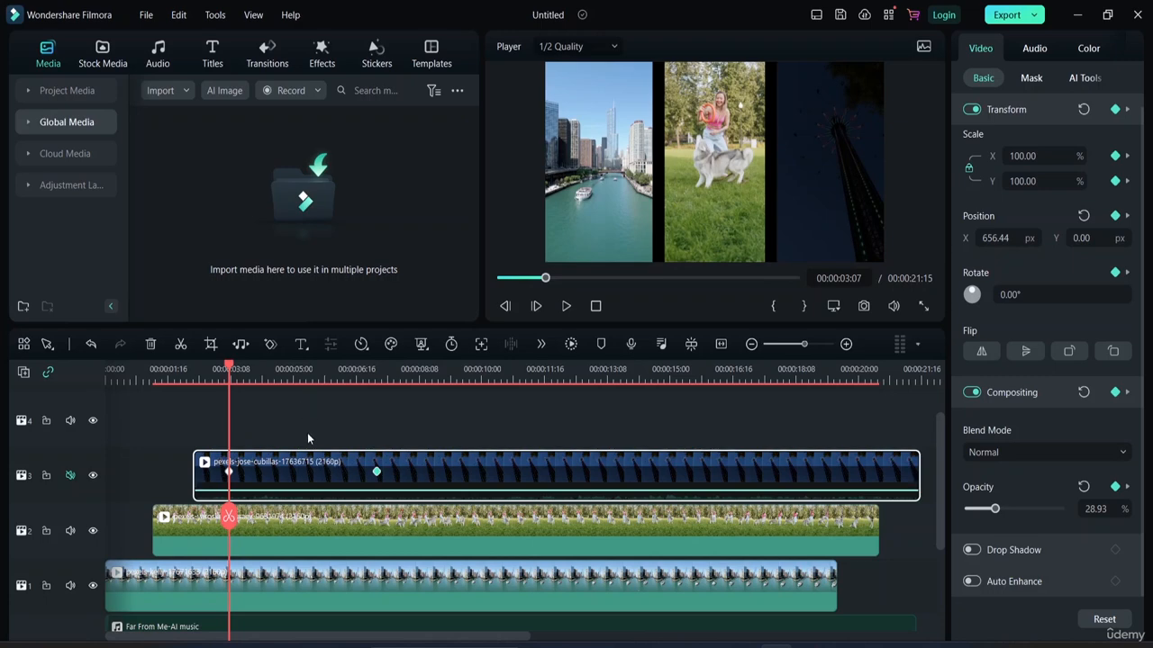
Preview the tower ride video's opacity change, scrubbing to 00:00:07:05 and playing from 00:00:01:23 past the second keyframe
left_click_drag(220, 529, 376, 516)
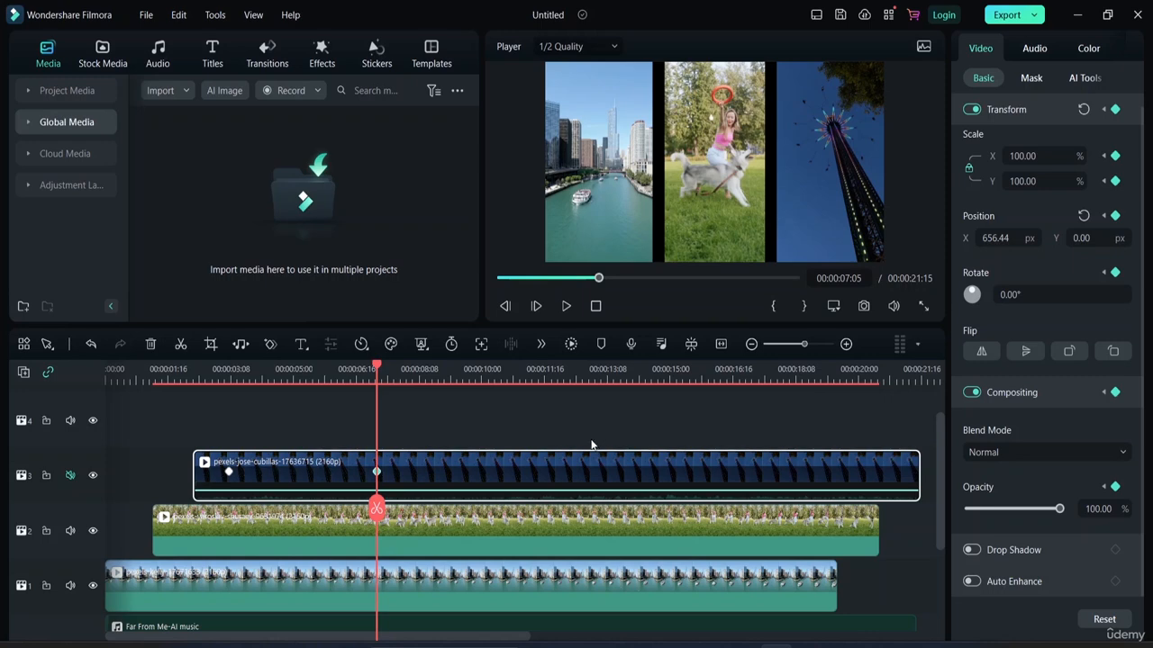
left_click_drag(376, 367, 178, 366)
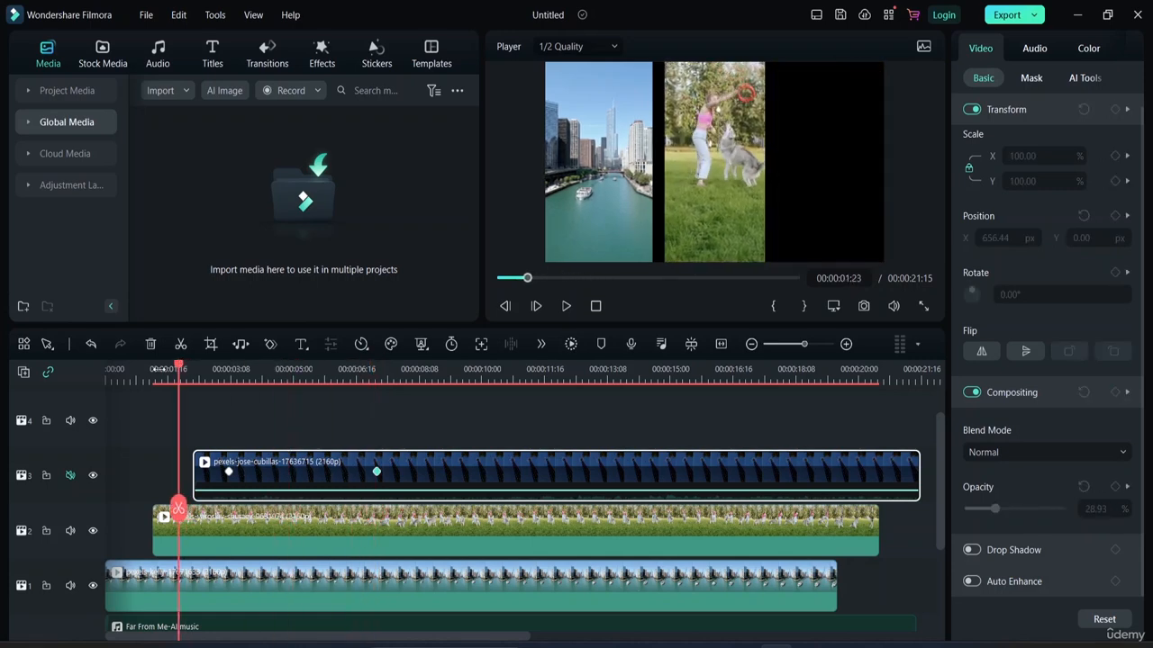
key("space")
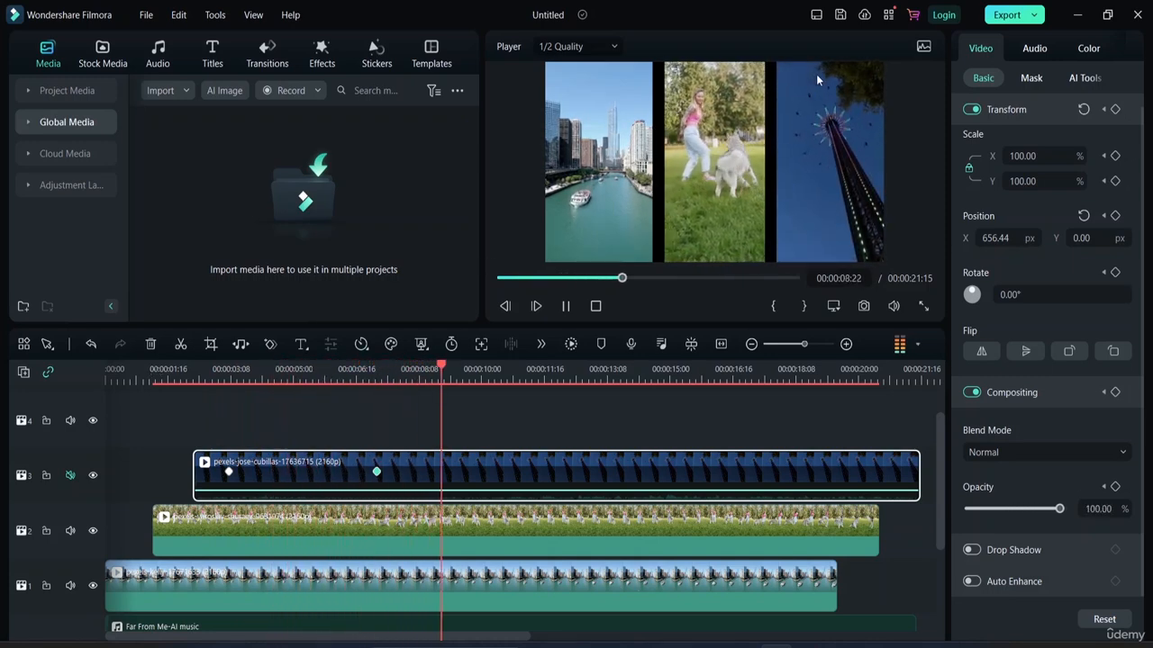
key("space")
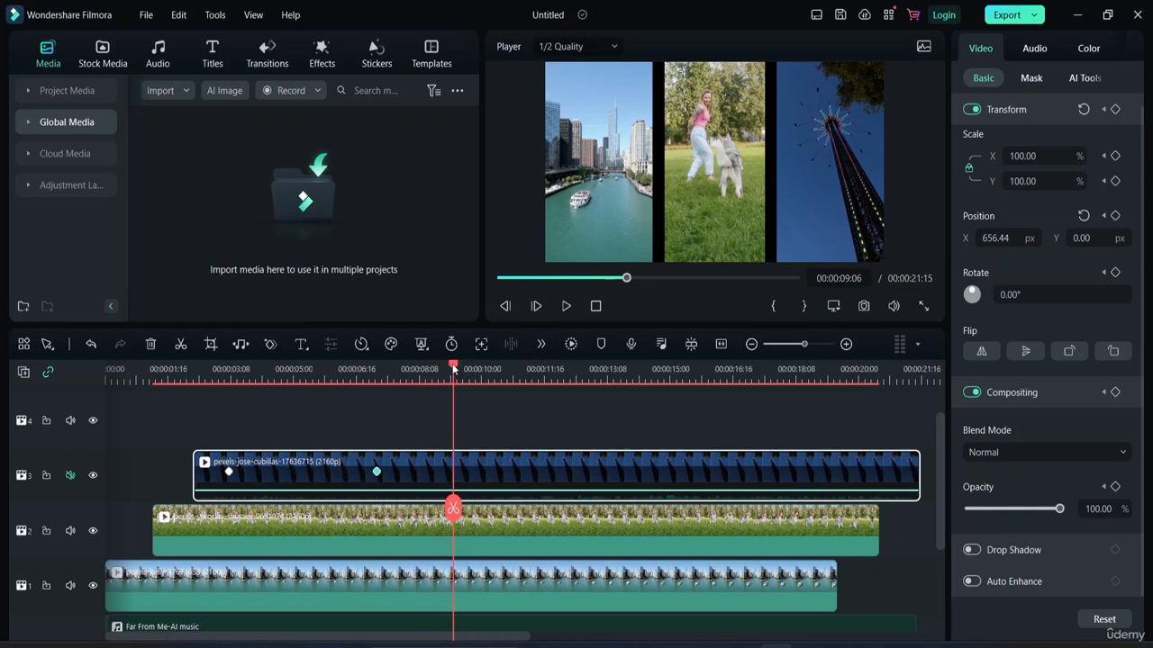
Delete the keyframes at 00:00:07:05 and 00:00:03:07 from the tower ride video on the third video track
left_click(376, 472)
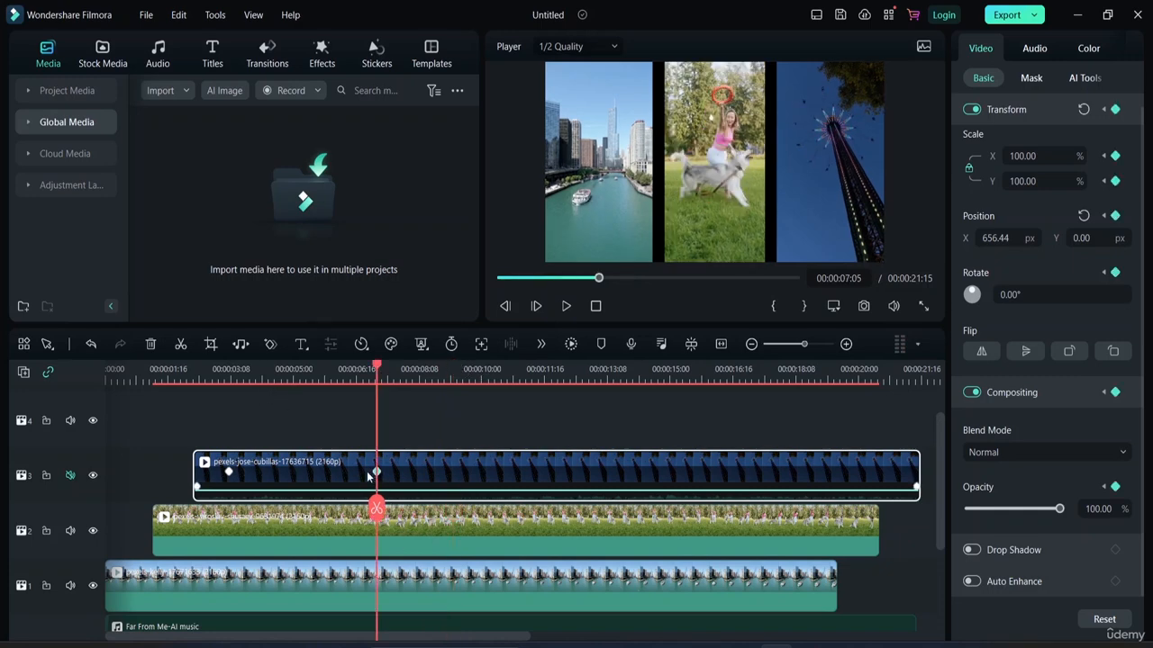
key("Delete")
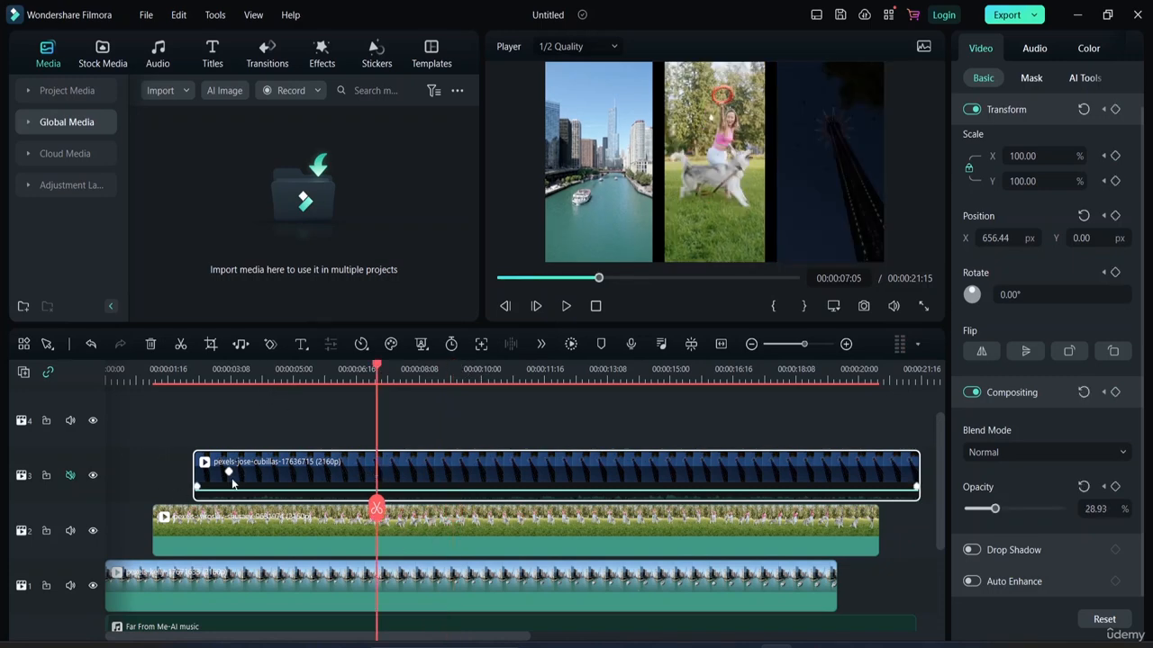
left_click(230, 473)
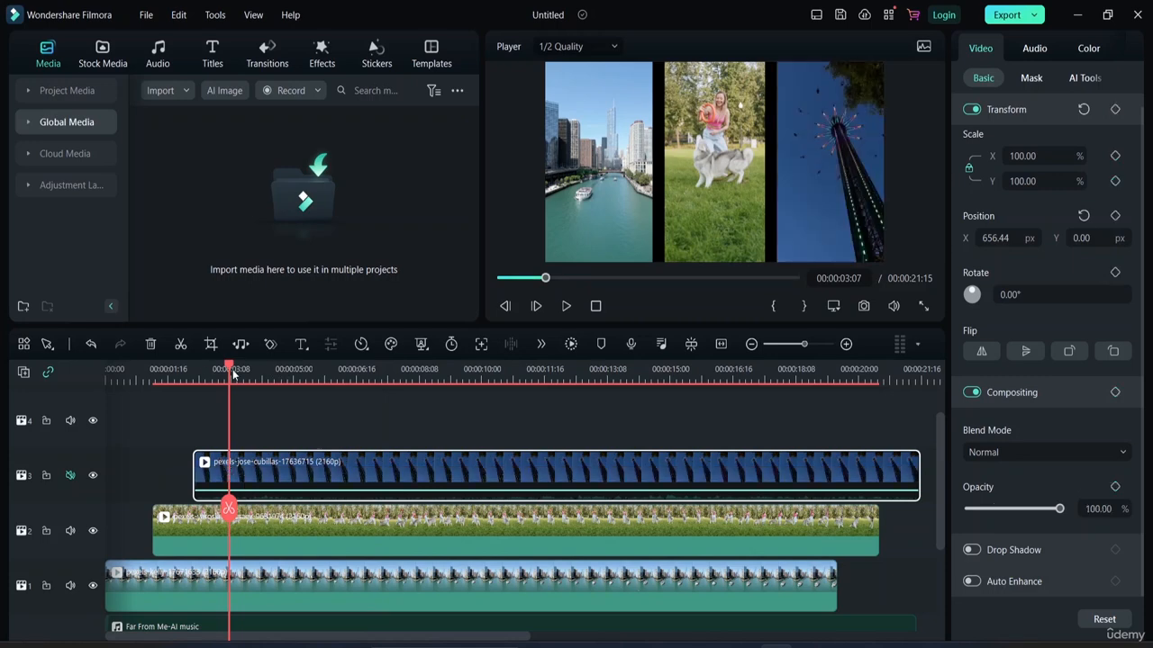
Return the playhead to the start, try deleting the tower ride video from the third video track, and undo the deletion
left_click_drag(230, 369, 105, 394)
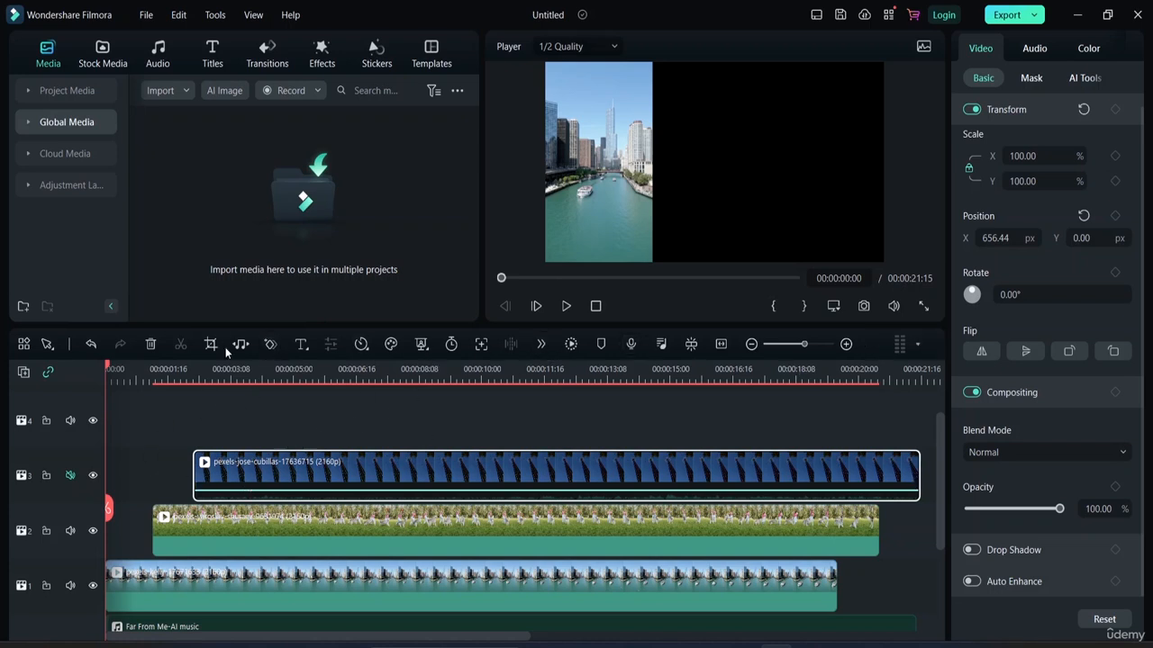
left_click(151, 349)
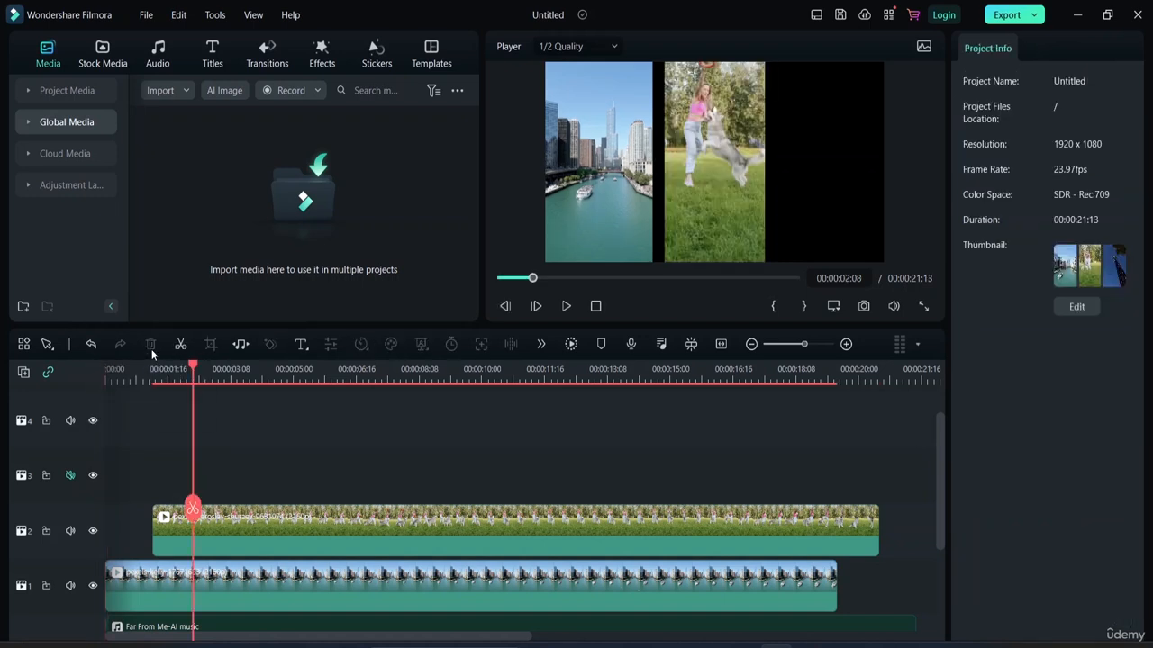
key("ctrl+z")
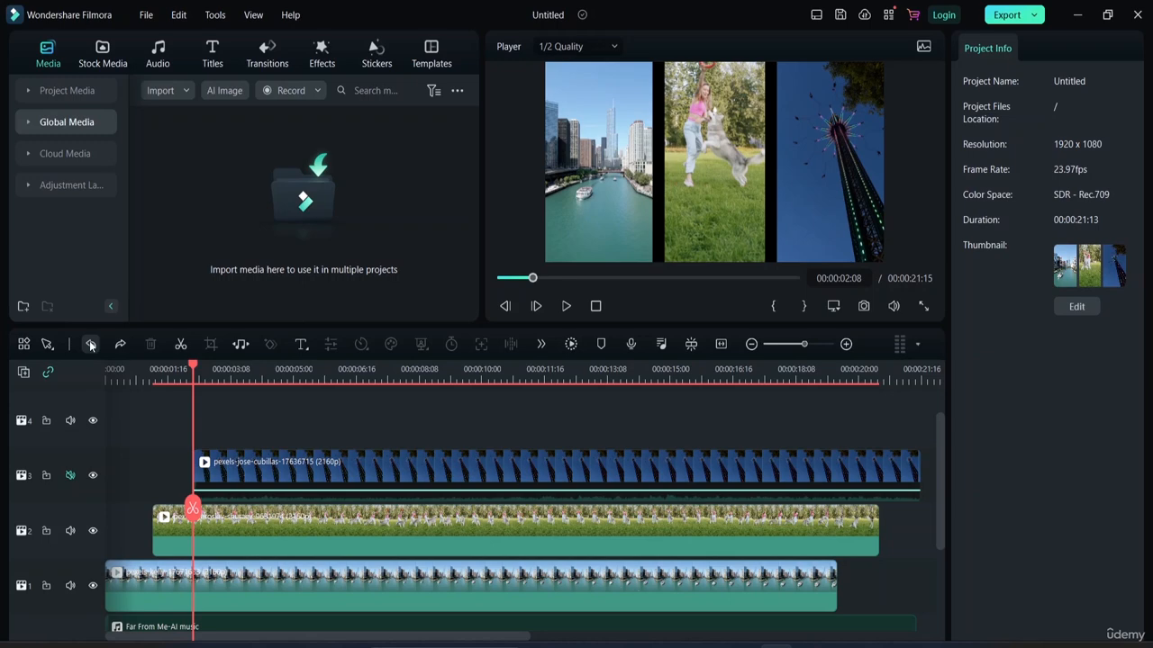
Try Quick Split Mode by splitting the dog video on the second video track at three points, and undo the splits
left_click(52, 349)
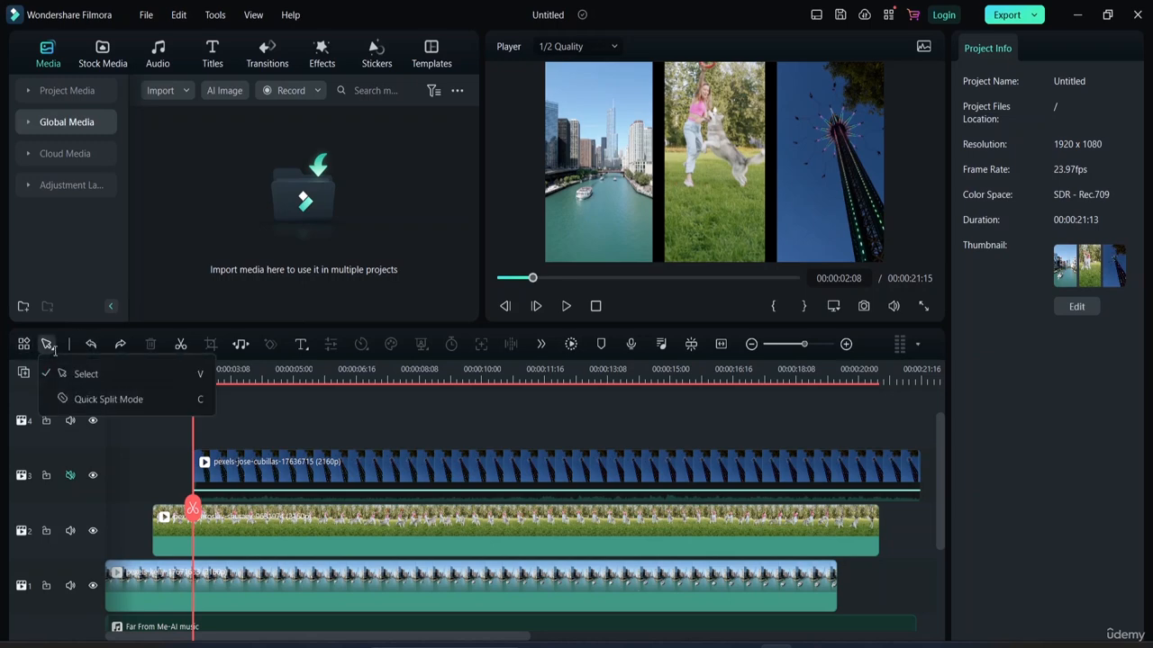
left_click(96, 401)
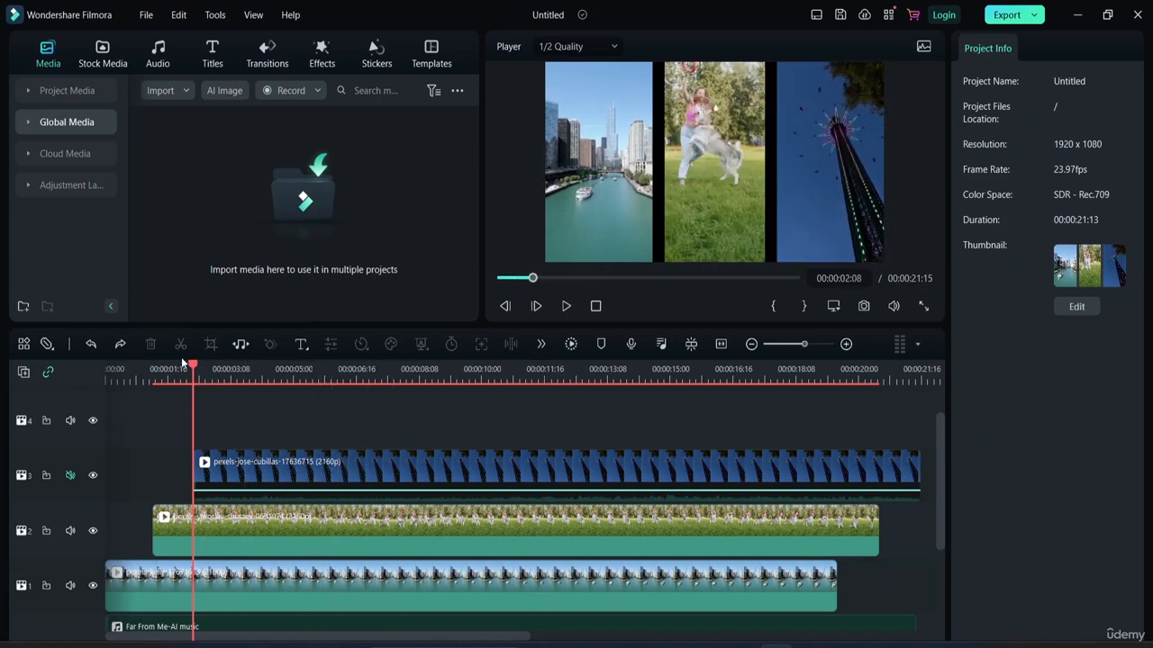
left_click(260, 369)
left_click(292, 373)
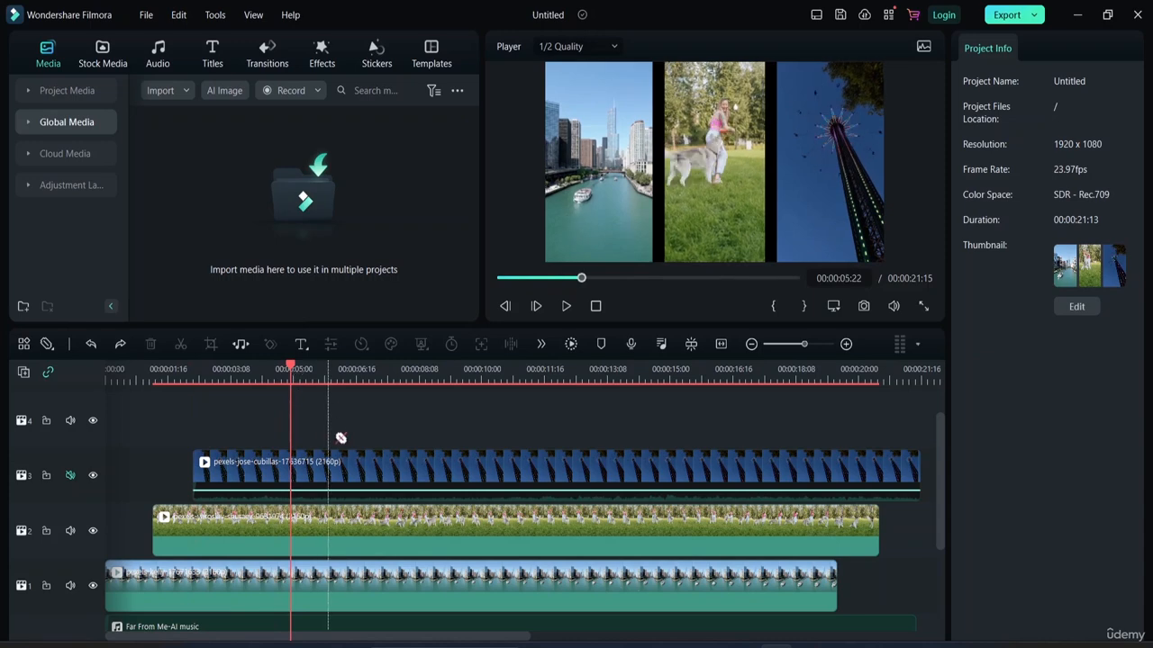
left_click(401, 538)
left_click(464, 548)
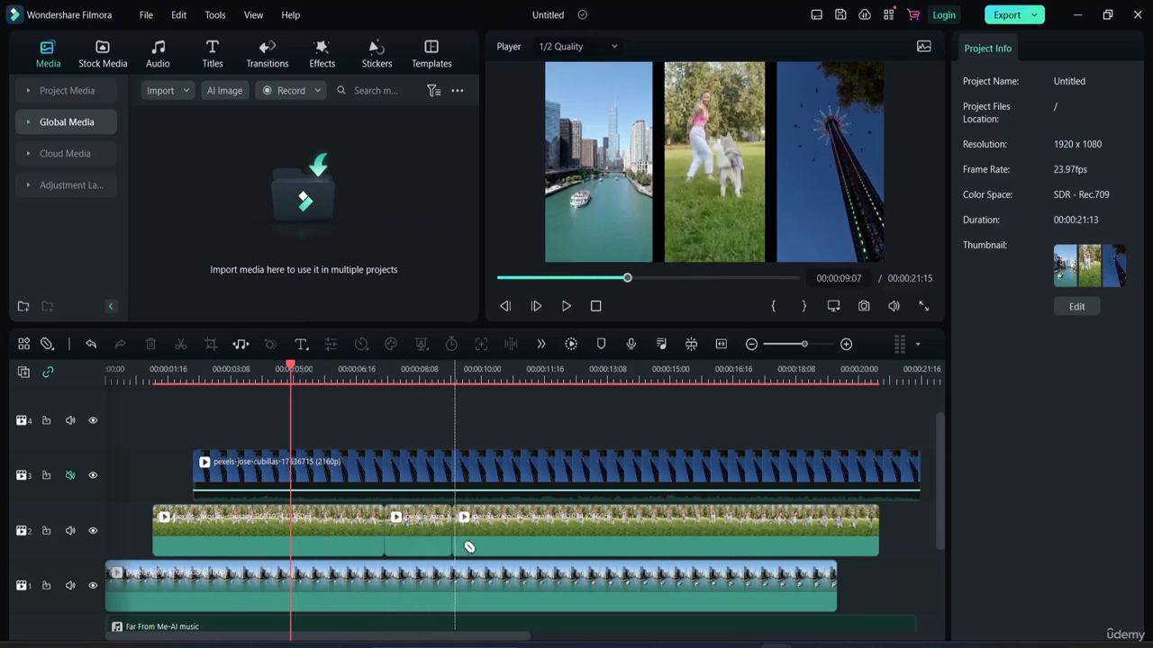
left_click(531, 542)
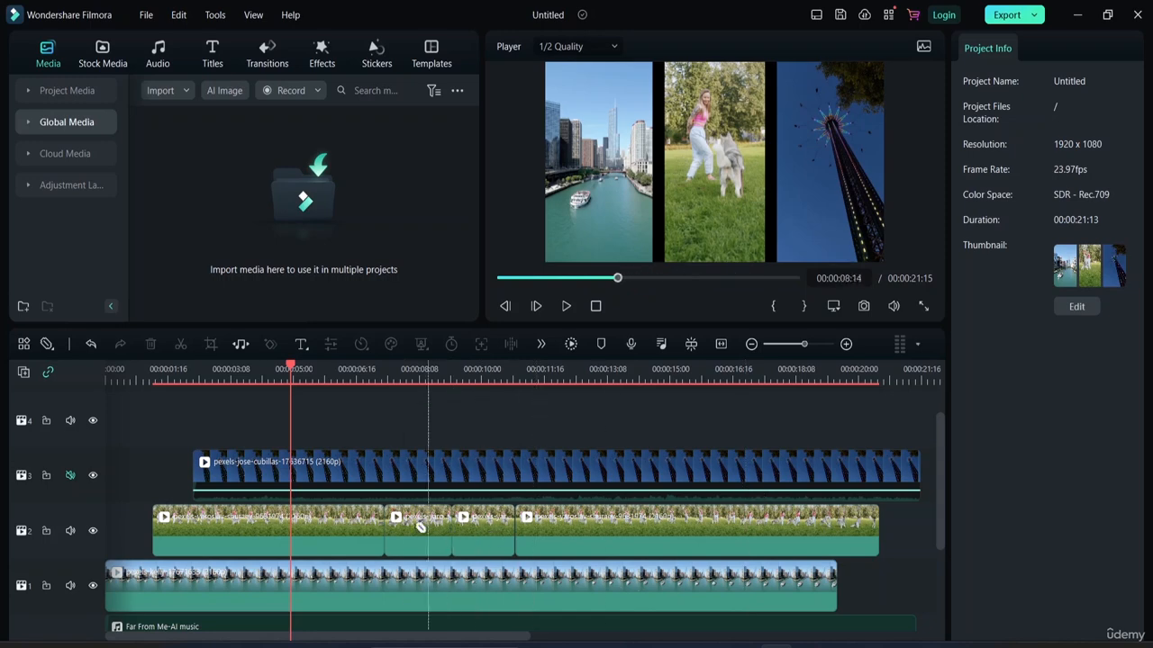
key("ctrl+z")
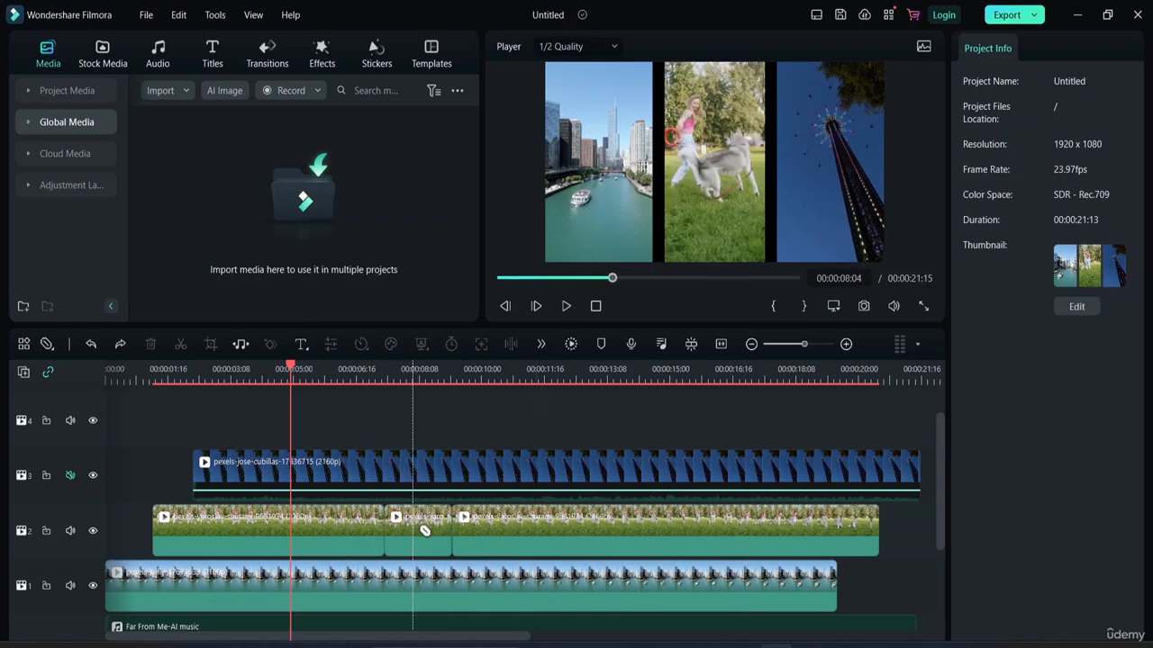
key("ctrl+z")
key("ctrl+z")
Undo the deletion of the tower ride video's keyframe at 00:00:03:07, and switch back to the Select tool
key("ctrl+z")
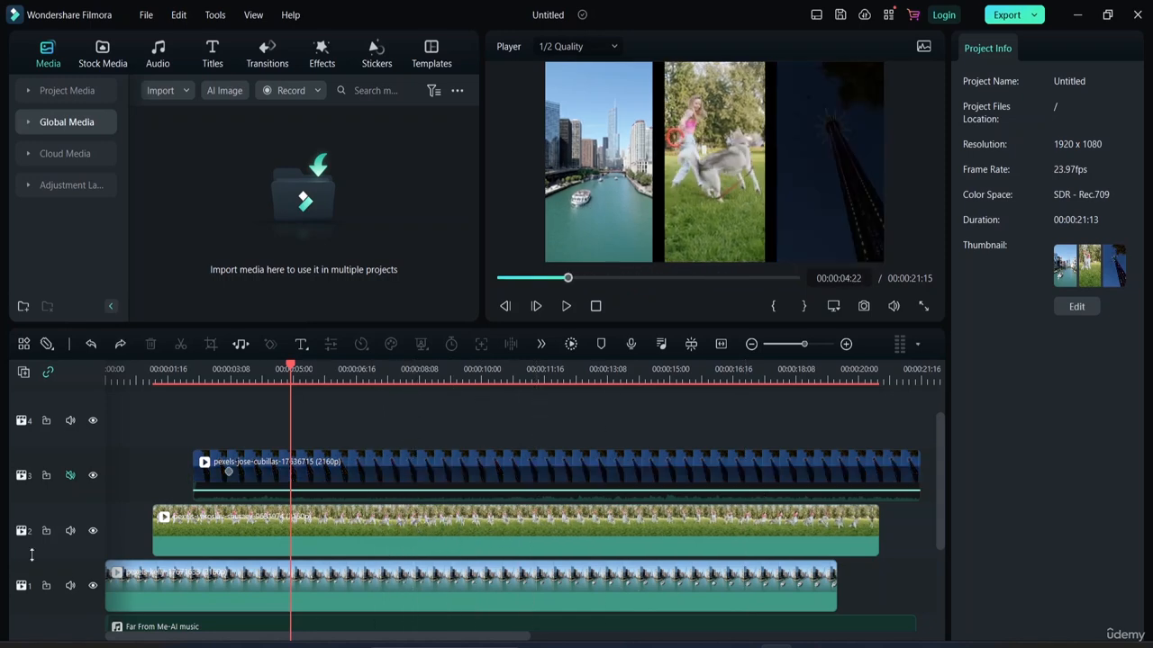
left_click(49, 347)
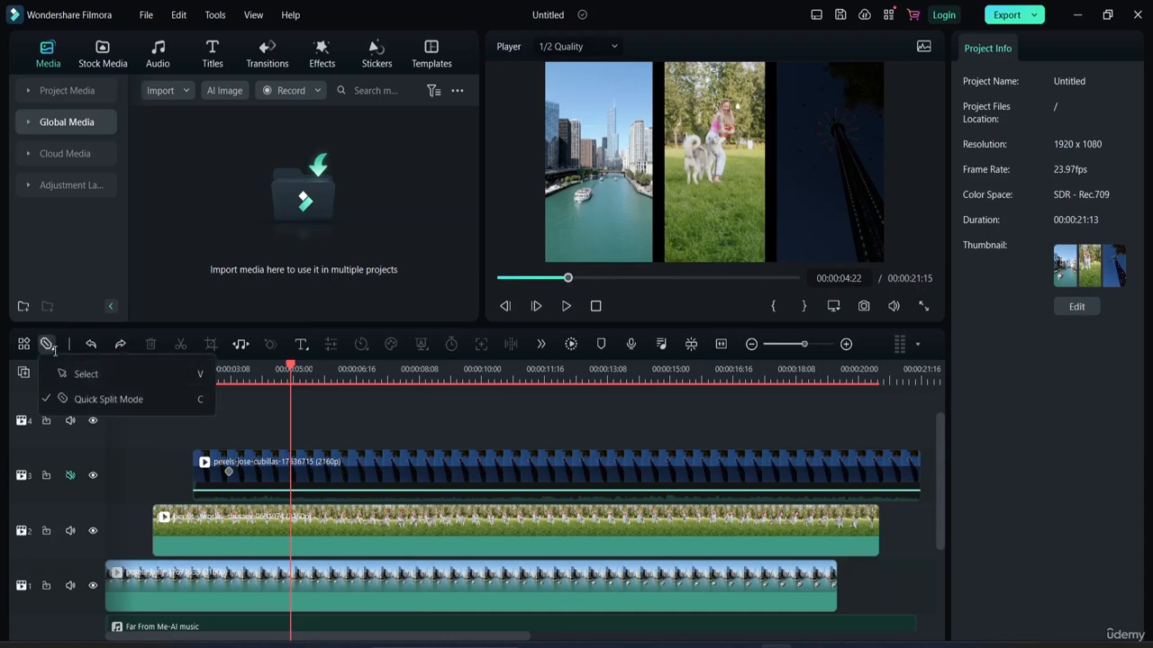
left_click(95, 378)
Examine which tools can be added when customizing the timeline toolbar, and save the existing layout
left_click(23, 344)
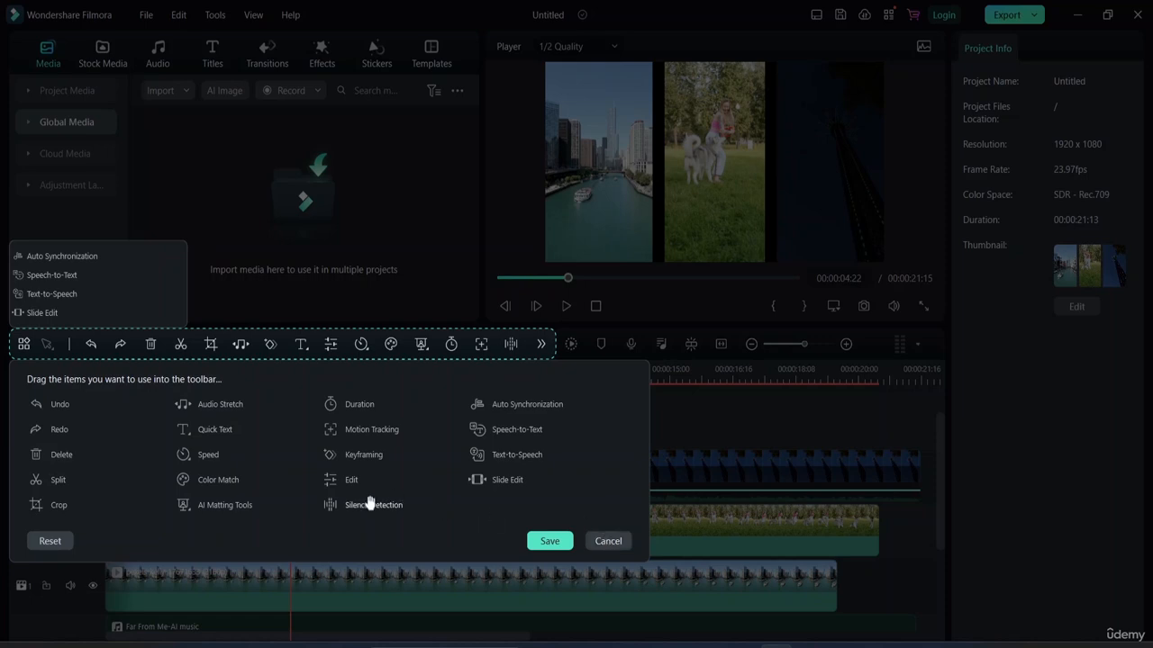
left_click(549, 540)
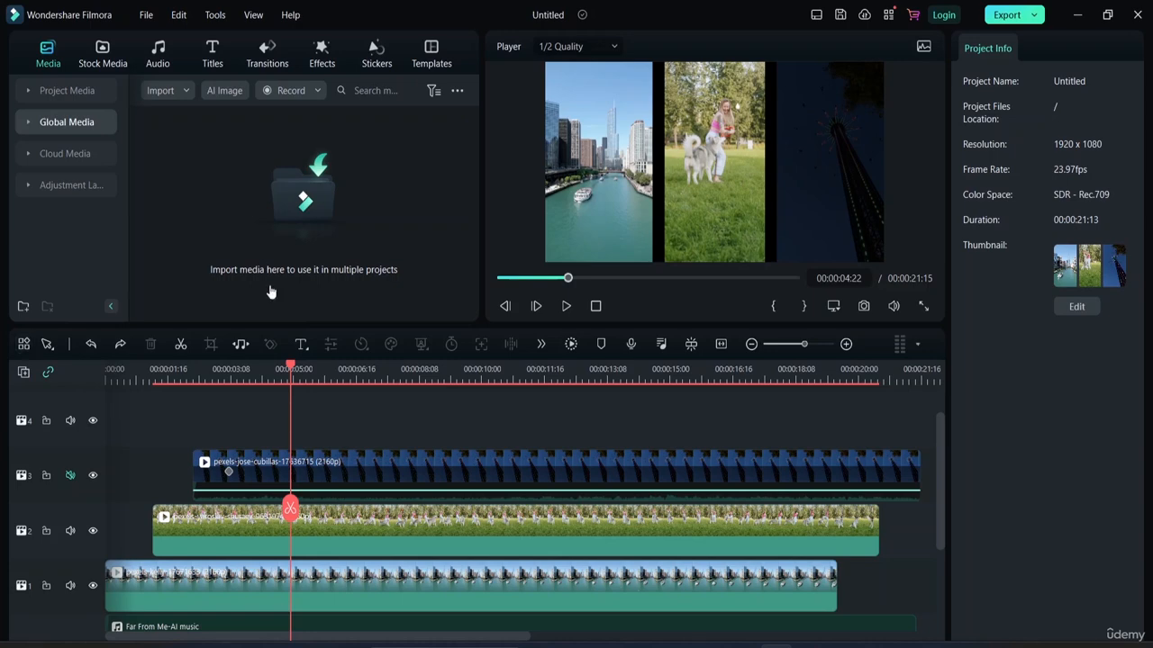
Show the audio meter beside the timeline and play two stretches of the project to check the sound levels
left_click(917, 343)
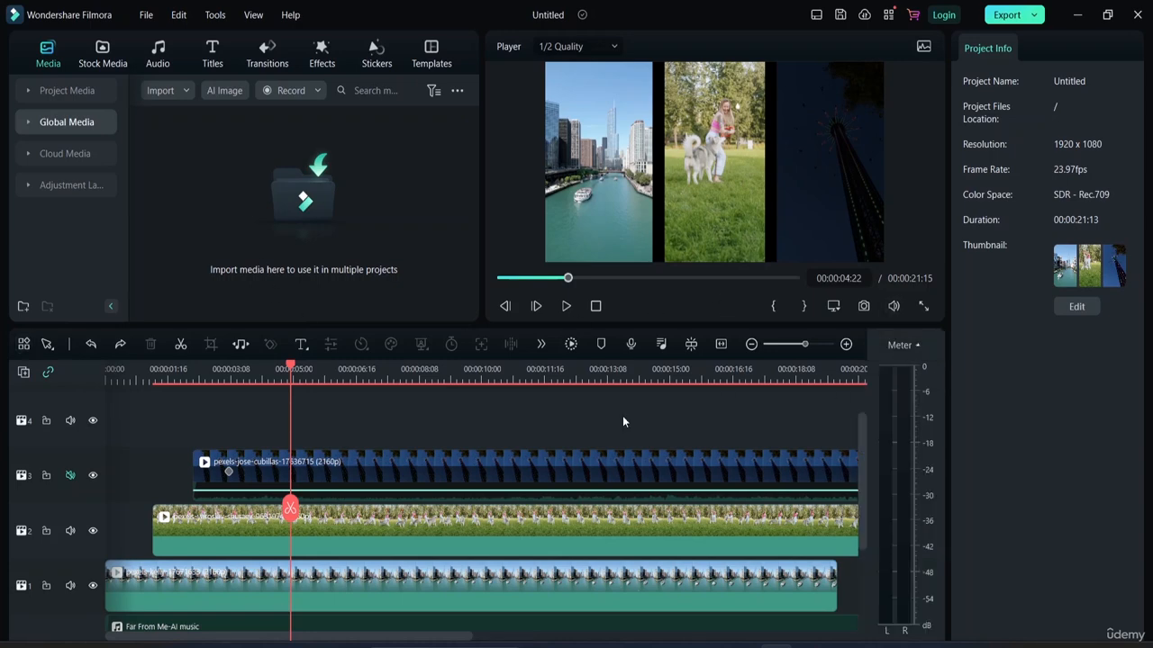
key("space")
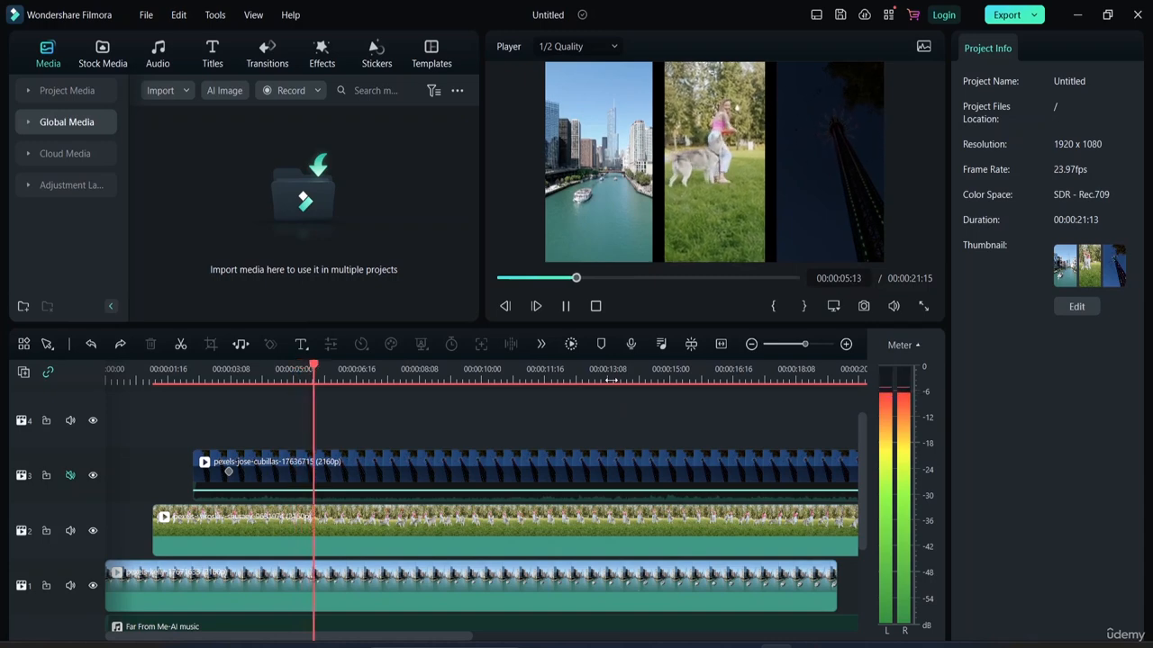
key("space")
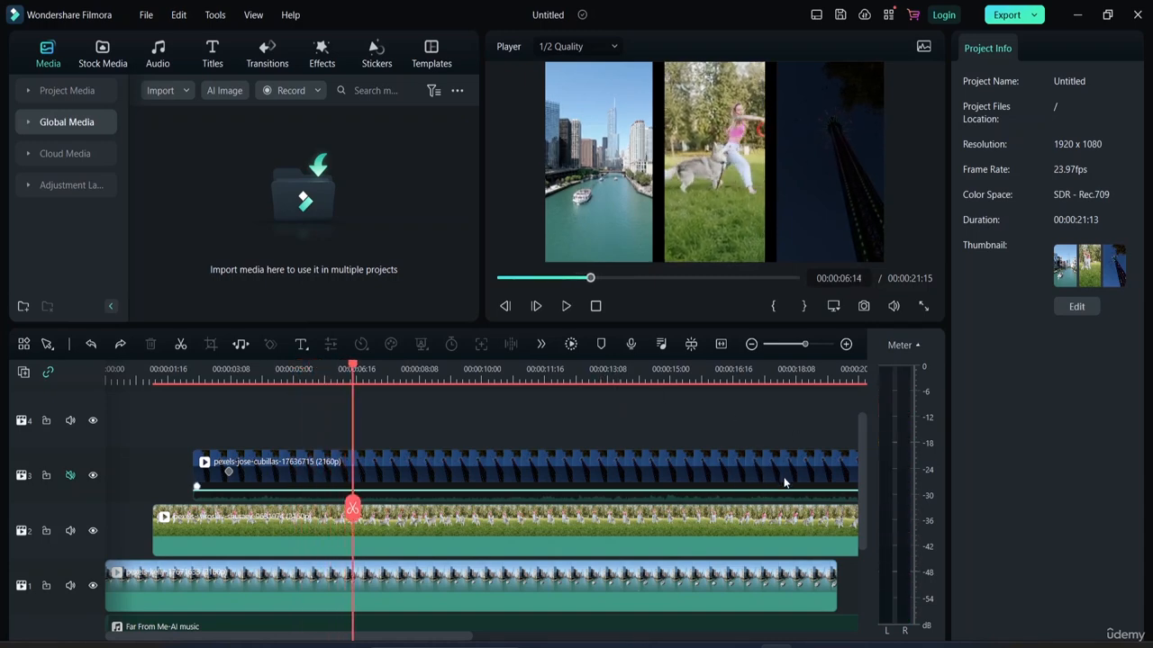
key("space")
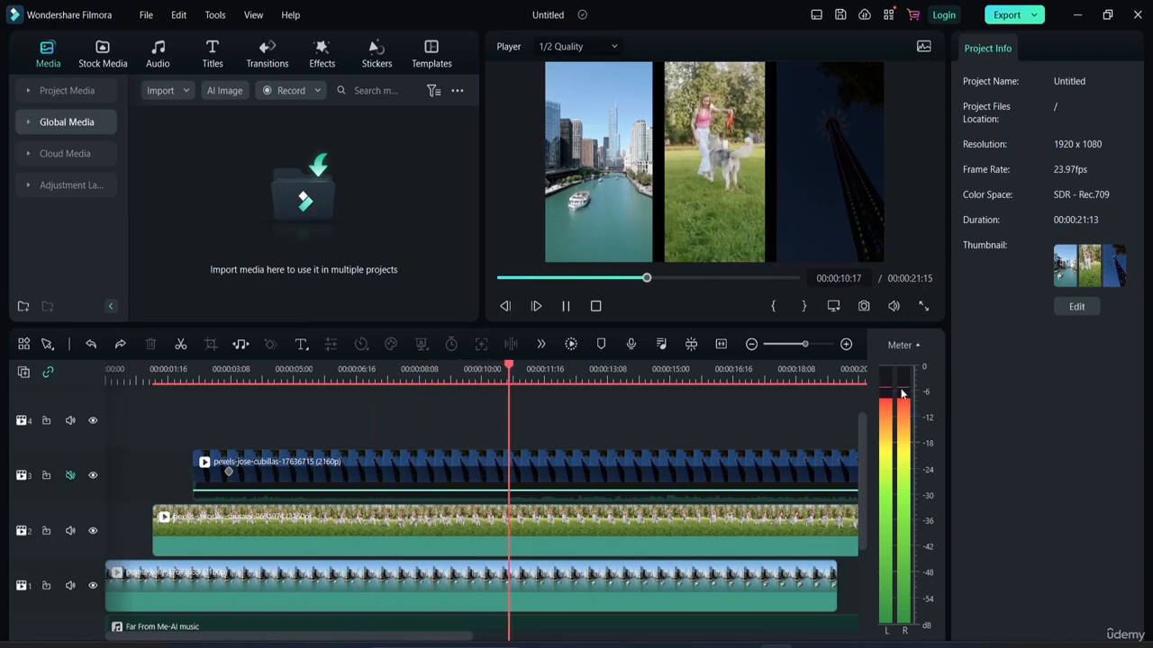
key("space")
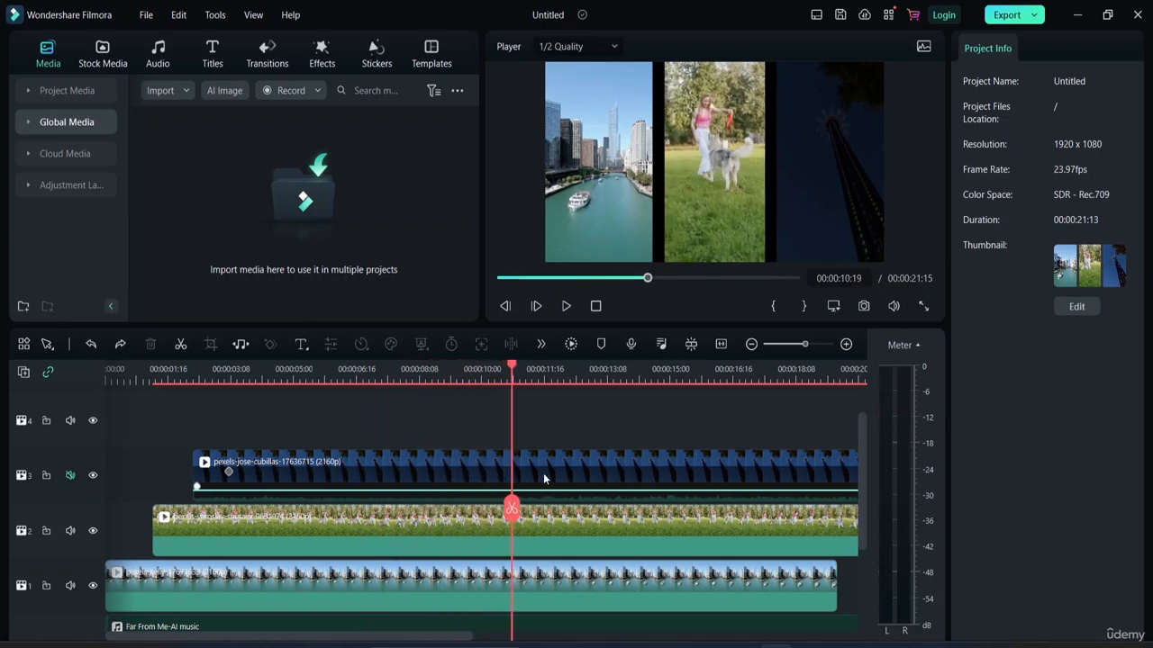
Lower the Far From Me-AI music clip's volume to about -24.46 dB and play it to check the meter
scroll(540, 475, "down", 1)
left_click_drag(430, 575, 435, 585)
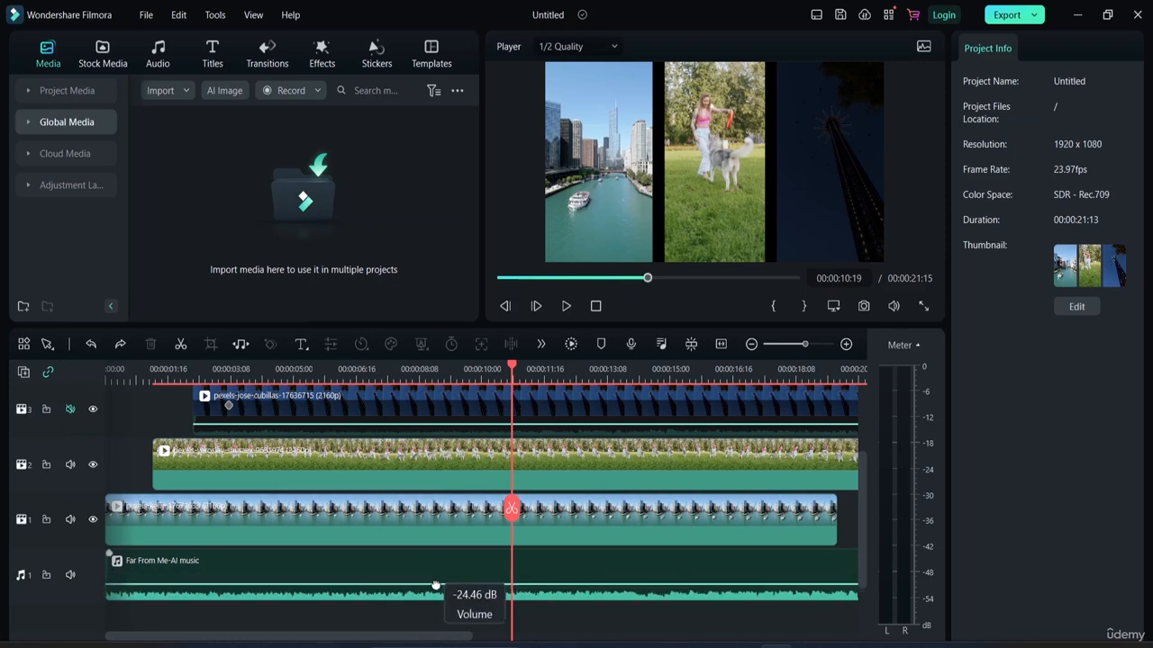
key("space")
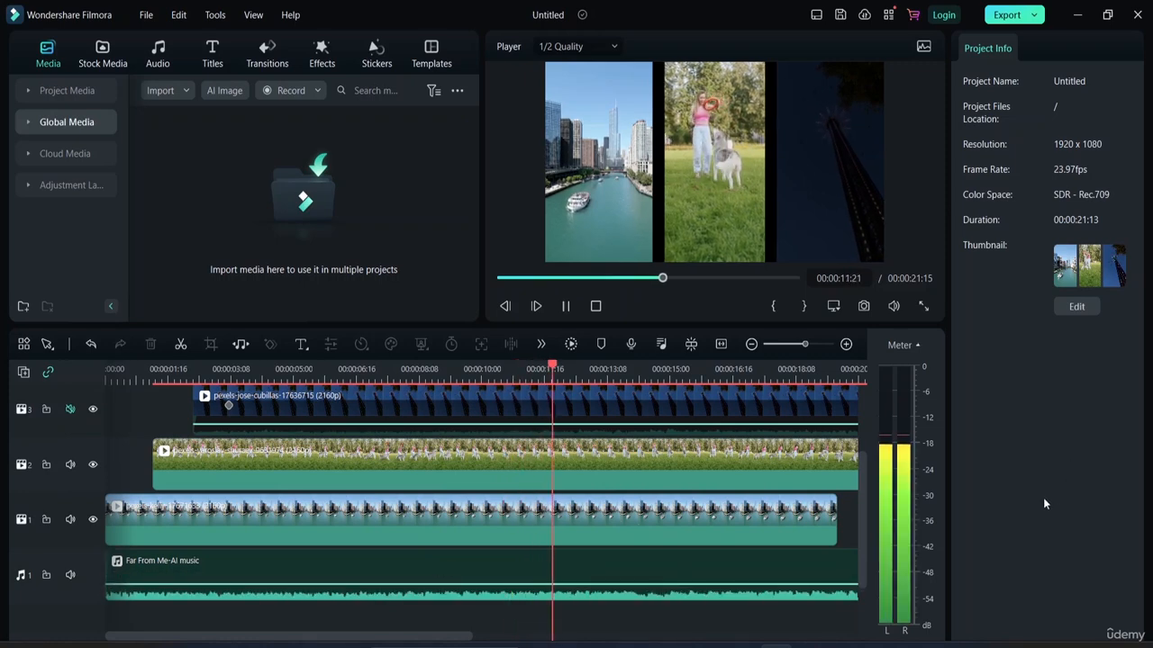
key("space")
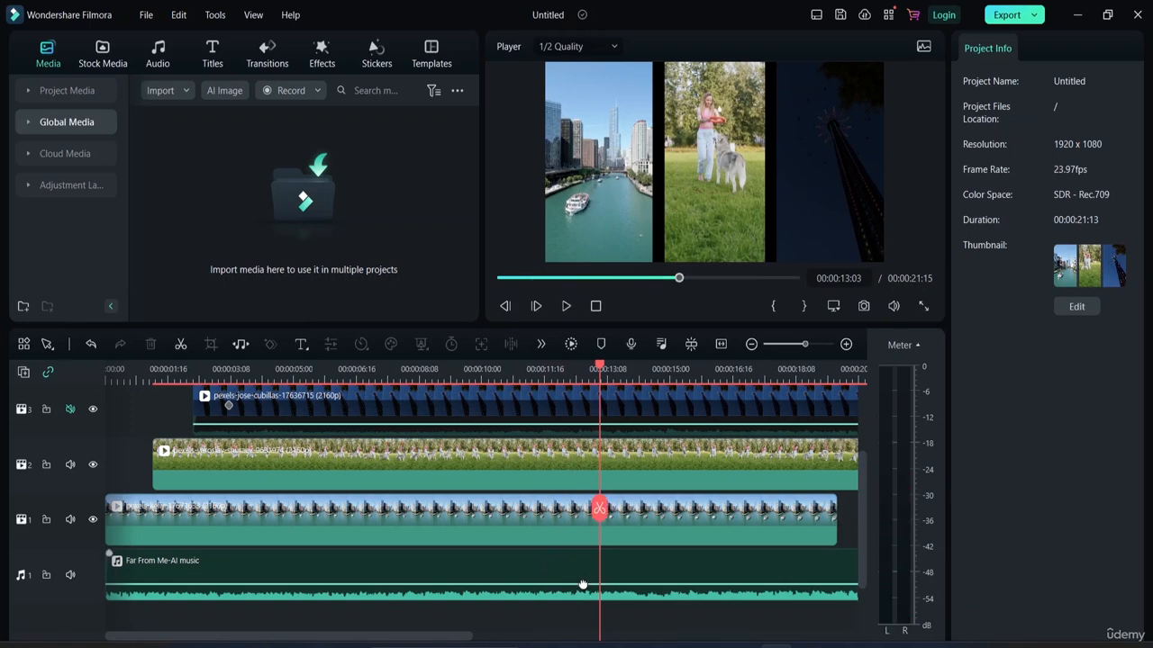
Raise the Far From Me-AI music clip's volume on its volume line and play it to check the meter
left_click_drag(583, 583, 585, 578)
key("space")
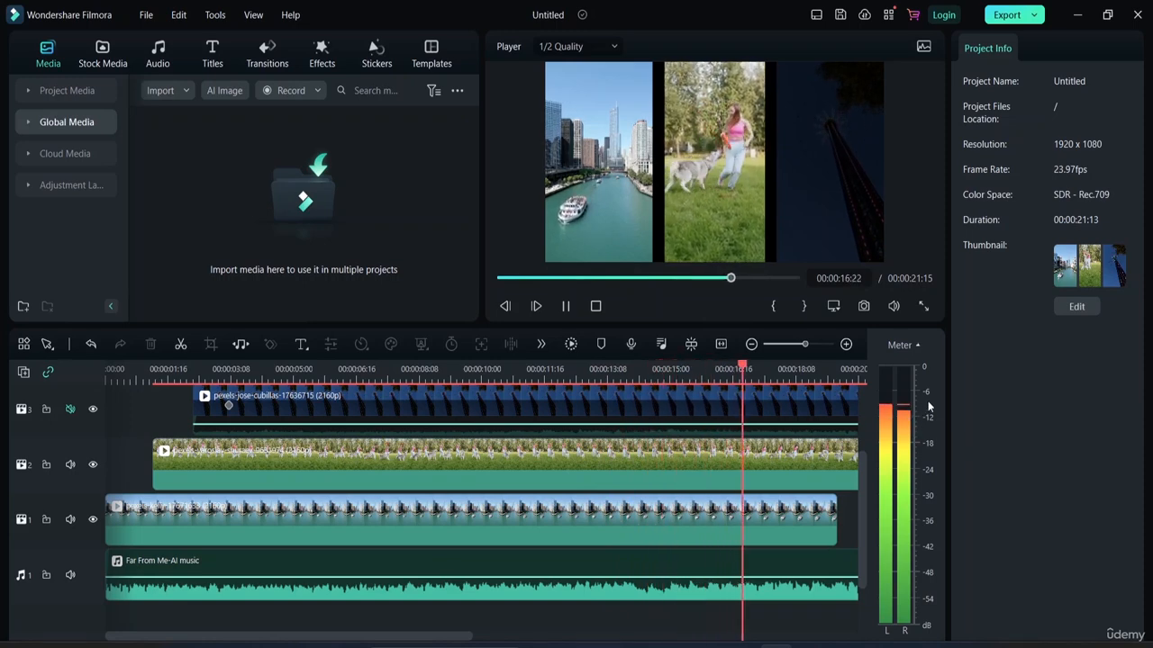
key("space")
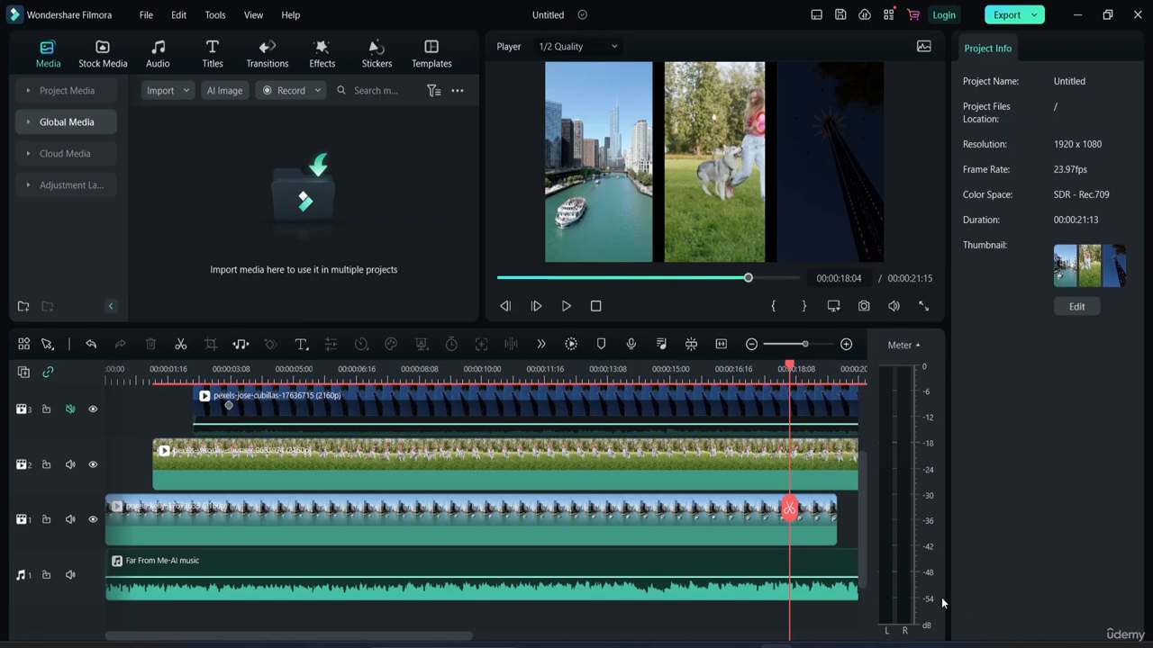
Hide the audio meter beside the timeline
left_click(917, 344)
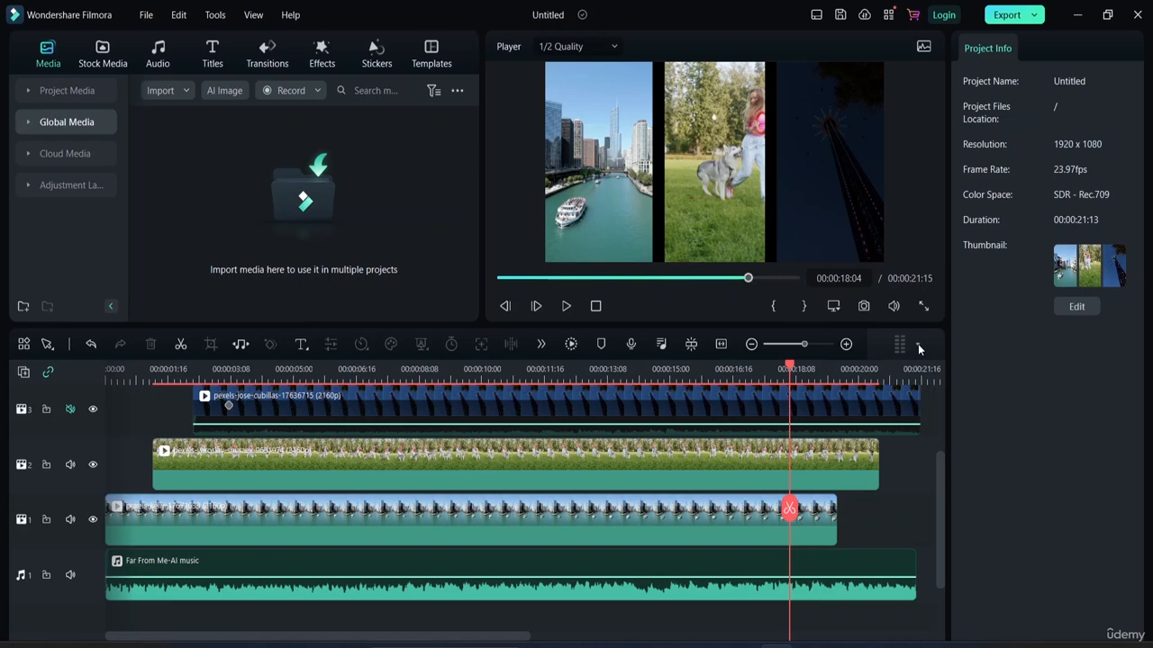
left_click(918, 344)
left_click(918, 344)
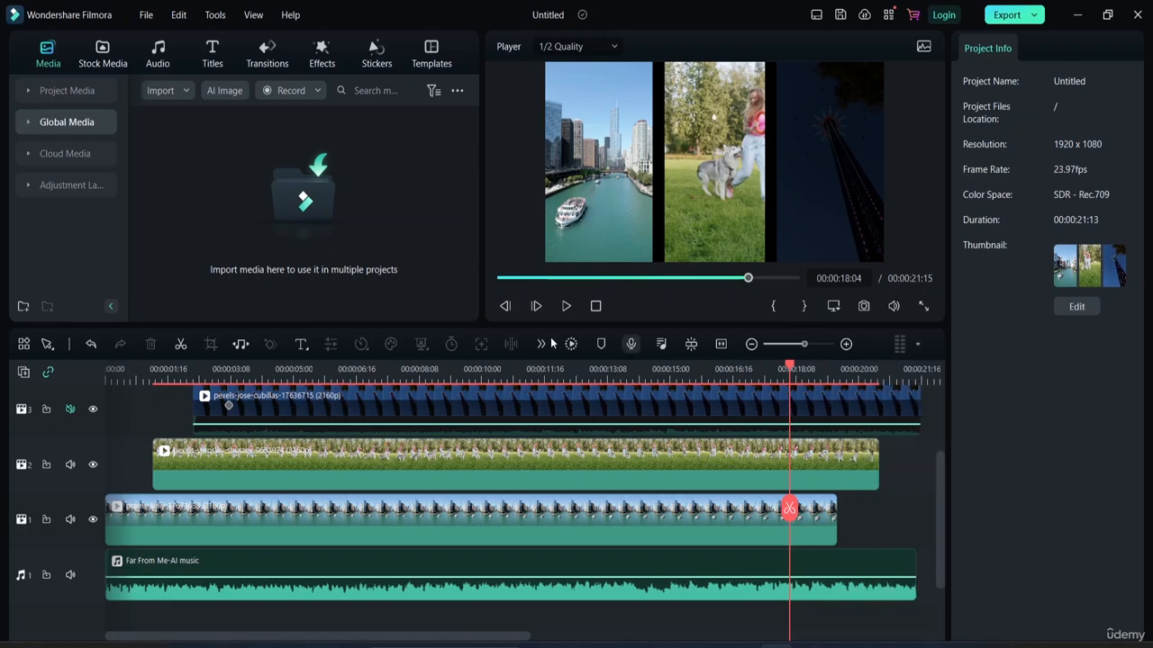